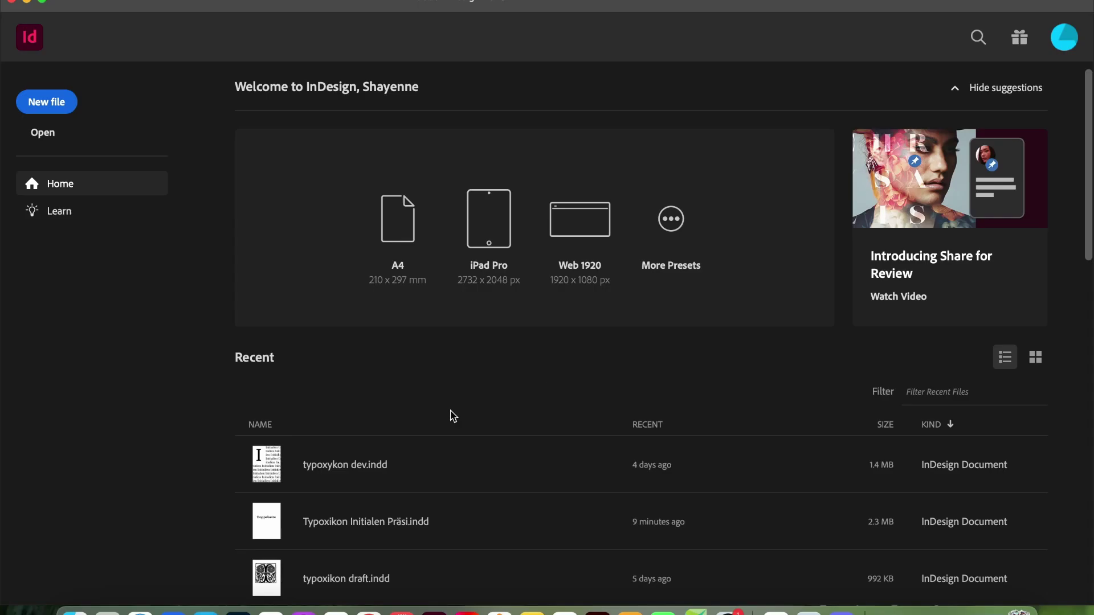
- Start a new document setup with the width and height both set to 250 mm
{"action": "scroll", "coordinate": [453, 416], "scroll_direction": "up", "scroll_amount": 1}
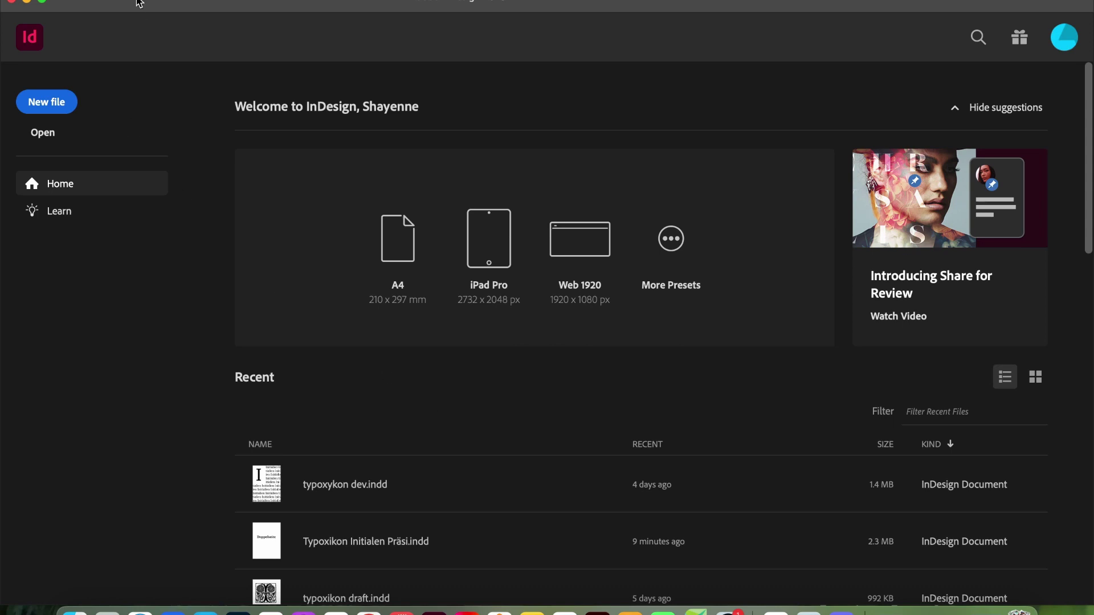
{"action": "left_click", "coordinate": [43, 100]}
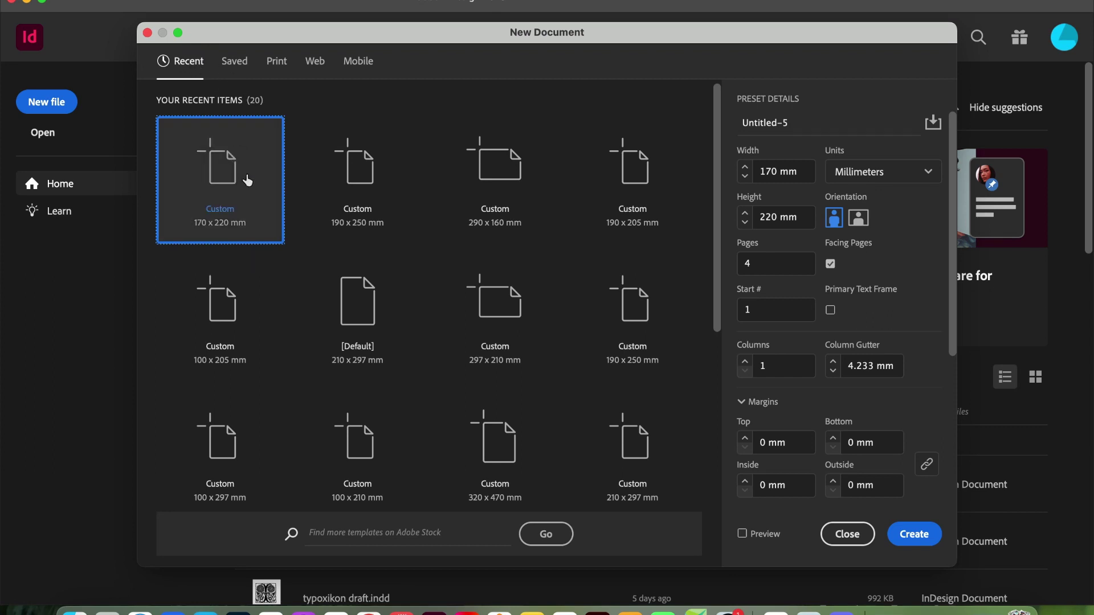
{"action": "double_click", "coordinate": [765, 172]}
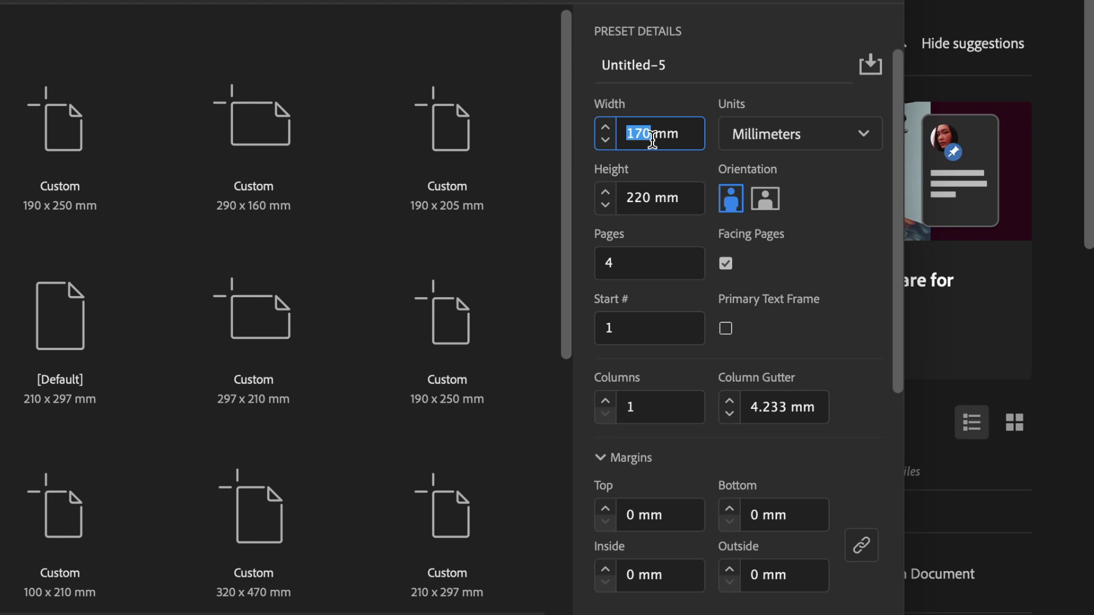
{"action": "type", "text": "25"}
{"action": "left_click", "coordinate": [647, 198]}
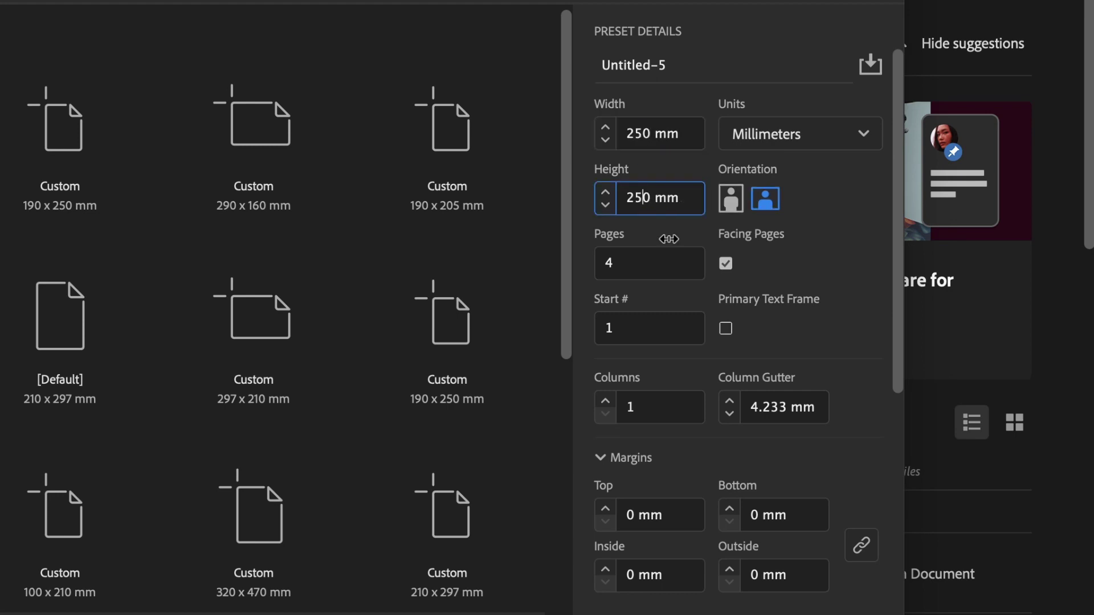
{"action": "left_click", "coordinate": [846, 286]}
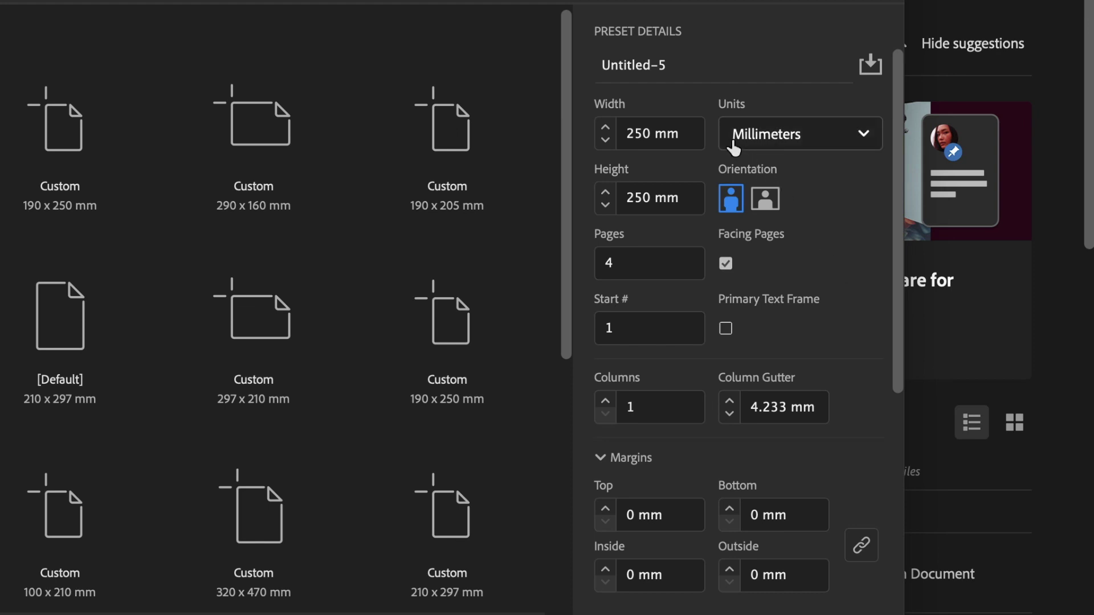
- Name the new document "SKetchbook collage 1" and set its page count to 1
{"action": "double_click", "coordinate": [642, 67]}
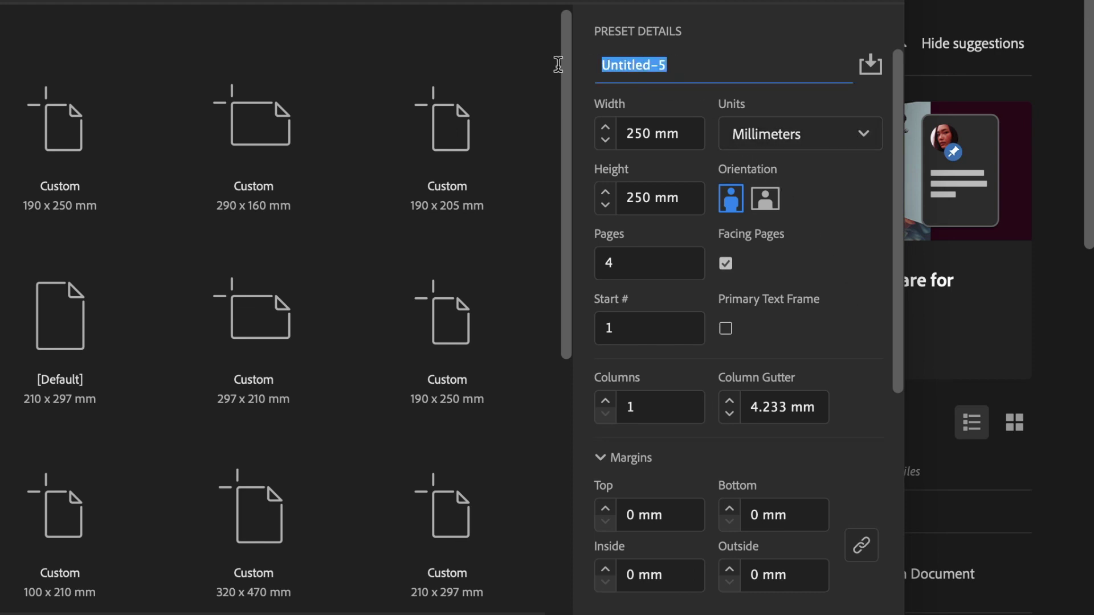
{"action": "type", "text": "SKetchbook collage 1"}
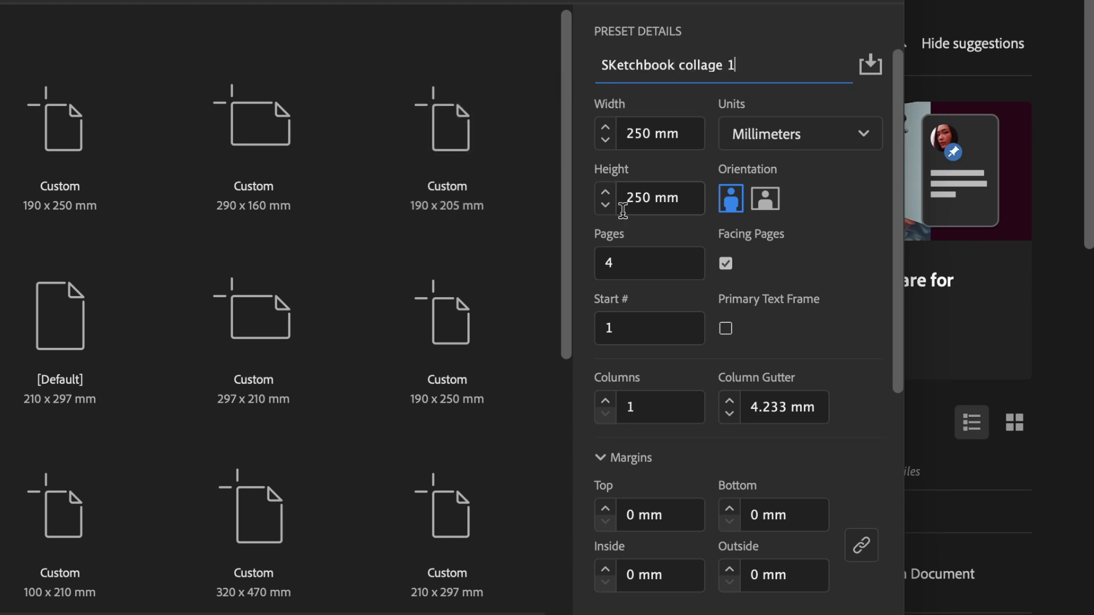
{"action": "scroll", "coordinate": [622, 211], "scroll_direction": "down", "scroll_amount": 5}
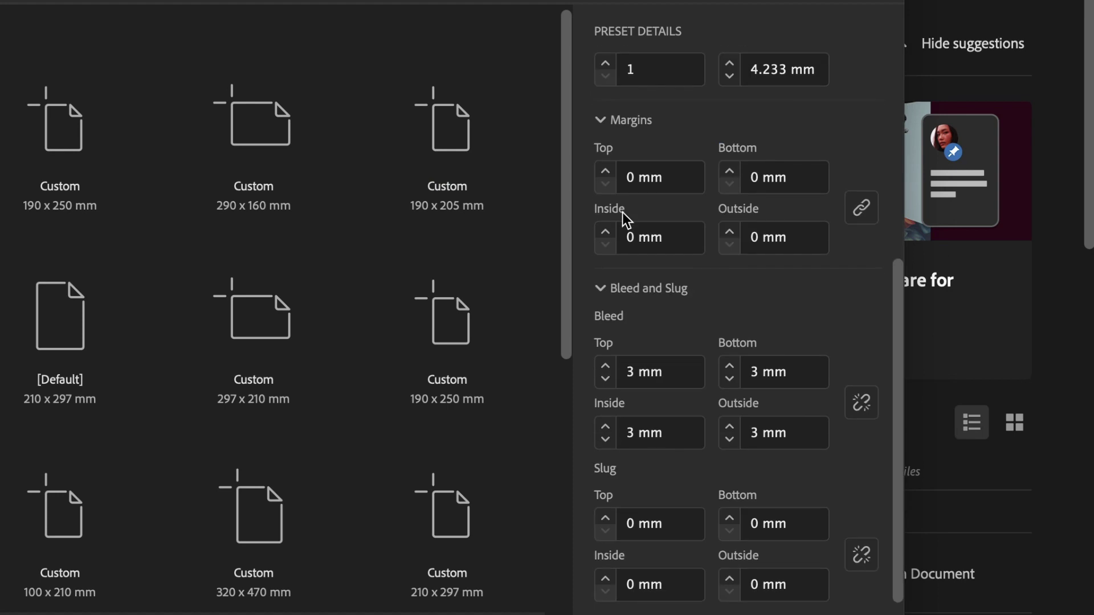
{"action": "scroll", "coordinate": [622, 214], "scroll_direction": "up", "scroll_amount": 5}
{"action": "left_click_drag", "start_coordinate": [632, 262], "coordinate": [586, 262]}
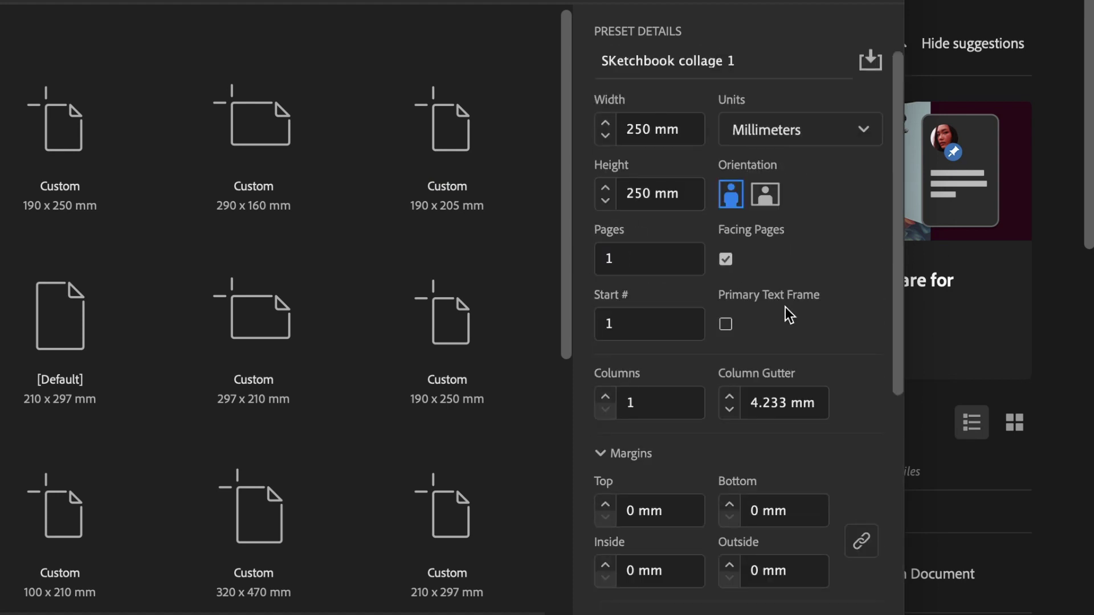
- Check the margin, bleed and slug settings and create the document
{"action": "scroll", "coordinate": [785, 307], "scroll_direction": "down", "scroll_amount": 5}
{"action": "scroll", "coordinate": [785, 307], "scroll_direction": "up", "scroll_amount": 1}
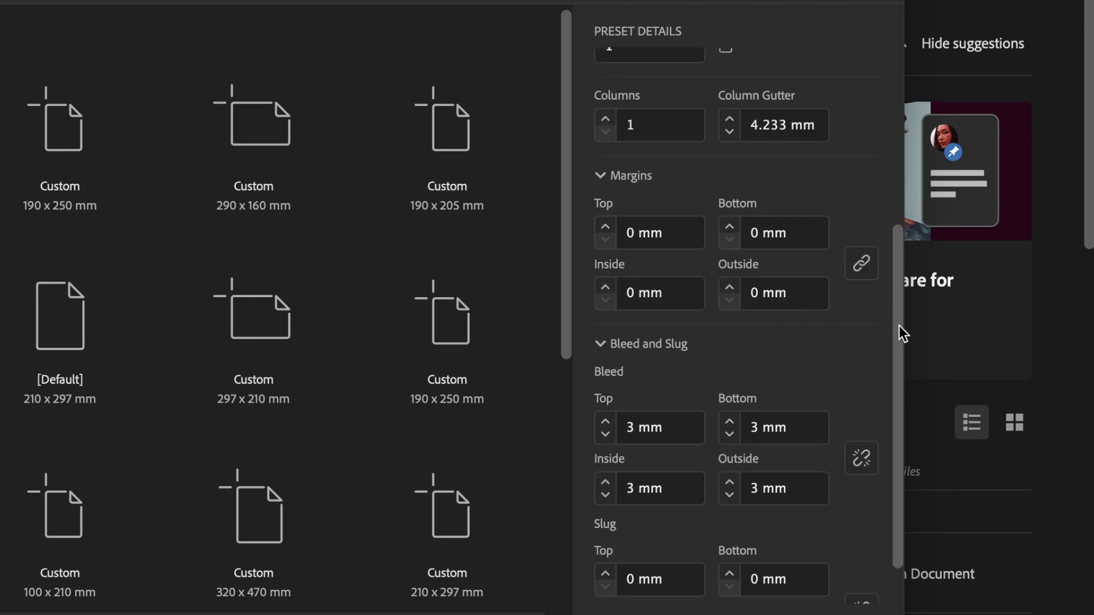
{"action": "left_click_drag", "start_coordinate": [899, 326], "coordinate": [881, 364]}
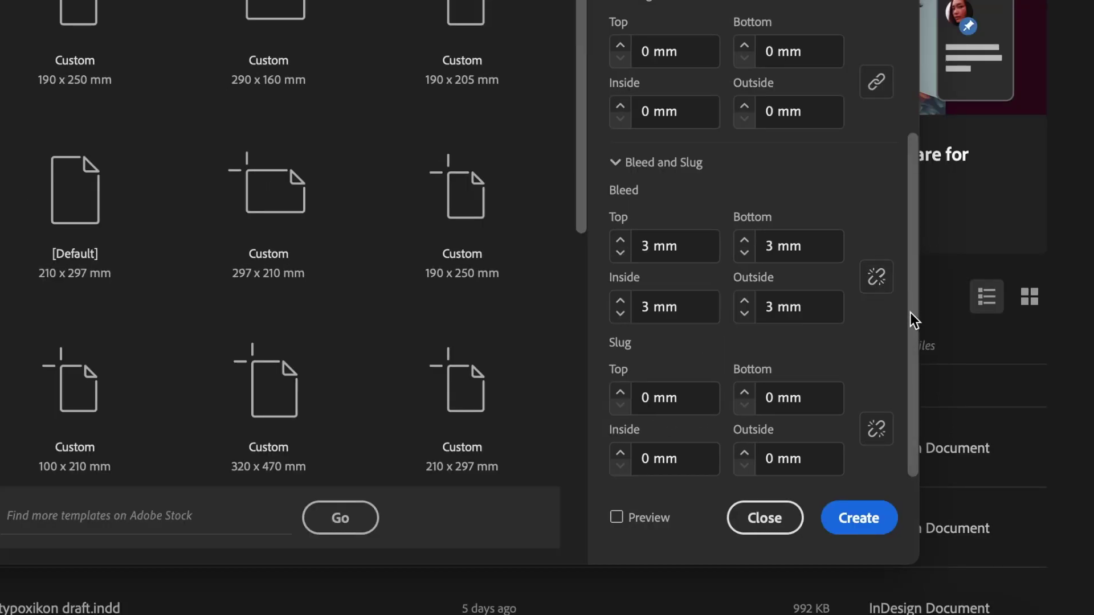
{"action": "left_click", "coordinate": [845, 521]}
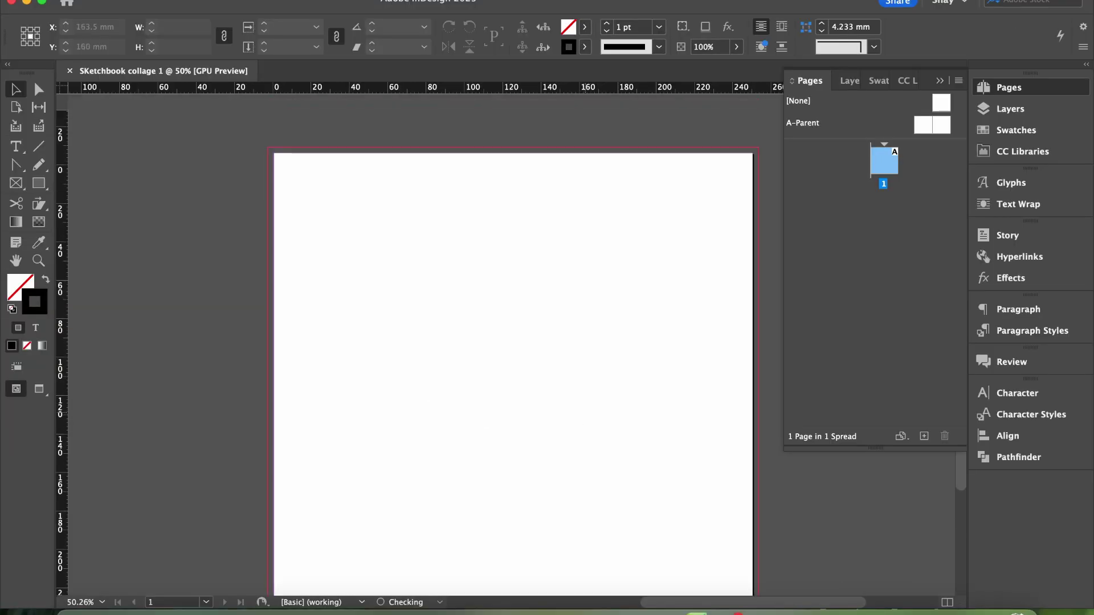
{"action": "scroll", "coordinate": [585, 411], "scroll_direction": "down", "scroll_amount": 2}
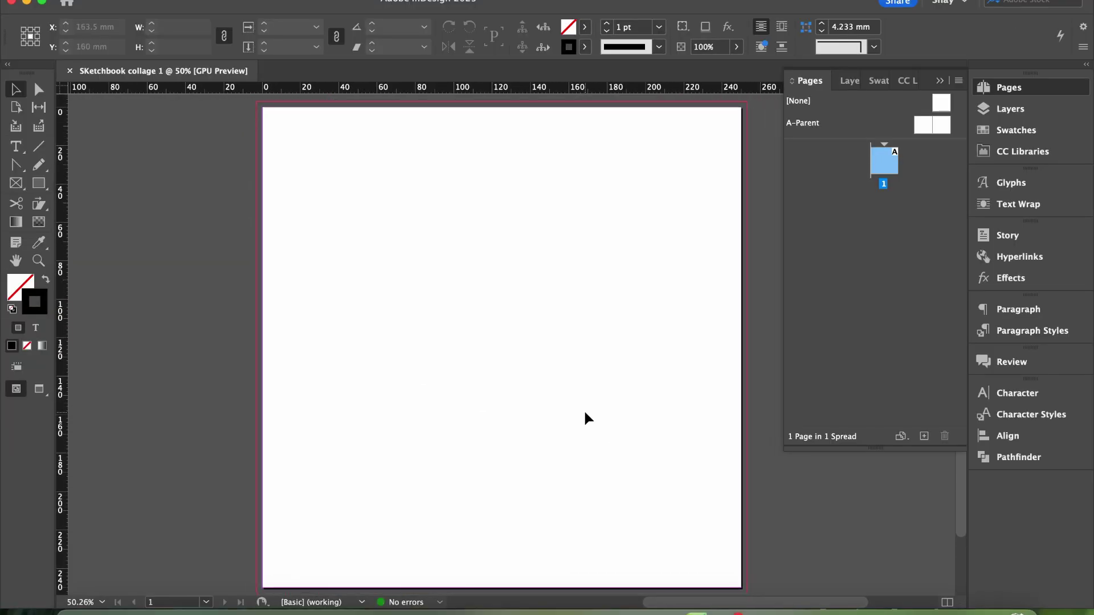
- Switch to Pinterest in the browser and open the overgrown stone cottage pin "My inner landscape"
{"action": "left_click", "coordinate": [376, 66]}
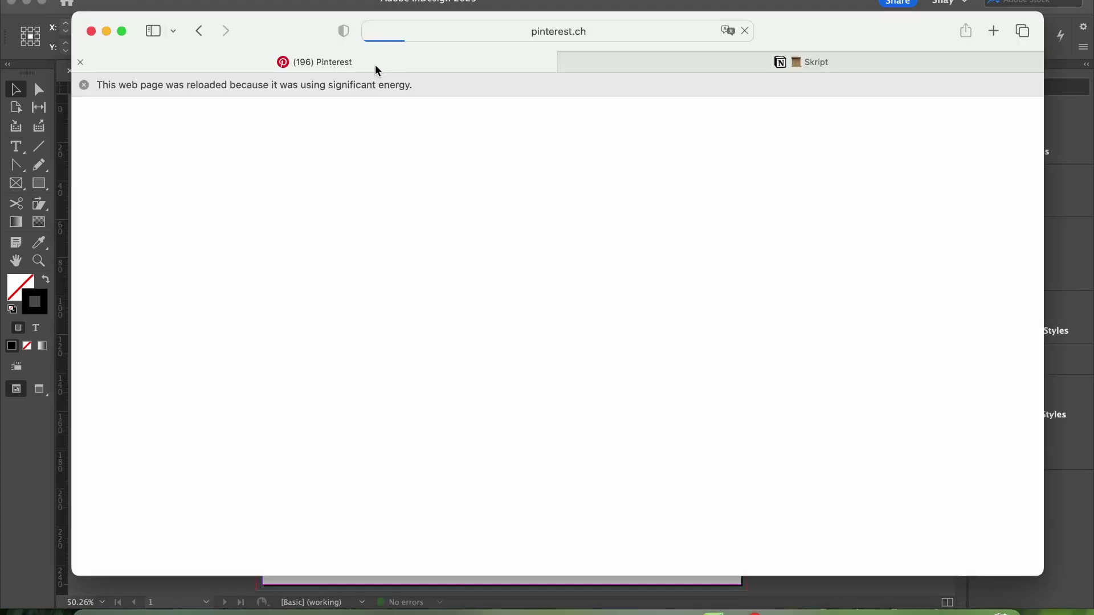
{"action": "scroll", "coordinate": [418, 326], "scroll_direction": "down", "scroll_amount": 10}
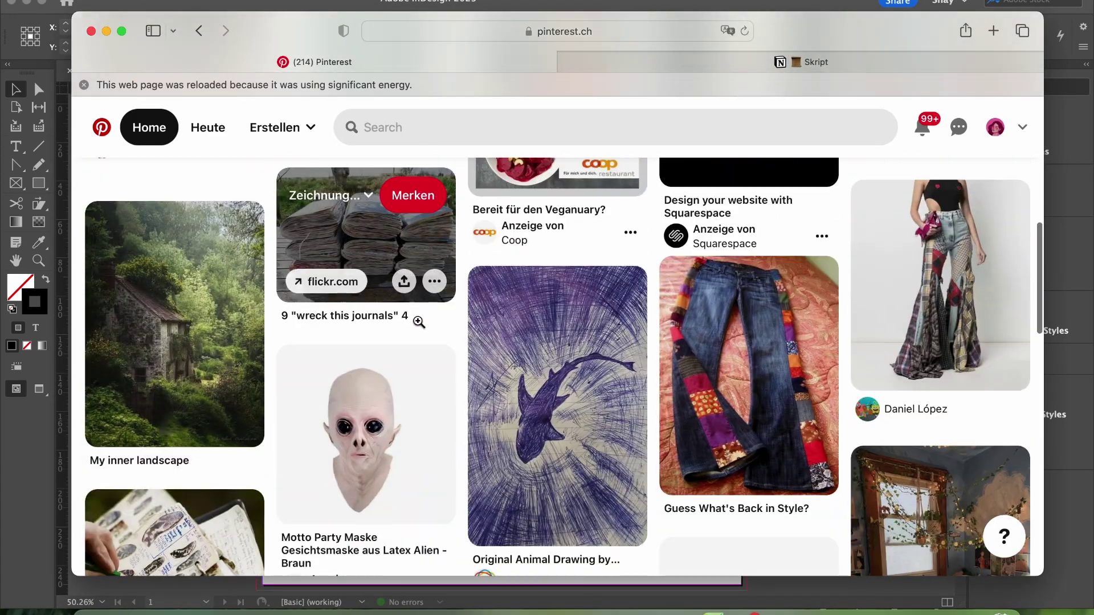
{"action": "left_click", "coordinate": [174, 325]}
{"action": "scroll", "coordinate": [416, 376], "scroll_direction": "down", "scroll_amount": 10}
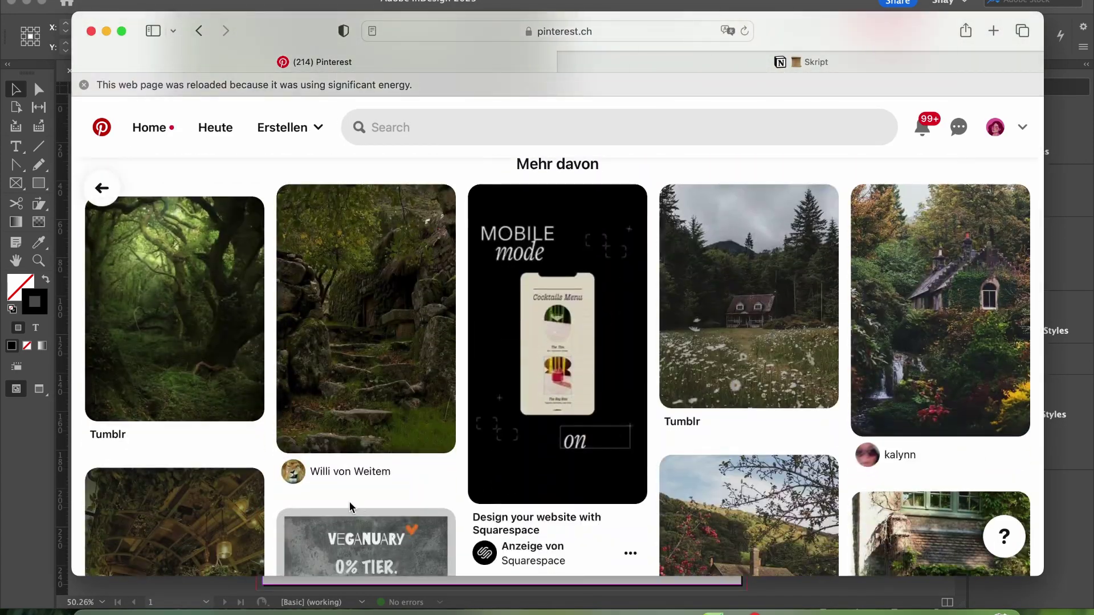
- Look through the related pins and copy the cottage image from the opened pin
{"action": "scroll", "coordinate": [351, 507], "scroll_direction": "down", "scroll_amount": 5}
{"action": "scroll", "coordinate": [350, 507], "scroll_direction": "down", "scroll_amount": 6}
{"action": "scroll", "coordinate": [348, 500], "scroll_direction": "up", "scroll_amount": 12}
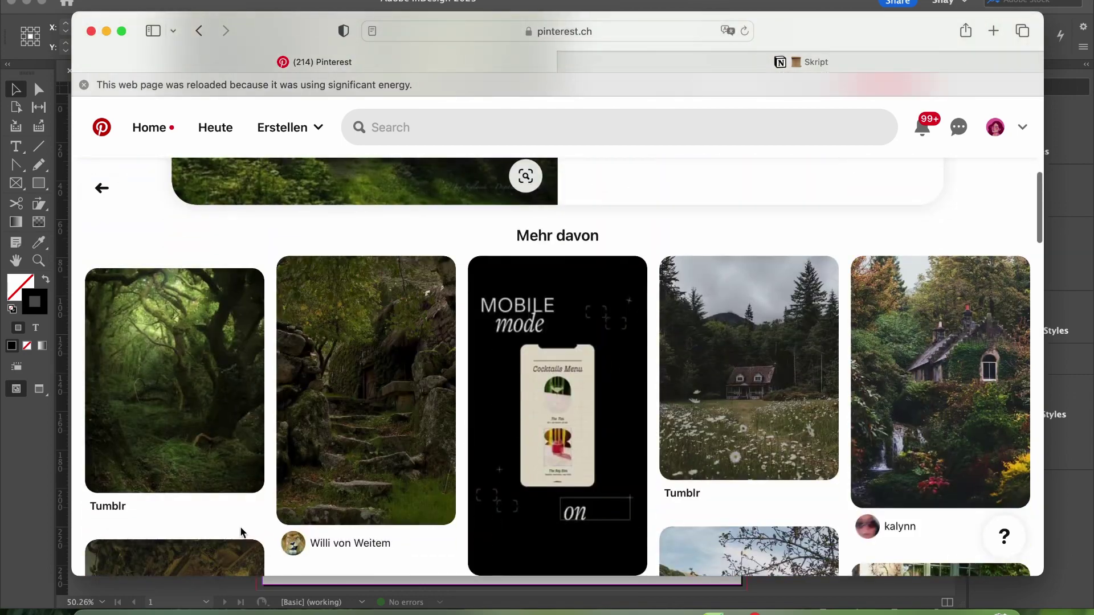
{"action": "scroll", "coordinate": [258, 545], "scroll_direction": "up", "scroll_amount": 8}
{"action": "scroll", "coordinate": [258, 546], "scroll_direction": "down", "scroll_amount": 8}
{"action": "scroll", "coordinate": [258, 545], "scroll_direction": "up", "scroll_amount": 8}
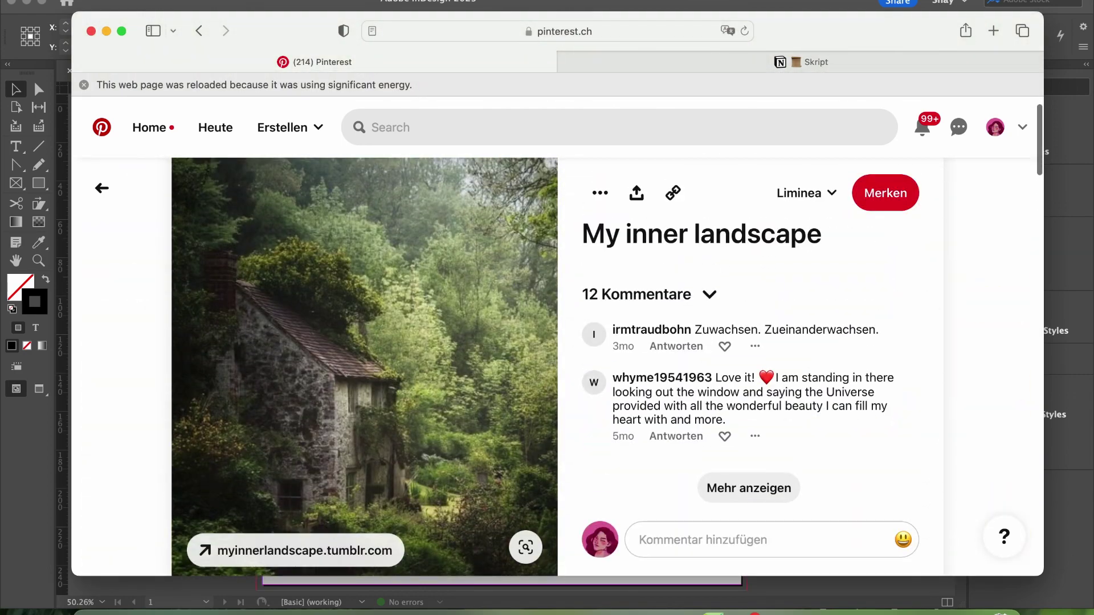
{"action": "right_click", "coordinate": [431, 354]}
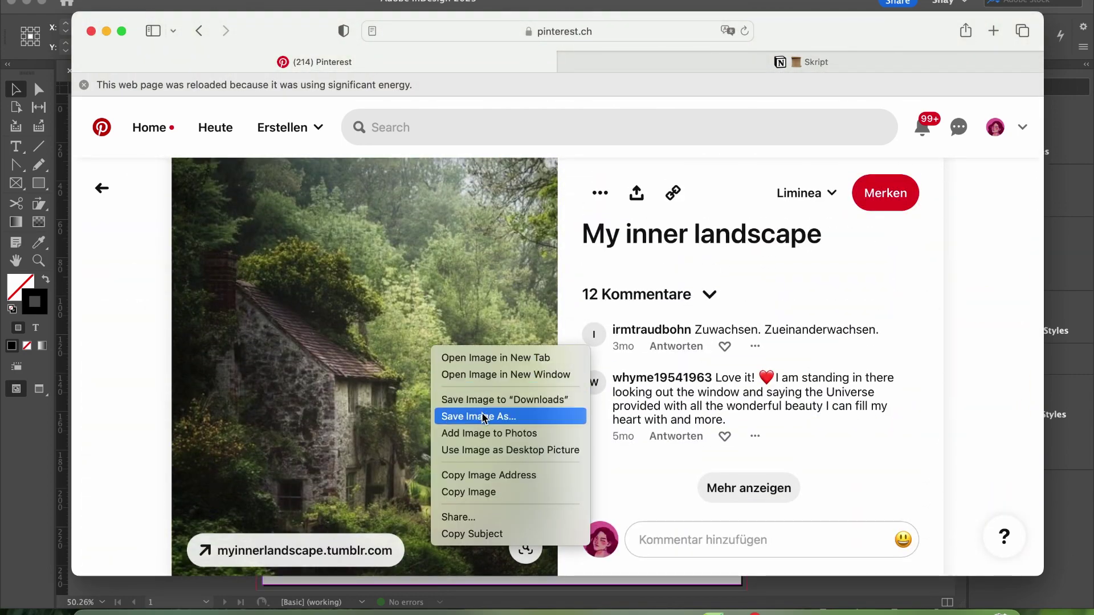
{"action": "left_click", "coordinate": [472, 492]}
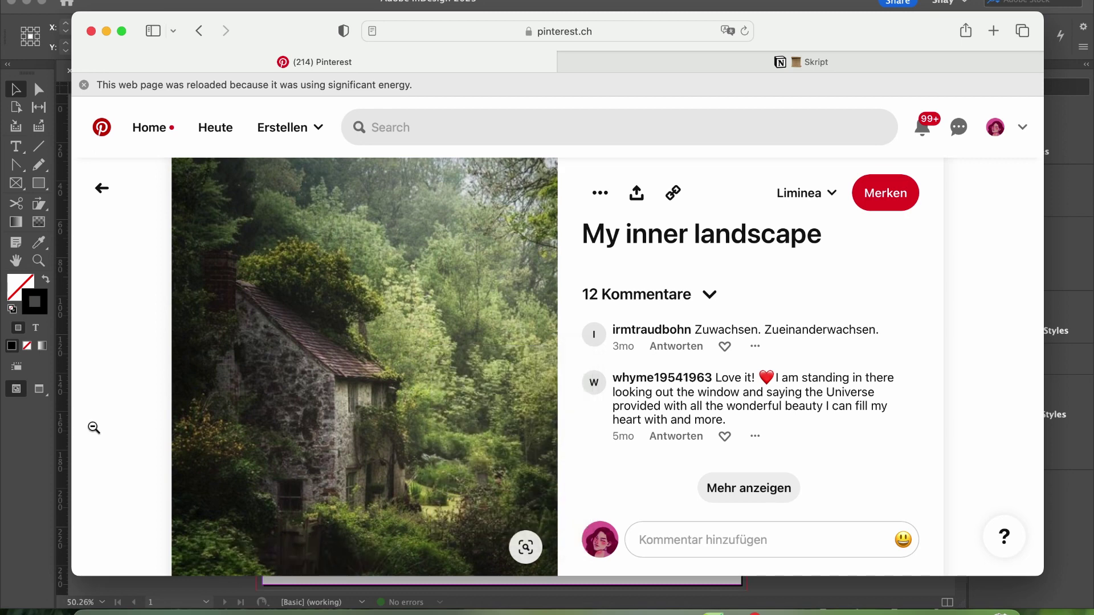
- Switch back to InDesign, paste the cottage image and move it into the page's upper-left bleed corner
{"action": "left_click", "coordinate": [25, 448]}
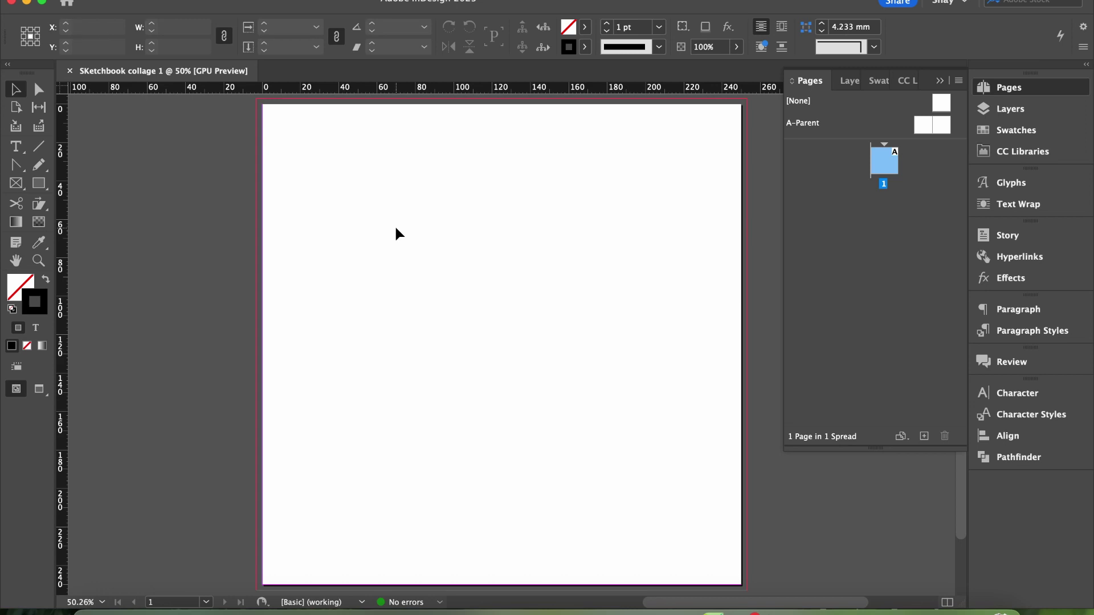
{"action": "key", "text": "super+v"}
{"action": "left_click_drag", "start_coordinate": [399, 240], "coordinate": [330, 254]}
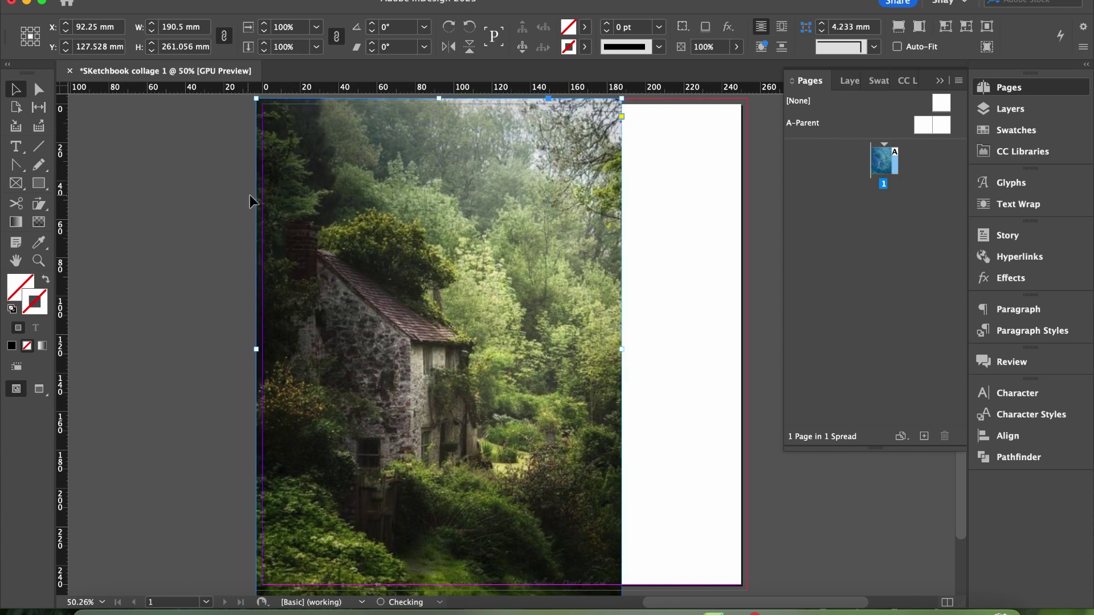
- Try to shrink the image by reducing its frame to about 133 x 182 mm, and undo the resize
{"action": "scroll", "coordinate": [439, 354], "scroll_direction": "down", "scroll_amount": 3}
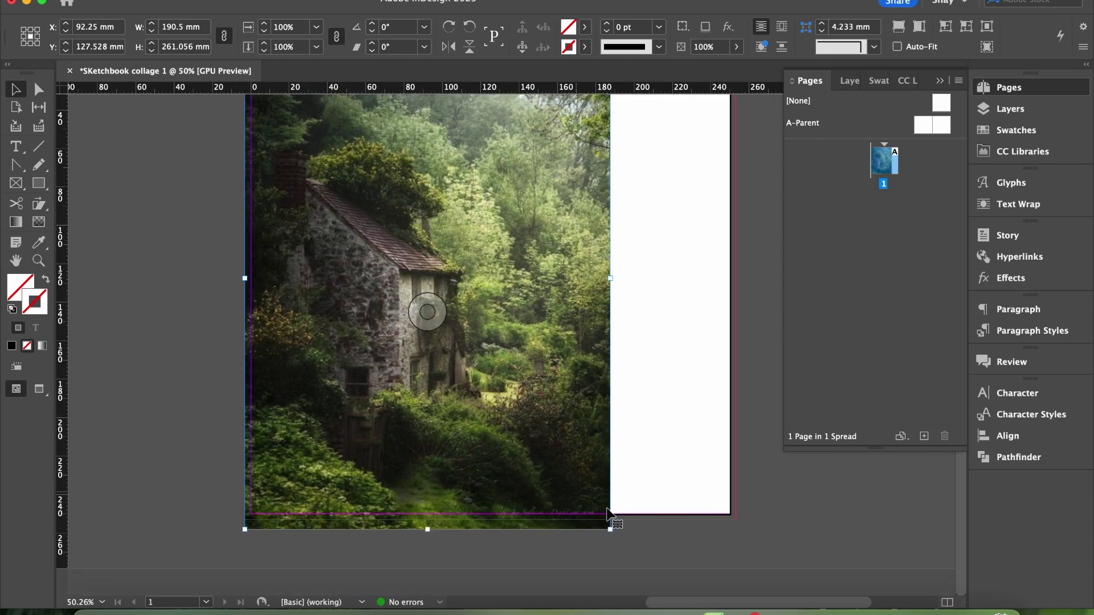
{"action": "left_click_drag", "start_coordinate": [610, 530], "coordinate": [500, 377]}
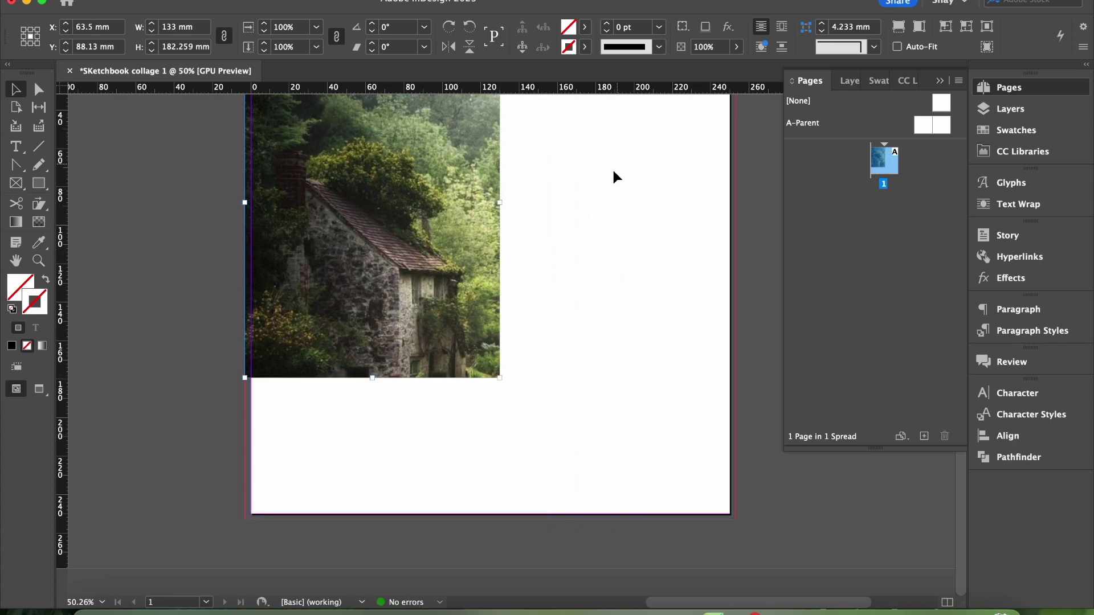
{"action": "key", "text": "super+z"}
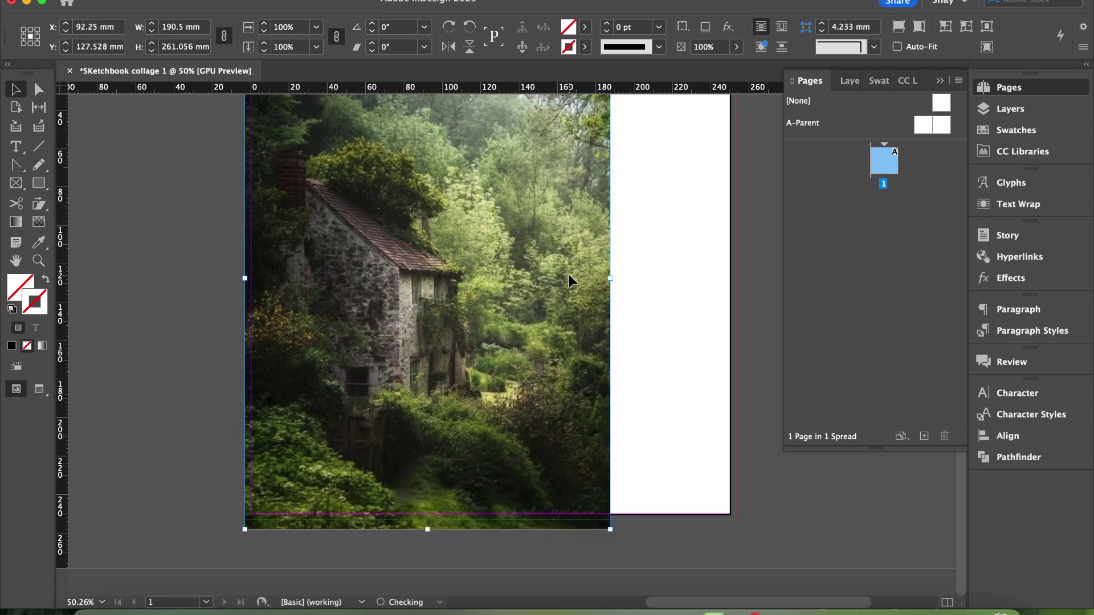
- Select the picture inside its frame and scale it proportionally from the lower-right corner to about 96 x 132 mm
{"action": "double_click", "coordinate": [573, 484]}
{"action": "left_click_drag", "start_coordinate": [609, 531], "coordinate": [474, 342]}
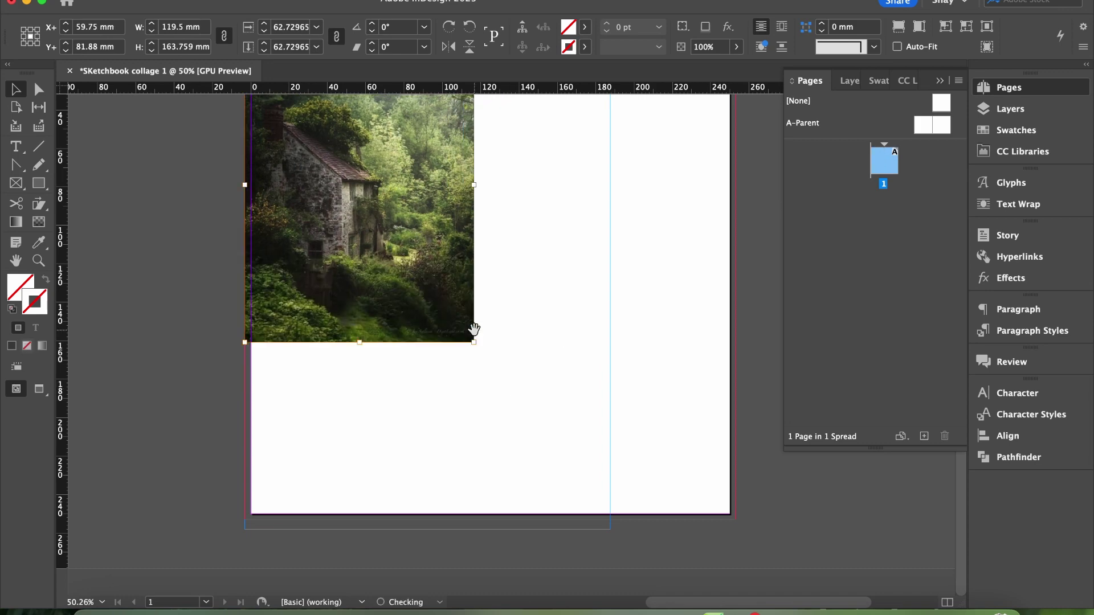
{"action": "scroll", "coordinate": [474, 329], "scroll_direction": "up", "scroll_amount": 3}
{"action": "scroll", "coordinate": [473, 329], "scroll_direction": "left", "scroll_amount": 1}
{"action": "key", "text": "Escape"}
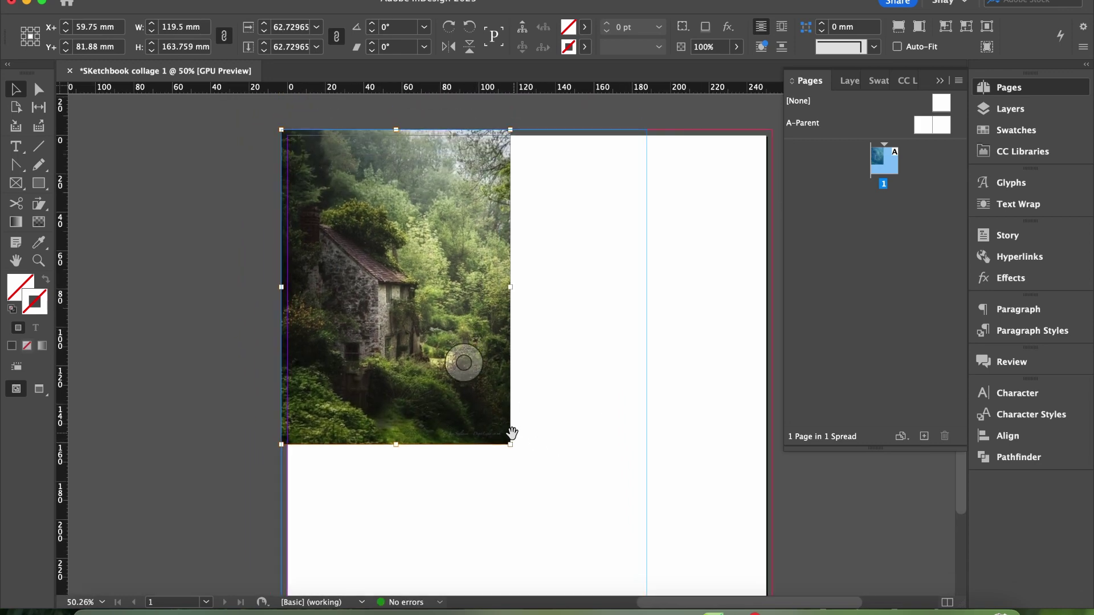
{"action": "left_click_drag", "start_coordinate": [507, 442], "coordinate": [465, 385]}
- Fit the oversized frame to the scaled cottage image content
{"action": "scroll", "coordinate": [525, 464], "scroll_direction": "down", "scroll_amount": 3}
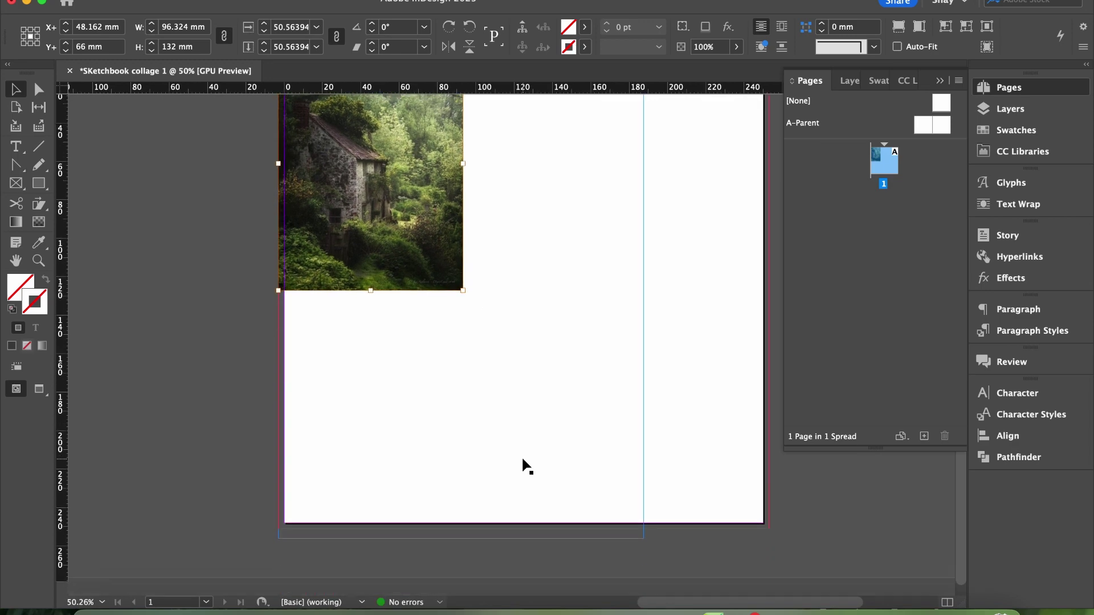
{"action": "right_click", "coordinate": [460, 316]}
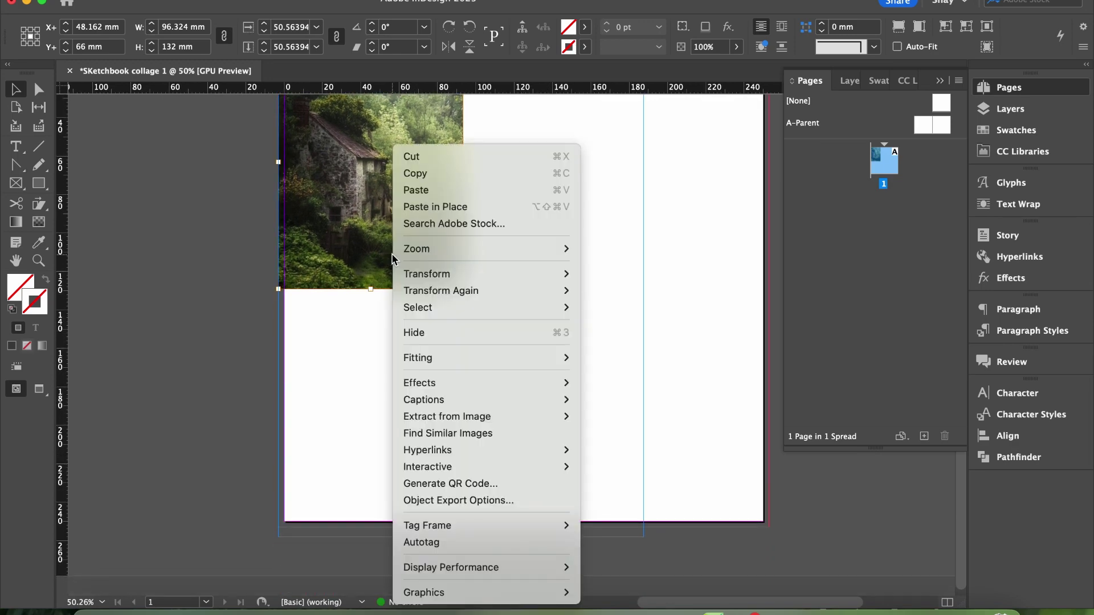
{"action": "mouse_move", "coordinate": [484, 362]}
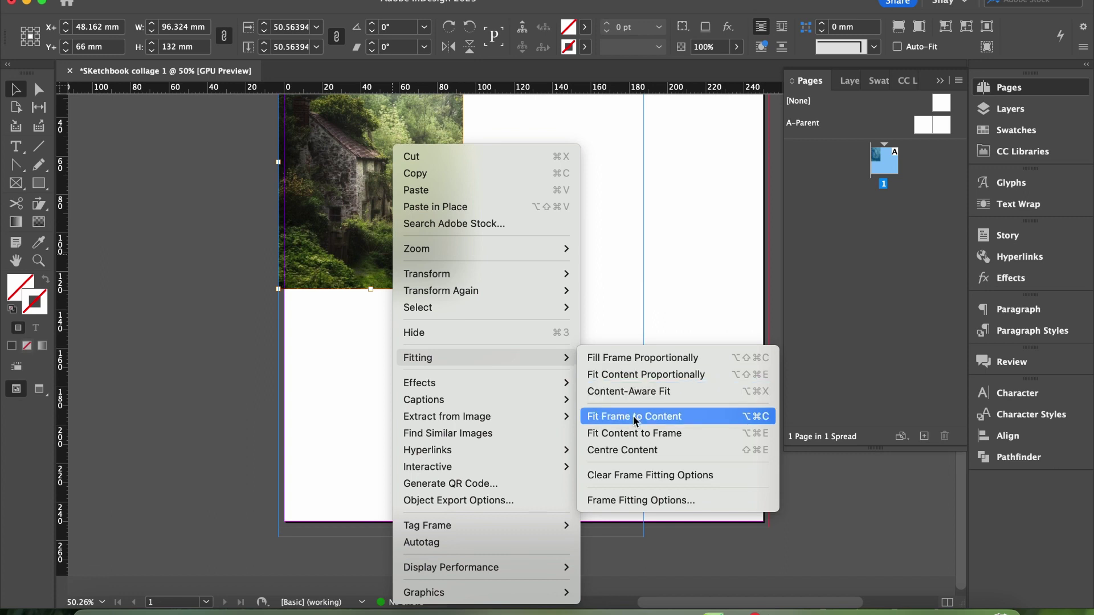
{"action": "left_click", "coordinate": [729, 417]}
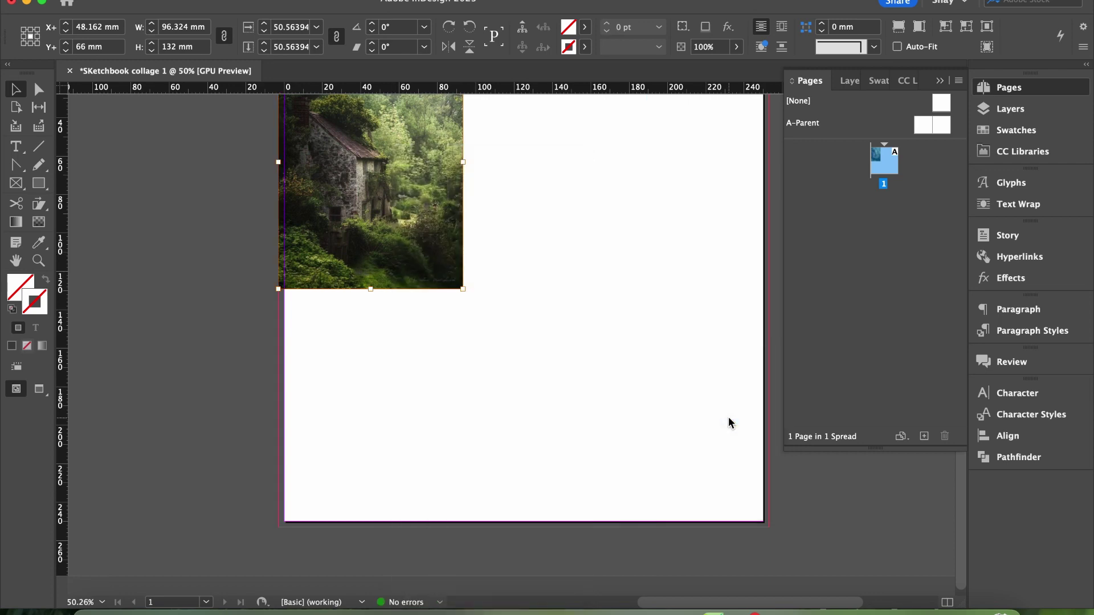
- Select the fitted cottage image frame and examine its edges up close and against the whole page
{"action": "scroll", "coordinate": [453, 303], "scroll_direction": "up", "scroll_amount": 4}
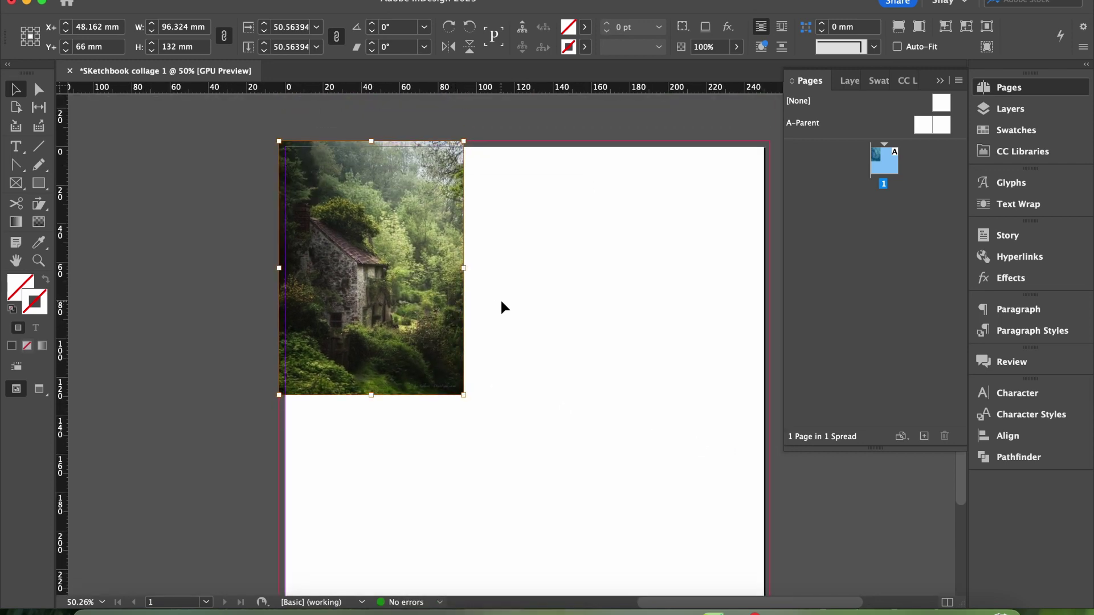
{"action": "left_click", "coordinate": [501, 308]}
{"action": "left_click", "coordinate": [436, 317]}
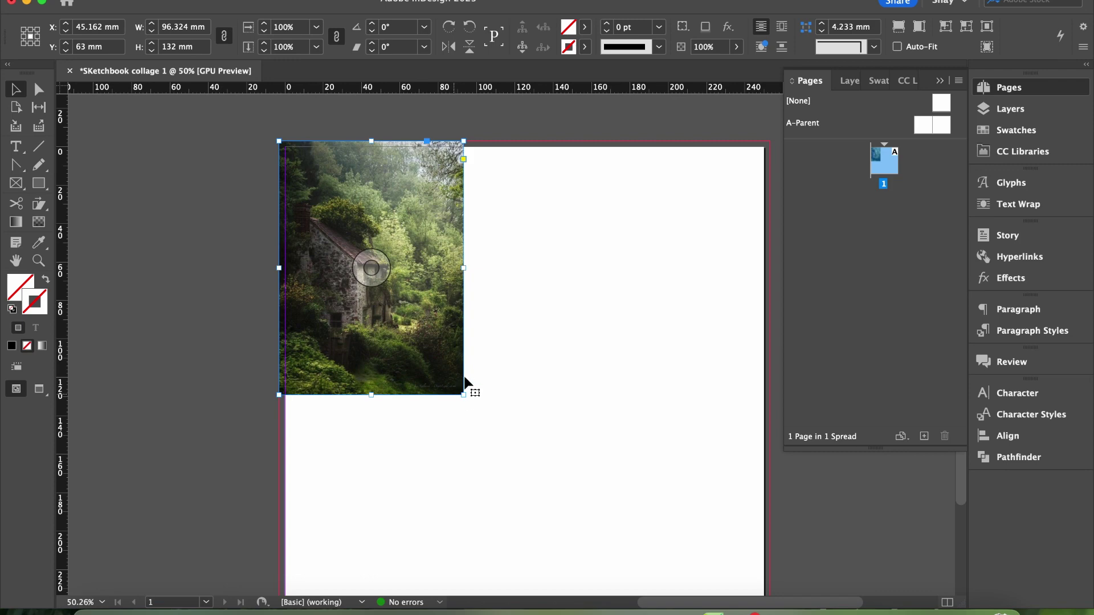
{"action": "scroll", "coordinate": [433, 331], "scroll_direction": "up", "scroll_amount": 4, "text": "alt"}
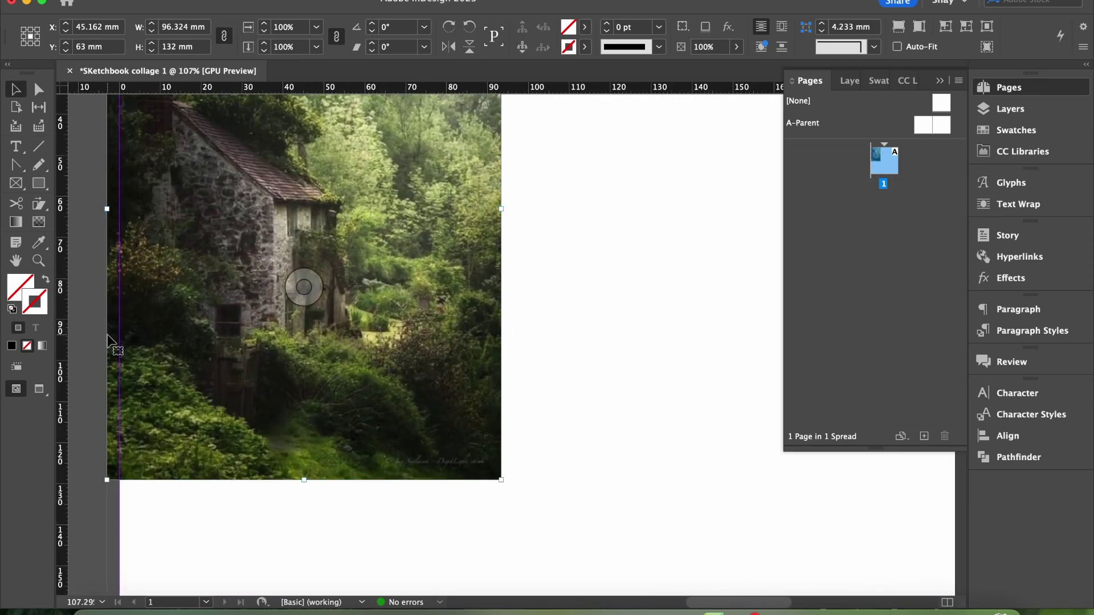
{"action": "scroll", "coordinate": [383, 284], "scroll_direction": "down", "scroll_amount": 5, "text": "alt"}
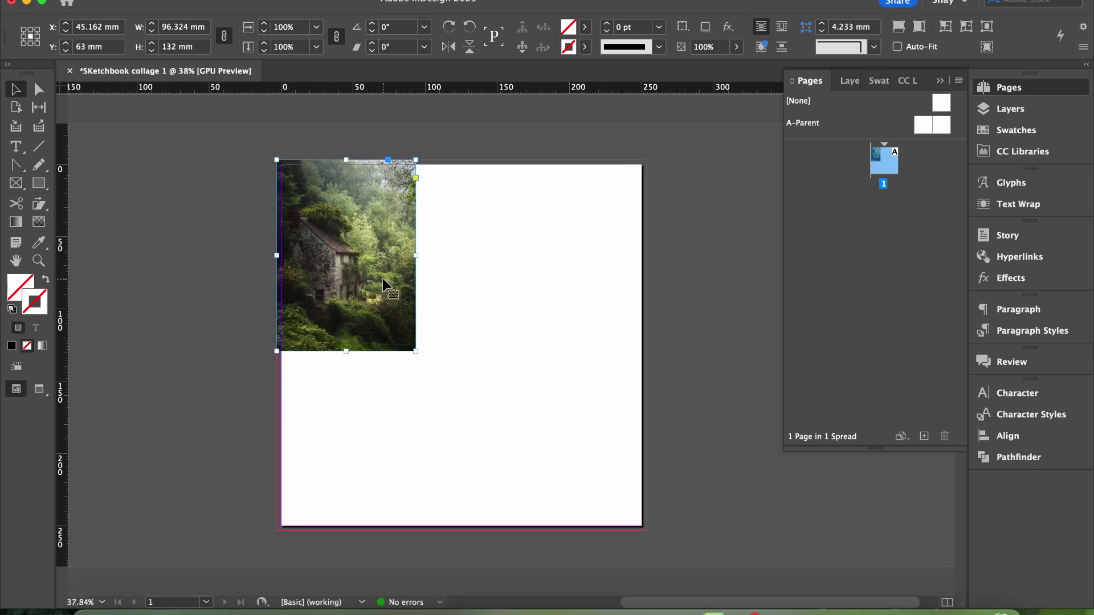
- Switch to Pinterest in the browser and open the Liminea board of saved pins from the account's own profile
{"action": "left_click", "coordinate": [255, 613]}
{"action": "scroll", "coordinate": [688, 349], "scroll_direction": "down", "scroll_amount": 15}
{"action": "left_click", "coordinate": [1022, 128]}
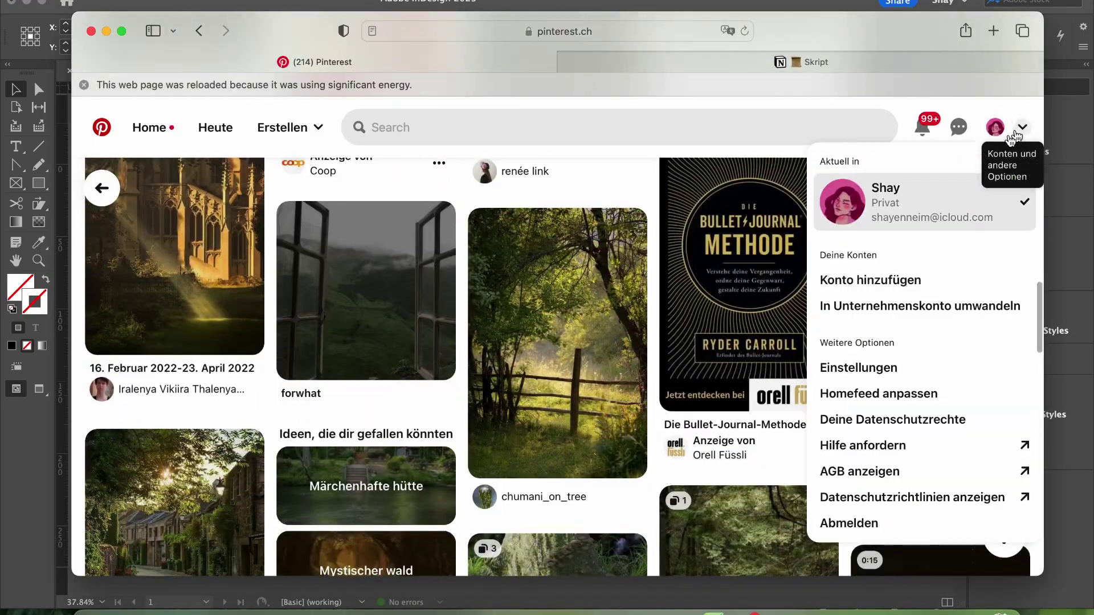
{"action": "left_click", "coordinate": [995, 128]}
{"action": "scroll", "coordinate": [573, 387], "scroll_direction": "down", "scroll_amount": 3}
{"action": "scroll", "coordinate": [570, 387], "scroll_direction": "down", "scroll_amount": 5}
{"action": "left_click", "coordinate": [361, 356]}
{"action": "scroll", "coordinate": [399, 376], "scroll_direction": "down", "scroll_amount": 8}
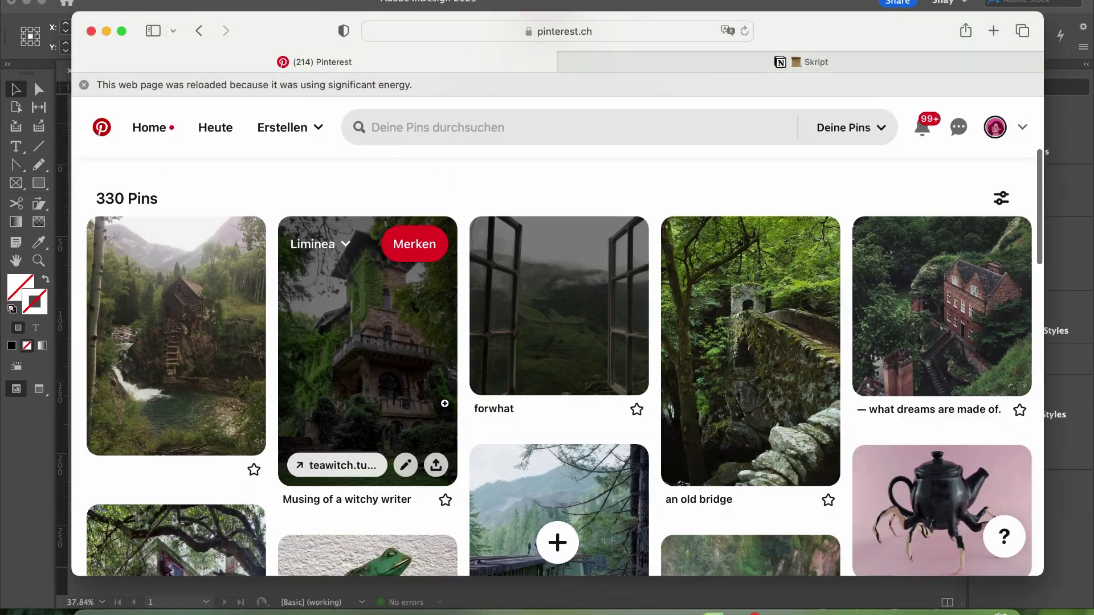
- Find the Legendary Scholar pin of the red-roofed garden pavilion on the board and copy its image
{"action": "scroll", "coordinate": [465, 393], "scroll_direction": "down", "scroll_amount": 10}
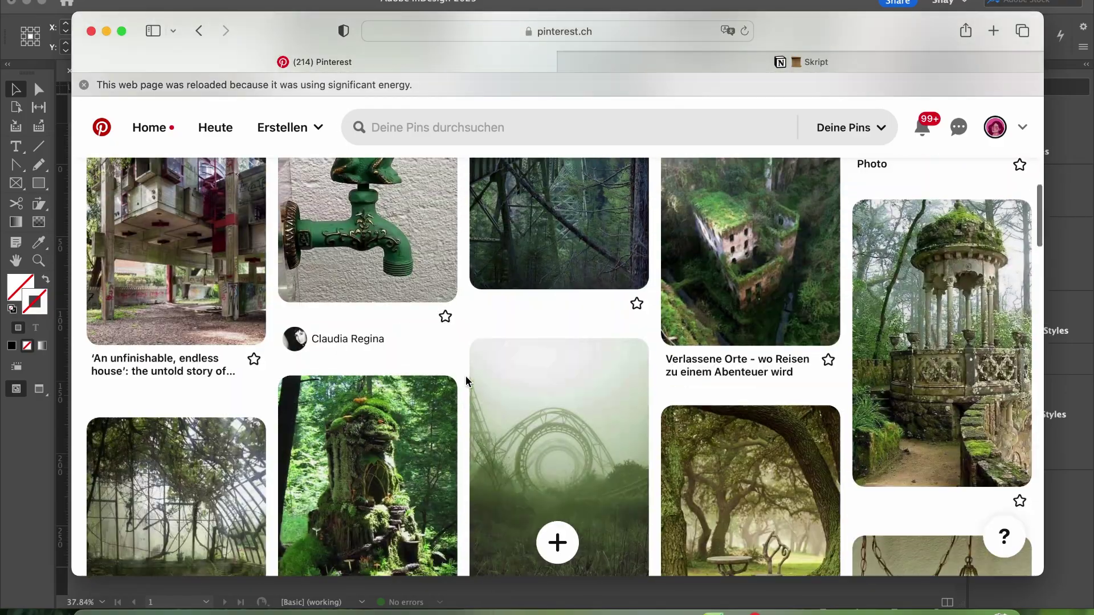
{"action": "scroll", "coordinate": [467, 381], "scroll_direction": "down", "scroll_amount": 10}
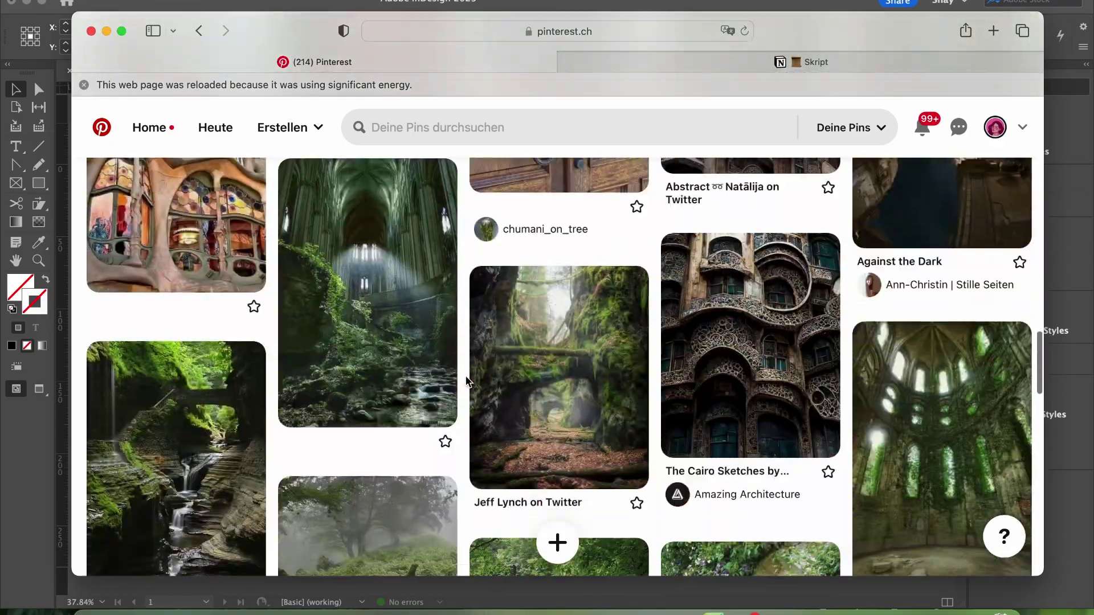
{"action": "scroll", "coordinate": [466, 381], "scroll_direction": "down", "scroll_amount": 10}
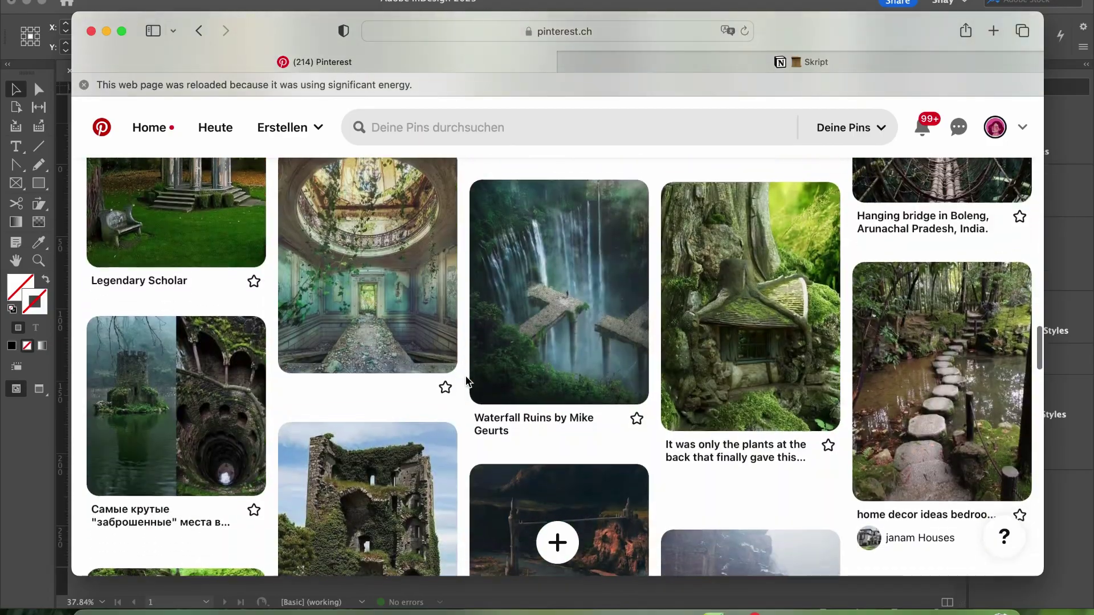
{"action": "scroll", "coordinate": [466, 381], "scroll_direction": "up", "scroll_amount": 4}
{"action": "right_click", "coordinate": [174, 243]}
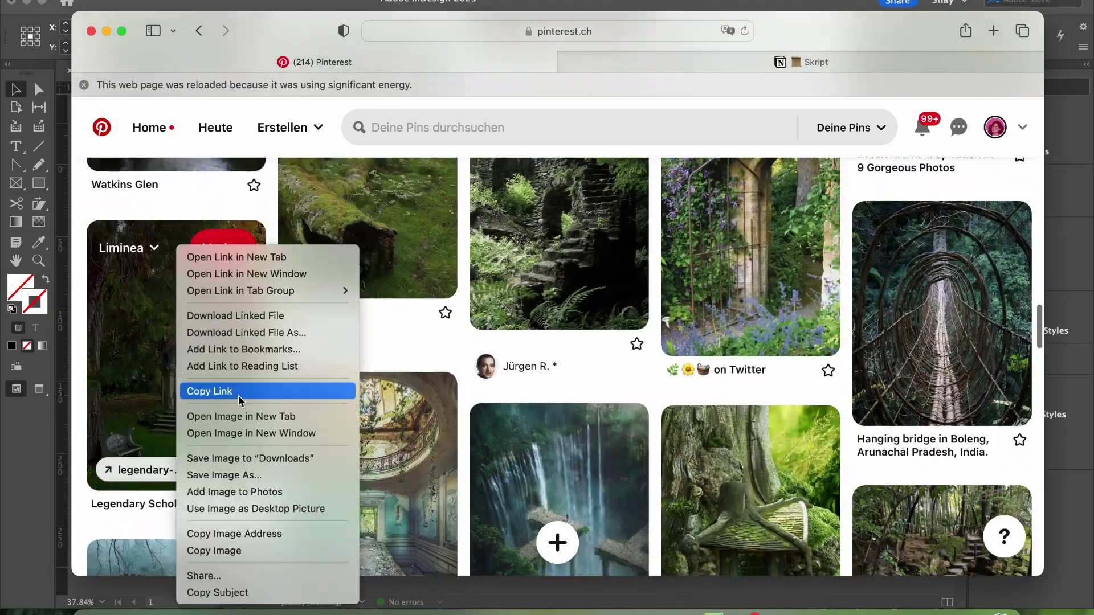
{"action": "left_click", "coordinate": [228, 549]}
- Look through more pins on the board, return to InDesign and paste the copied pavilion image onto the page
{"action": "scroll", "coordinate": [460, 333], "scroll_direction": "down", "scroll_amount": 8}
{"action": "scroll", "coordinate": [460, 333], "scroll_direction": "down", "scroll_amount": 10}
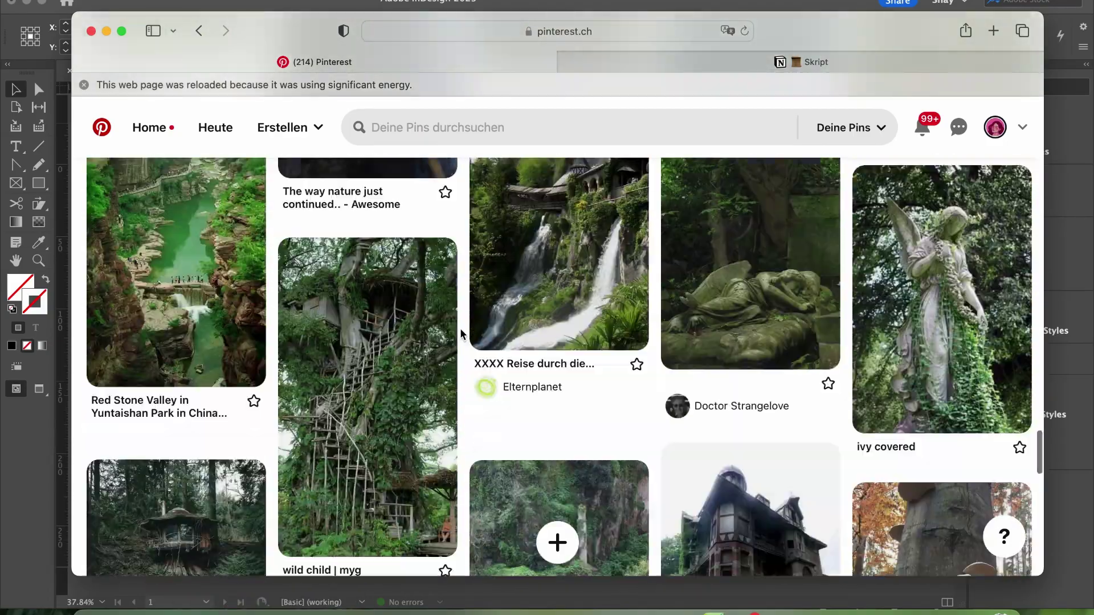
{"action": "scroll", "coordinate": [460, 333], "scroll_direction": "down", "scroll_amount": 10}
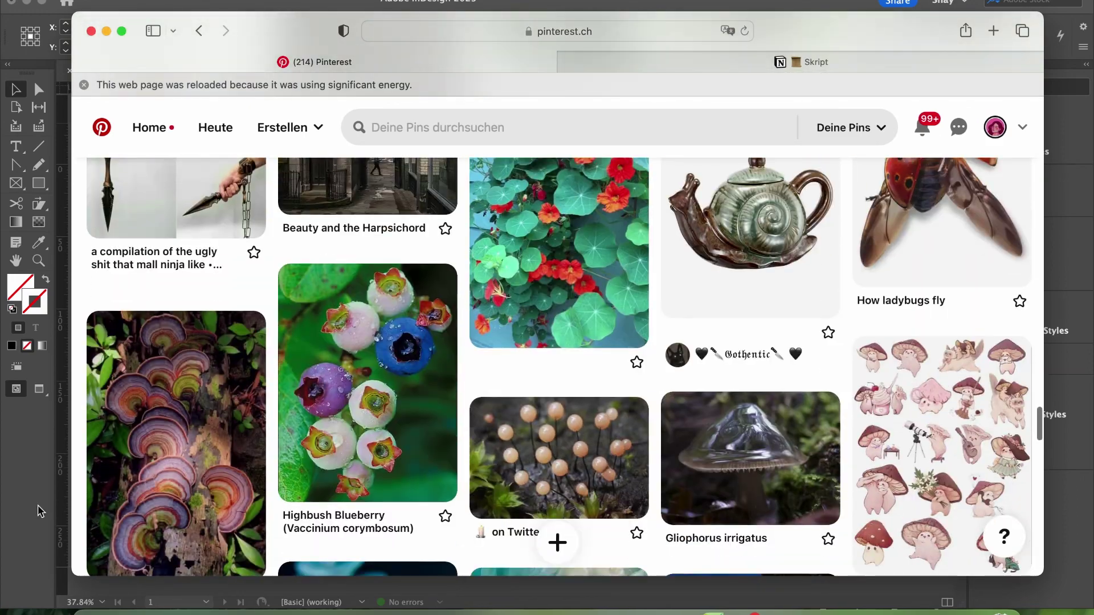
{"action": "left_click", "coordinate": [39, 511]}
{"action": "right_click", "coordinate": [466, 323]}
{"action": "left_click", "coordinate": [498, 336]}
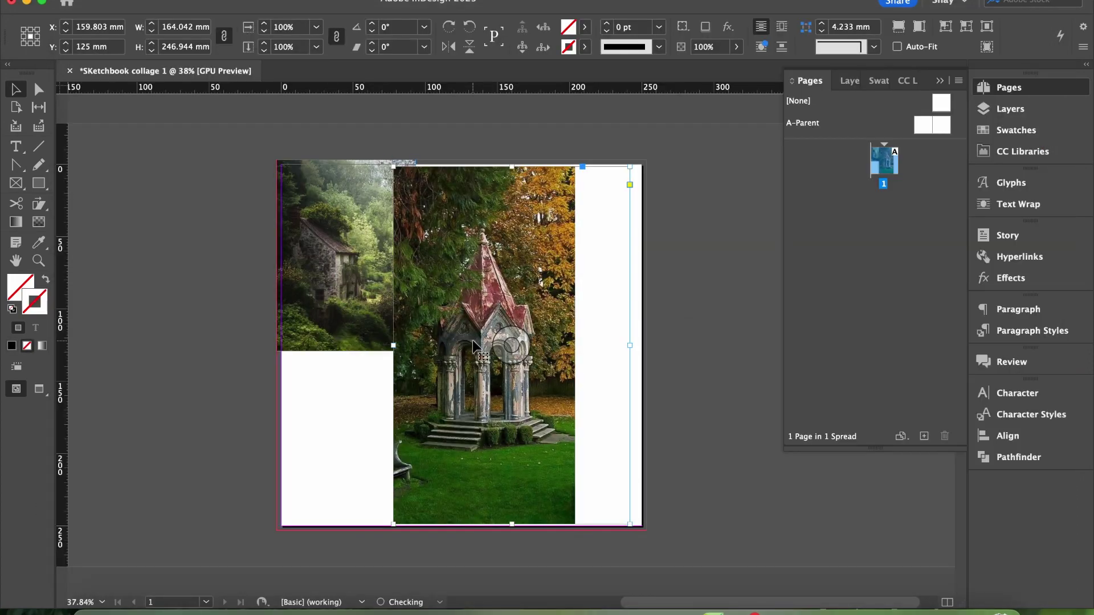
- Crop the pavilion image's frame to about 109.5 x 158 mm and place it directly beside the cottage image
{"action": "left_click_drag", "start_coordinate": [478, 346], "coordinate": [521, 300]}
{"action": "left_click_drag", "start_coordinate": [639, 481], "coordinate": [538, 364]}
{"action": "left_click_drag", "start_coordinate": [486, 275], "coordinate": [555, 354]}
{"action": "left_click_drag", "start_coordinate": [552, 128], "coordinate": [577, 217]}
{"action": "left_click_drag", "start_coordinate": [693, 573], "coordinate": [629, 526]}
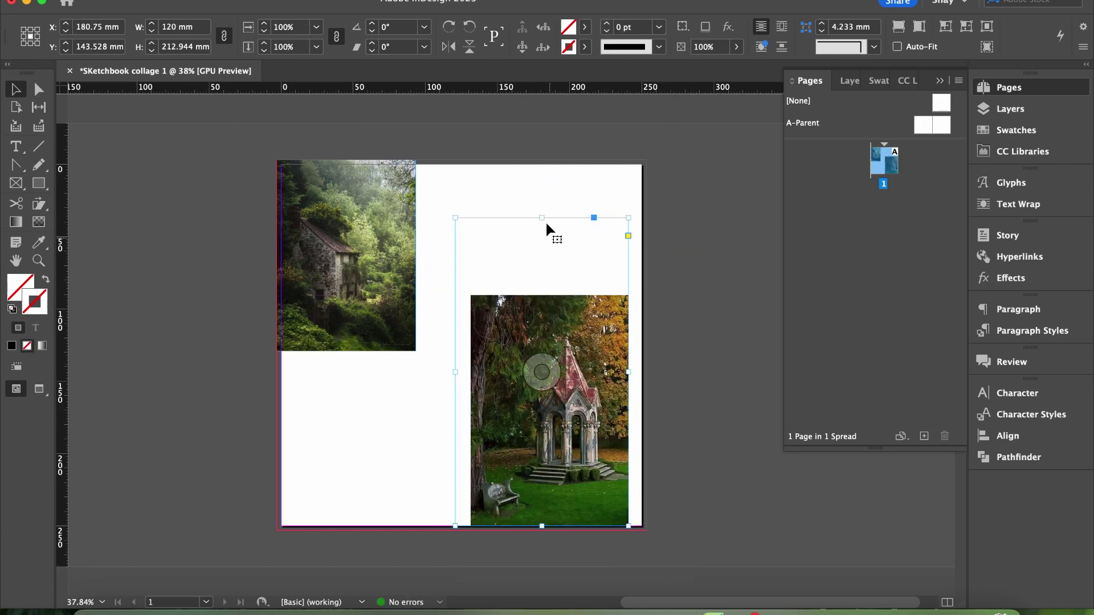
{"action": "left_click_drag", "start_coordinate": [542, 216], "coordinate": [542, 297]}
{"action": "left_click_drag", "start_coordinate": [541, 402], "coordinate": [486, 265]}
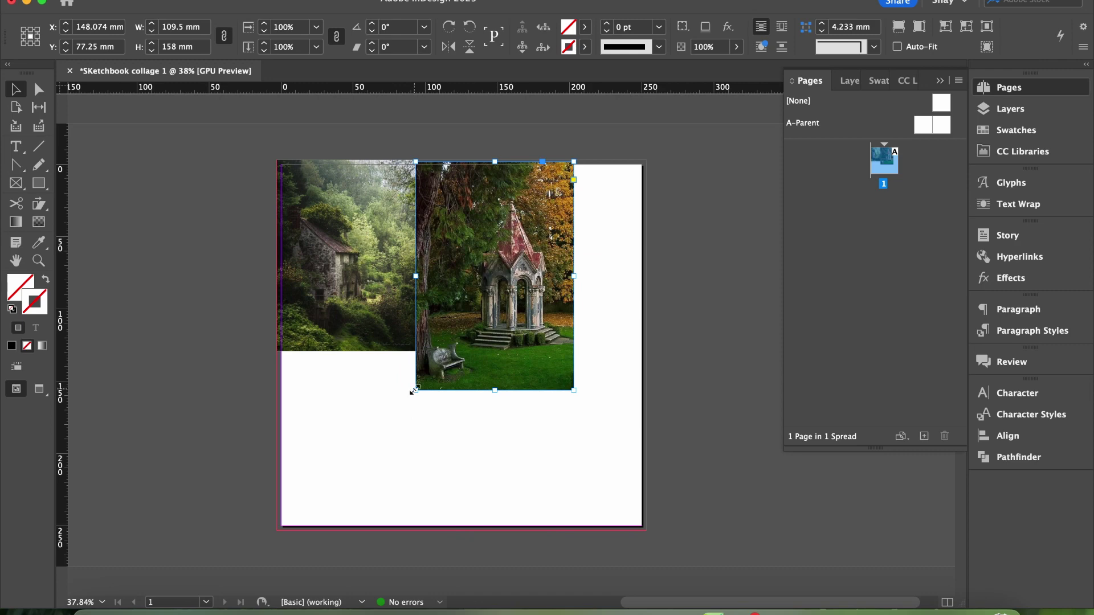
- Scale the pavilion picture down, fit its frame to about 83 x 120 mm, and move it below the cottage image
{"action": "left_click_drag", "start_coordinate": [416, 397], "coordinate": [452, 346]}
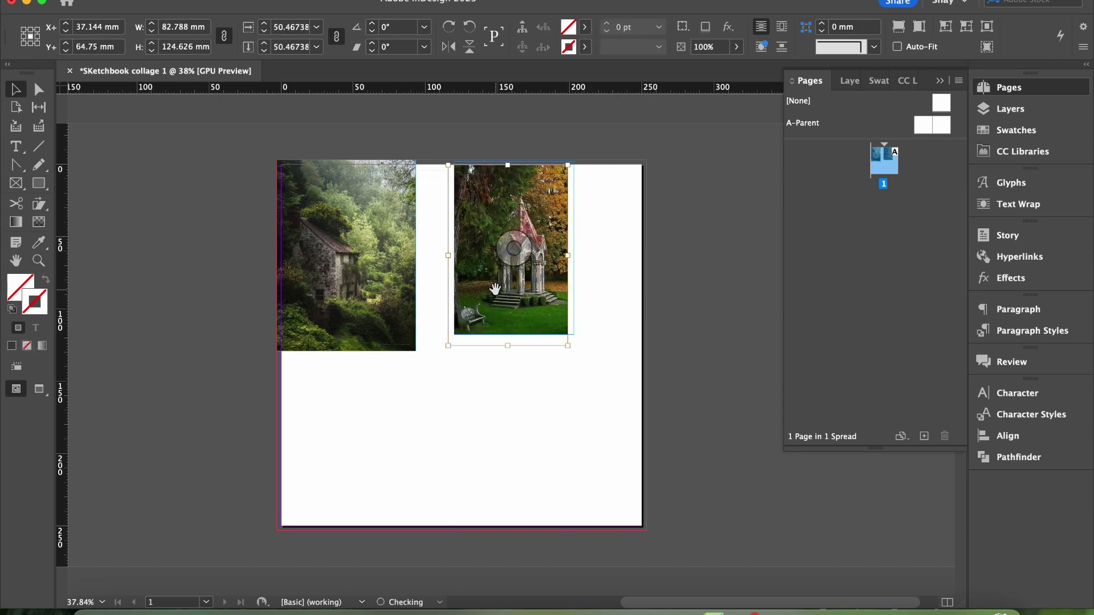
{"action": "left_click_drag", "start_coordinate": [541, 231], "coordinate": [365, 424]}
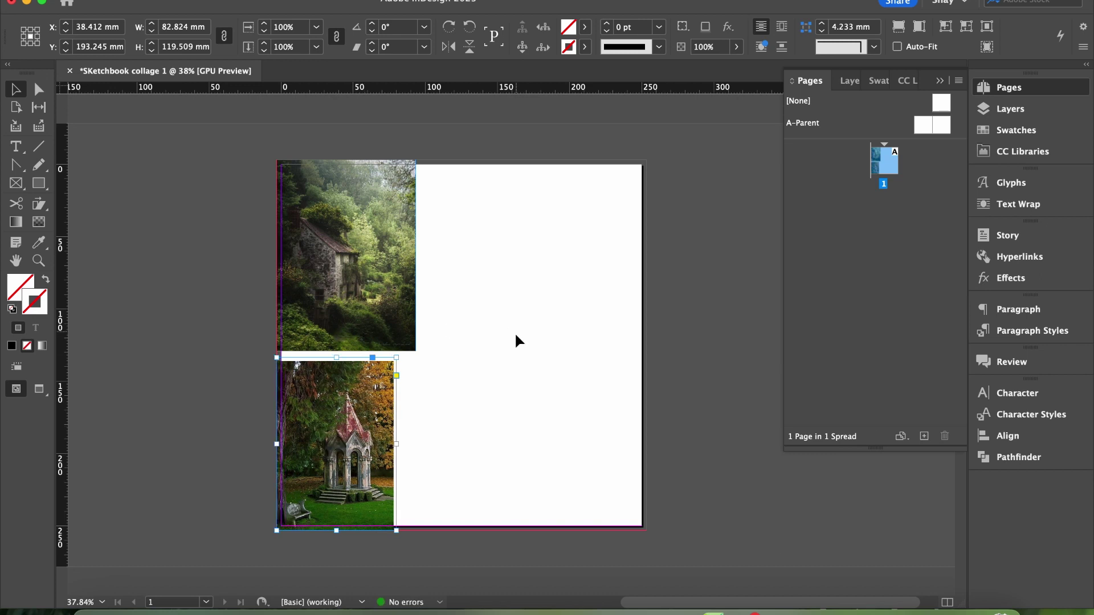
- Shrink the pavilion image further and place it overlapping the cottage image's lower-right corner
{"action": "left_click_drag", "start_coordinate": [337, 444], "coordinate": [407, 370]}
{"action": "left_click_drag", "start_coordinate": [408, 453], "coordinate": [405, 428]}
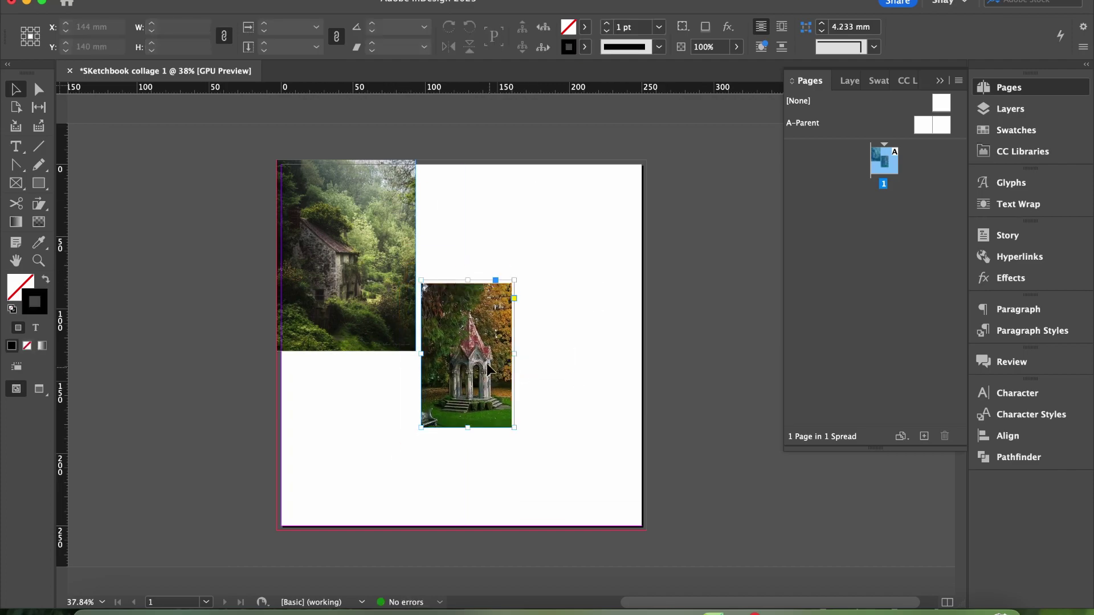
{"action": "left_click_drag", "start_coordinate": [456, 354], "coordinate": [431, 326]}
- Switch to Pinterest and copy the image of the snail-shaped teapot from the board
{"action": "key", "text": "super+Tab"}
{"action": "scroll", "coordinate": [734, 279], "scroll_direction": "up", "scroll_amount": 3}
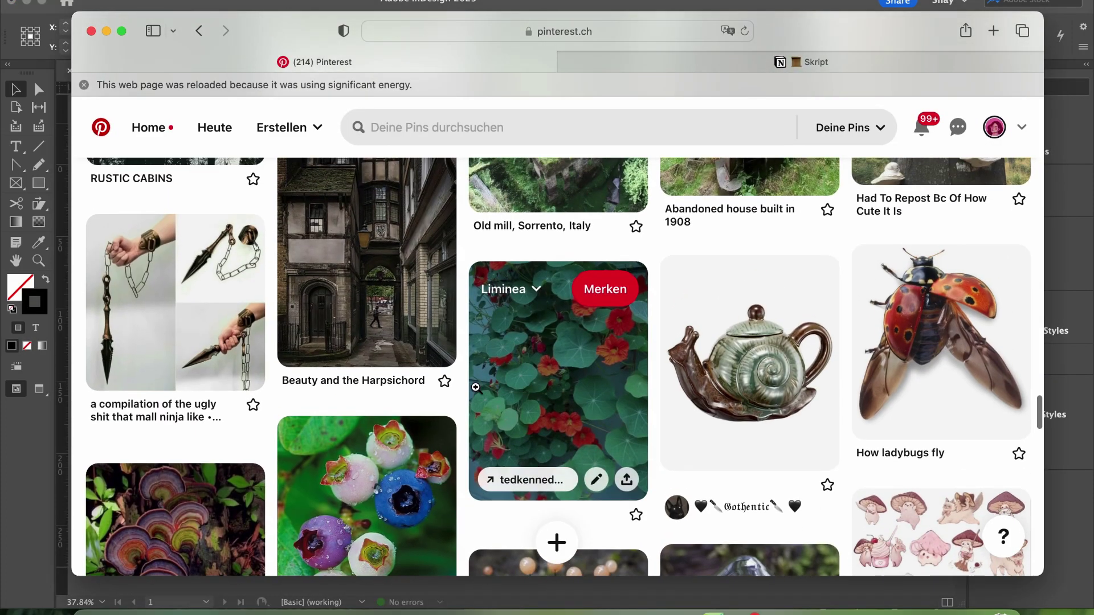
{"action": "scroll", "coordinate": [734, 280], "scroll_direction": "down", "scroll_amount": 3}
{"action": "right_click", "coordinate": [734, 280]}
{"action": "left_click", "coordinate": [734, 279]}
- Browse further pins on the board, return to InDesign and paste the copied snail teapot image onto the page
{"action": "scroll", "coordinate": [751, 483], "scroll_direction": "down", "scroll_amount": 15}
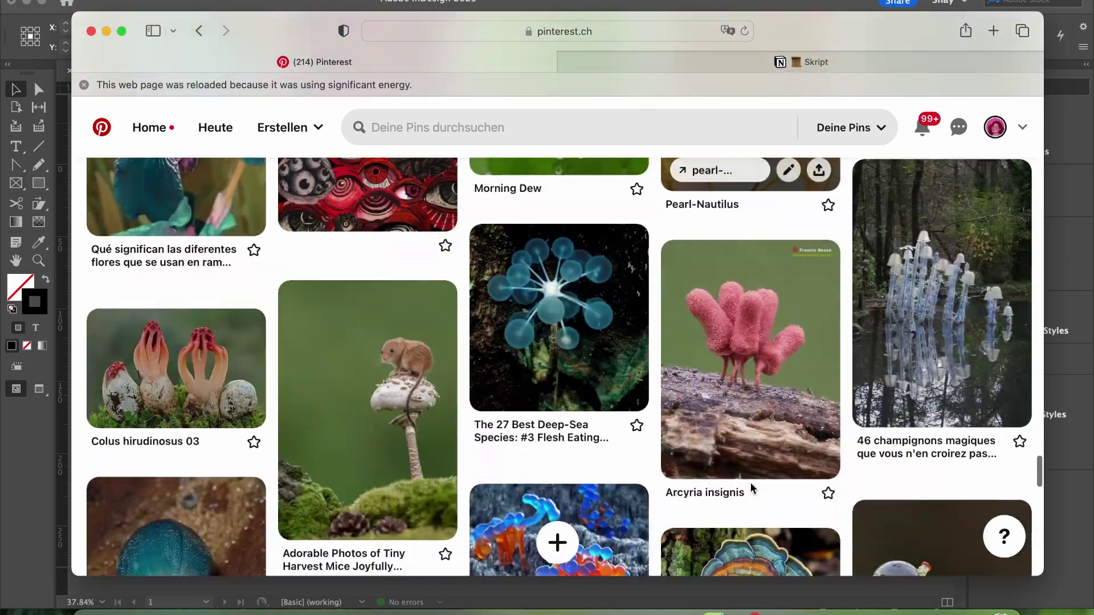
{"action": "scroll", "coordinate": [751, 483], "scroll_direction": "down", "scroll_amount": 15}
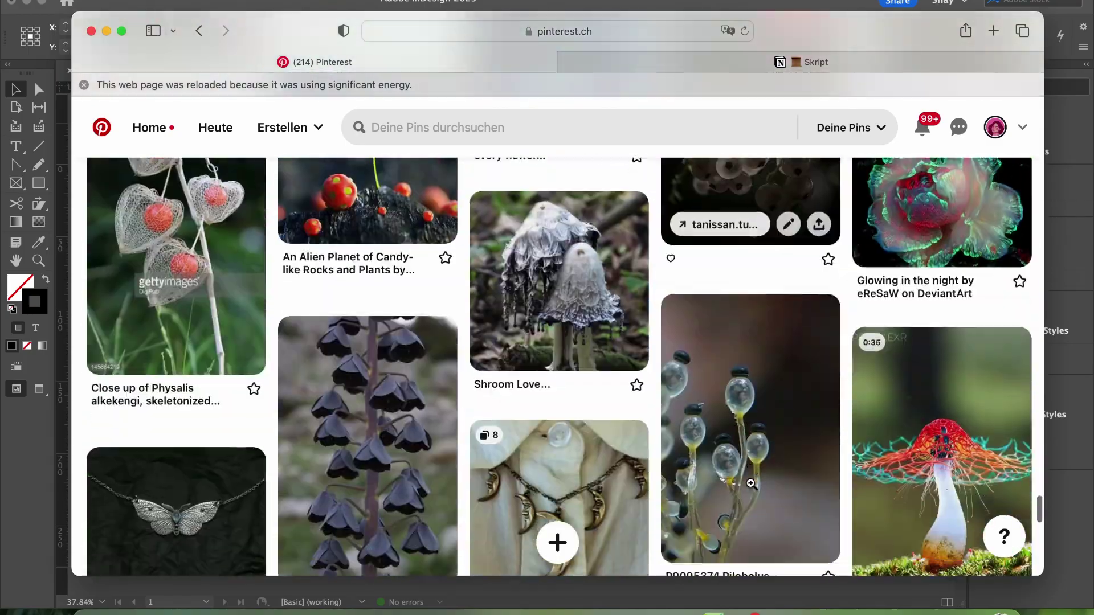
{"action": "scroll", "coordinate": [750, 484], "scroll_direction": "down", "scroll_amount": 6}
{"action": "scroll", "coordinate": [749, 473], "scroll_direction": "down", "scroll_amount": 10}
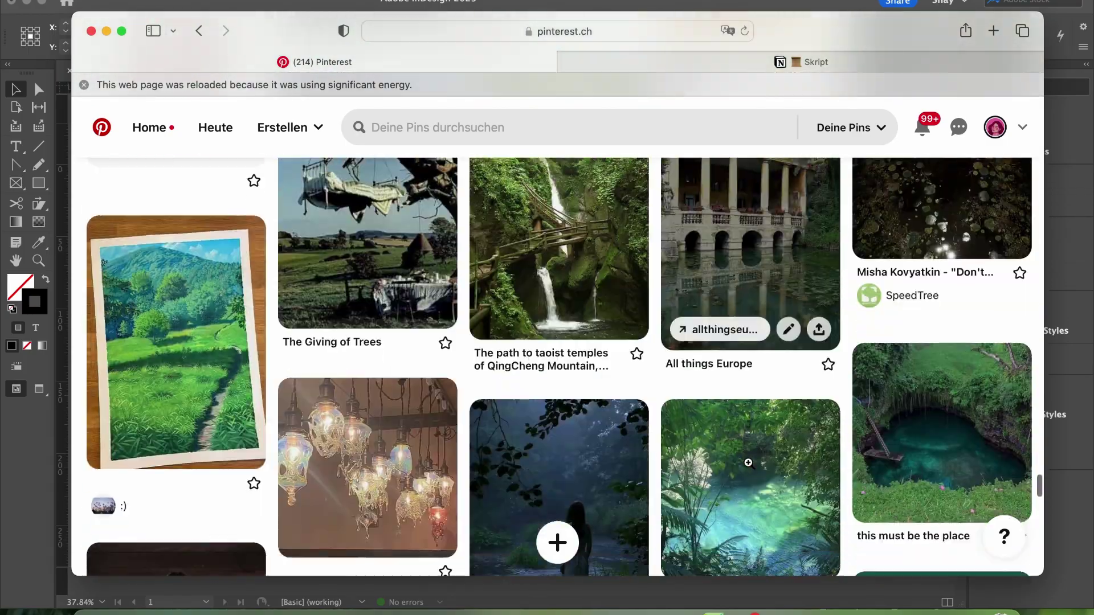
{"action": "scroll", "coordinate": [748, 463], "scroll_direction": "down", "scroll_amount": 15}
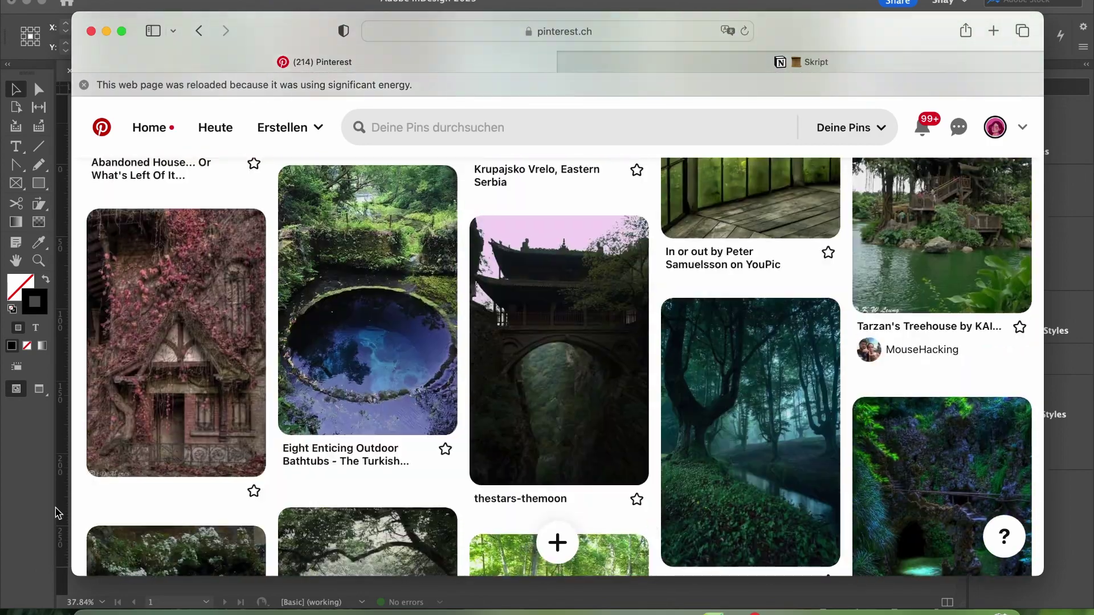
{"action": "key", "text": "super+h"}
{"action": "right_click", "coordinate": [533, 344]}
{"action": "left_click", "coordinate": [569, 358]}
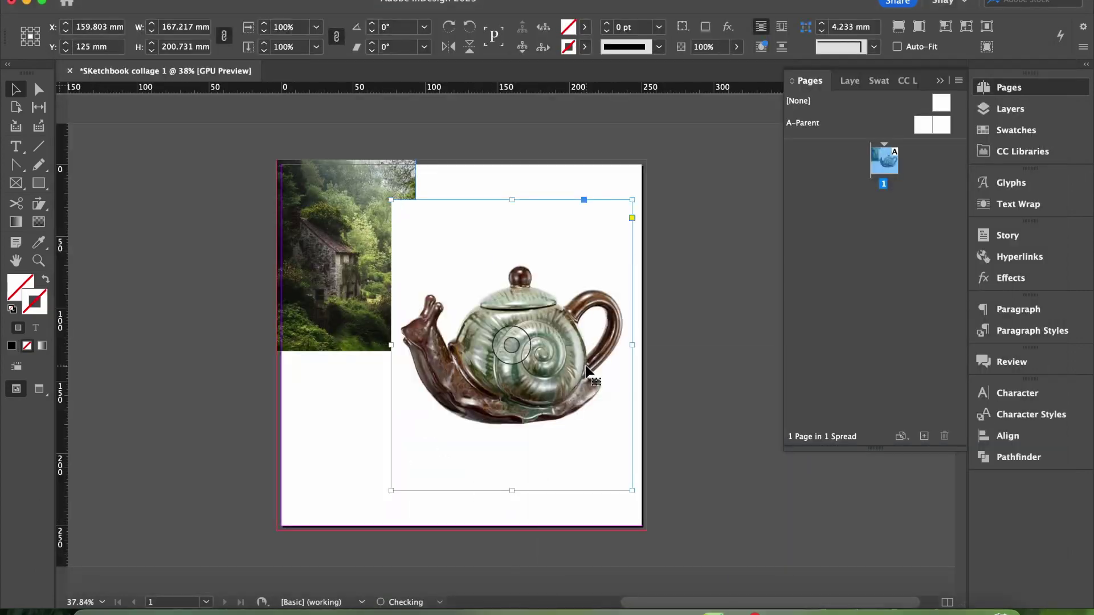
- Scale the teapot picture to about 87 x 106 mm and crop its frame to about 90 x 64 mm in the page's upper-right area
{"action": "double_click", "coordinate": [457, 456]}
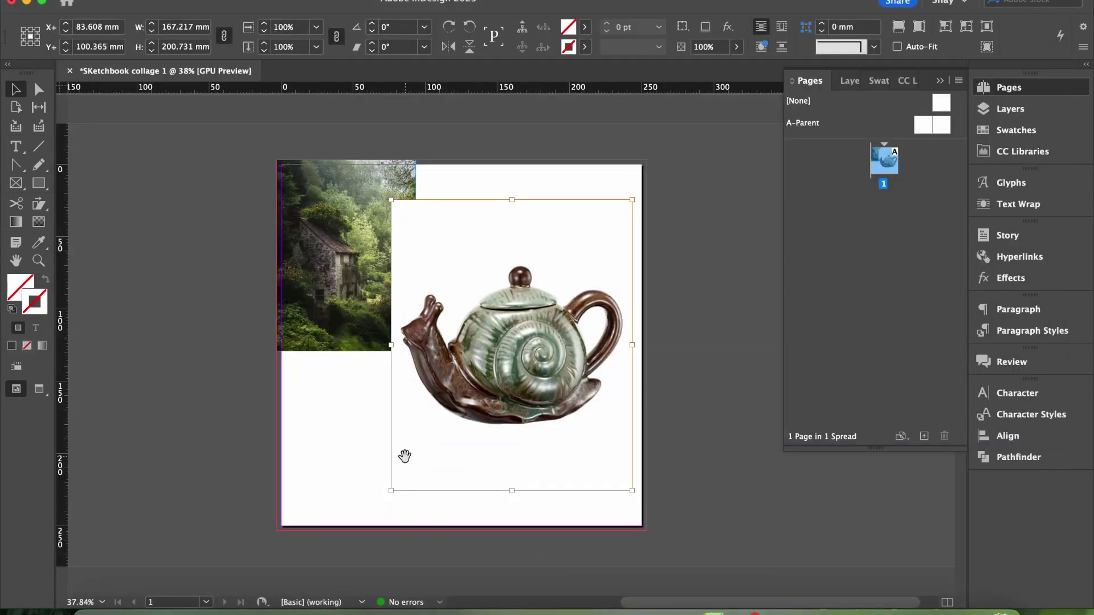
{"action": "left_click_drag", "start_coordinate": [390, 493], "coordinate": [505, 349]}
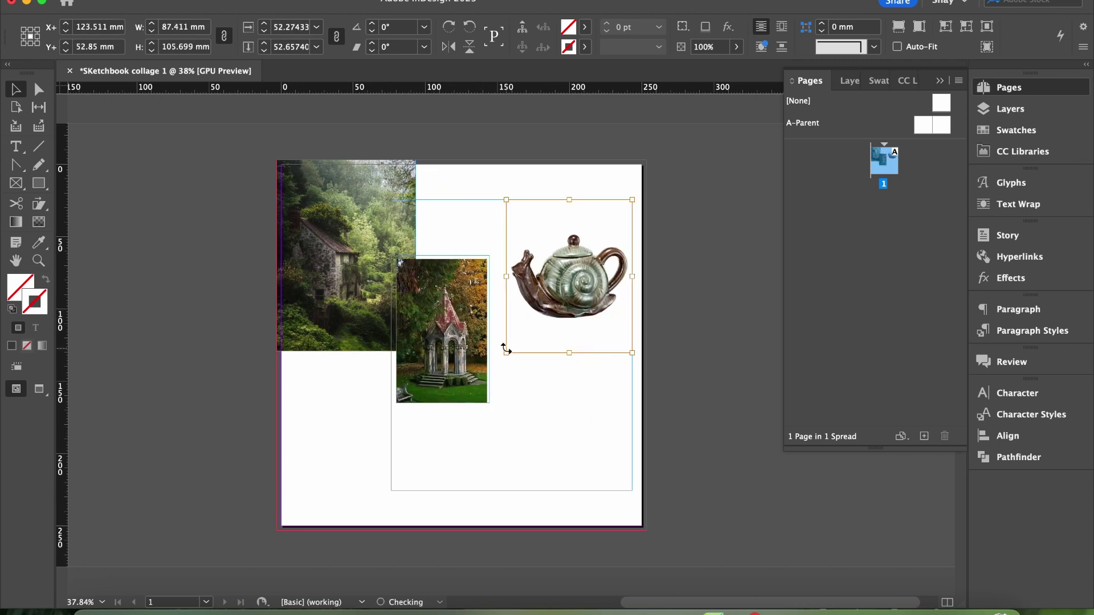
{"action": "left_click", "coordinate": [392, 491]}
{"action": "left_click_drag", "start_coordinate": [392, 491], "coordinate": [503, 323]}
{"action": "left_click_drag", "start_coordinate": [567, 199], "coordinate": [567, 232]}
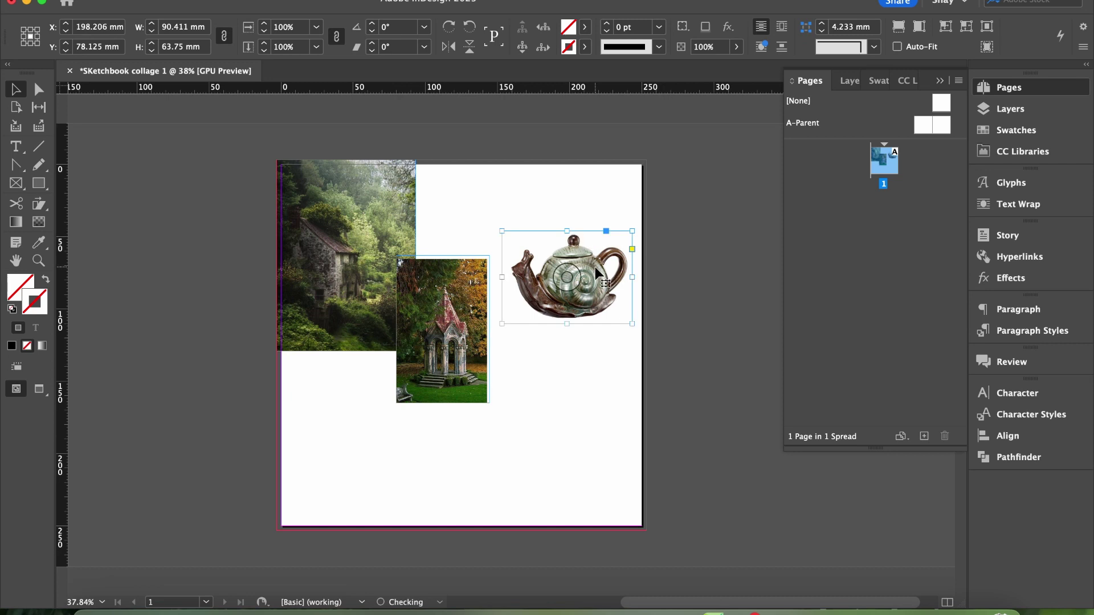
{"action": "left_click_drag", "start_coordinate": [595, 267], "coordinate": [595, 244]}
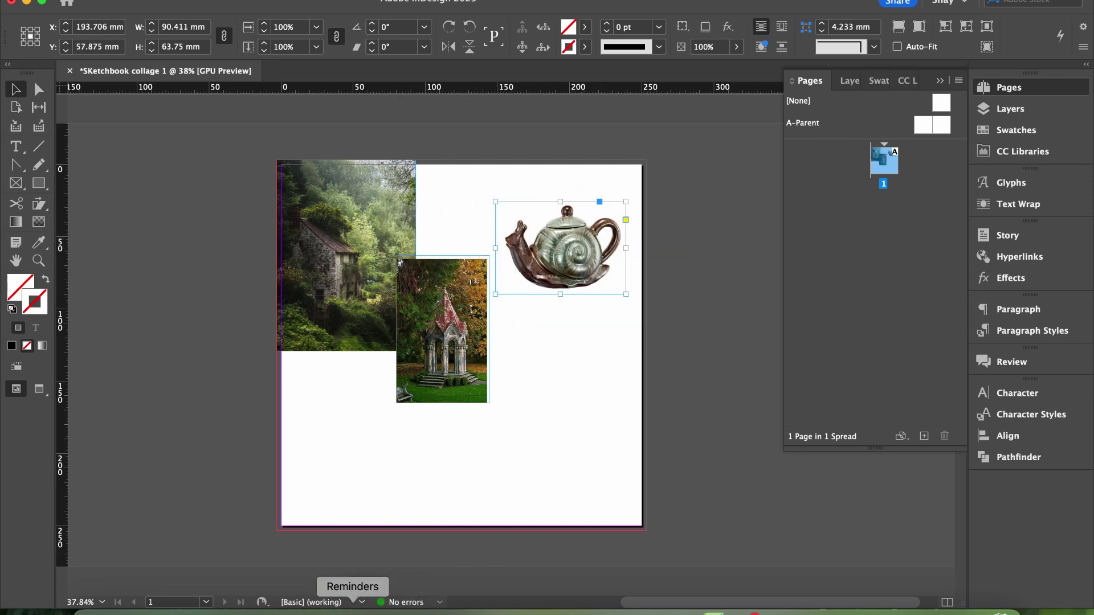
- Switch to Pinterest, save the snail teapot image to Downloads, and minimize the browser window to reveal Photoshop
{"action": "left_click", "coordinate": [254, 608]}
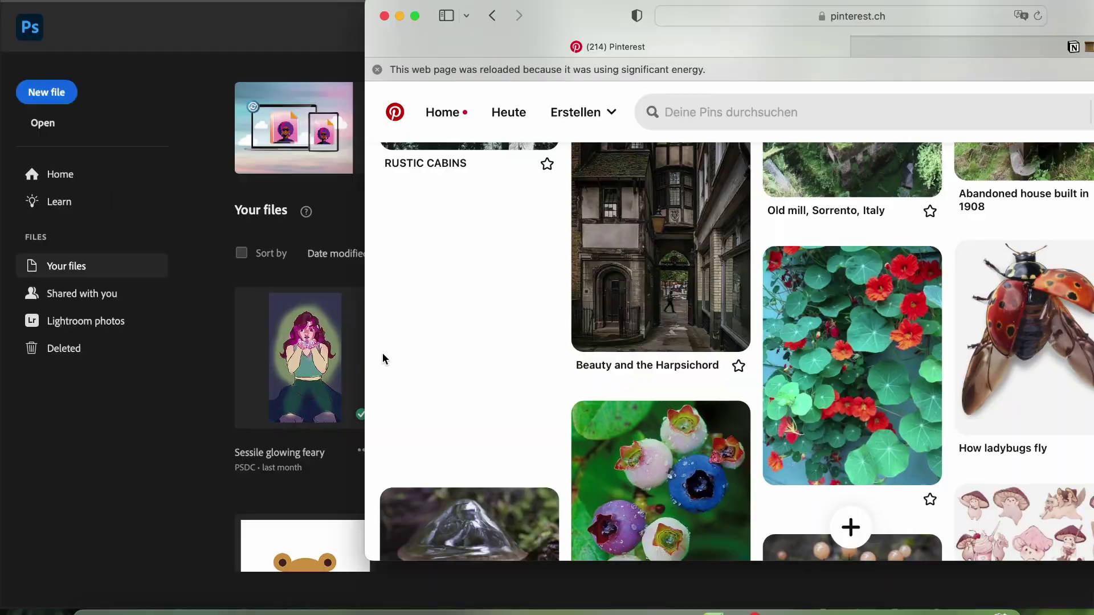
{"action": "right_click", "coordinate": [1013, 405]}
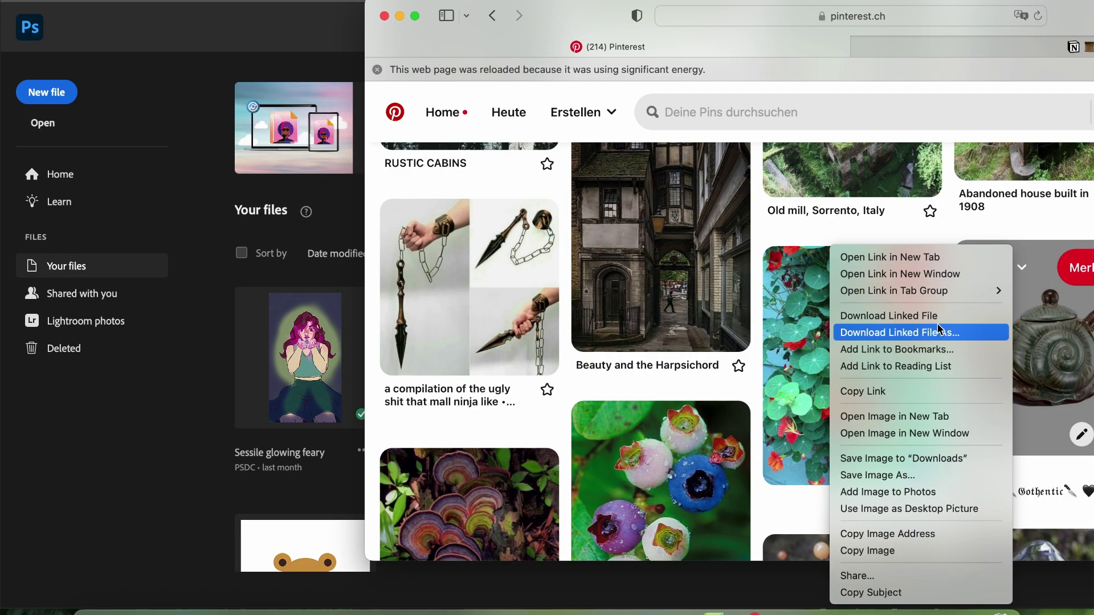
{"action": "left_click", "coordinate": [941, 462]}
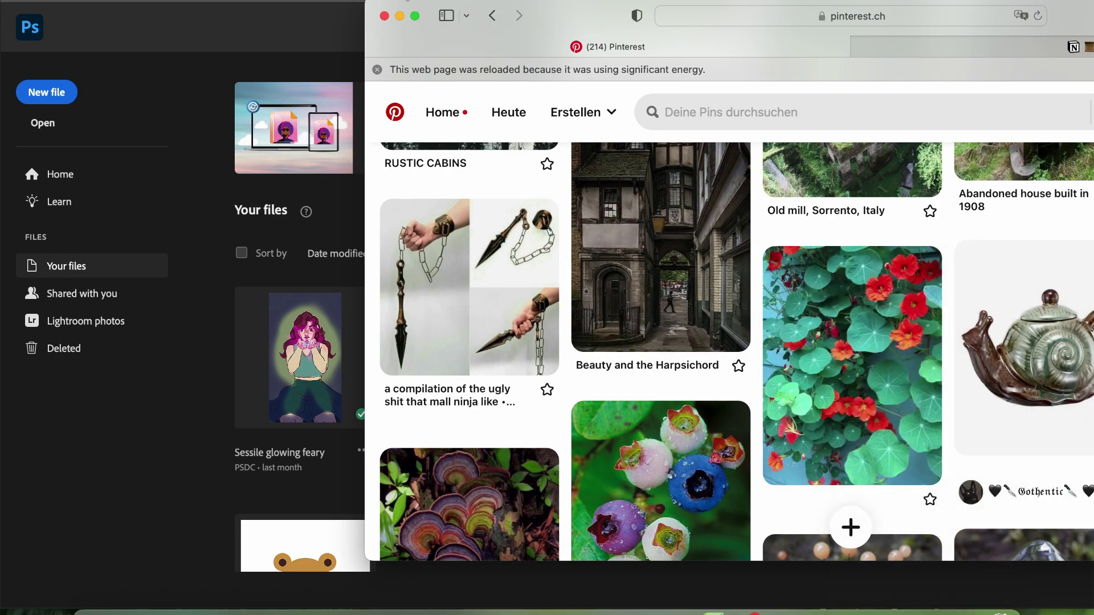
{"action": "left_click", "coordinate": [401, 17]}
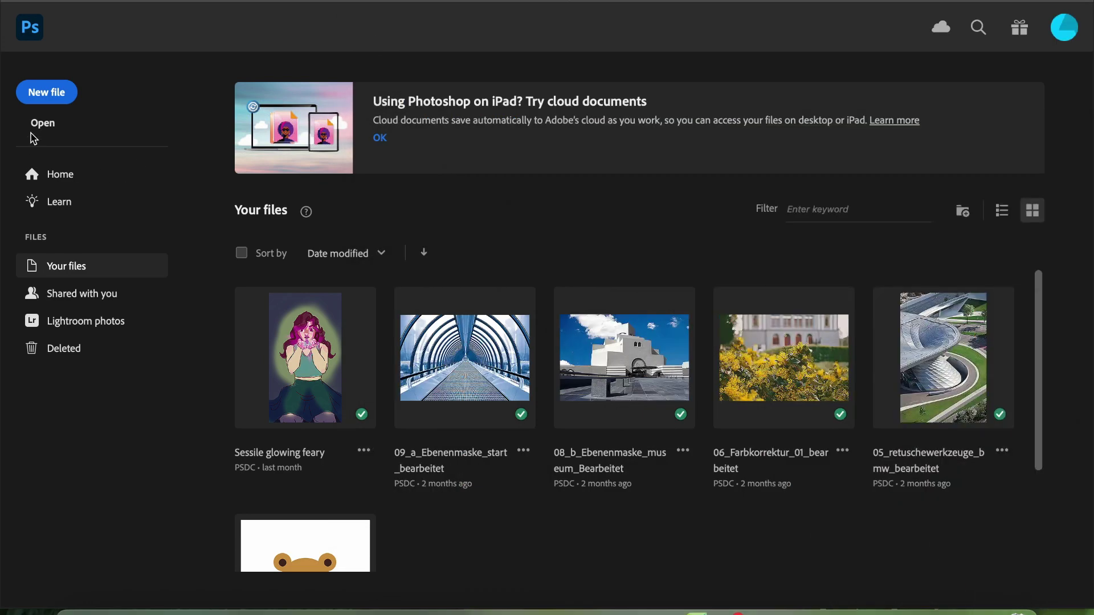
- Open the downloaded snail teapot JPG from the Downloads folder in Photoshop
{"action": "left_click", "coordinate": [47, 125]}
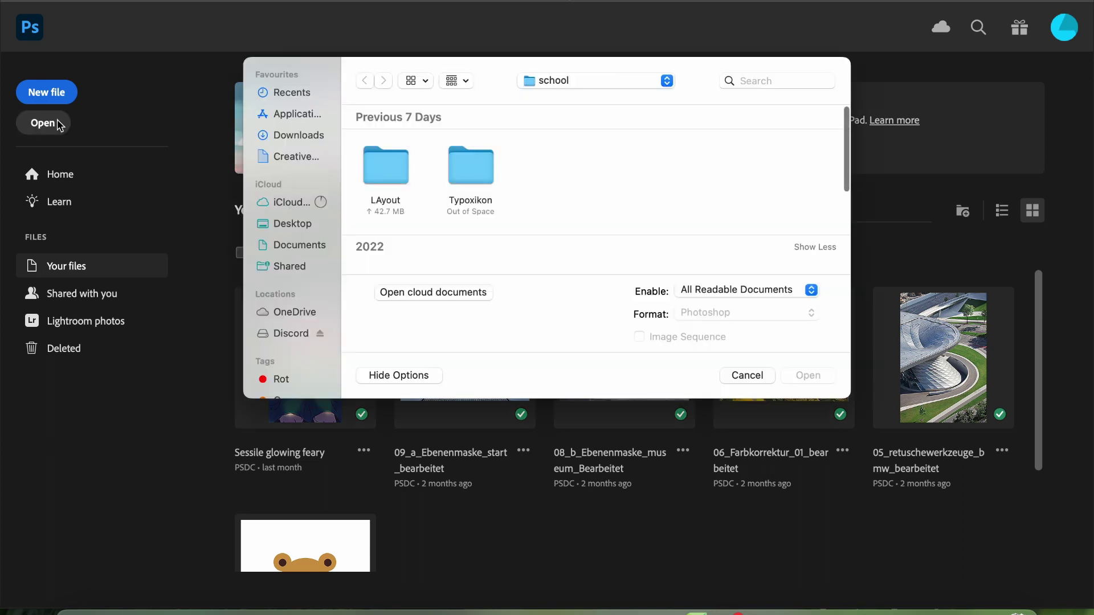
{"action": "left_click", "coordinate": [301, 137]}
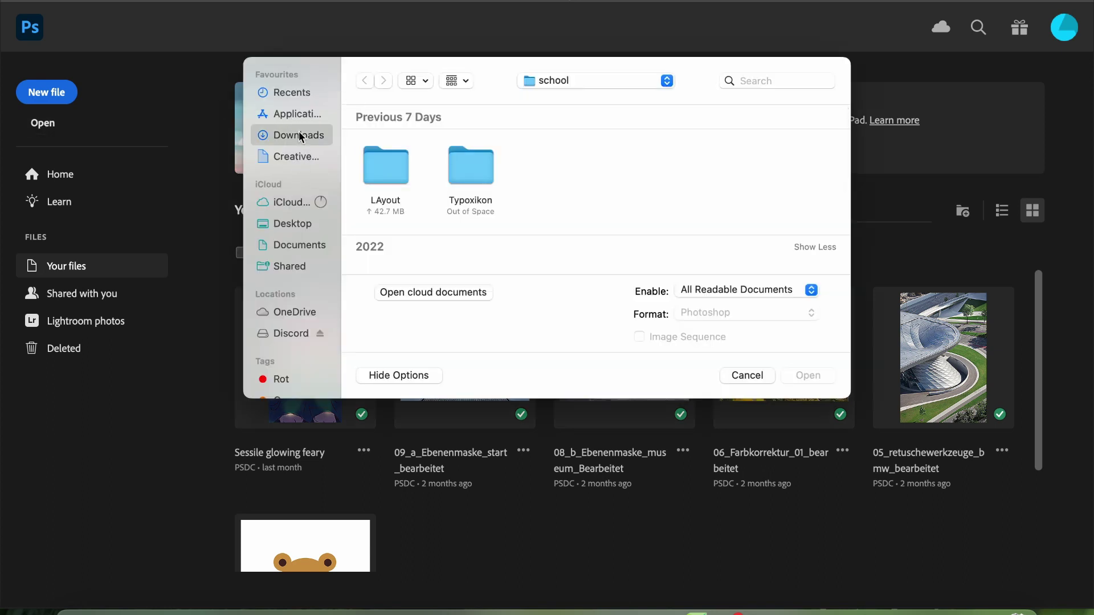
{"action": "scroll", "coordinate": [414, 163], "scroll_direction": "down", "scroll_amount": 10}
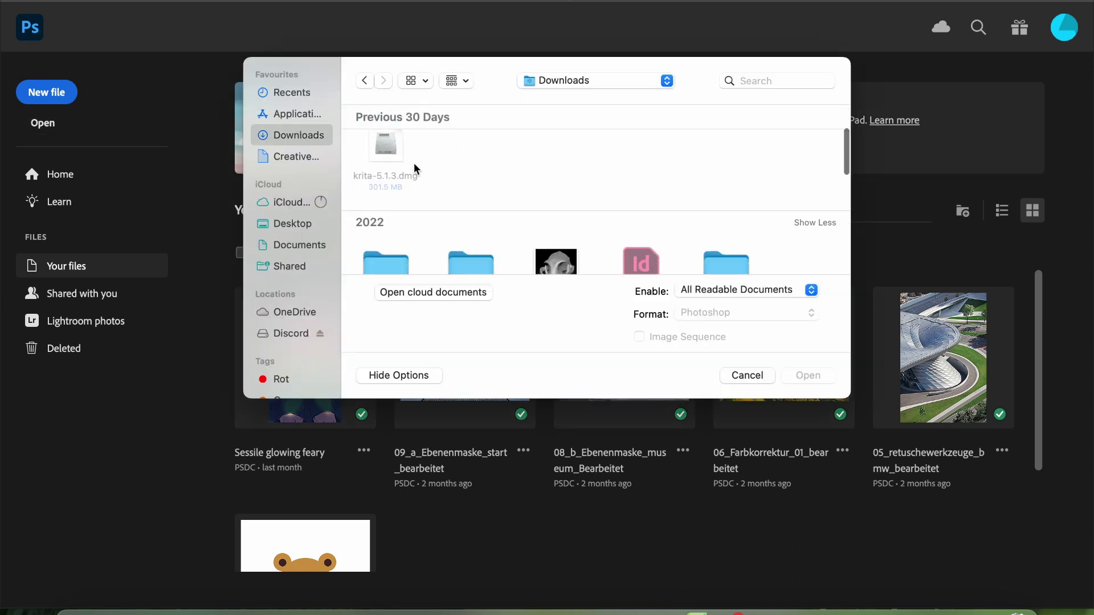
{"action": "scroll", "coordinate": [414, 168], "scroll_direction": "down", "scroll_amount": 10}
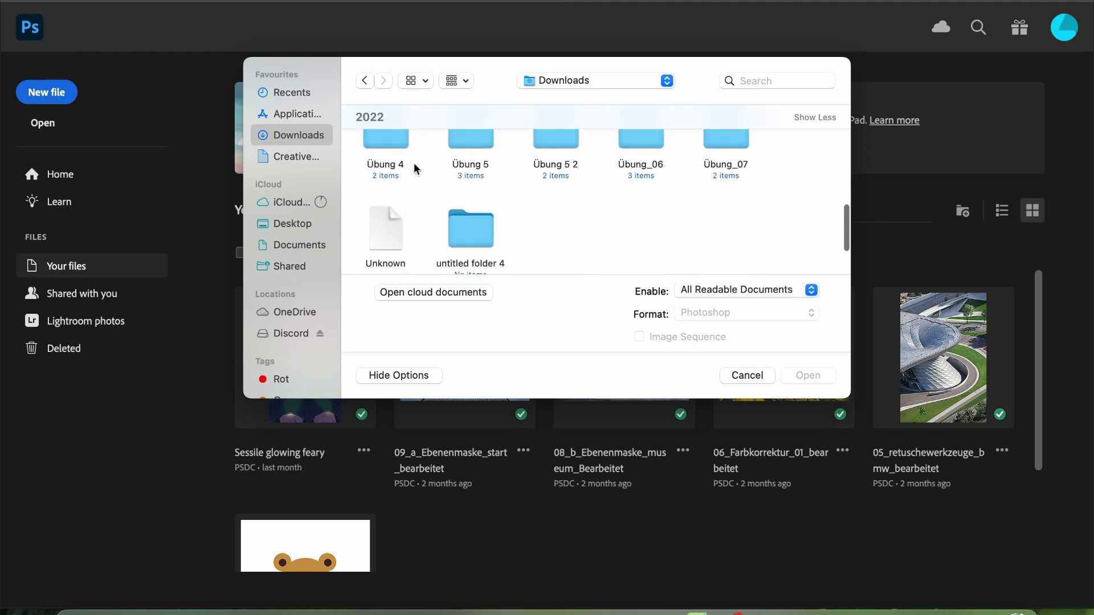
{"action": "scroll", "coordinate": [499, 236], "scroll_direction": "right", "scroll_amount": 10}
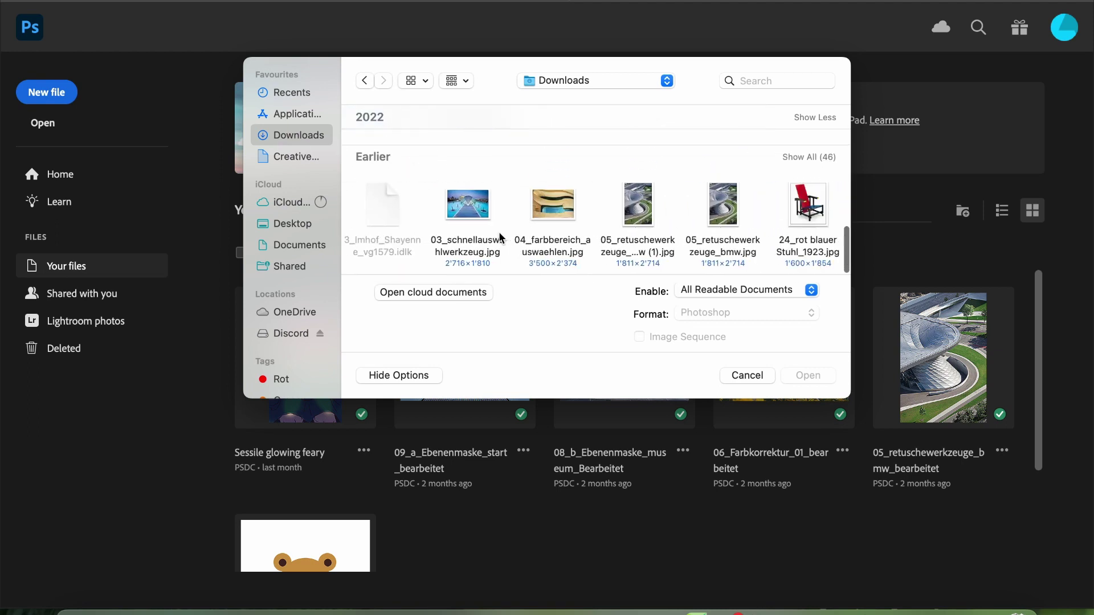
{"action": "scroll", "coordinate": [499, 236], "scroll_direction": "right", "scroll_amount": 1}
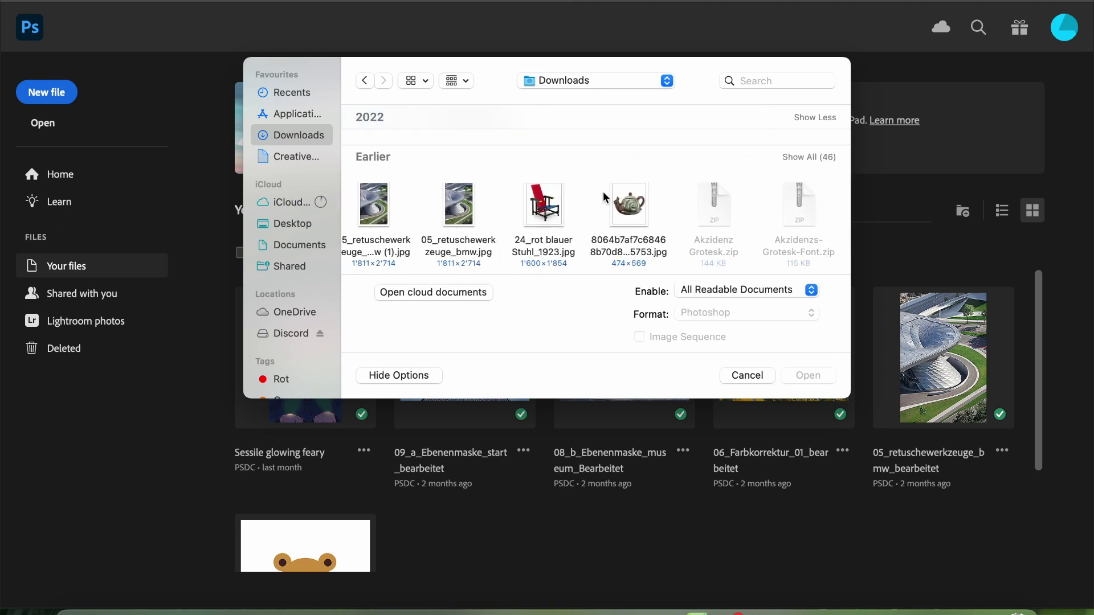
{"action": "left_click", "coordinate": [638, 206]}
{"action": "left_click", "coordinate": [809, 376]}
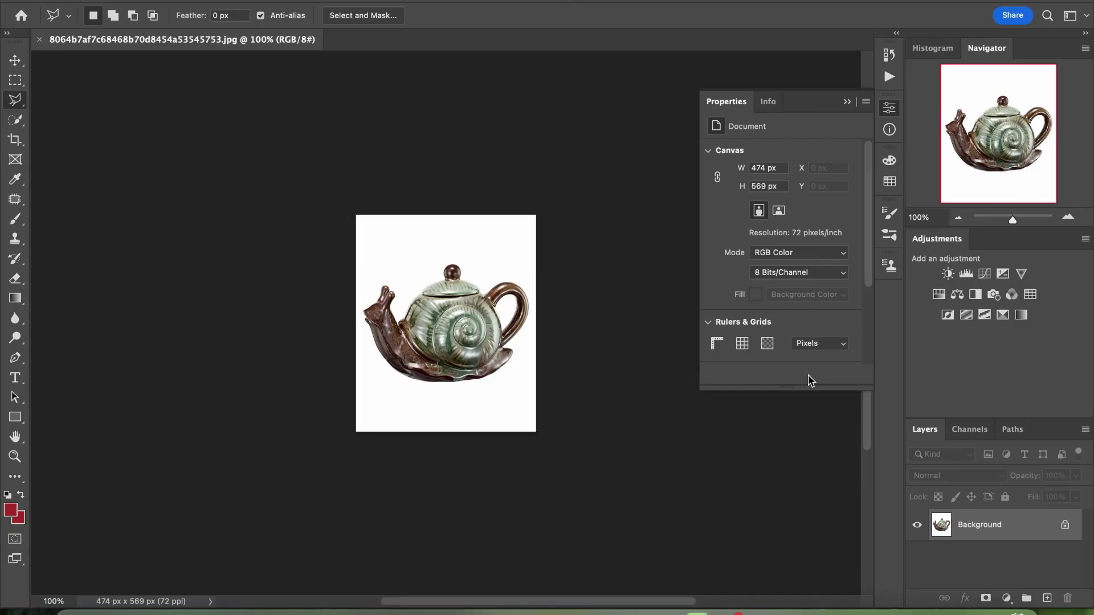
- Select the white background around the snail teapot with the Quick Selection tool, including the gap inside the handle
{"action": "scroll", "coordinate": [519, 317], "scroll_direction": "up", "scroll_amount": 3}
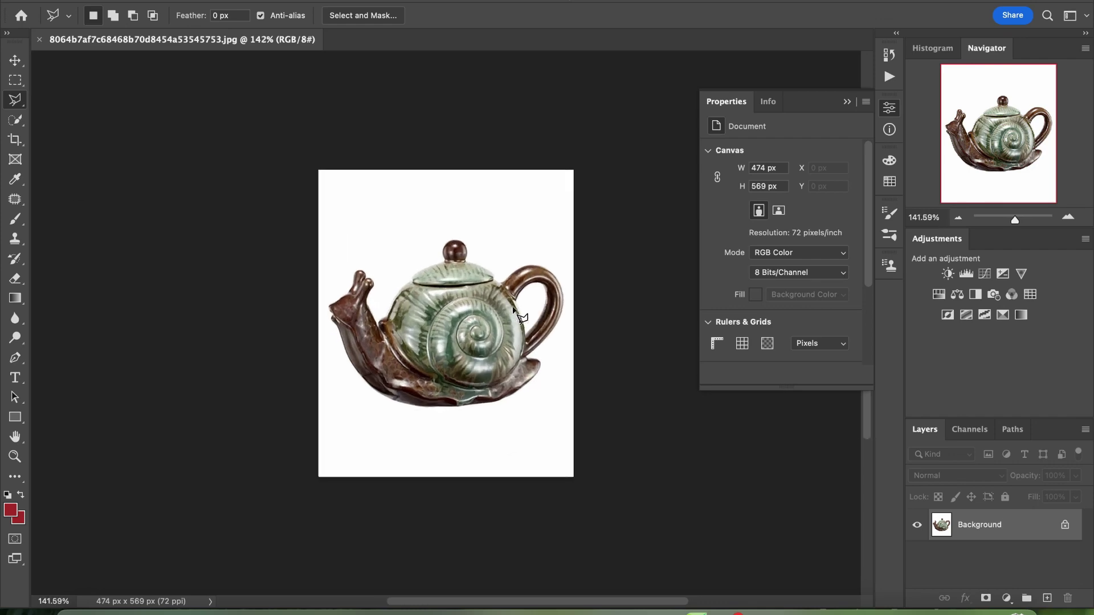
{"action": "left_click", "coordinate": [15, 120]}
{"action": "mouse_move", "coordinate": [420, 319]}
{"action": "left_mouse_down"}
{"action": "mouse_move", "coordinate": [300, 310]}
{"action": "mouse_move", "coordinate": [586, 361]}
{"action": "mouse_move", "coordinate": [422, 319]}
{"action": "left_mouse_up"}
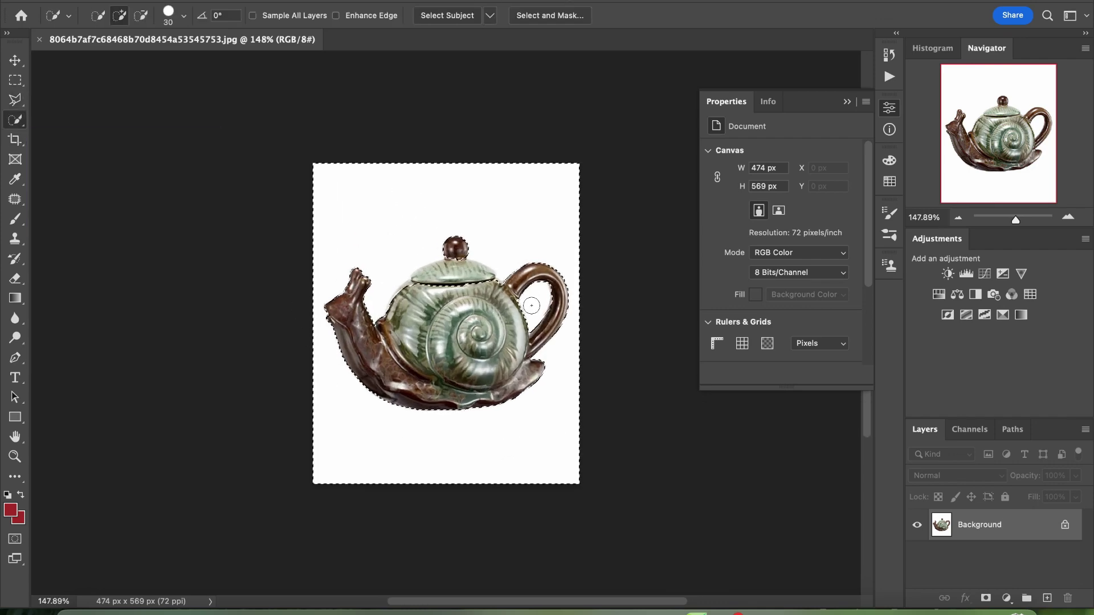
{"action": "scroll", "coordinate": [422, 230], "scroll_direction": "up", "scroll_amount": 3}
{"action": "left_click_drag", "start_coordinate": [422, 230], "coordinate": [551, 197]}
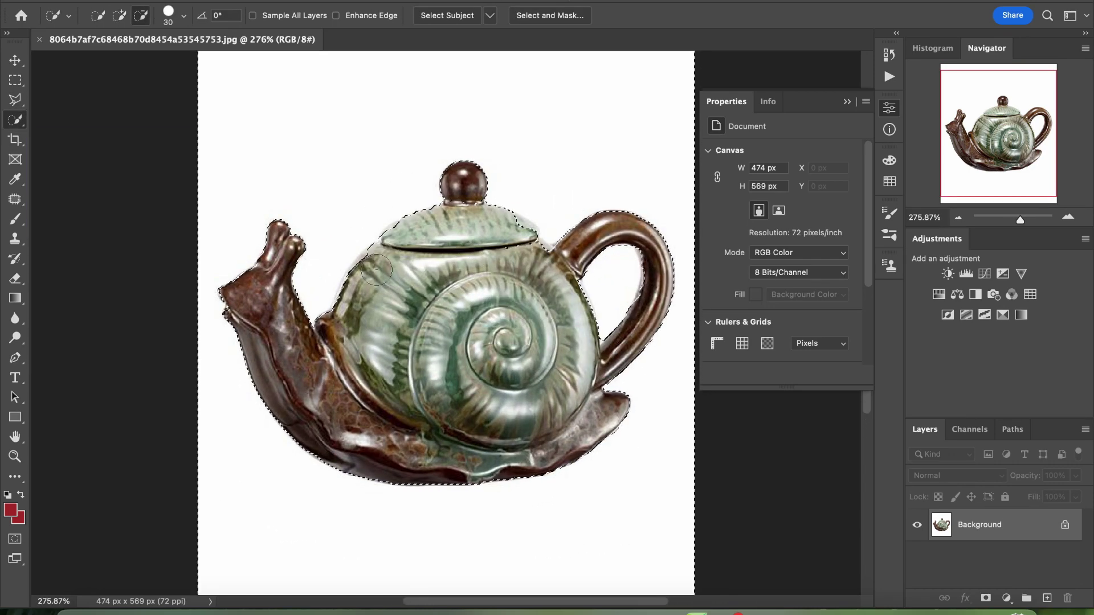
- Refine the background selection along the teapot lid and near the handle, using an 18 px selection brush
{"action": "left_click", "coordinate": [527, 209], "text": "alt"}
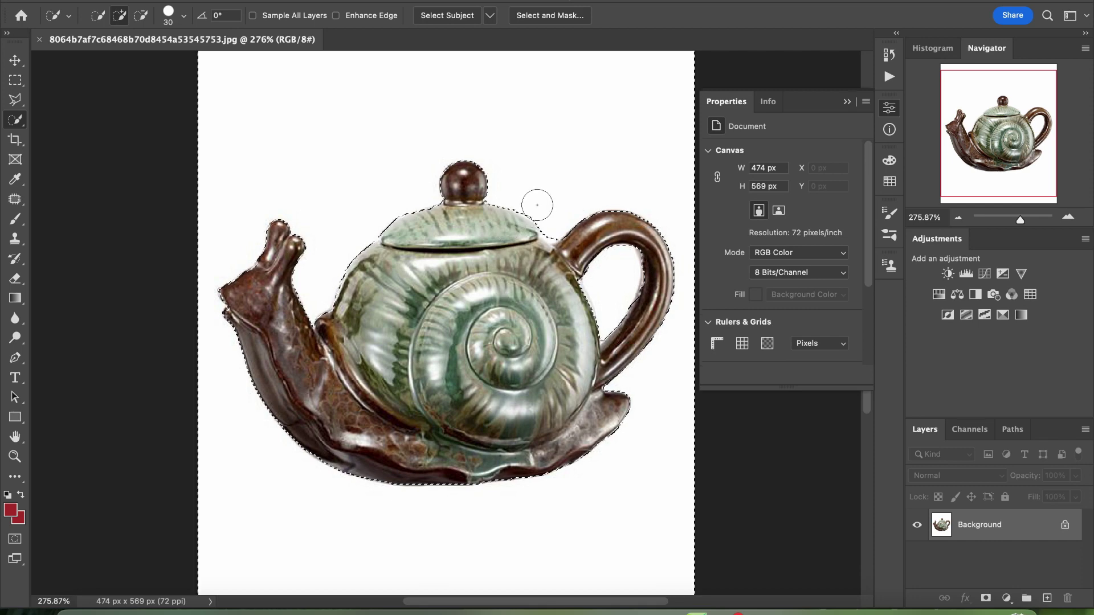
{"action": "left_click", "coordinate": [183, 16]}
{"action": "left_click_drag", "start_coordinate": [112, 57], "coordinate": [108, 57]}
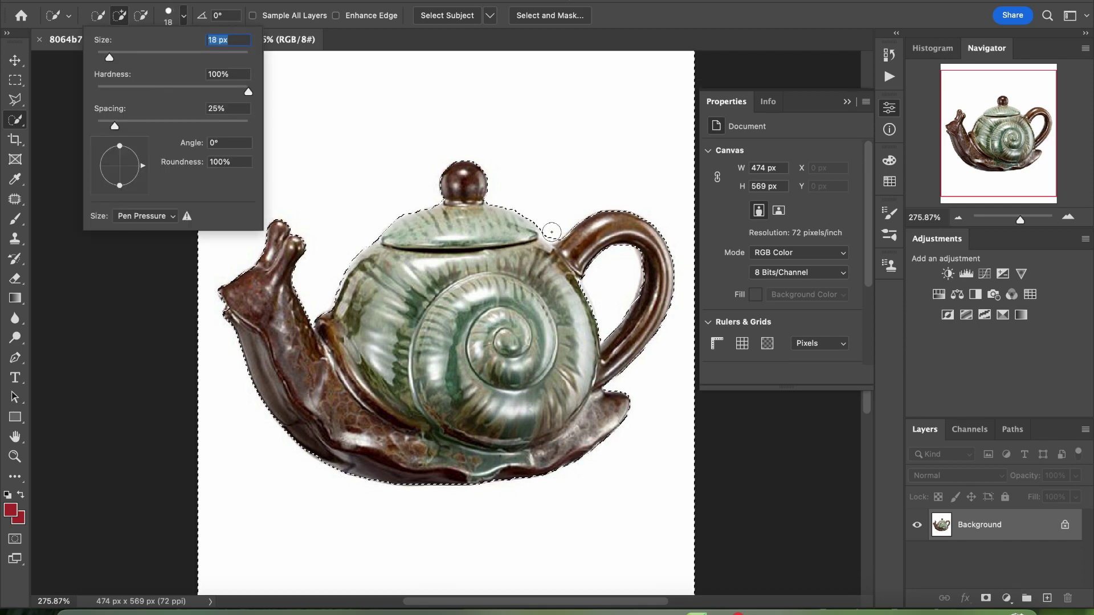
{"action": "left_click", "coordinate": [552, 231]}
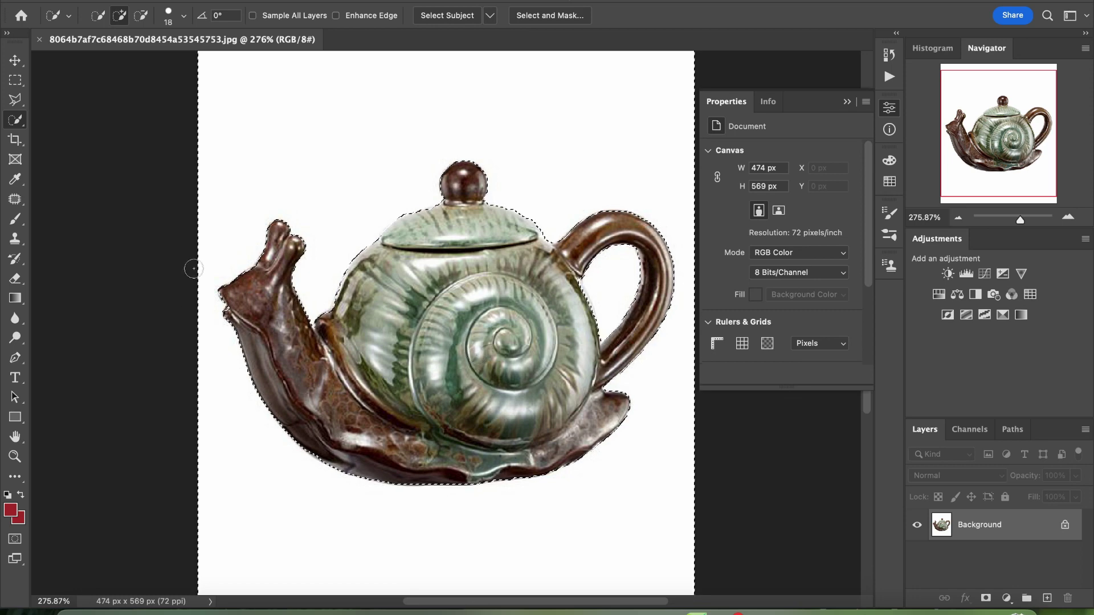
{"action": "scroll", "coordinate": [209, 272], "scroll_direction": "down", "scroll_amount": 3}
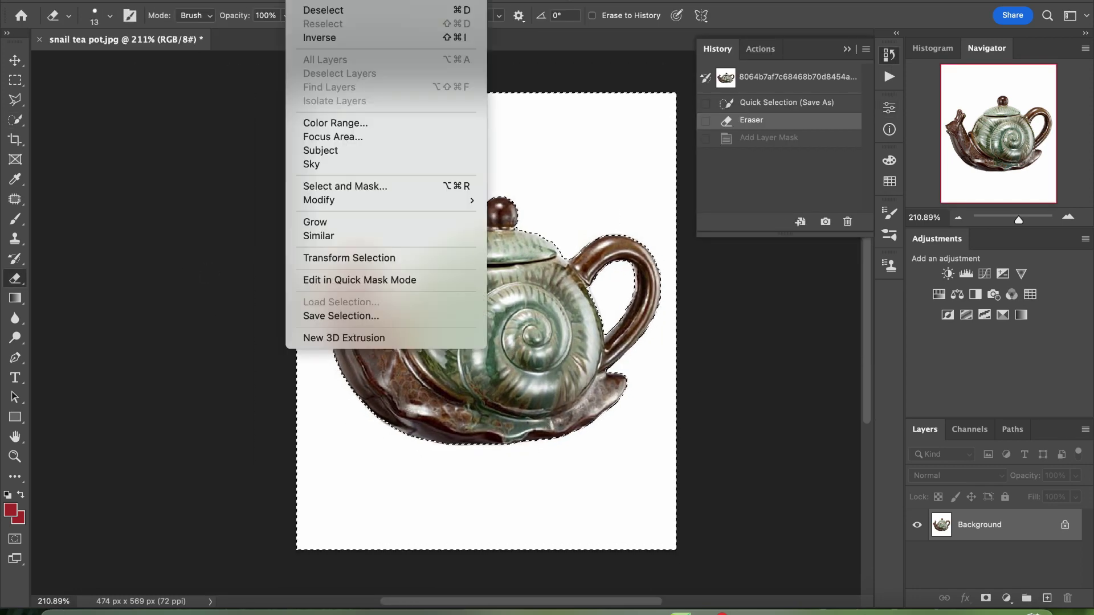
- Invert the selection to the teapot and add a layer mask that hides the white background
{"action": "left_click", "coordinate": [337, 38]}
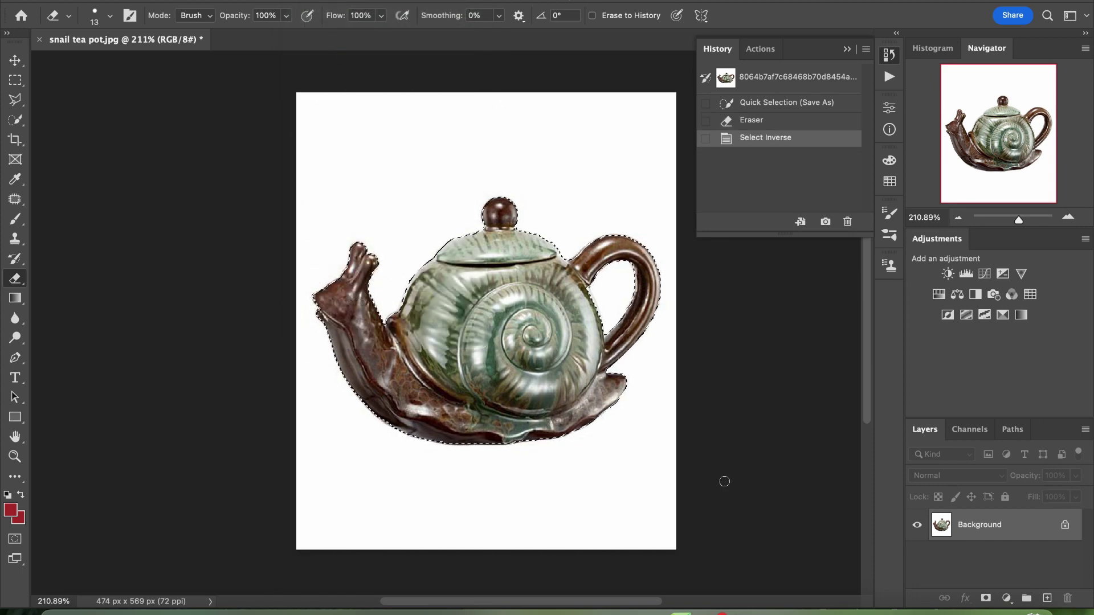
{"action": "left_click", "coordinate": [986, 599]}
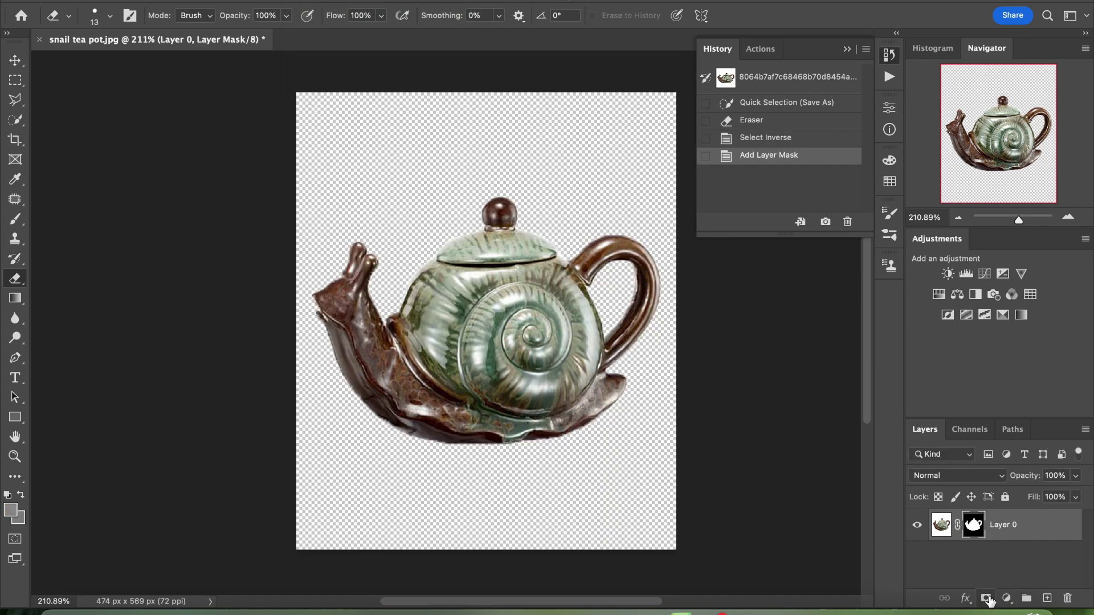
- Move the masked teapot layer aside and back near its original place, and inspect the cut-out edges up close
{"action": "scroll", "coordinate": [538, 382], "scroll_direction": "down", "scroll_amount": 3}
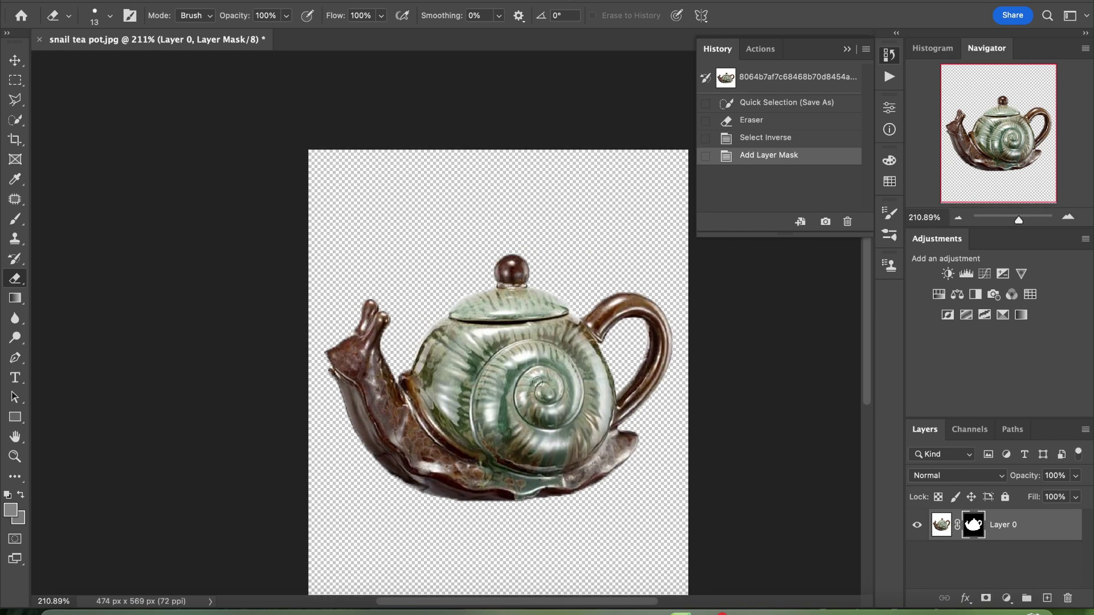
{"action": "scroll", "coordinate": [538, 383], "scroll_direction": "left", "scroll_amount": 3}
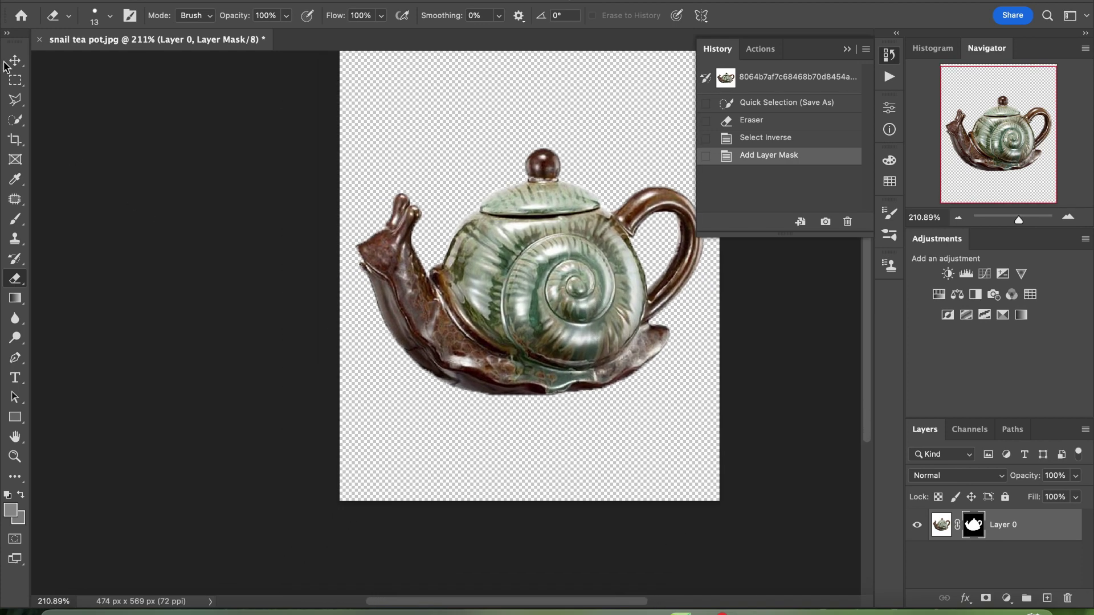
{"action": "left_click", "coordinate": [16, 61]}
{"action": "left_click_drag", "start_coordinate": [375, 241], "coordinate": [308, 234]}
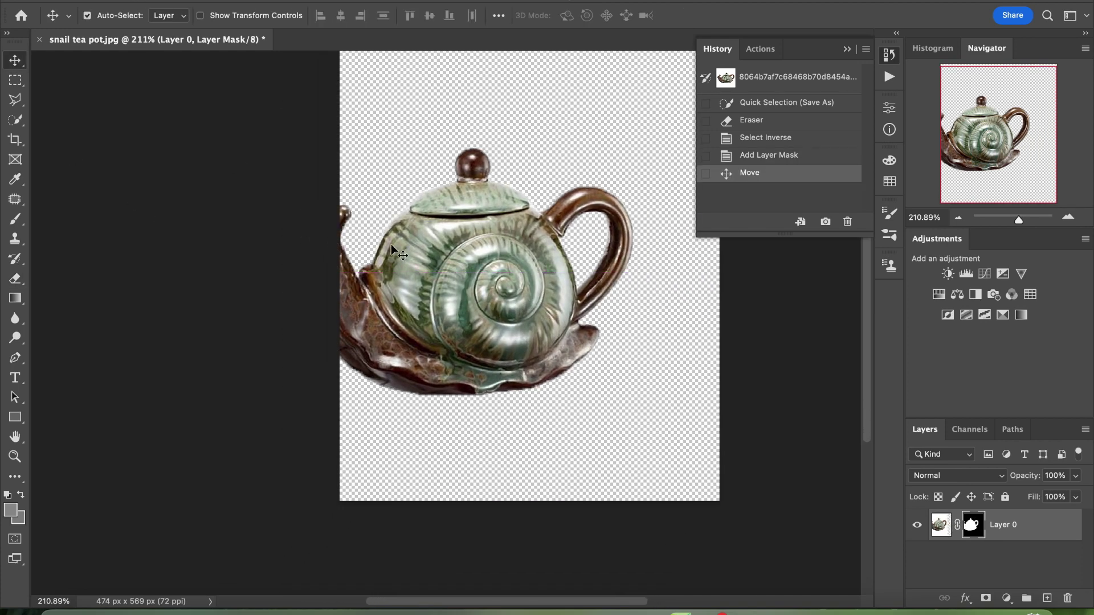
{"action": "left_click_drag", "start_coordinate": [391, 244], "coordinate": [506, 238]}
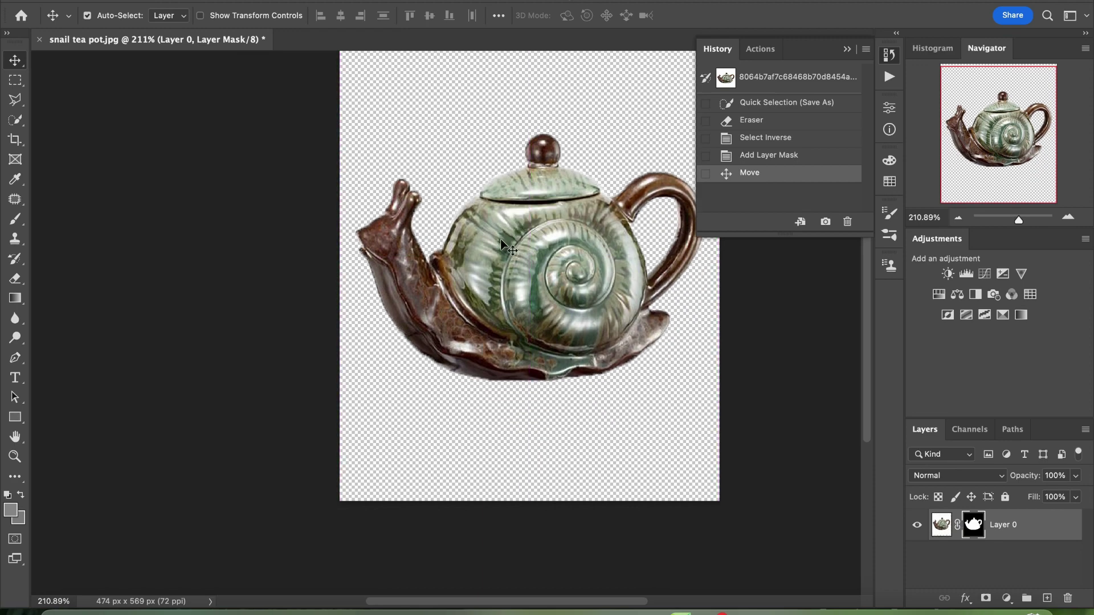
{"action": "scroll", "coordinate": [373, 268], "scroll_direction": "up", "scroll_amount": 10}
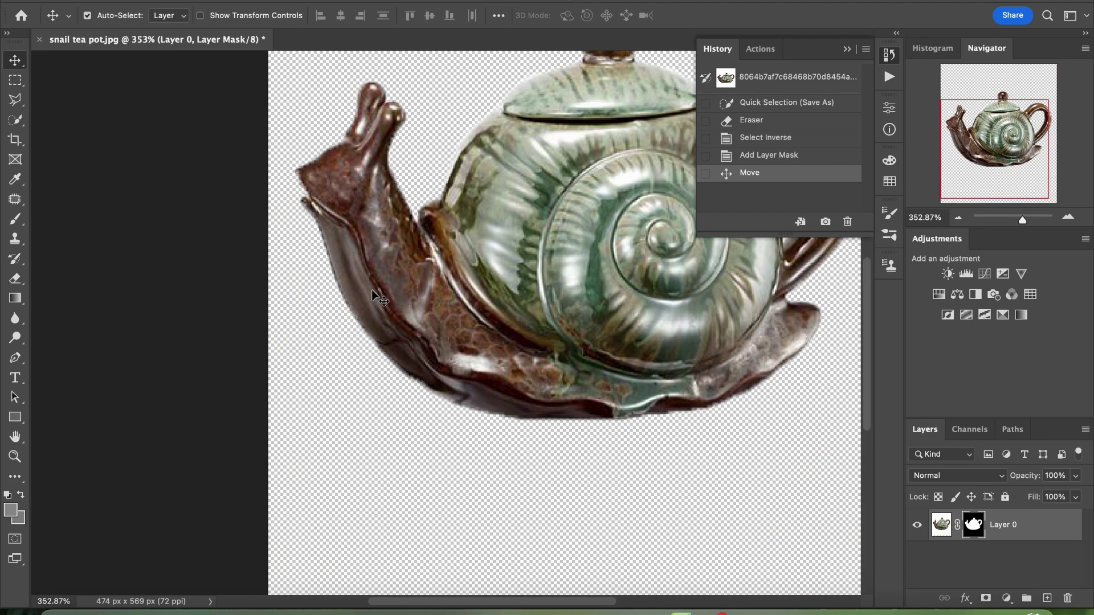
{"action": "scroll", "coordinate": [372, 291], "scroll_direction": "down", "scroll_amount": 4}
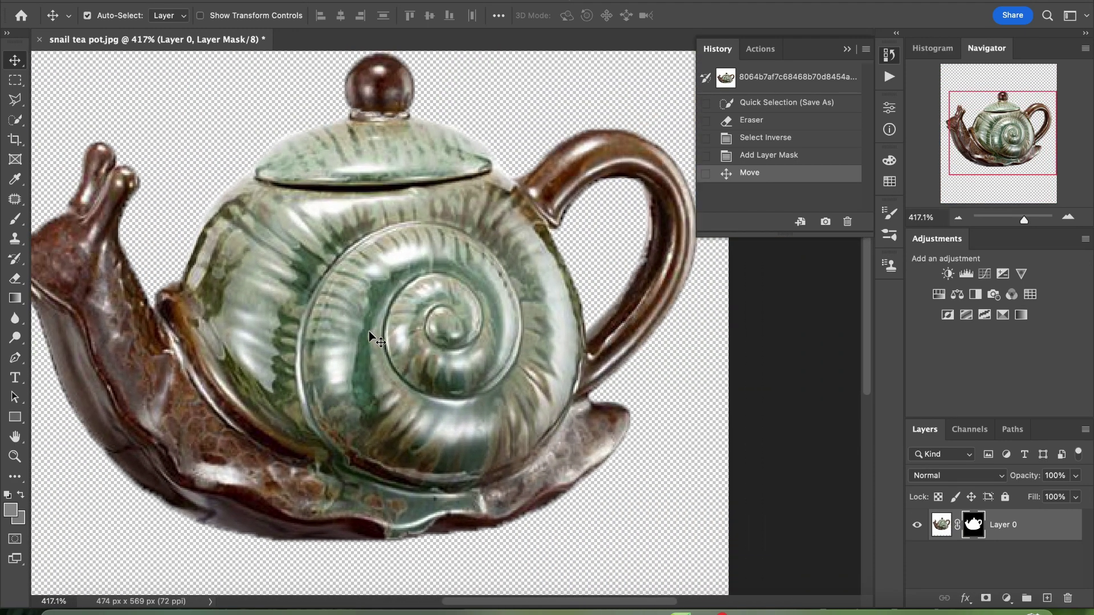
{"action": "scroll", "coordinate": [369, 332], "scroll_direction": "down", "scroll_amount": 5}
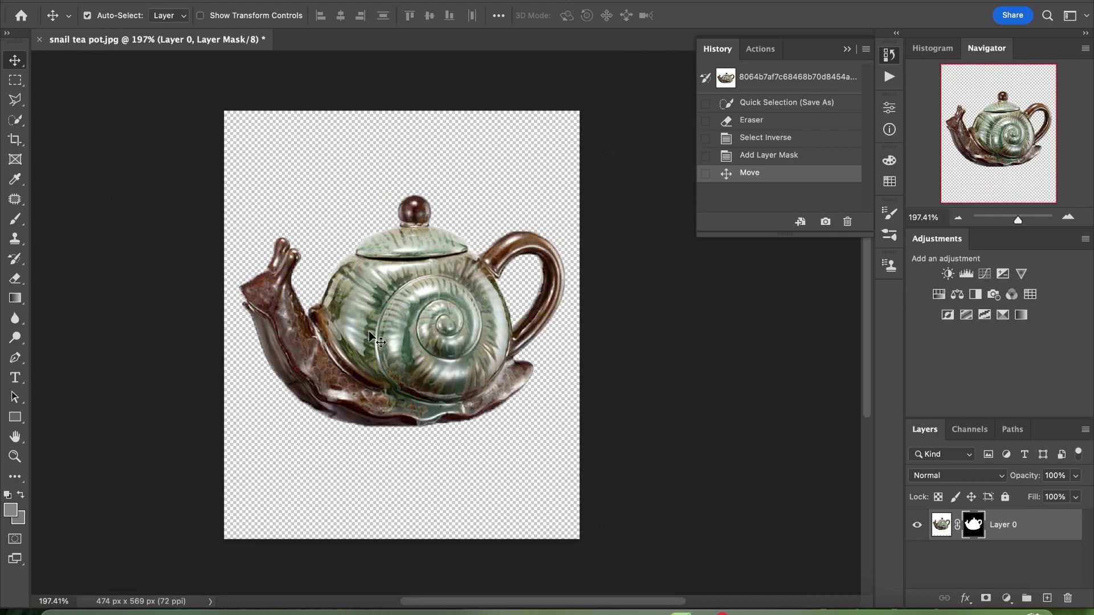
{"action": "scroll", "coordinate": [369, 337], "scroll_direction": "left", "scroll_amount": 5}
{"action": "scroll", "coordinate": [369, 336], "scroll_direction": "right", "scroll_amount": 5}
{"action": "scroll", "coordinate": [369, 337], "scroll_direction": "left", "scroll_amount": 1}
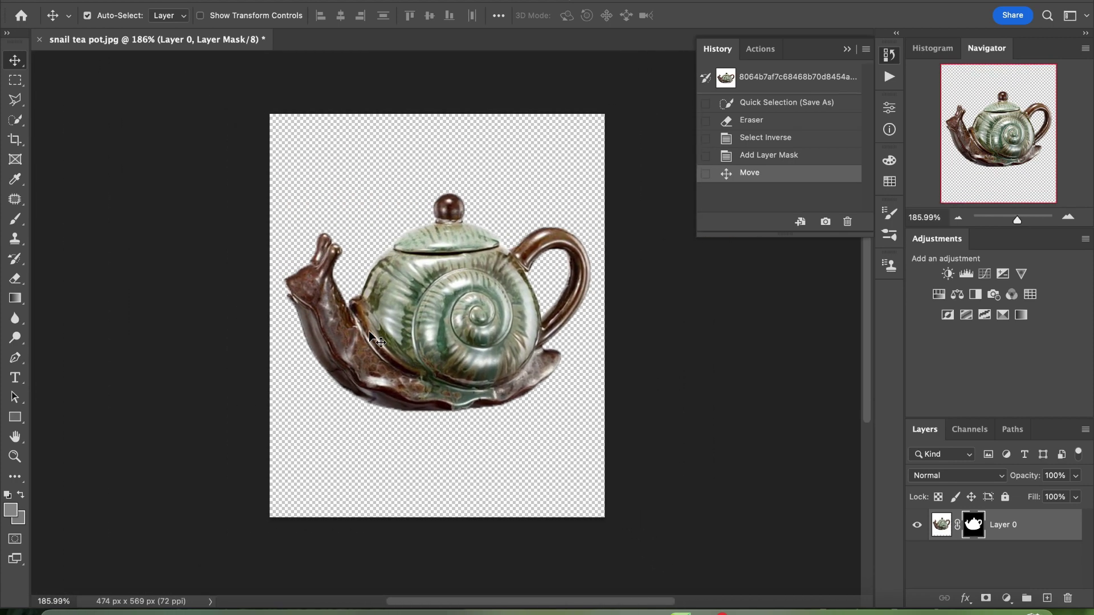
- Save the cut-out on the computer as snail tea pot.png in Downloads with the large file size option, and switch to InDesign
{"action": "key", "text": "super+s"}
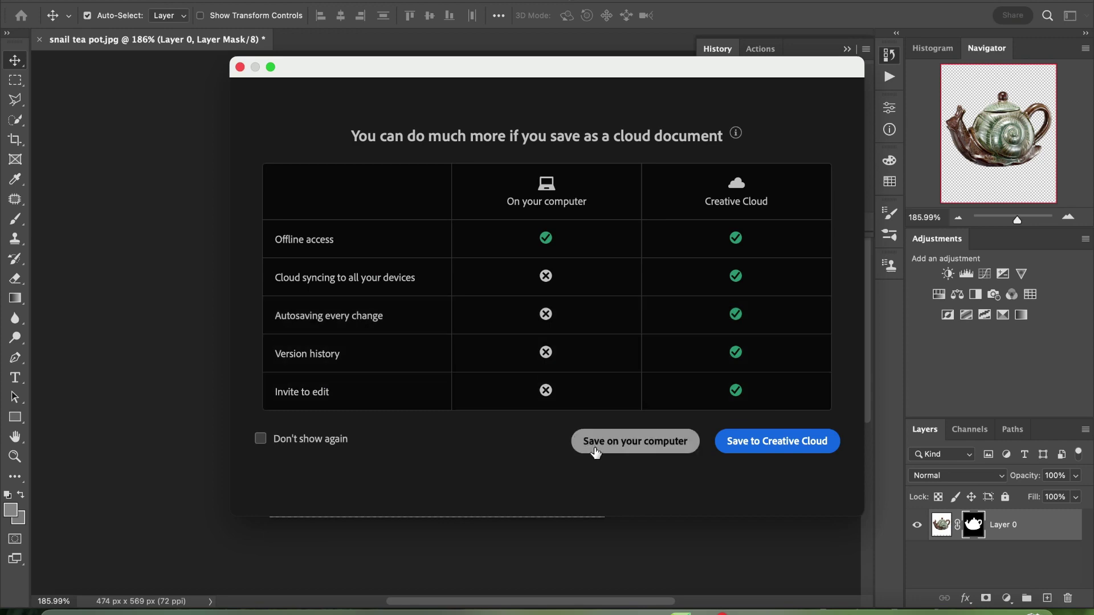
{"action": "left_click", "coordinate": [599, 444]}
{"action": "left_click", "coordinate": [570, 288]}
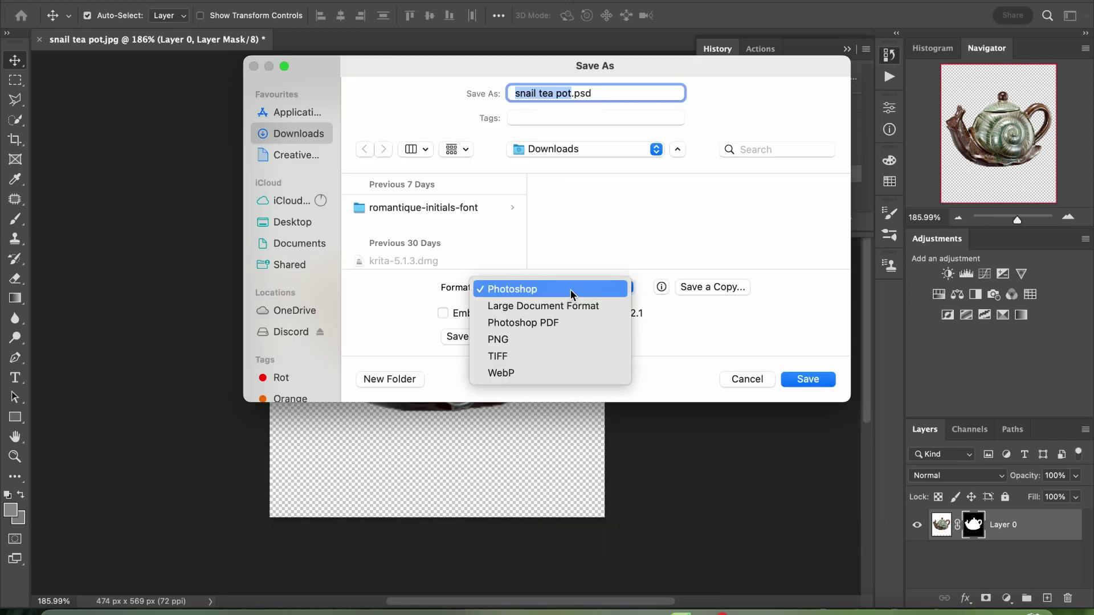
{"action": "left_click", "coordinate": [544, 338]}
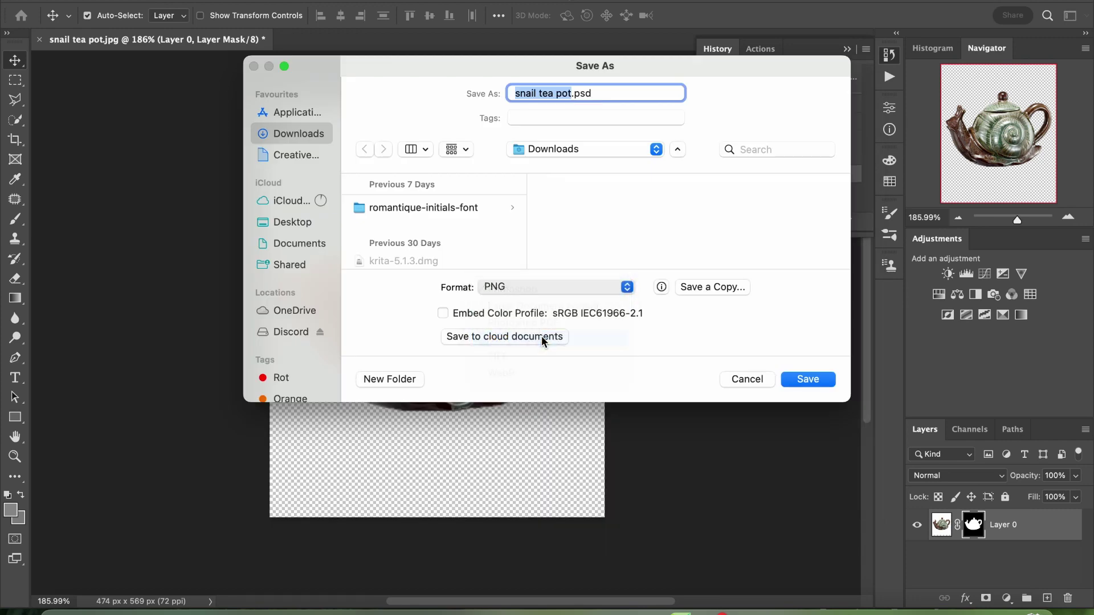
{"action": "left_click", "coordinate": [813, 379]}
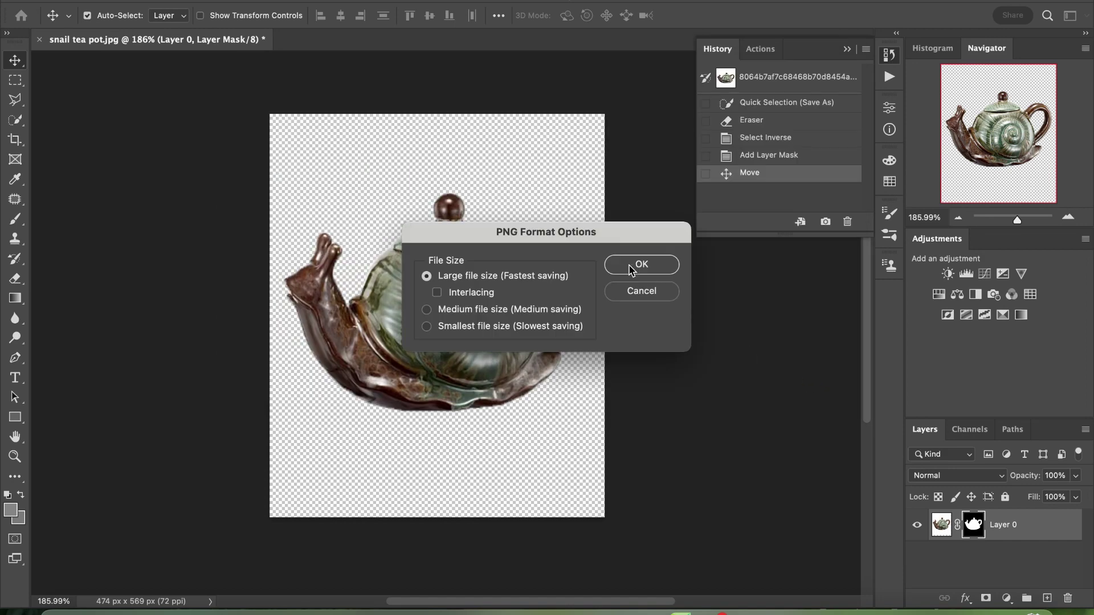
{"action": "left_click", "coordinate": [632, 269]}
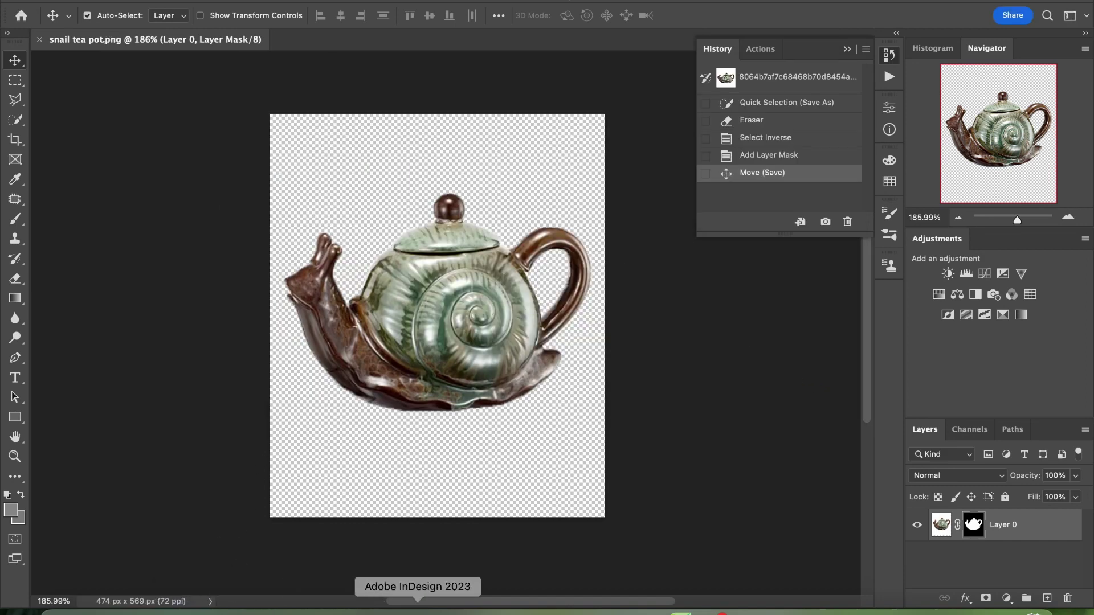
{"action": "left_click", "coordinate": [422, 601]}
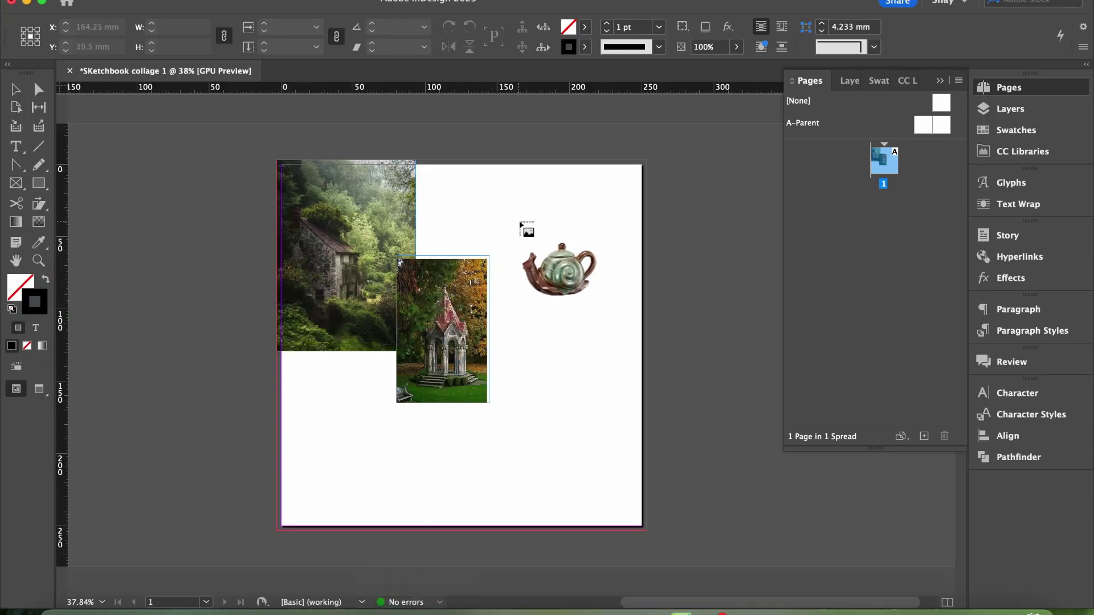
{"action": "left_click", "coordinate": [192, 341]}
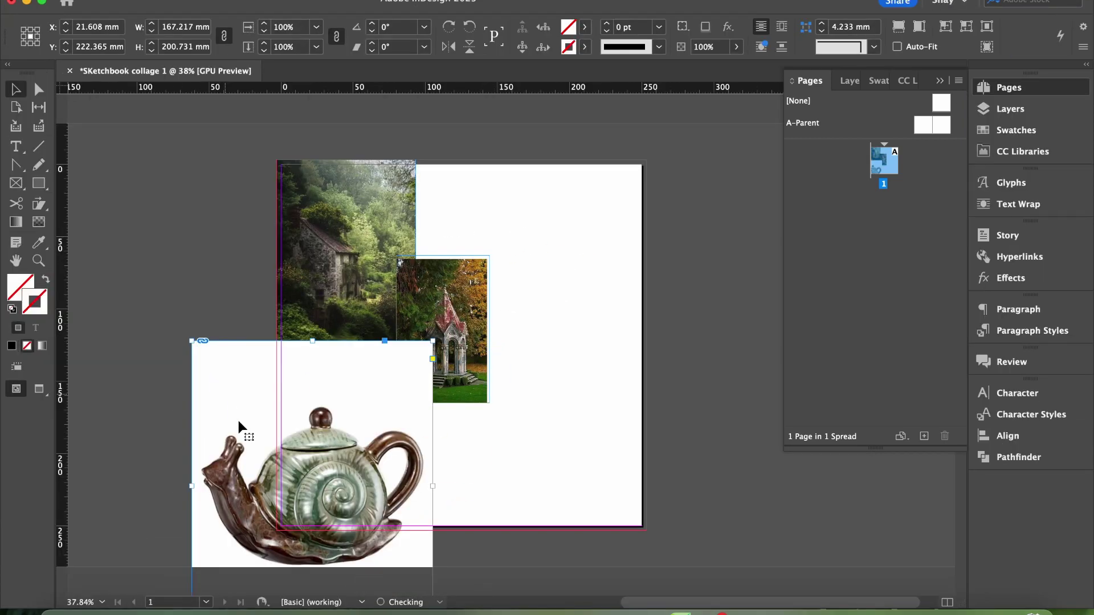
{"action": "key", "text": "super+z"}
{"action": "key", "text": "Escape"}
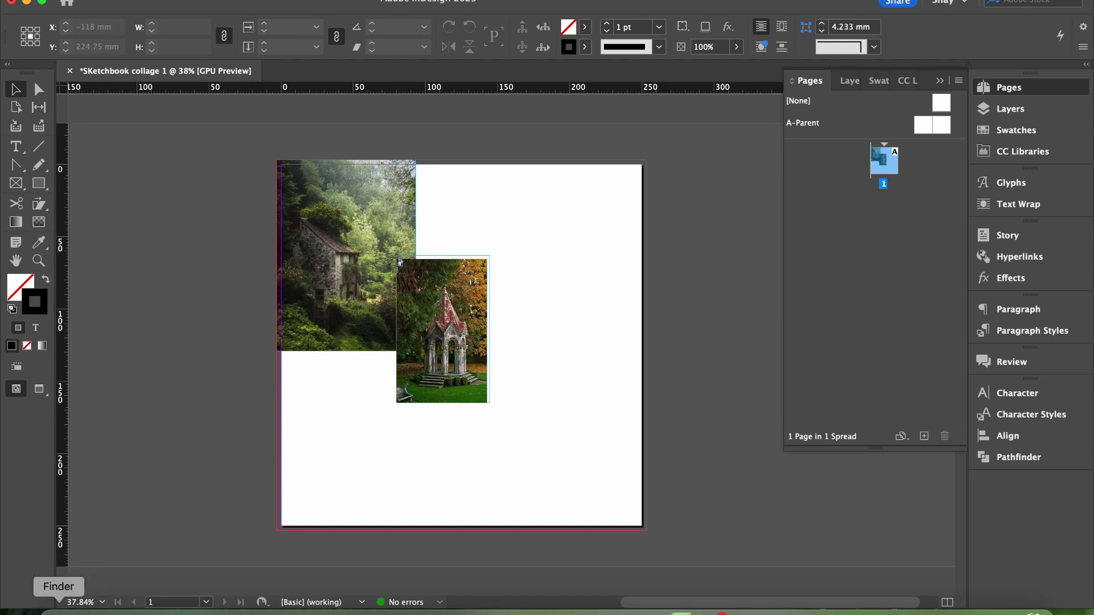
- Bring snail tea pot.png from the Downloads folder in Finder into the InDesign document and place it over the page's right side
{"action": "left_click", "coordinate": [62, 603]}
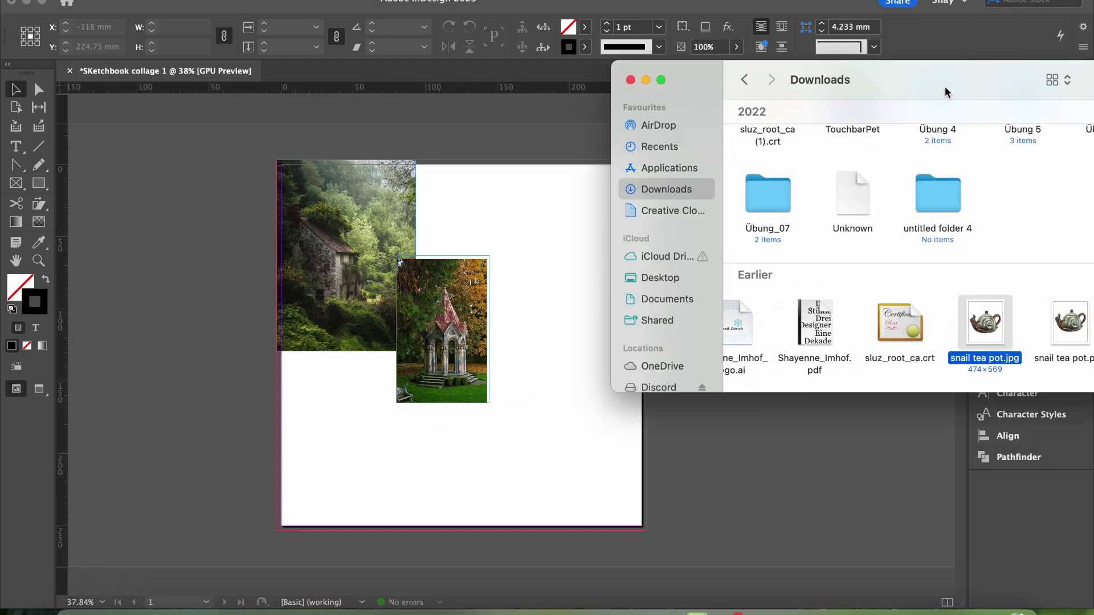
{"action": "left_click_drag", "start_coordinate": [945, 90], "coordinate": [677, 94]}
{"action": "left_click", "coordinate": [802, 328]}
{"action": "left_click_drag", "start_coordinate": [802, 327], "coordinate": [354, 472]}
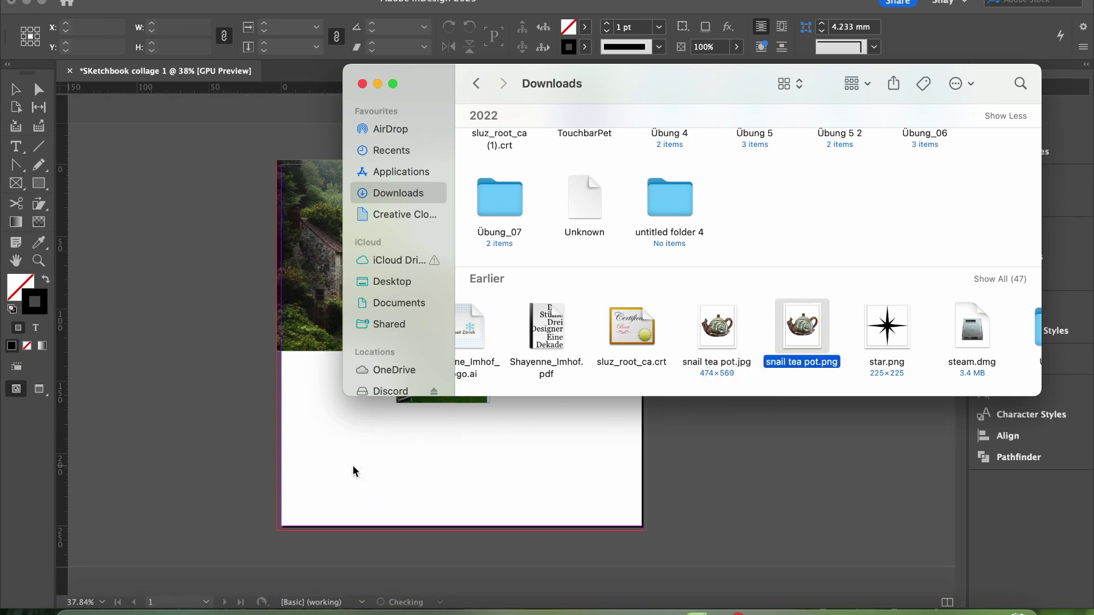
{"action": "left_click", "coordinate": [378, 84]}
{"action": "left_click", "coordinate": [490, 242]}
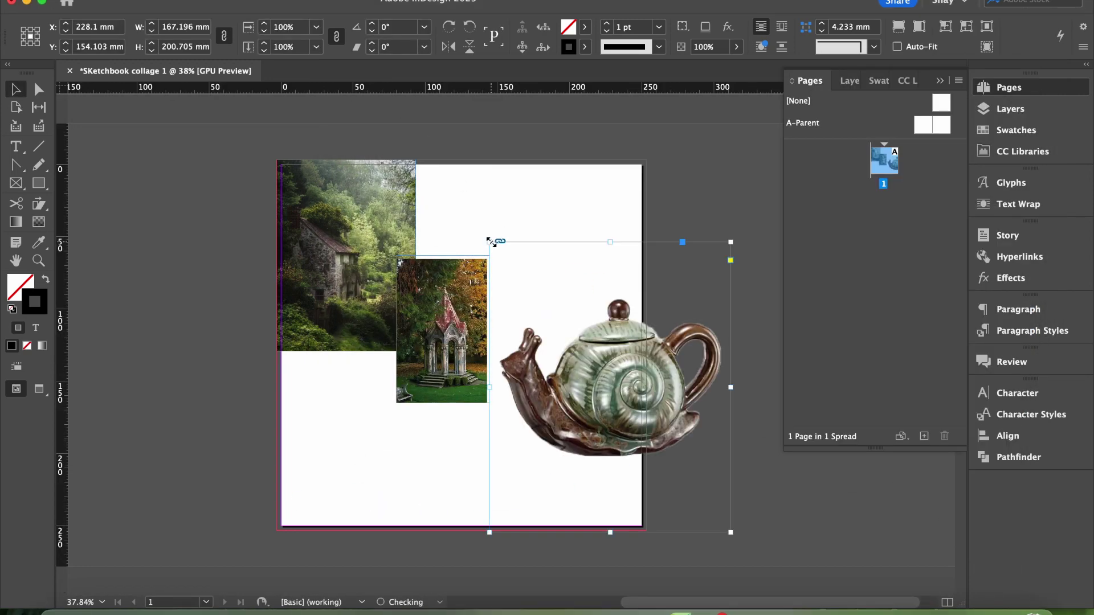
- Move the teapot frame up near the page's upper-right corner and scale the picture inside it to about 84 x 101 mm
{"action": "left_click_drag", "start_coordinate": [529, 376], "coordinate": [610, 284]}
{"action": "double_click", "coordinate": [516, 273]}
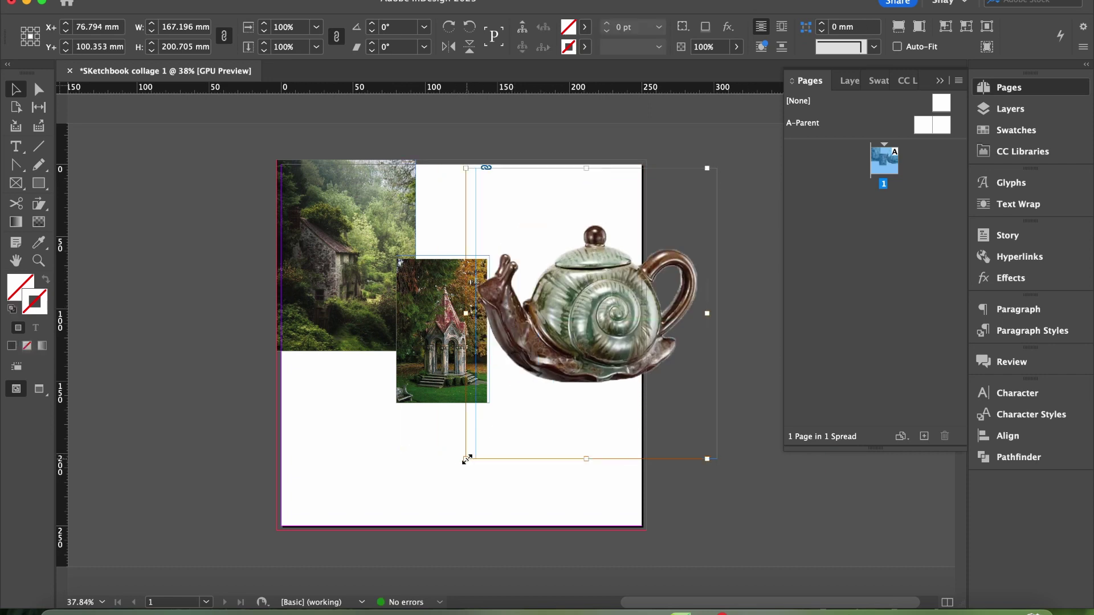
{"action": "left_click_drag", "start_coordinate": [467, 459], "coordinate": [557, 310]}
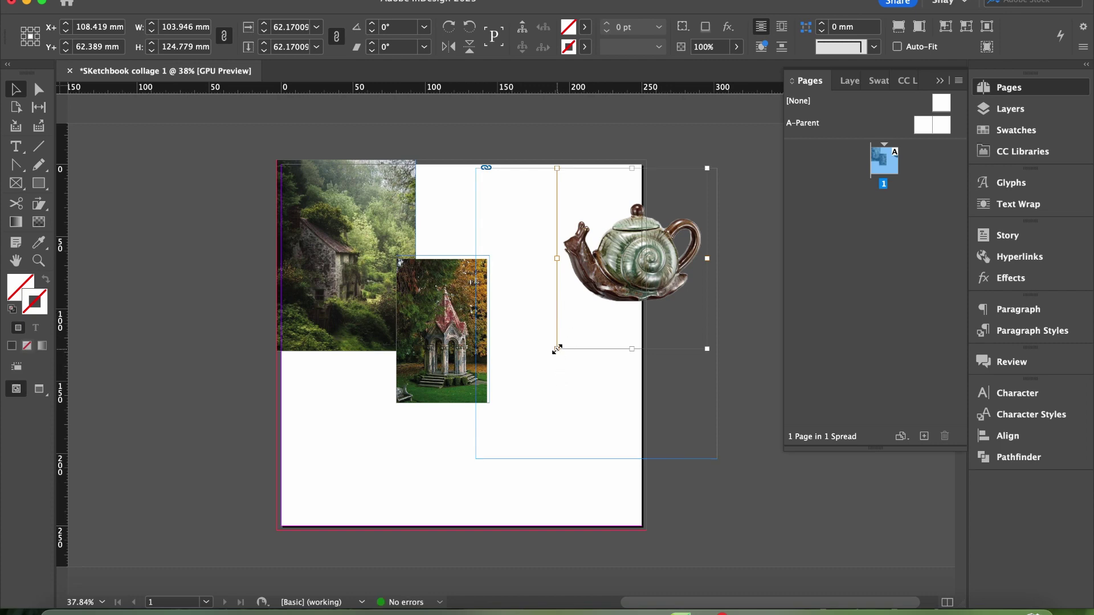
{"action": "left_click_drag", "start_coordinate": [557, 349], "coordinate": [586, 308]}
{"action": "left_click", "coordinate": [584, 302]}
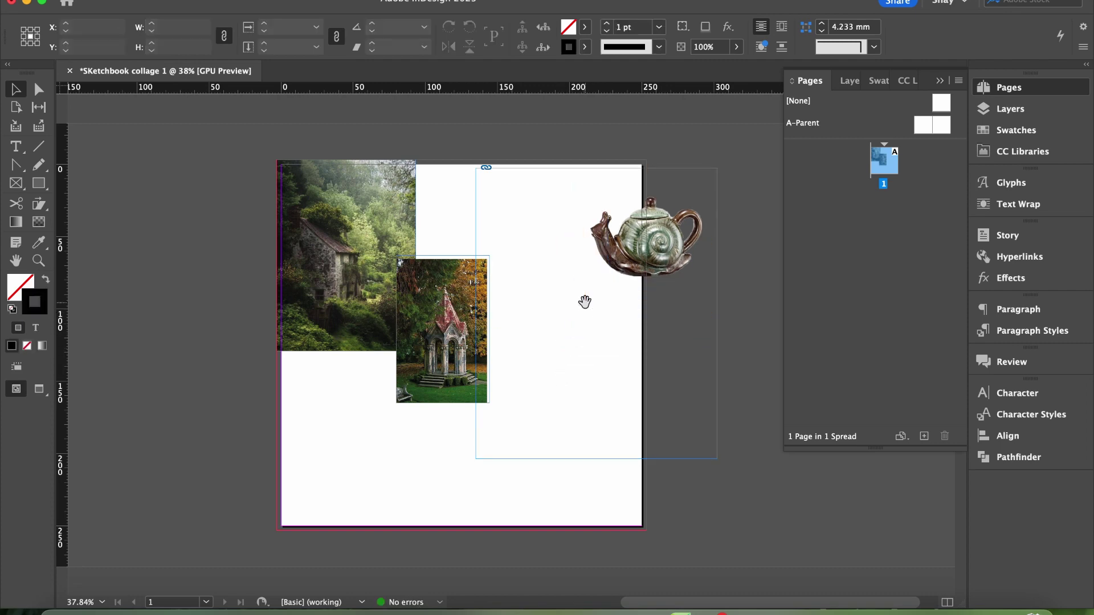
- Scale the teapot picture down to about 63 x 76 mm and move it over the overlap of the cottage and pavilion images
{"action": "left_click", "coordinate": [611, 285]}
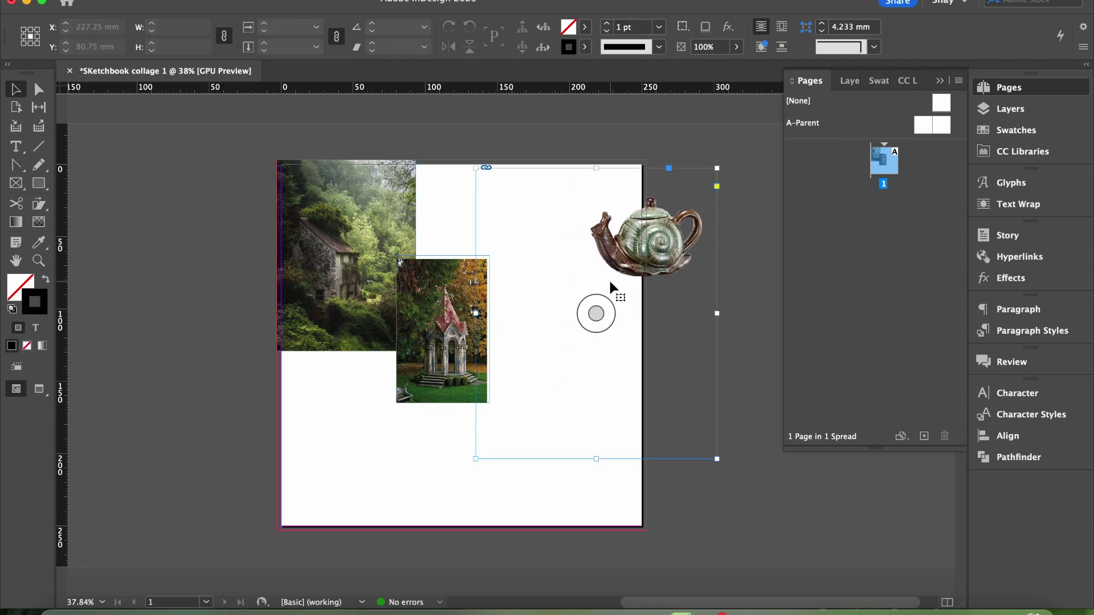
{"action": "scroll", "coordinate": [633, 255], "scroll_direction": "up", "scroll_amount": 3}
{"action": "double_click", "coordinate": [633, 254]}
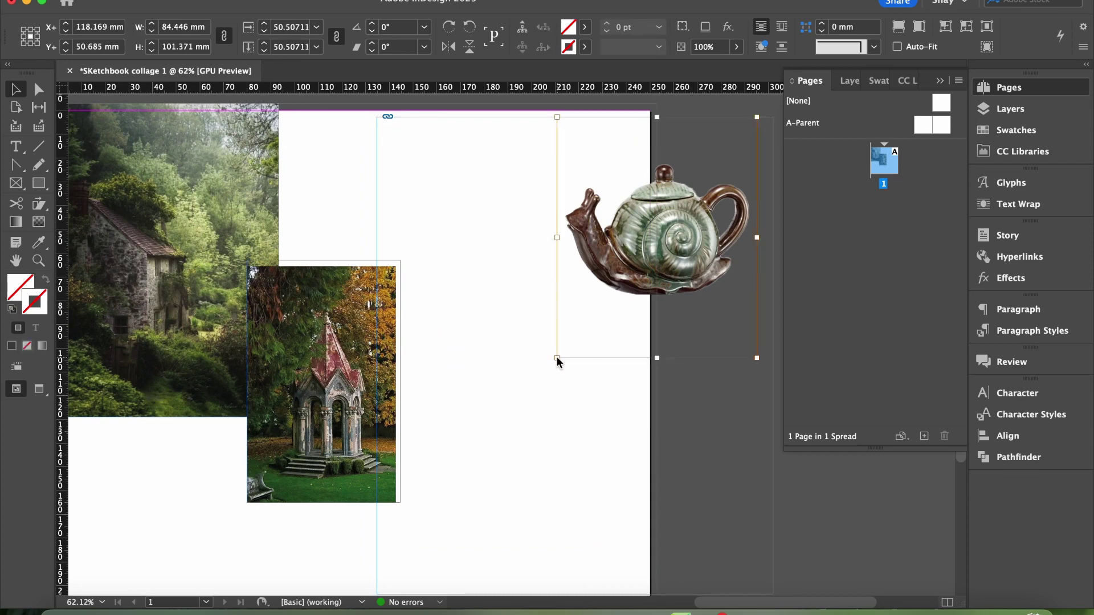
{"action": "left_click_drag", "start_coordinate": [558, 359], "coordinate": [607, 297]}
{"action": "left_click_drag", "start_coordinate": [674, 213], "coordinate": [258, 270]}
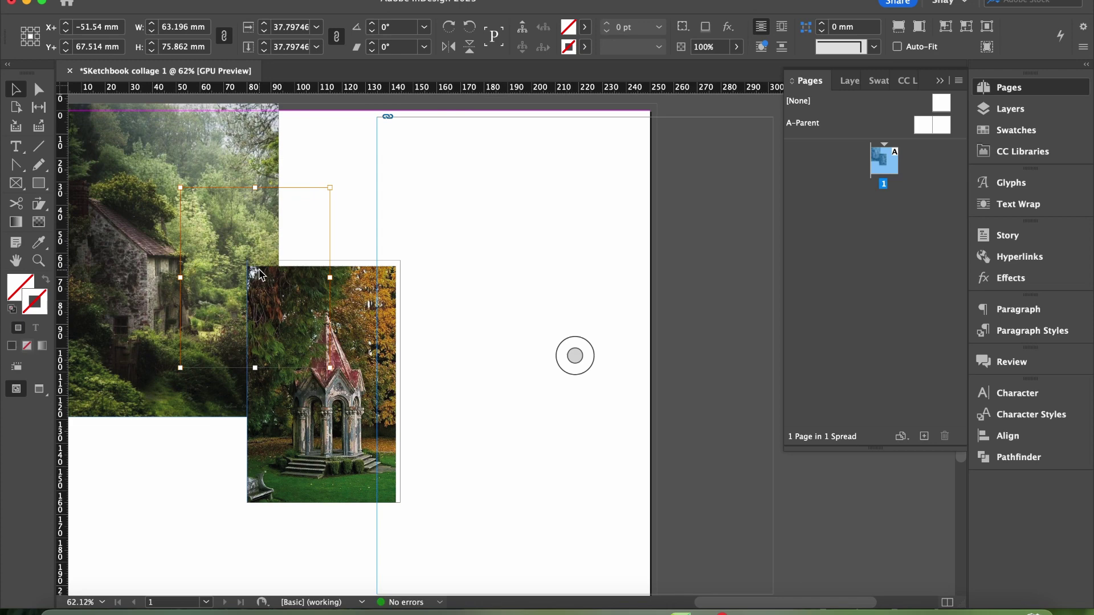
- Fit the teapot's frame to its content and deselect it
{"action": "right_click", "coordinate": [289, 231]}
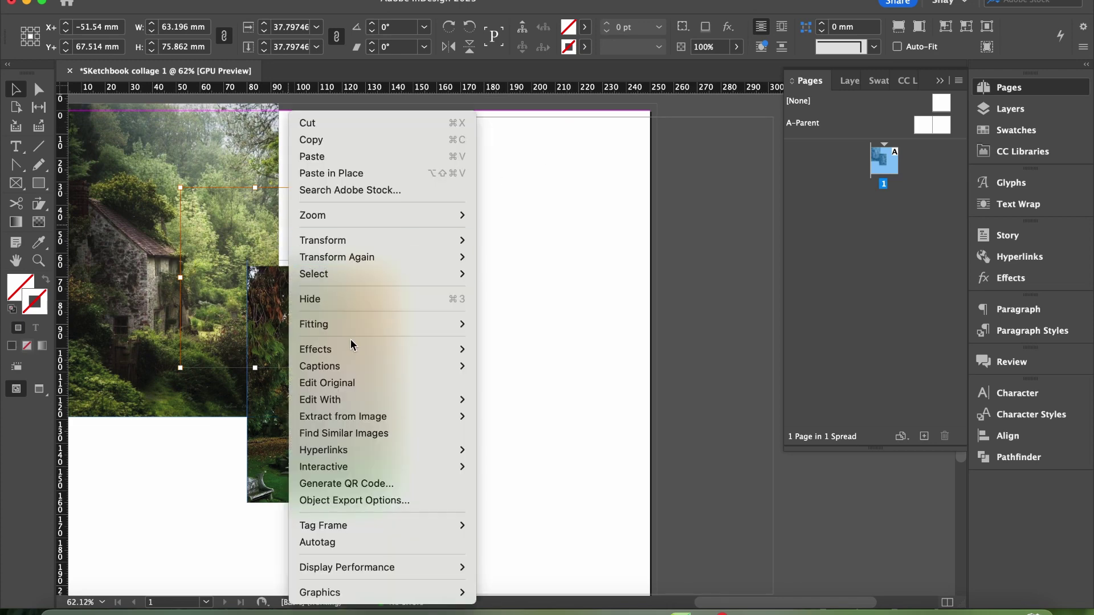
{"action": "mouse_move", "coordinate": [354, 330]}
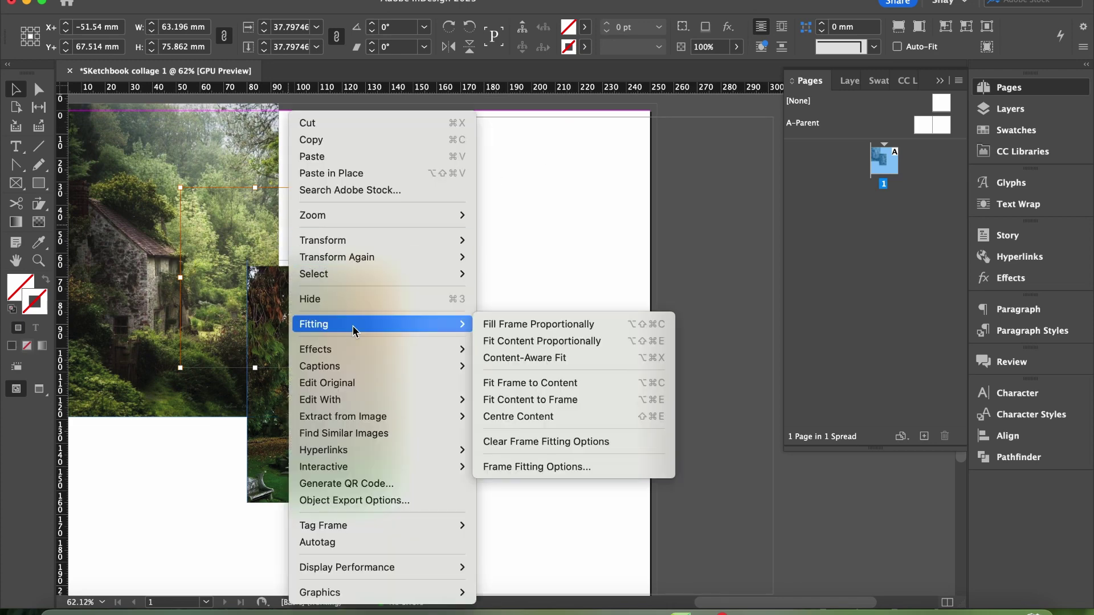
{"action": "left_click", "coordinate": [502, 385]}
{"action": "scroll", "coordinate": [365, 372], "scroll_direction": "left", "scroll_amount": 3}
{"action": "scroll", "coordinate": [365, 372], "scroll_direction": "up", "scroll_amount": 1}
{"action": "left_click", "coordinate": [563, 239]}
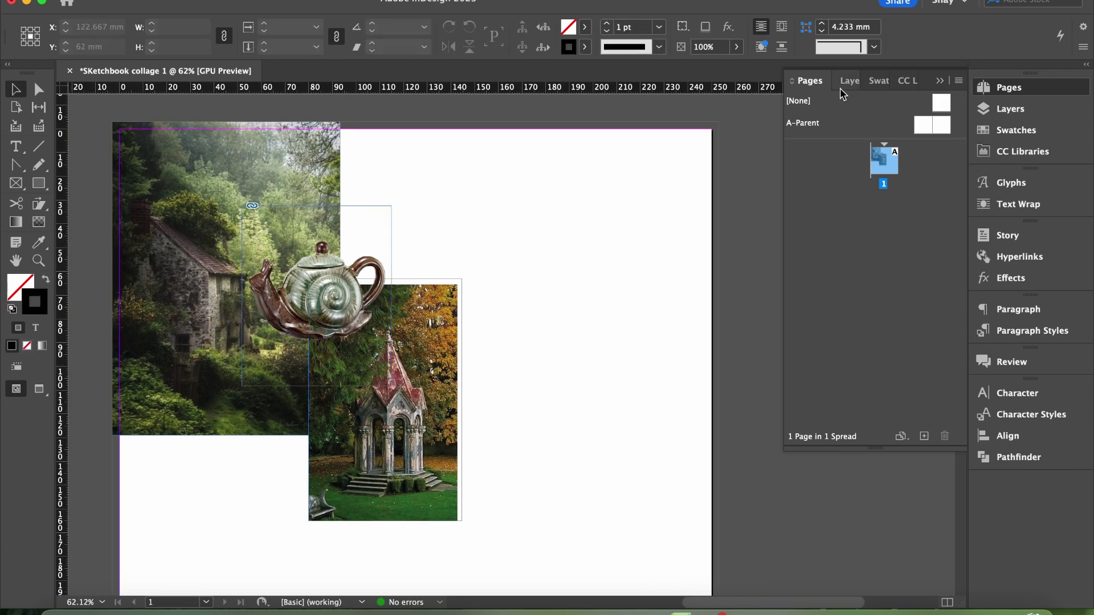
- Examine the stacking order of snail tea pot.png and the pasted graphics in Layer 1, and collapse the layer list
{"action": "left_click", "coordinate": [1061, 110]}
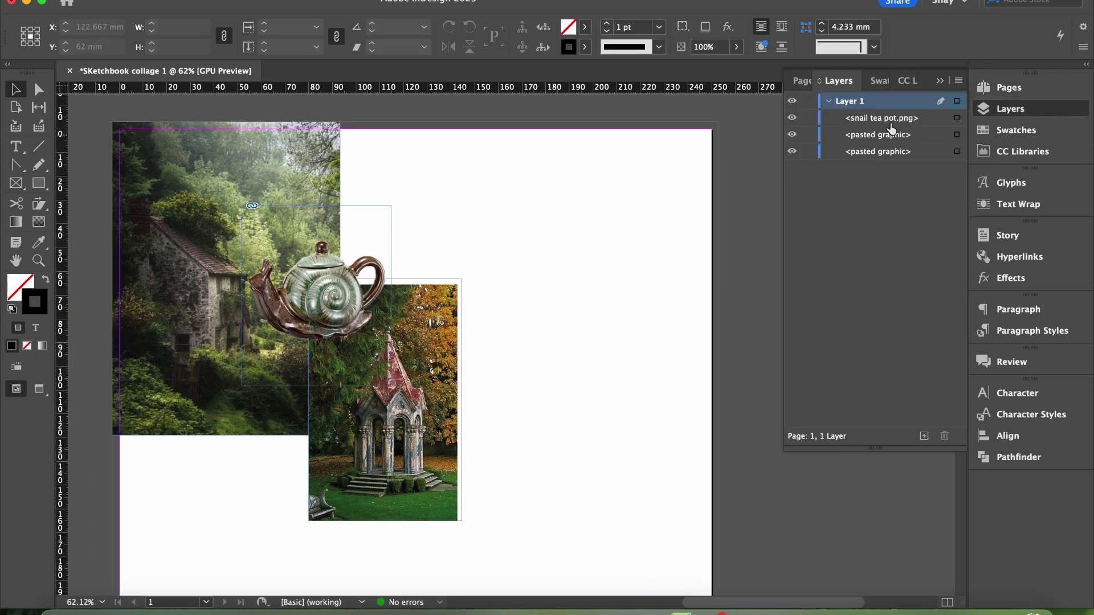
{"action": "mouse_move", "coordinate": [889, 120]}
{"action": "left_mouse_down"}
{"action": "mouse_move", "coordinate": [891, 155]}
{"action": "mouse_move", "coordinate": [891, 112]}
{"action": "mouse_move", "coordinate": [874, 117]}
{"action": "left_mouse_up"}
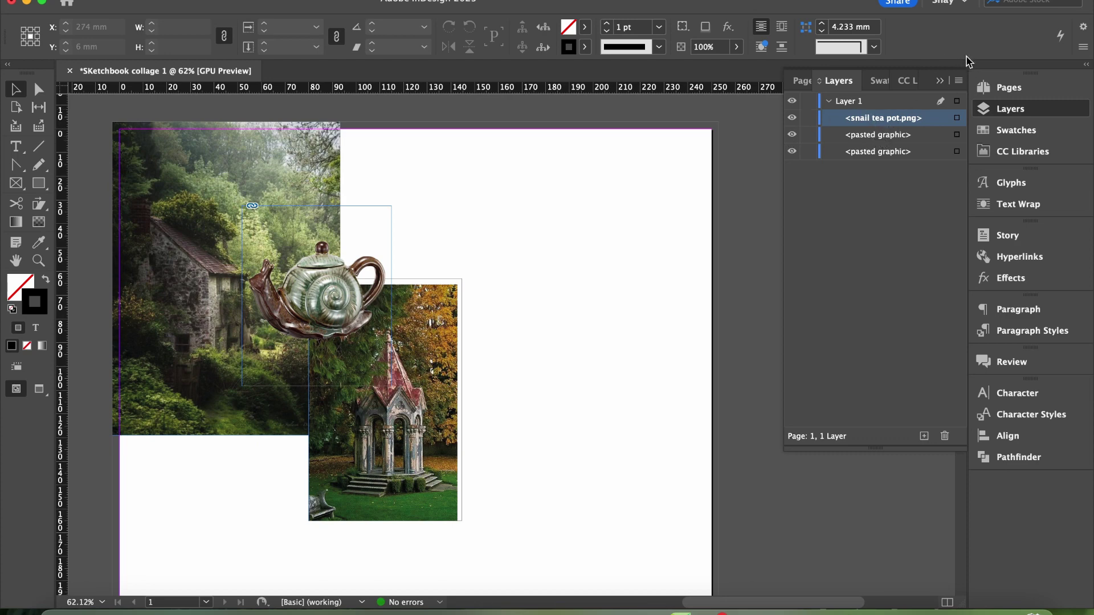
{"action": "left_click", "coordinate": [940, 81]}
{"action": "scroll", "coordinate": [699, 295], "scroll_direction": "left", "scroll_amount": 2}
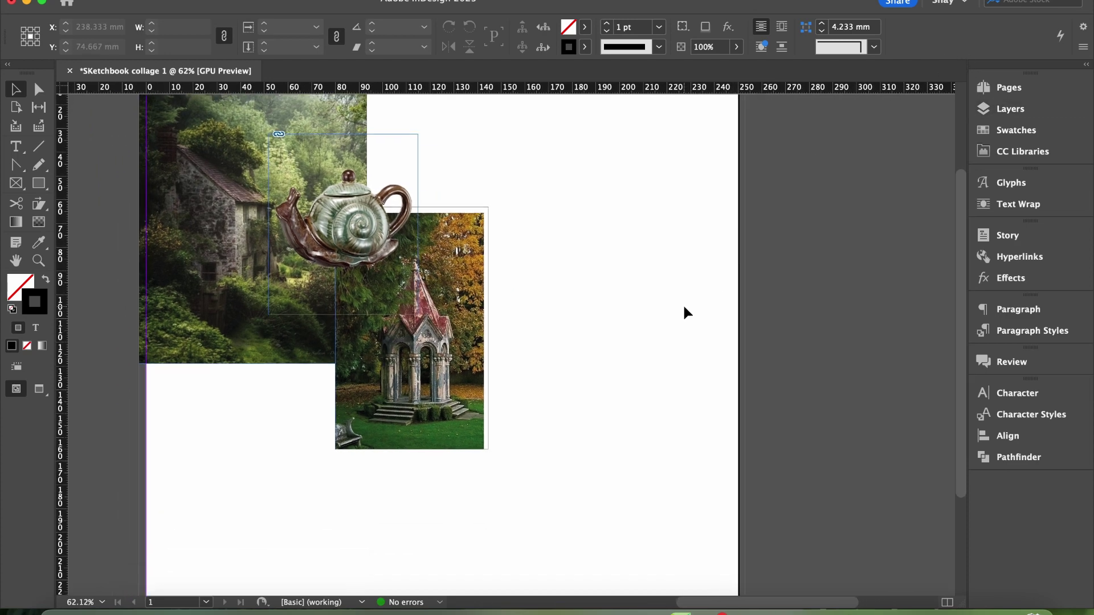
{"action": "scroll", "coordinate": [684, 310], "scroll_direction": "down", "scroll_amount": 2}
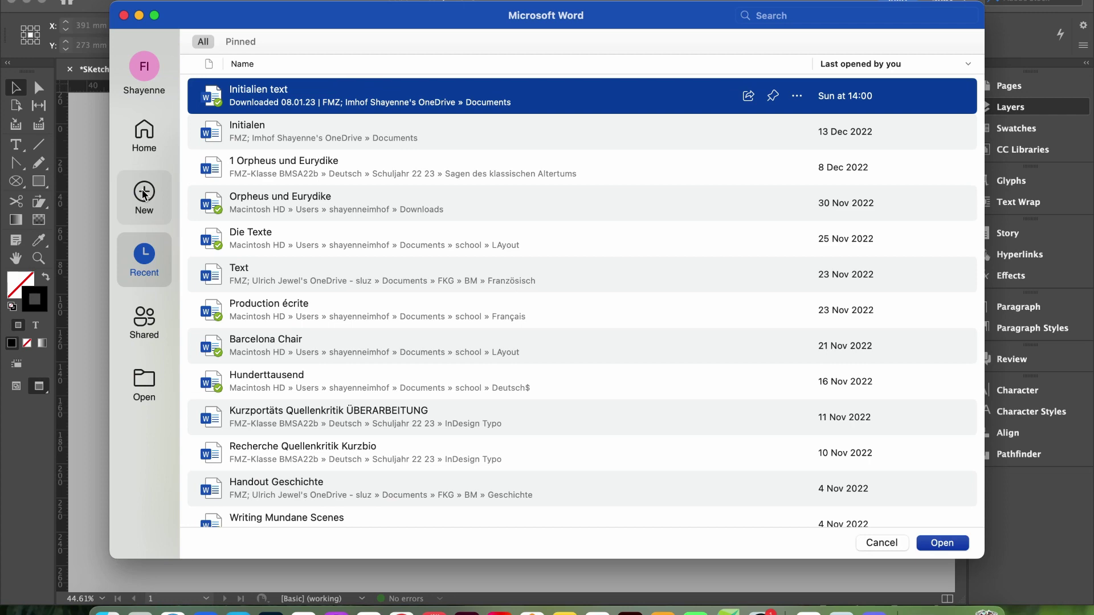
- In Microsoft Word, create a blank document and draw a square about 11.43 x 11.43 cm near the top of the page
{"action": "left_click", "coordinate": [144, 195]}
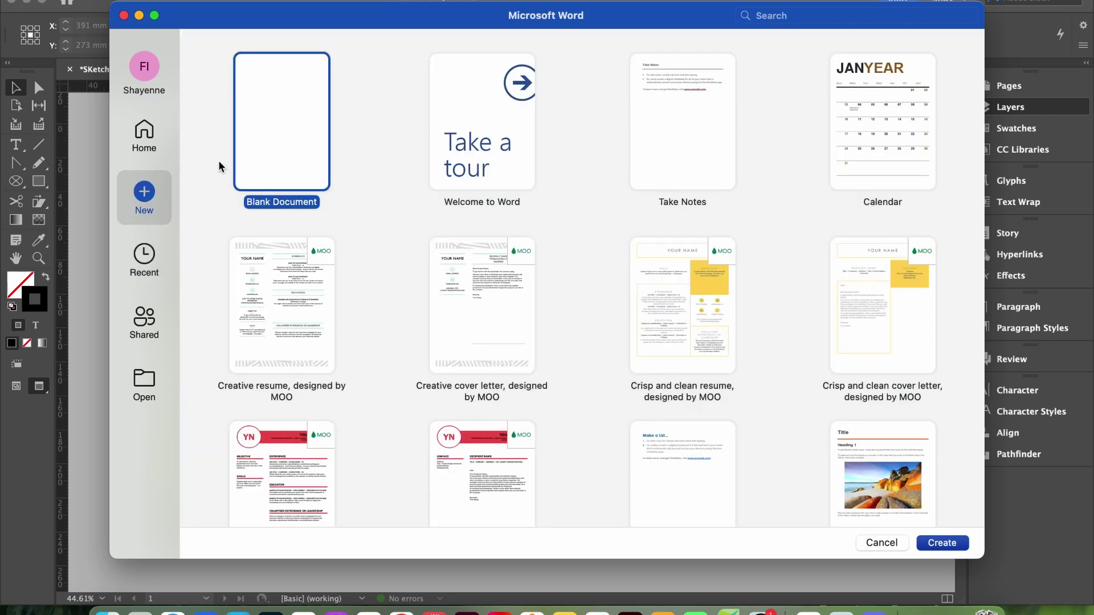
{"action": "double_click", "coordinate": [286, 140]}
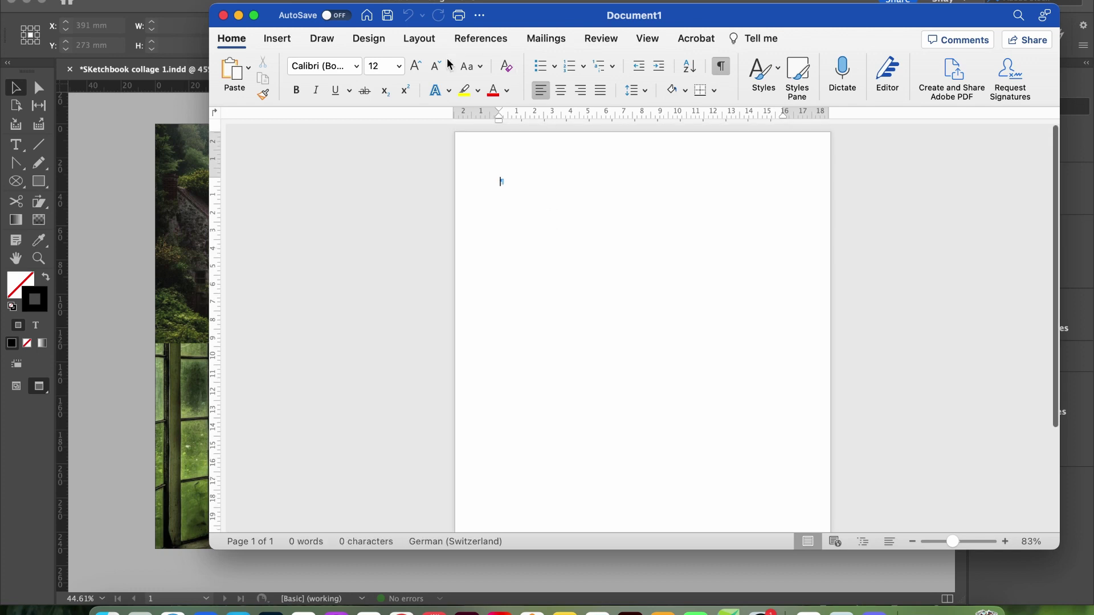
{"action": "left_click", "coordinate": [320, 41]}
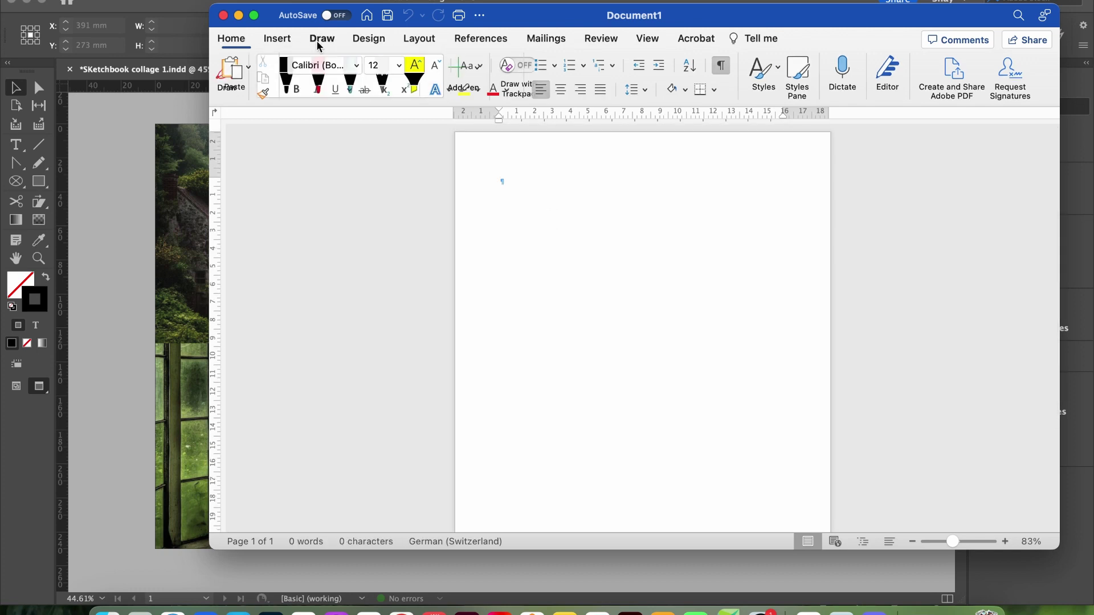
{"action": "left_click", "coordinate": [280, 40]}
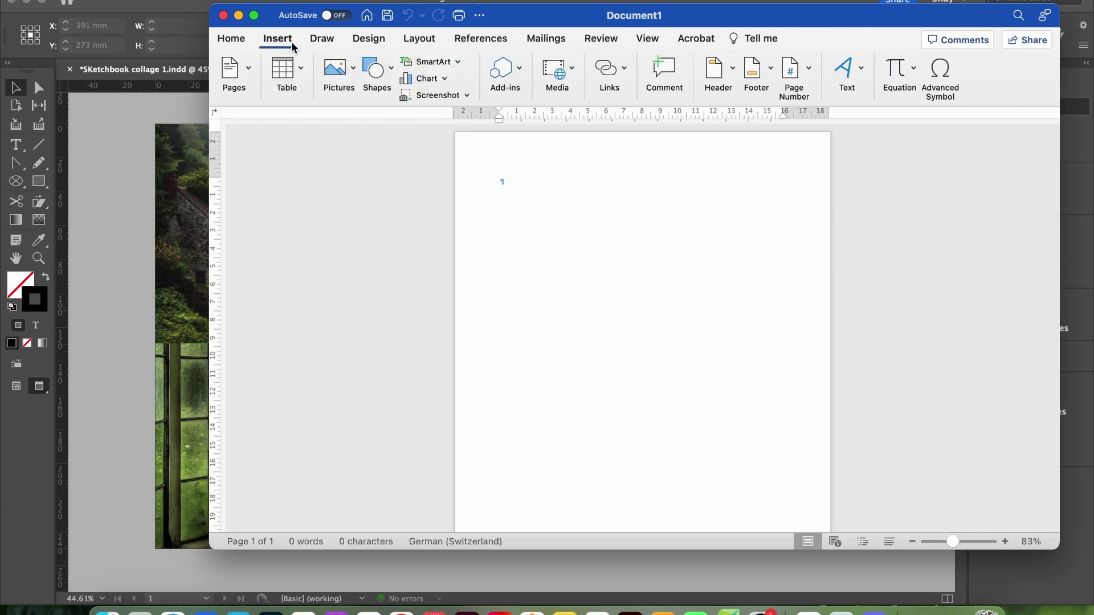
{"action": "left_click", "coordinate": [383, 69]}
{"action": "left_click", "coordinate": [449, 137]}
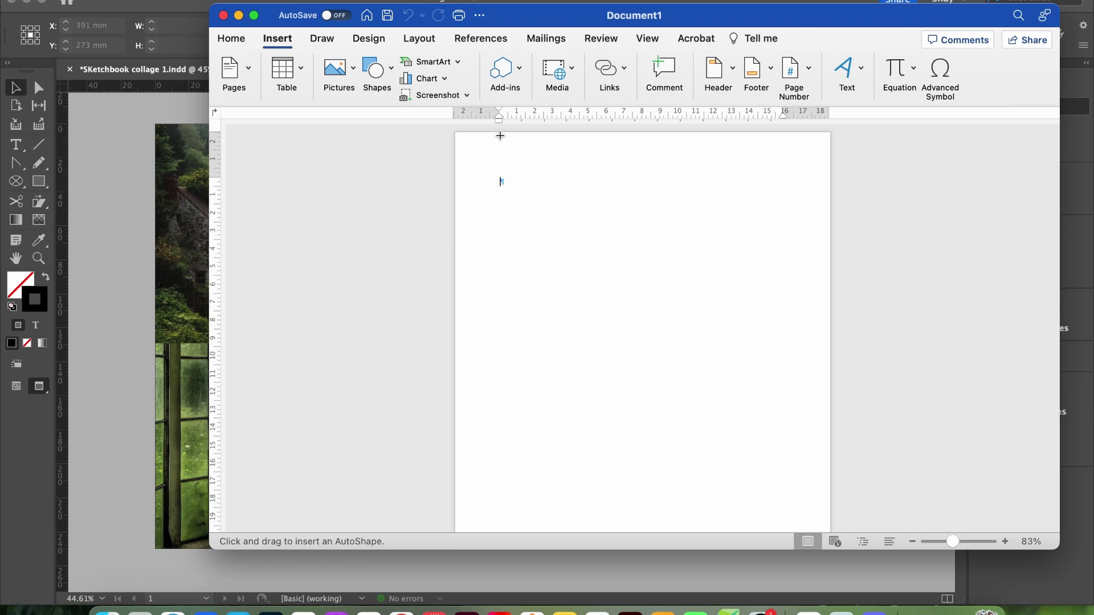
{"action": "key", "text": "Escape"}
{"action": "left_click_drag", "start_coordinate": [501, 137], "coordinate": [612, 340]}
{"action": "key", "text": "shift"}
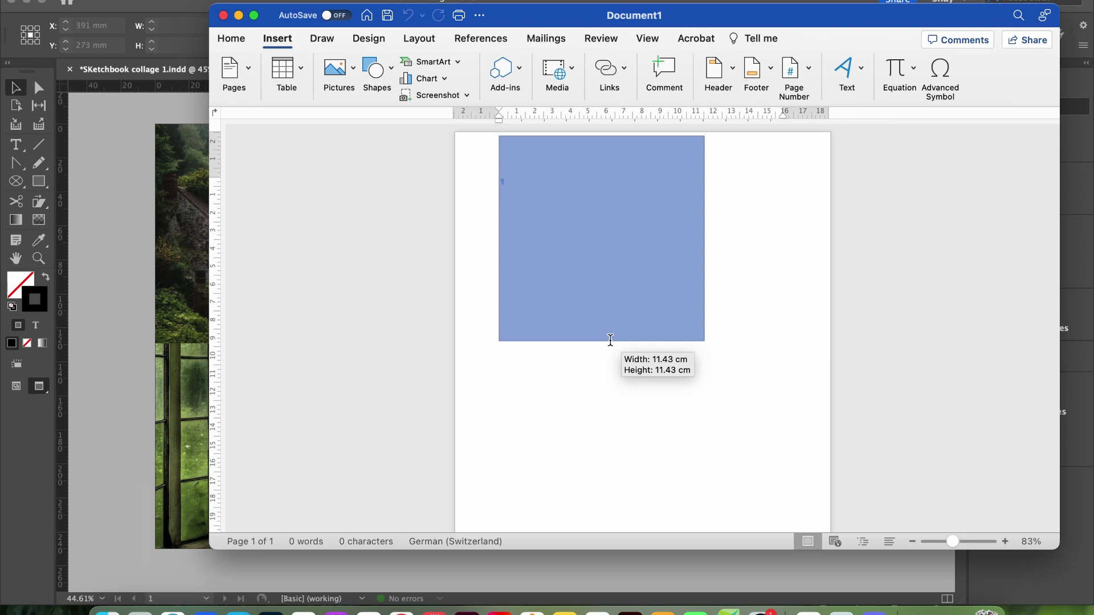
{"action": "left_click_drag", "start_coordinate": [610, 341], "coordinate": [610, 342]}
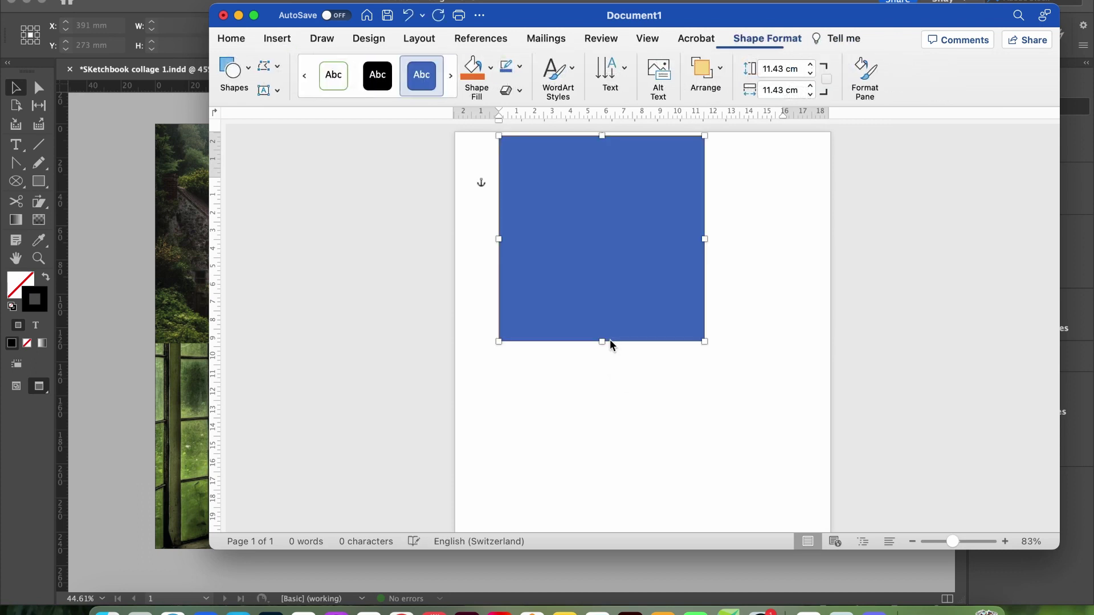
{"action": "scroll", "coordinate": [611, 341], "scroll_direction": "up", "scroll_amount": 5}
{"action": "scroll", "coordinate": [610, 343], "scroll_direction": "down", "scroll_amount": 3}
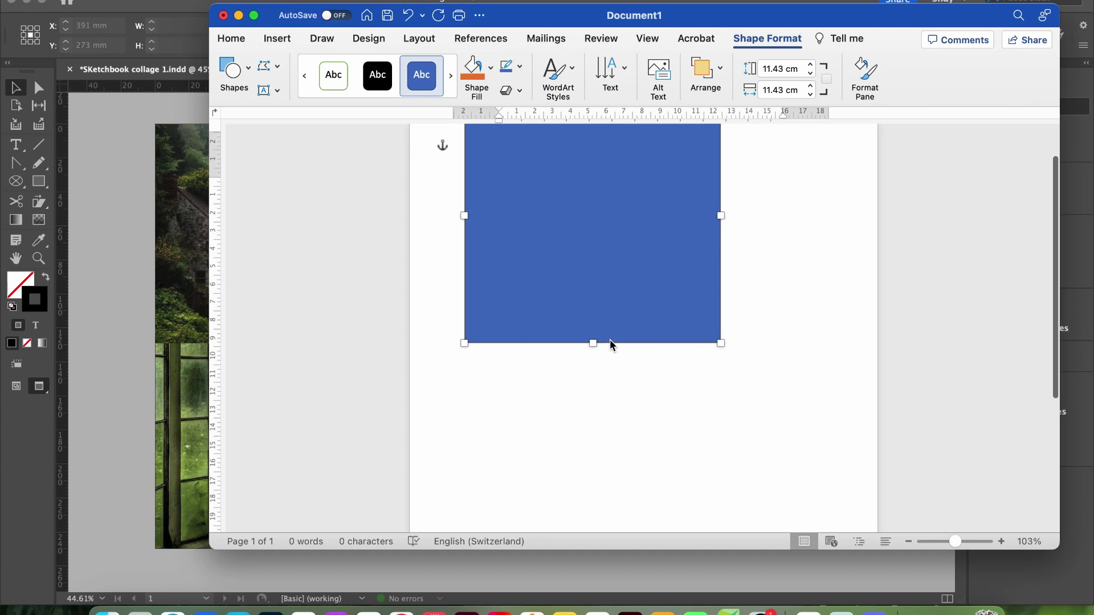
- Give the square the white style with a green outline, and paste a copy of it slightly lower on the page
{"action": "left_click", "coordinate": [328, 86]}
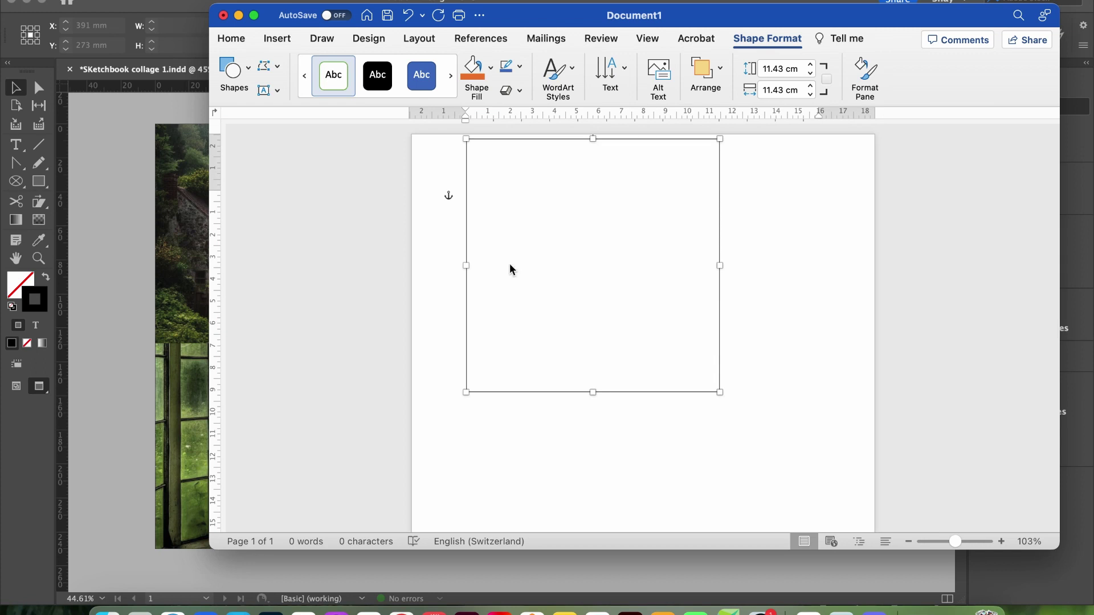
{"action": "key", "text": "super+v"}
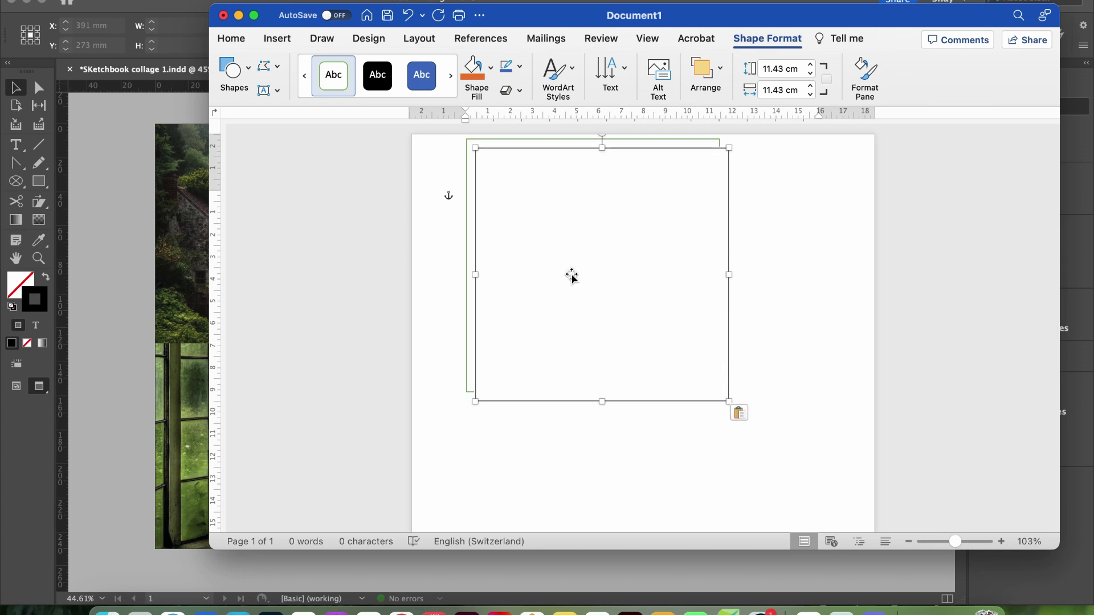
{"action": "mouse_move", "coordinate": [572, 276]}
{"action": "left_mouse_down"}
{"action": "mouse_move", "coordinate": [552, 257]}
{"action": "mouse_move", "coordinate": [564, 296]}
{"action": "left_mouse_up"}
- Remove the fill from the copied square, and move both squares lower on the page so they lie exactly on top of each other
{"action": "left_click", "coordinate": [491, 68]}
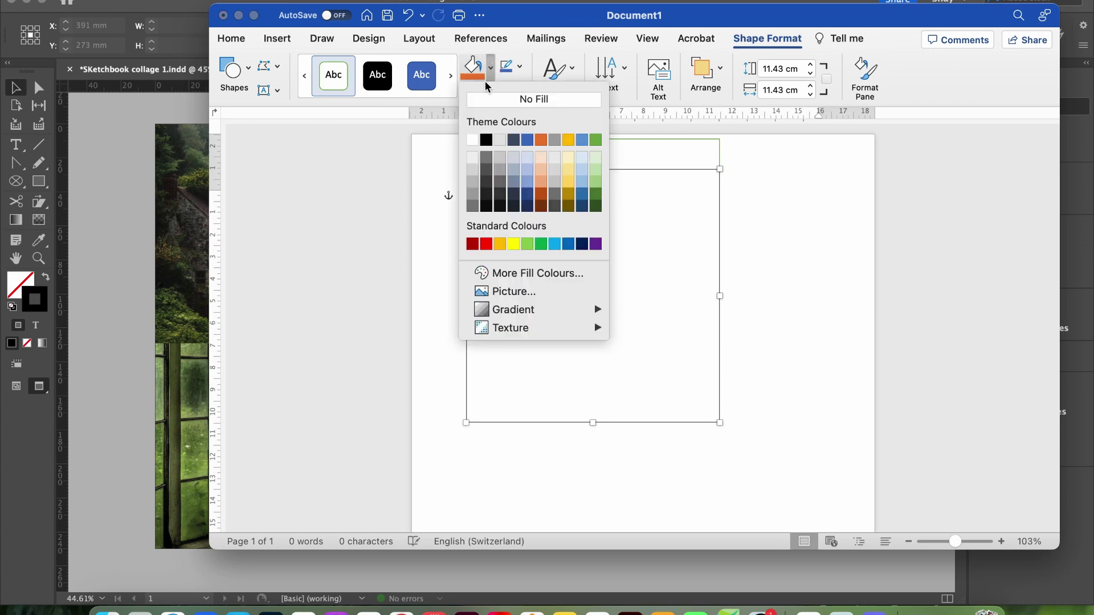
{"action": "left_click", "coordinate": [537, 101]}
{"action": "left_click_drag", "start_coordinate": [584, 257], "coordinate": [602, 308]}
{"action": "left_click_drag", "start_coordinate": [596, 167], "coordinate": [612, 246]}
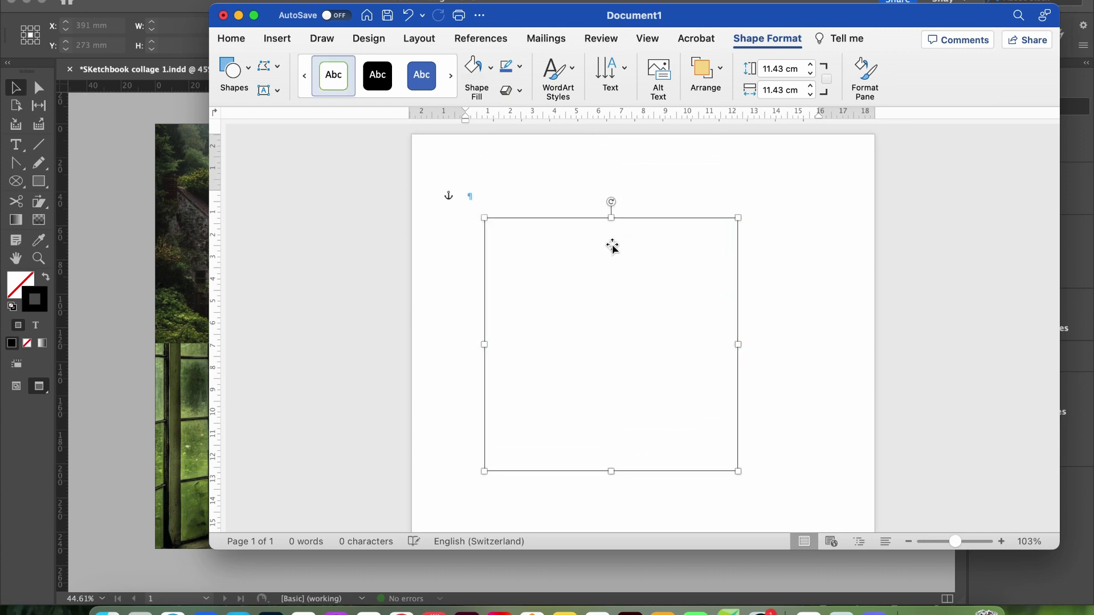
- Enlarge the front square to about 12.05 cm wide and 12.01 cm high so it surrounds the other square evenly, and deselect it
{"action": "left_click_drag", "start_coordinate": [485, 218], "coordinate": [477, 212]}
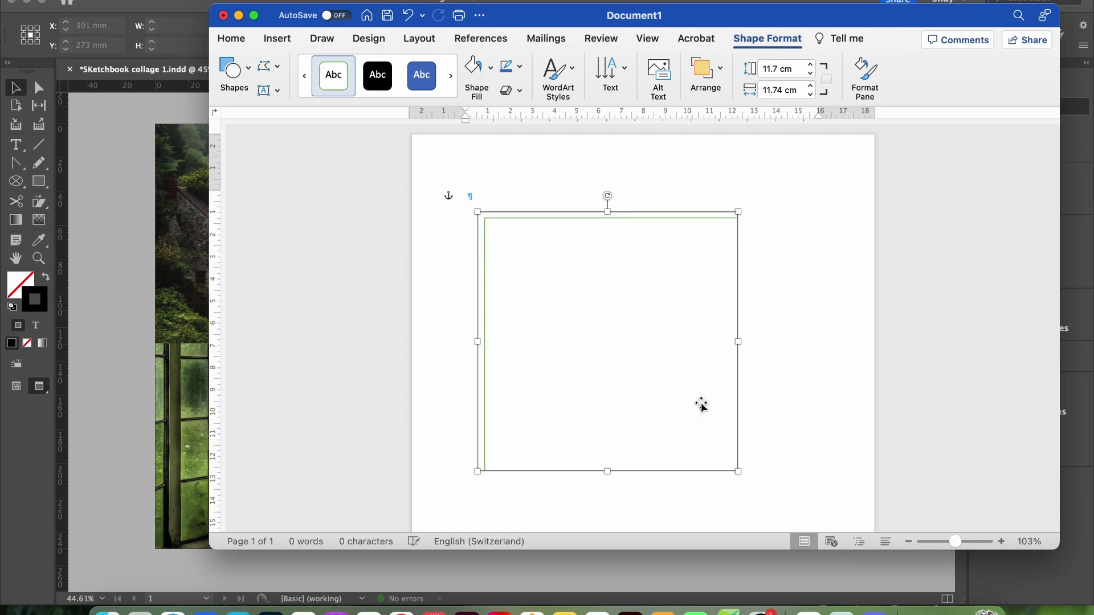
{"action": "left_click_drag", "start_coordinate": [736, 471], "coordinate": [744, 477]}
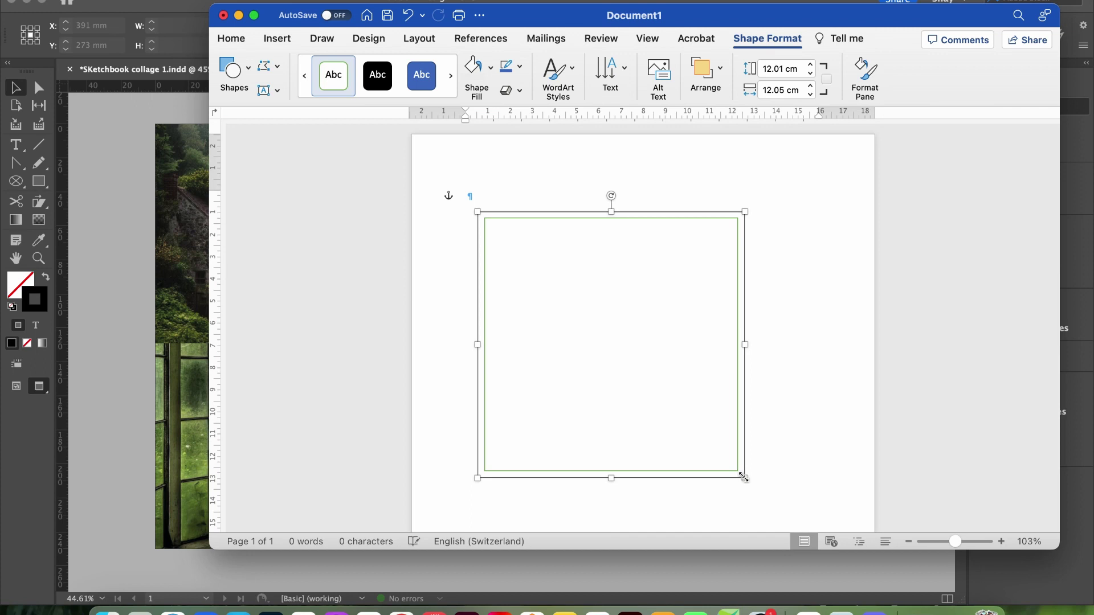
{"action": "left_click", "coordinate": [934, 348]}
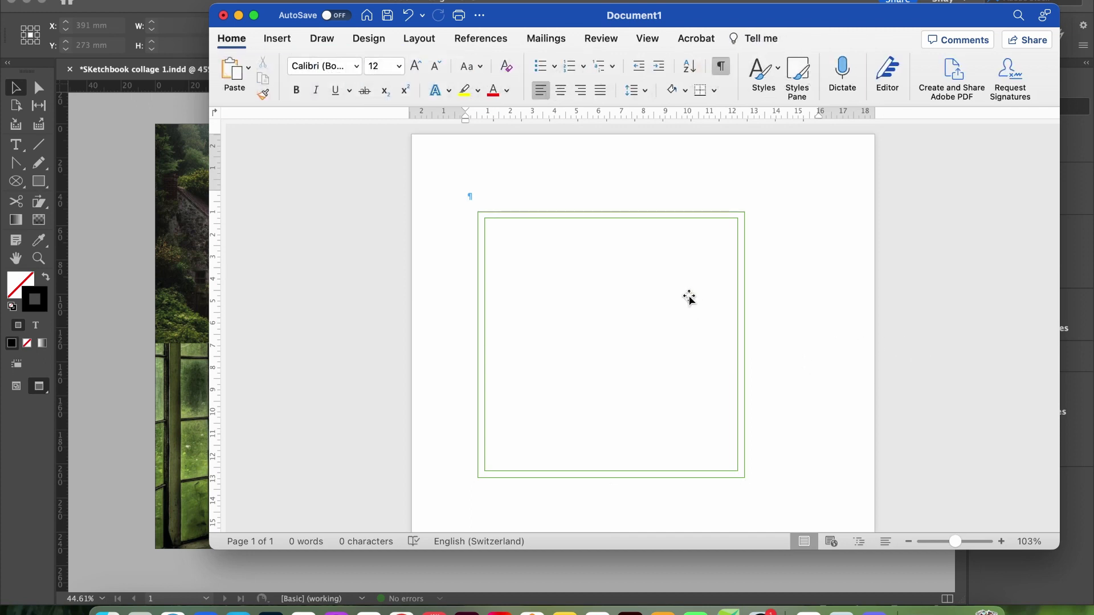
- Set the outer square to no fill, close its shape formatting options and deselect it
{"action": "right_click", "coordinate": [572, 364]}
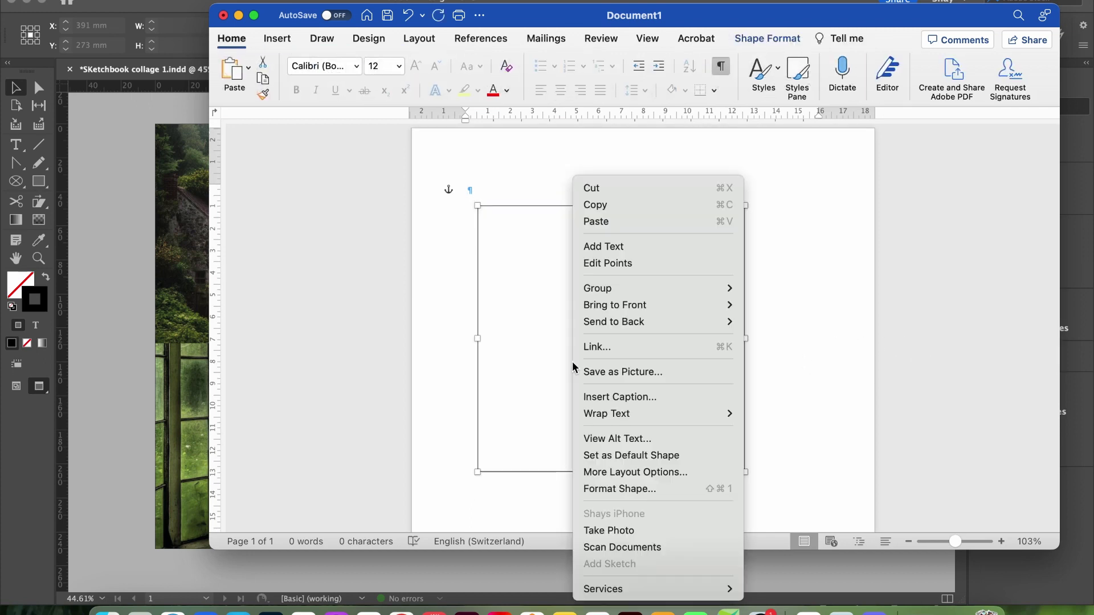
{"action": "left_click", "coordinate": [563, 322]}
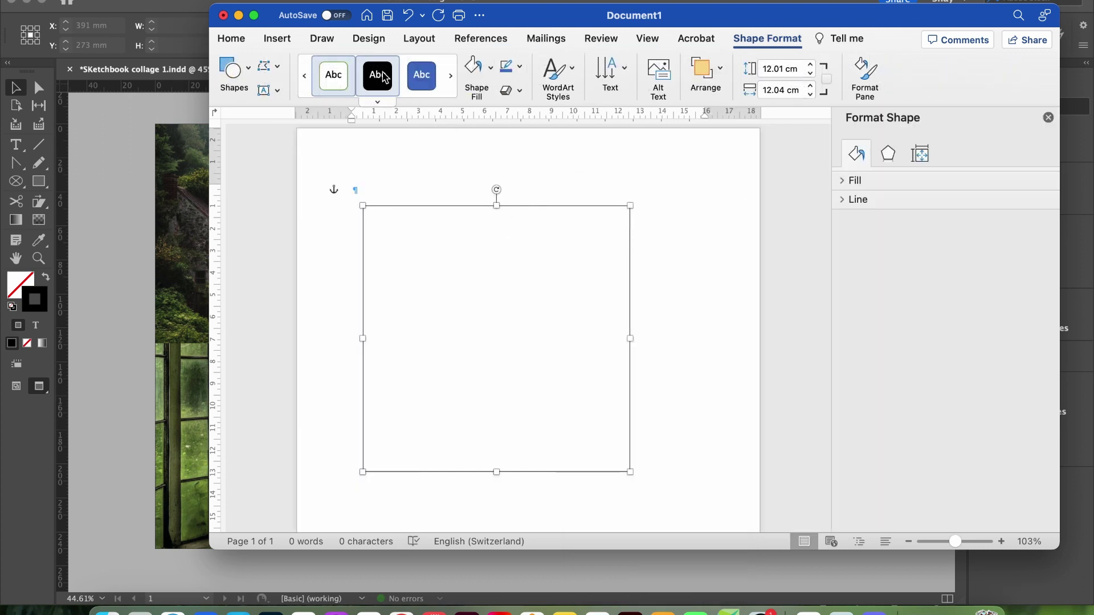
{"action": "left_click", "coordinate": [492, 74]}
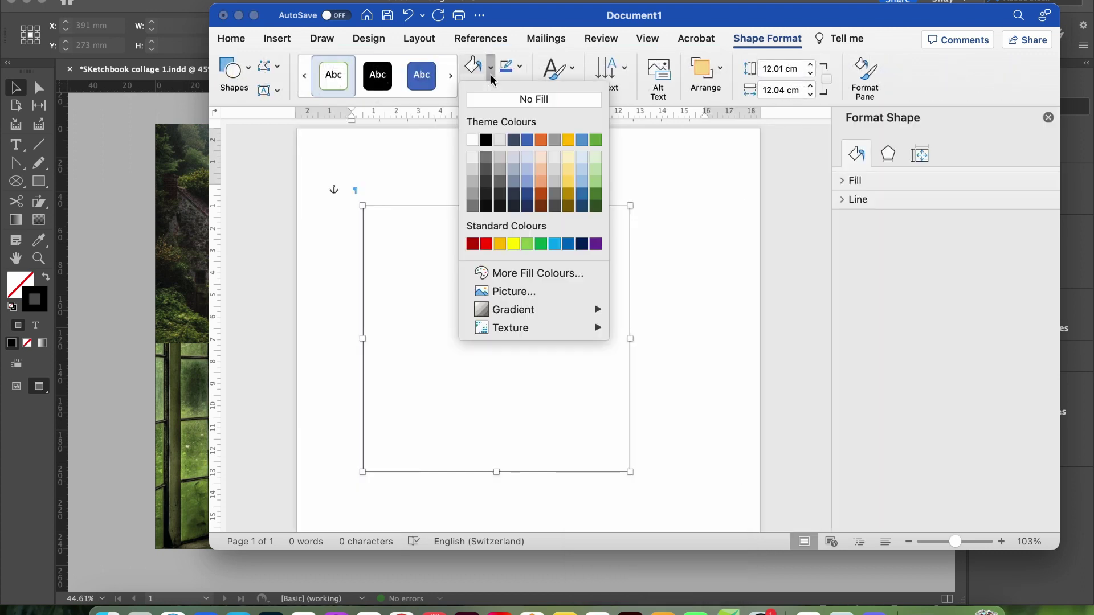
{"action": "left_click", "coordinate": [504, 106]}
{"action": "left_click", "coordinate": [1048, 118]}
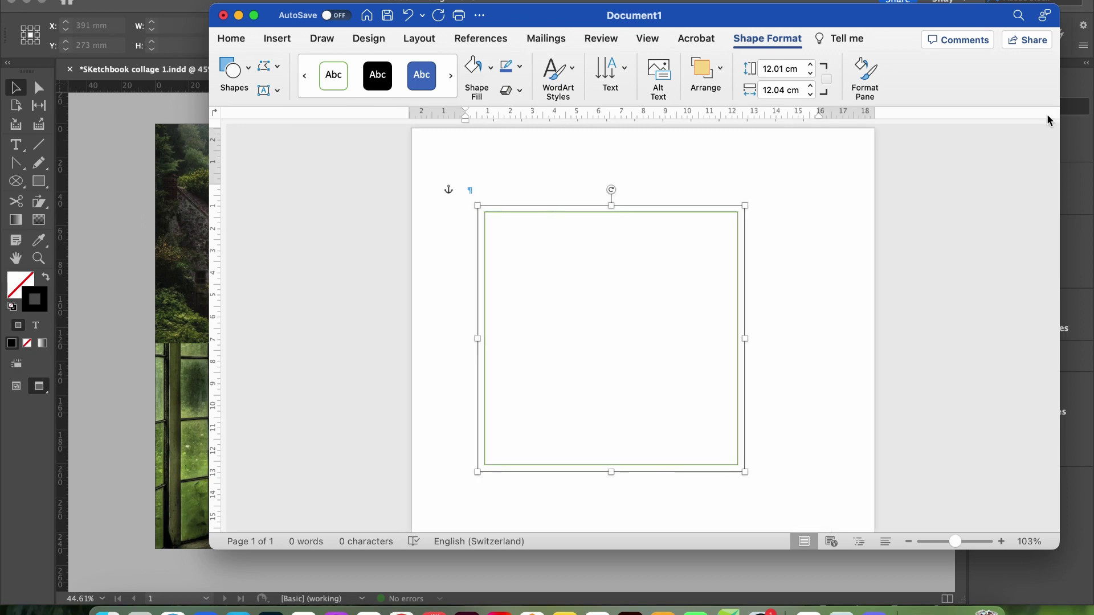
{"action": "left_click", "coordinate": [792, 220]}
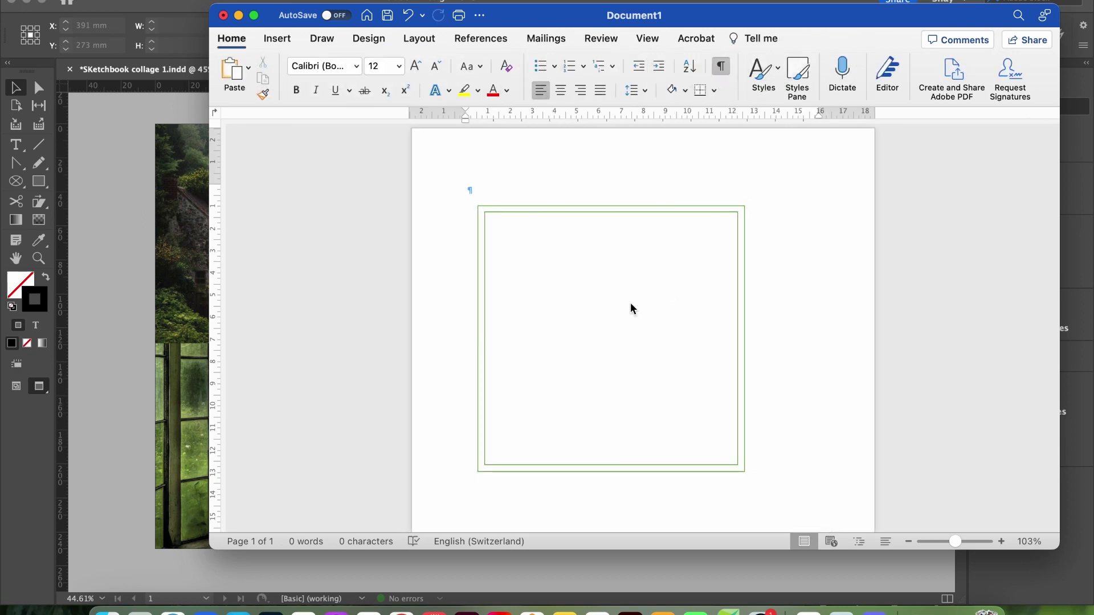
- Switch to Safari and copy the image of the antlered skeleton in a dark forest from the Pinterest pins
{"action": "left_click", "coordinate": [172, 613]}
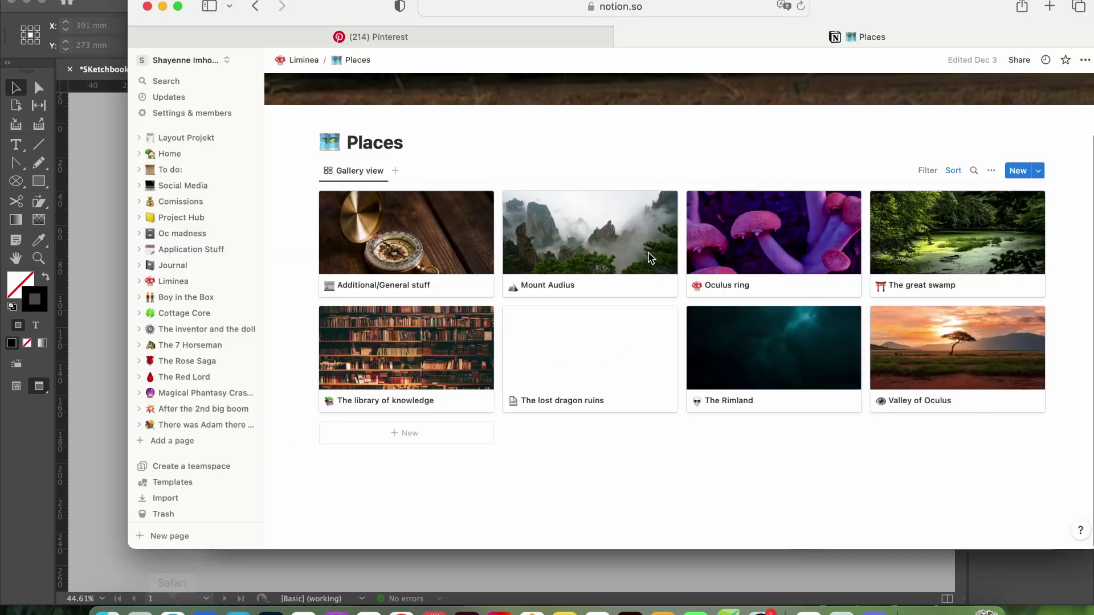
{"action": "left_click", "coordinate": [516, 36]}
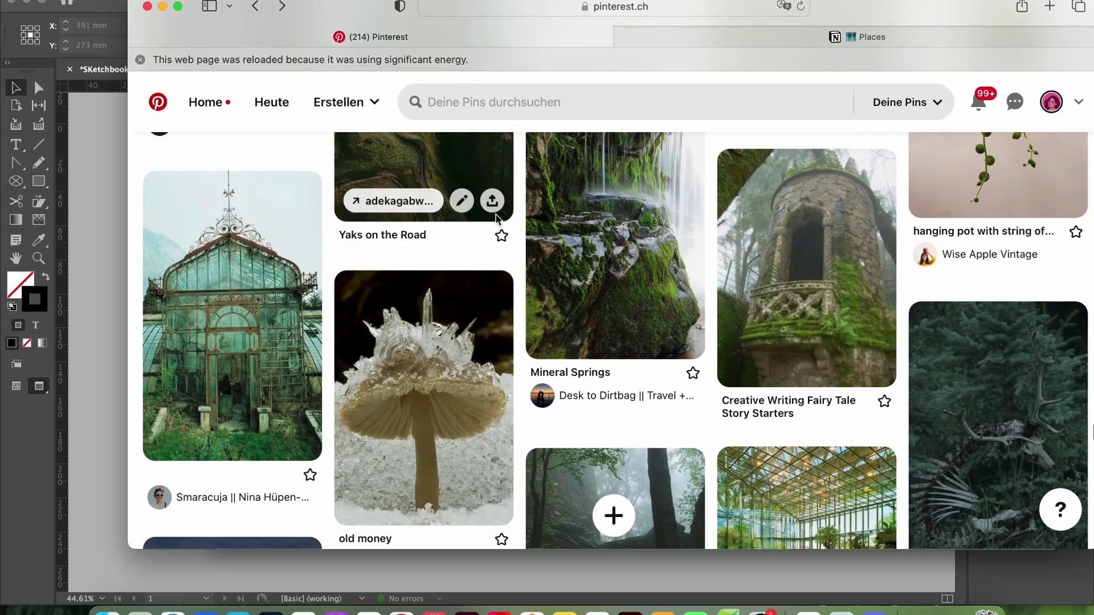
{"action": "scroll", "coordinate": [496, 219], "scroll_direction": "down", "scroll_amount": 5}
{"action": "scroll", "coordinate": [495, 219], "scroll_direction": "down", "scroll_amount": 3}
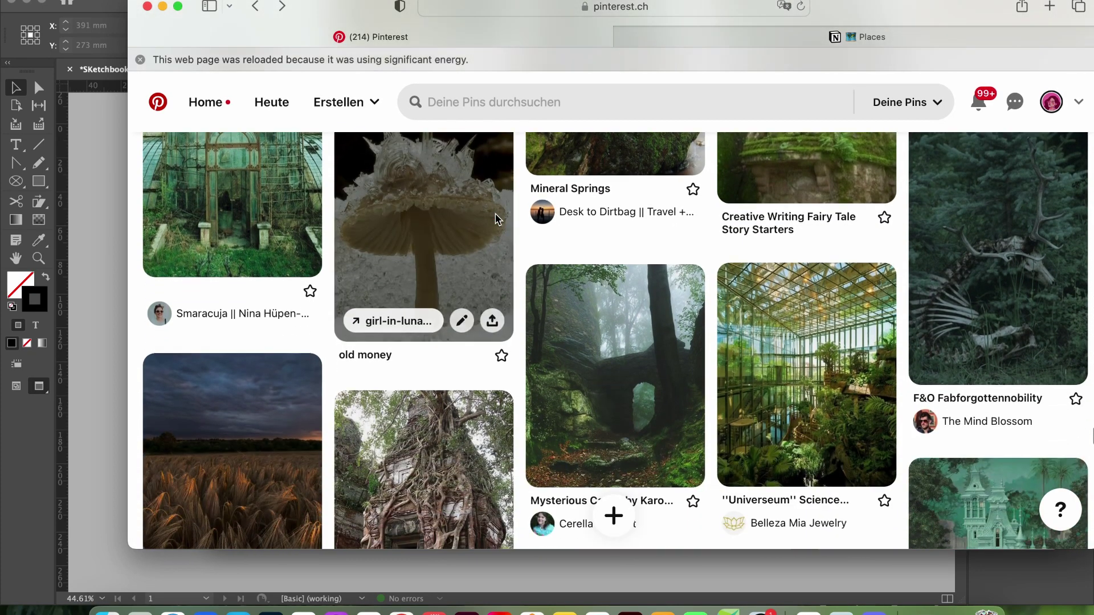
{"action": "right_click", "coordinate": [946, 247]}
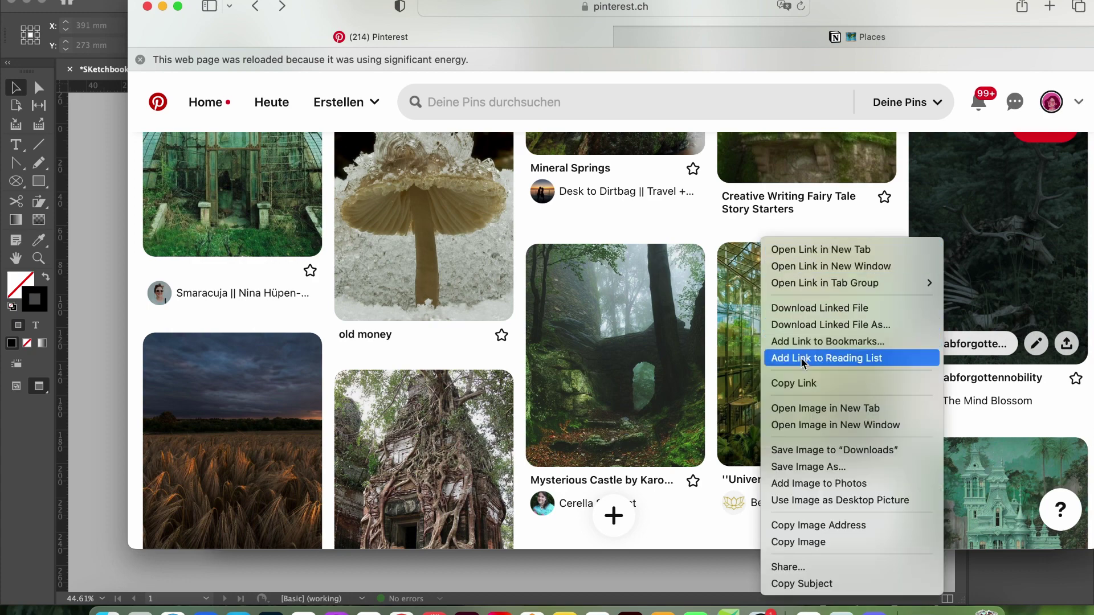
{"action": "left_click", "coordinate": [785, 542]}
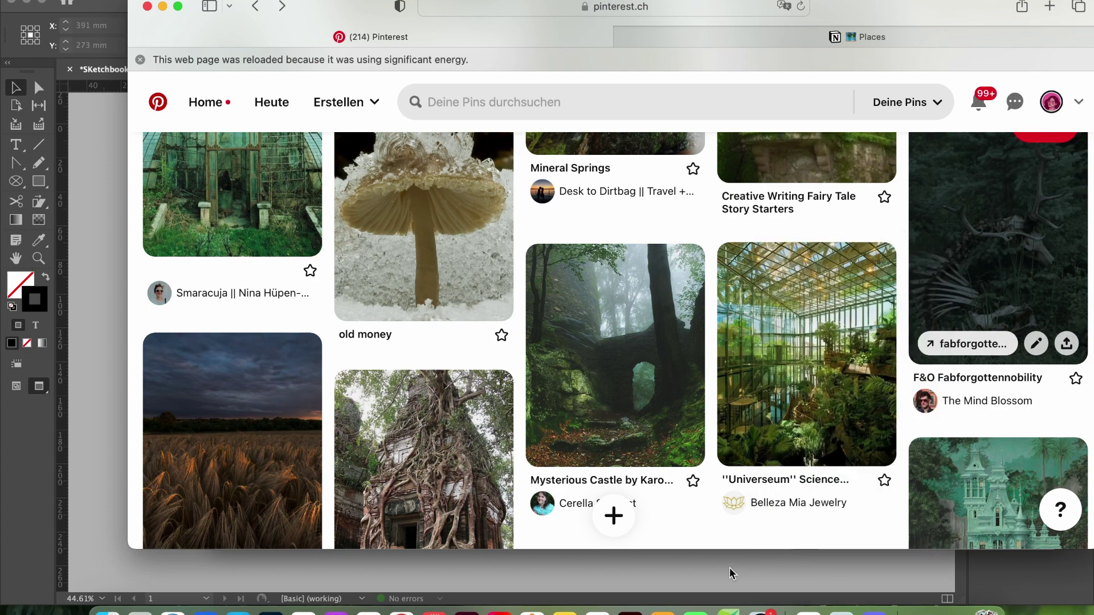
- Switch to the Word document and paste the copied skeleton picture
{"action": "left_click", "coordinate": [809, 612]}
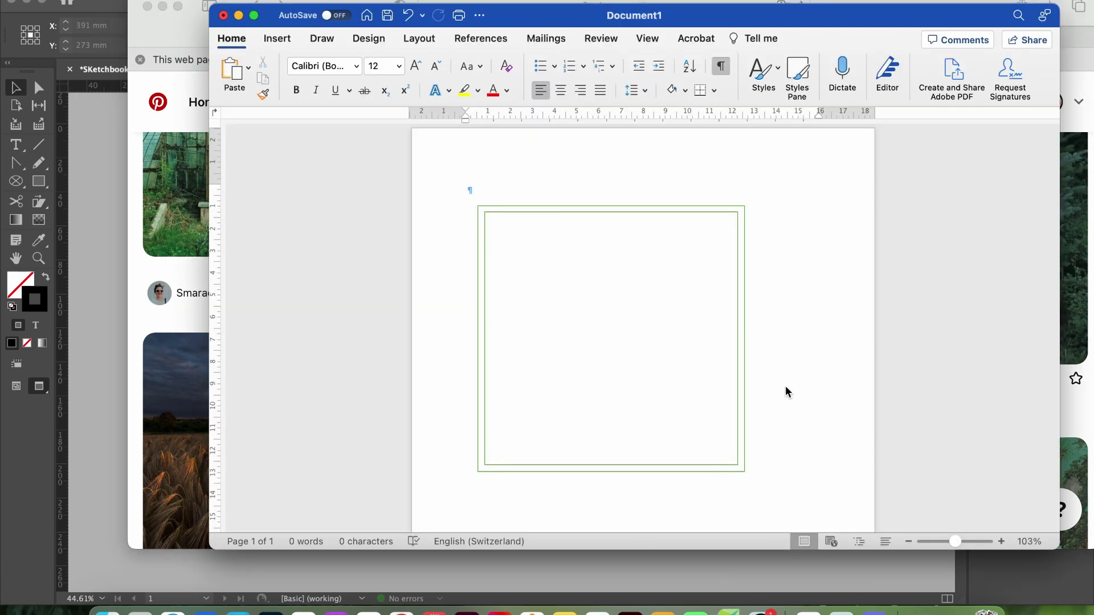
{"action": "key", "text": "super+v"}
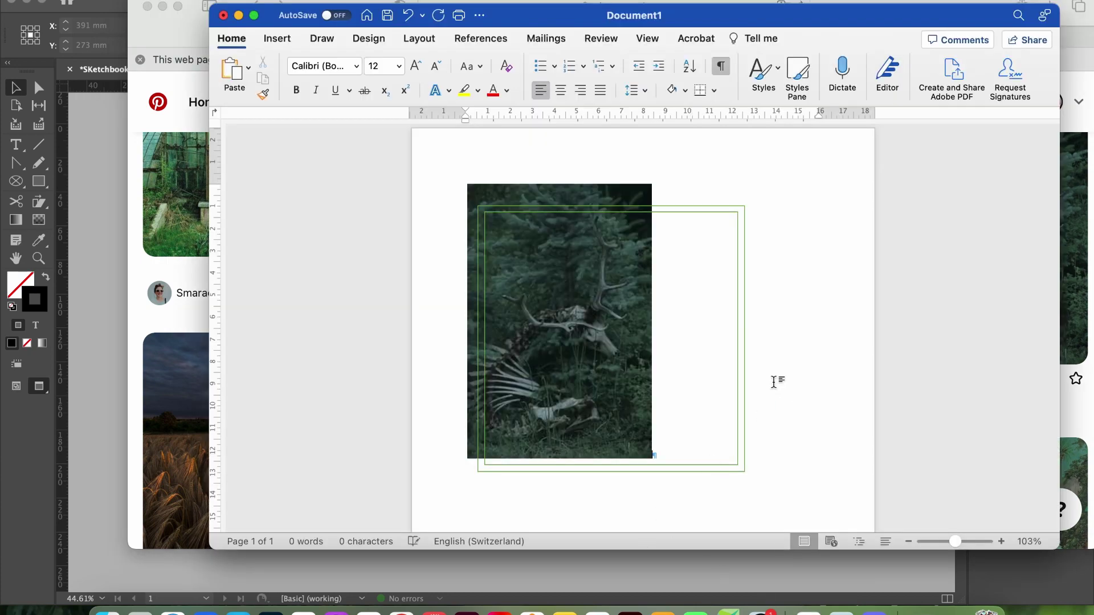
{"action": "mouse_move", "coordinate": [614, 189]}
{"action": "left_mouse_down"}
{"action": "mouse_move", "coordinate": [625, 206]}
{"action": "mouse_move", "coordinate": [615, 211]}
{"action": "left_mouse_up"}
{"action": "left_click_drag", "start_coordinate": [596, 250], "coordinate": [603, 274]}
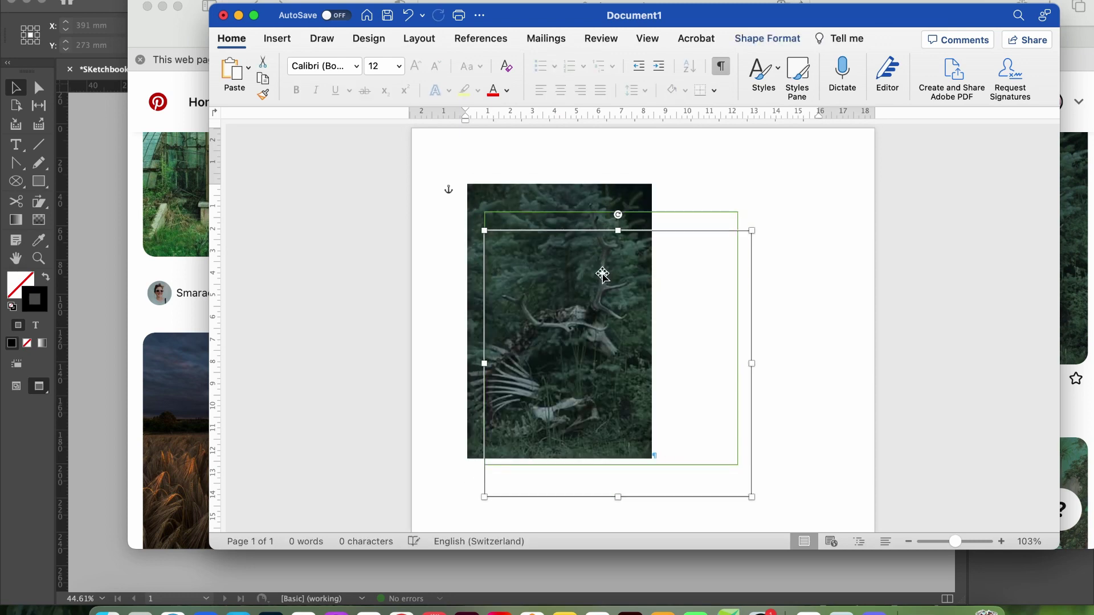
{"action": "key", "text": "super+z"}
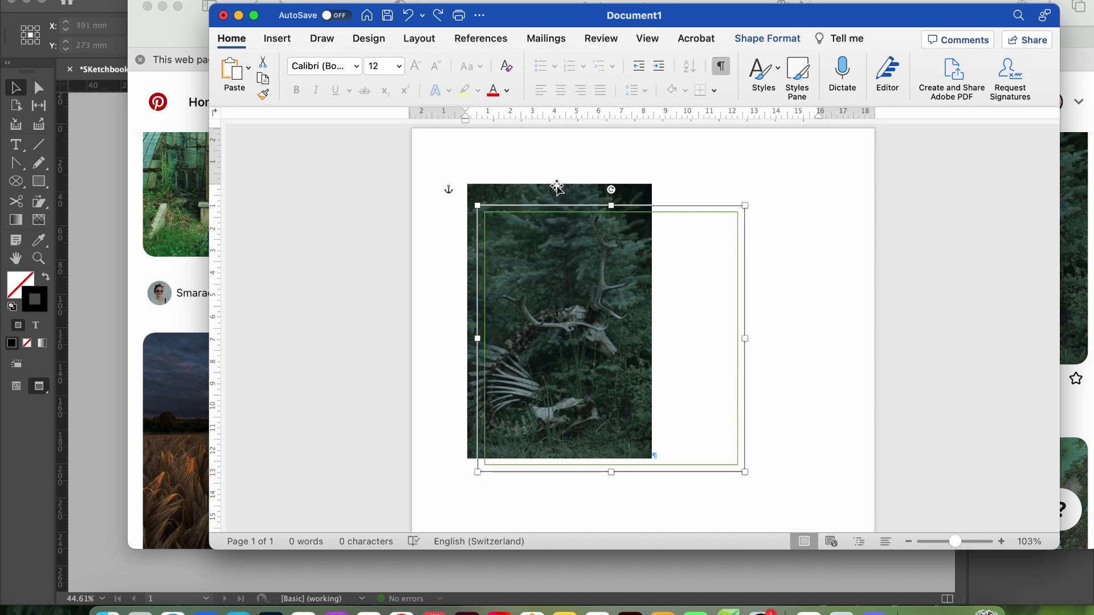
{"action": "left_click", "coordinate": [558, 186]}
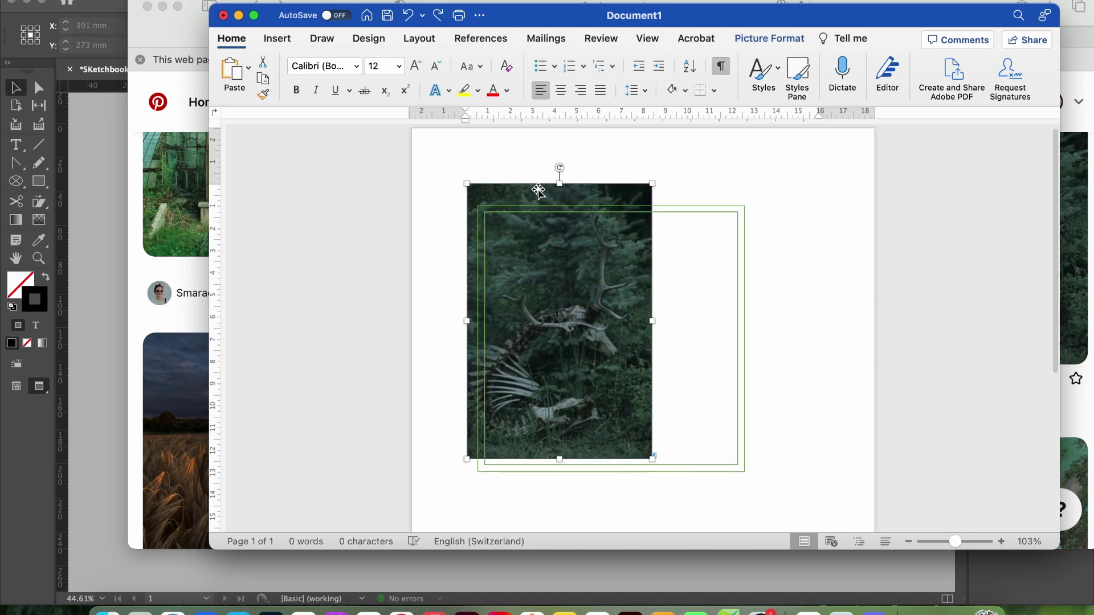
{"action": "left_click_drag", "start_coordinate": [499, 192], "coordinate": [518, 203]}
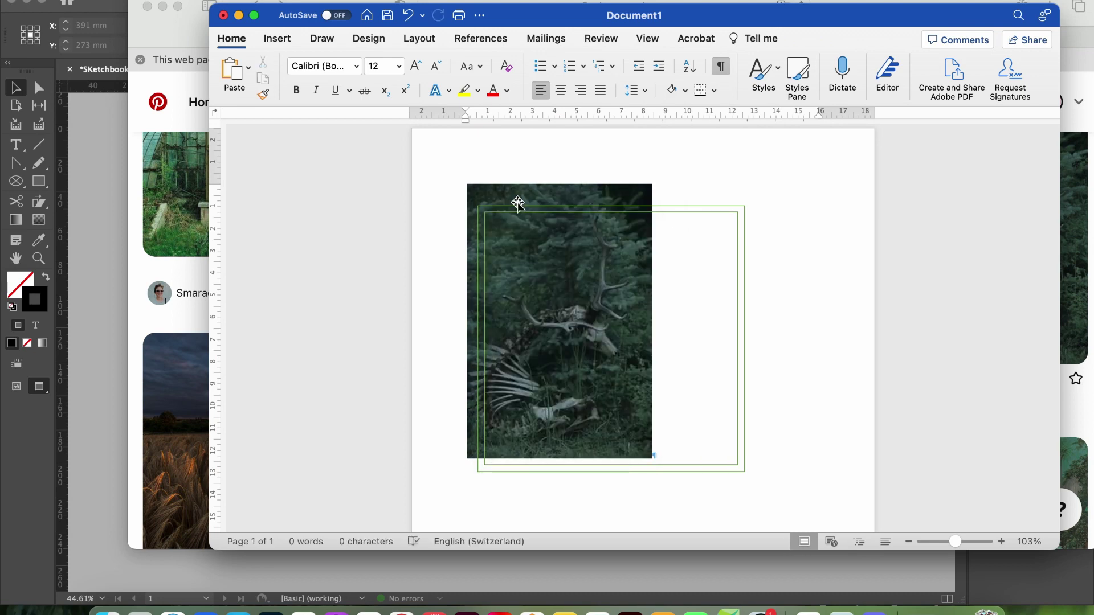
{"action": "right_click", "coordinate": [499, 197]}
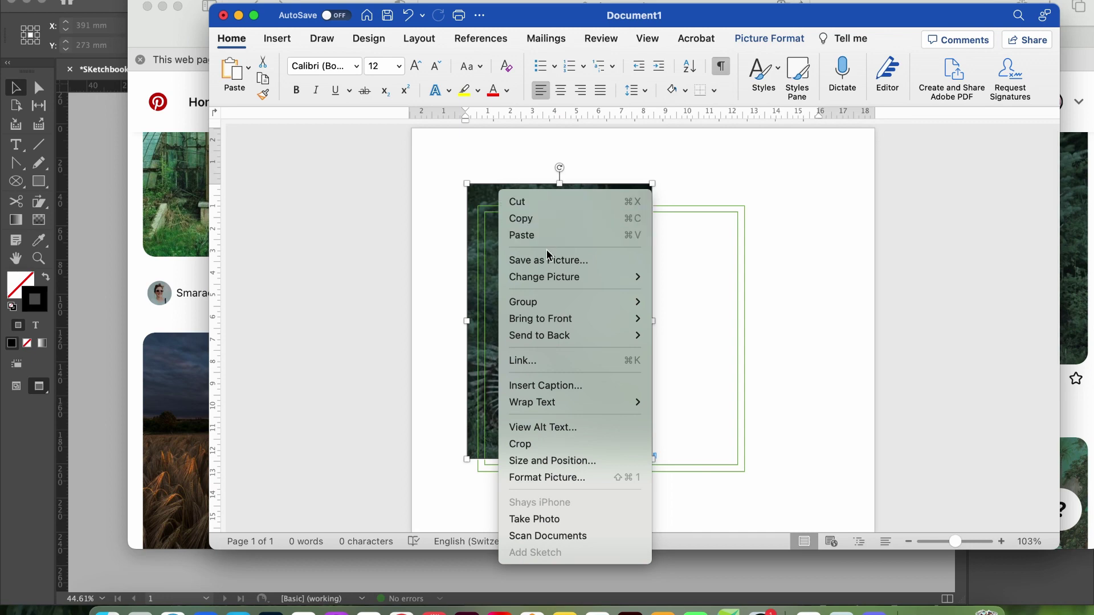
{"action": "left_click", "coordinate": [462, 147]}
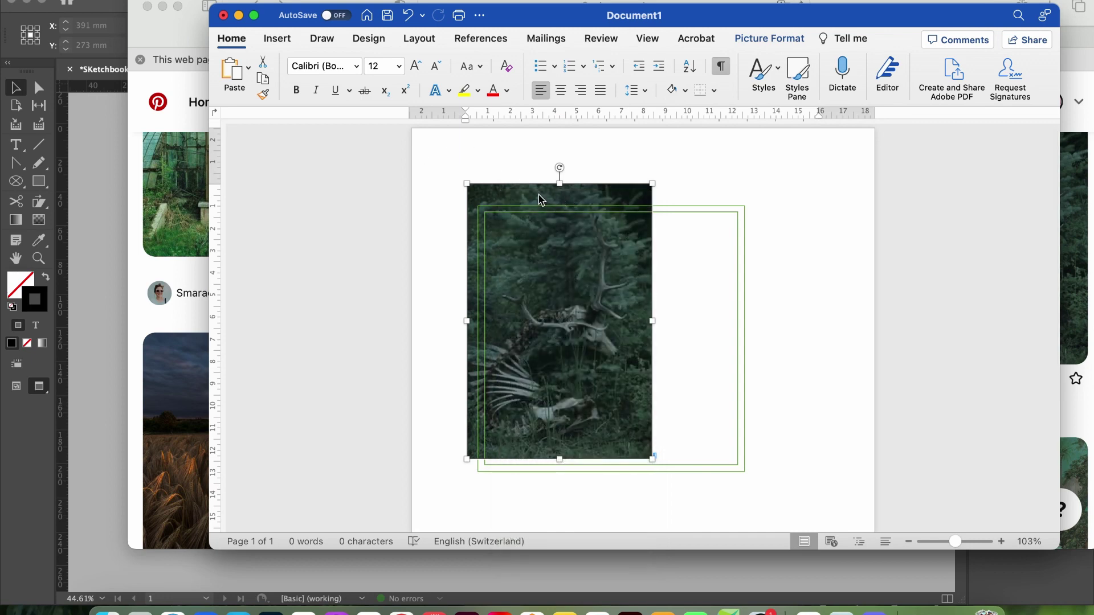
- Set the skeleton picture's text wrapping to Behind Text and move it beside the nested squares, partly off the page edge
{"action": "right_click", "coordinate": [542, 201]}
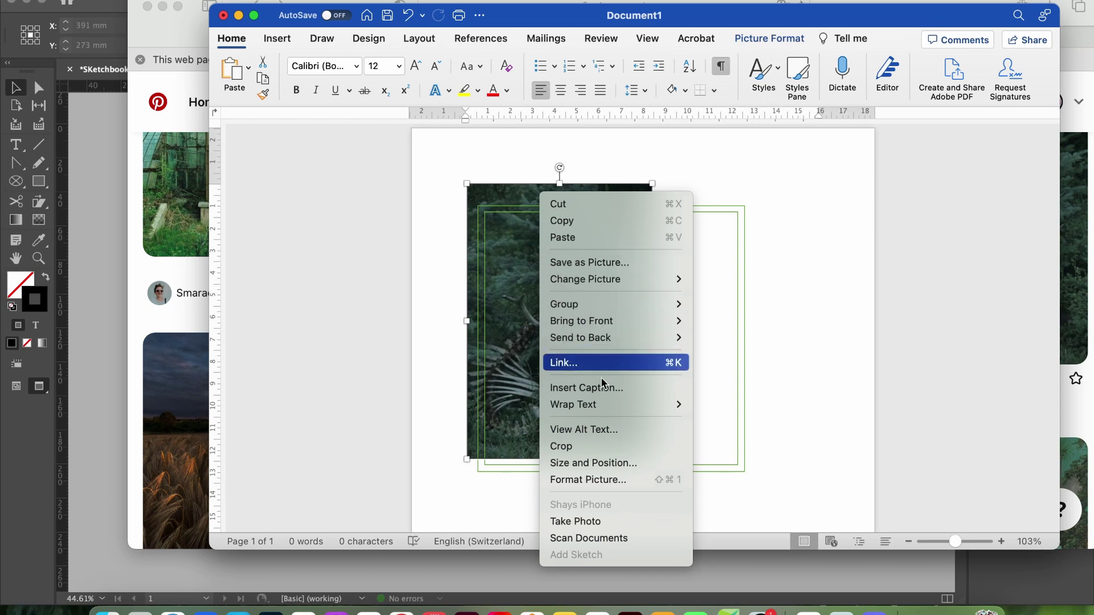
{"action": "mouse_move", "coordinate": [570, 406]}
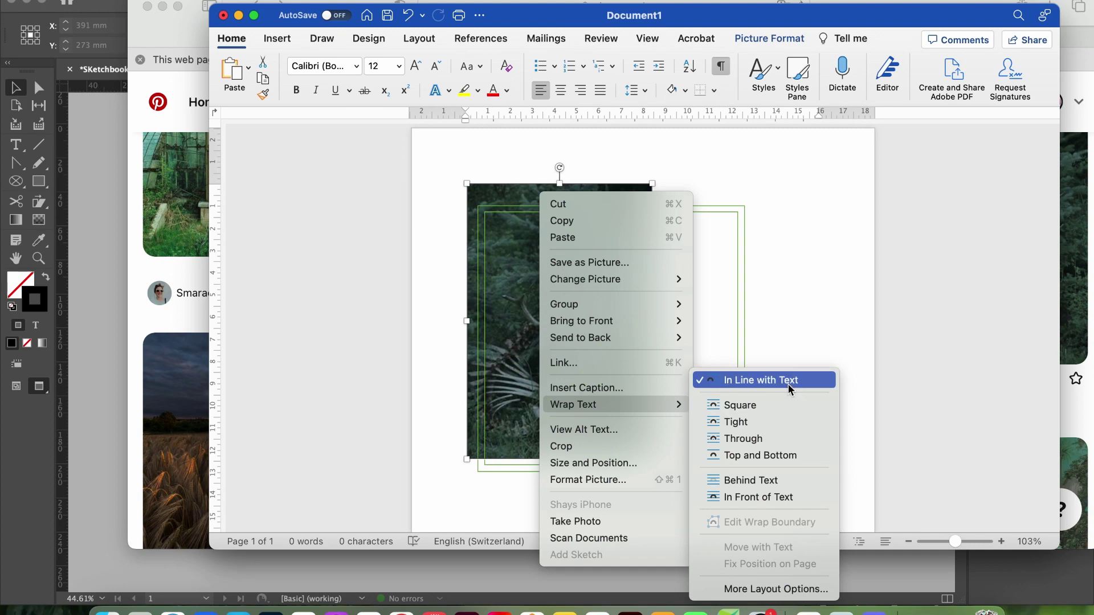
{"action": "left_click", "coordinate": [726, 482]}
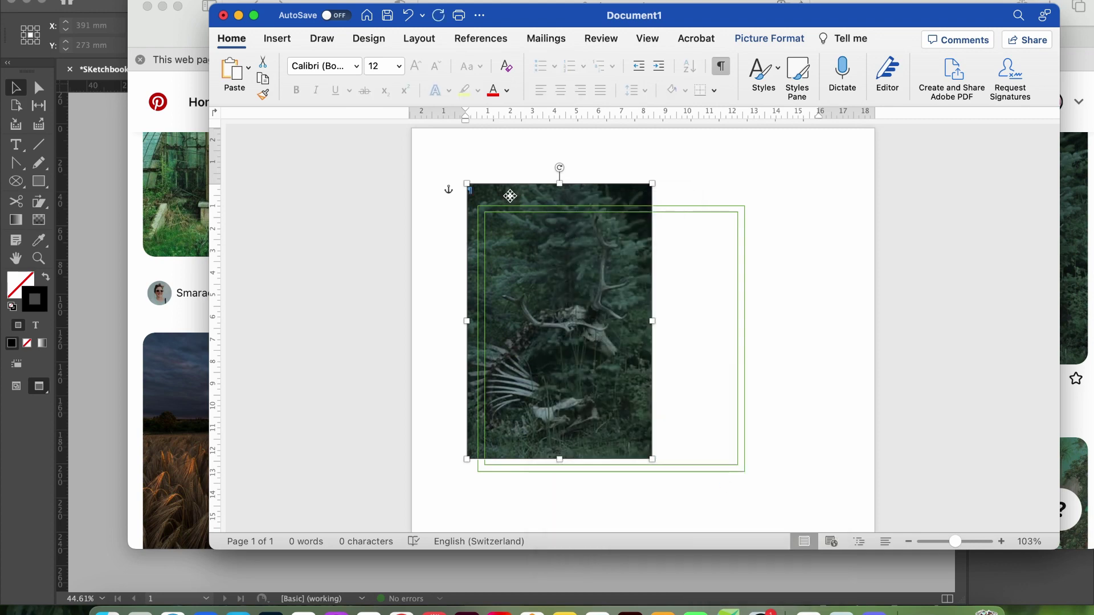
{"action": "left_click_drag", "start_coordinate": [510, 196], "coordinate": [817, 184]}
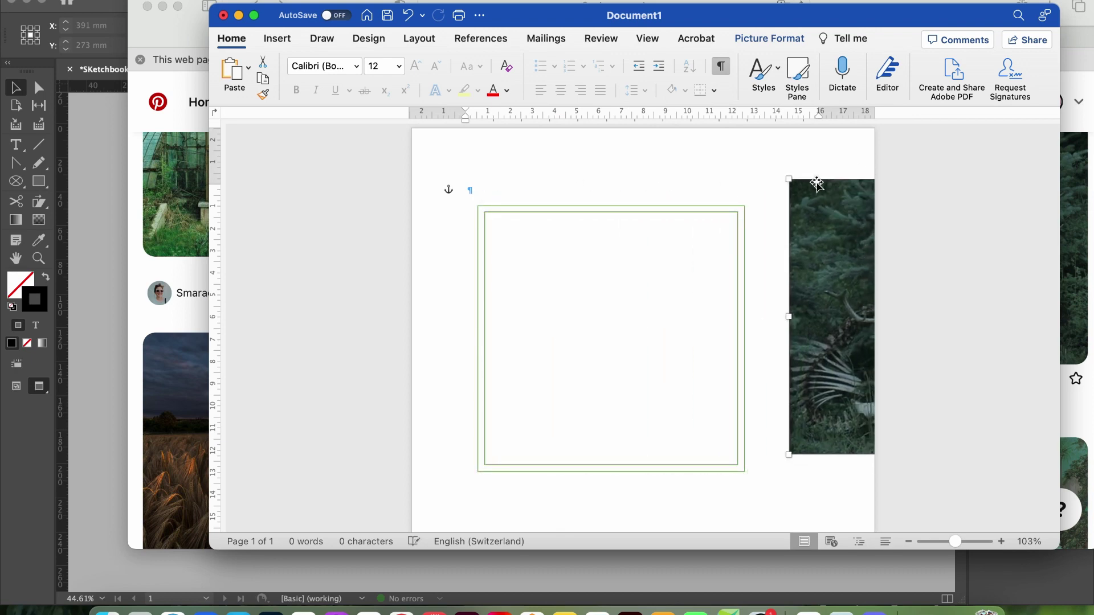
- Try to group the two nested squares
{"action": "left_click", "coordinate": [628, 235]}
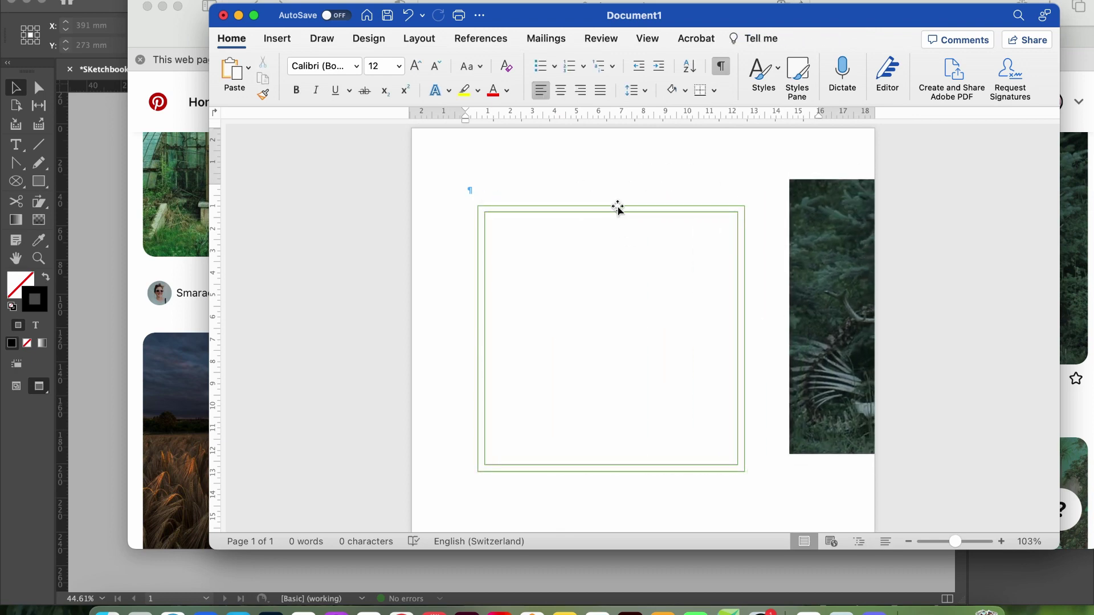
{"action": "double_click", "coordinate": [604, 273]}
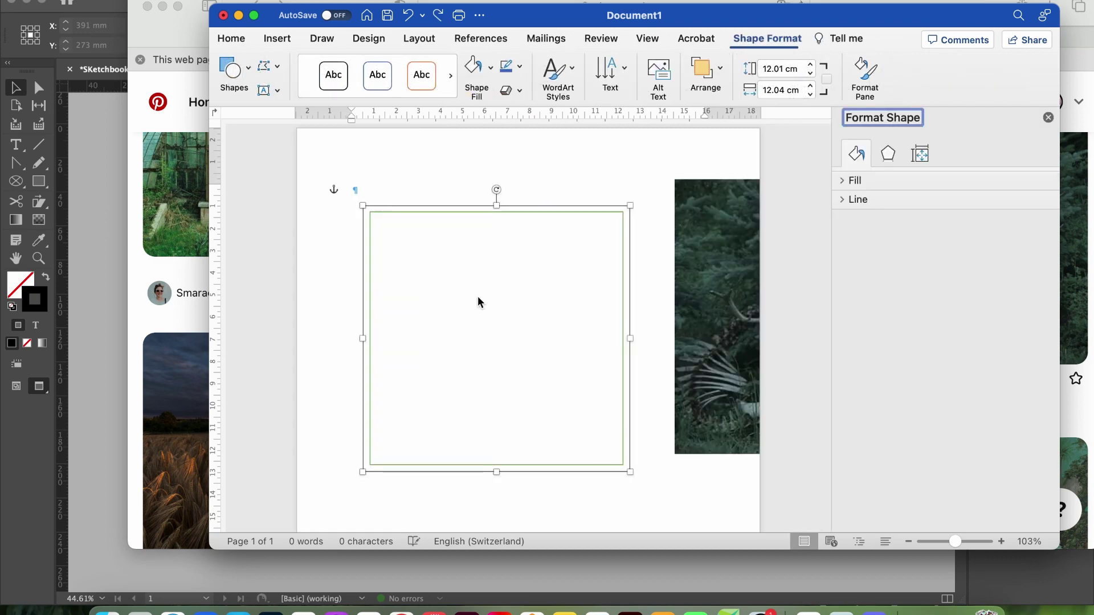
{"action": "left_click", "coordinate": [371, 223]}
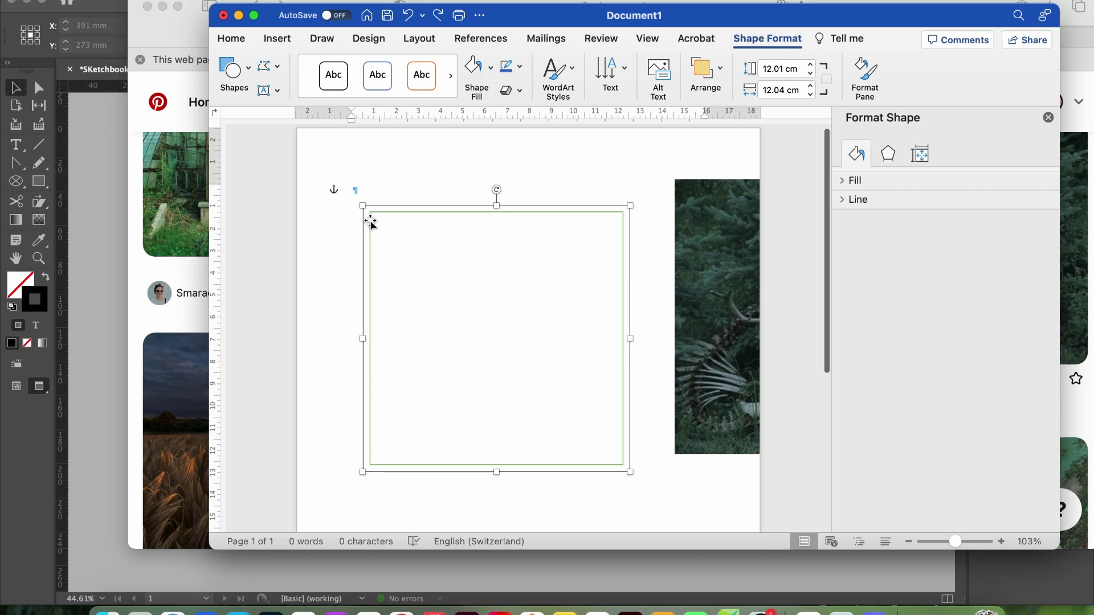
{"action": "right_click", "coordinate": [436, 240]}
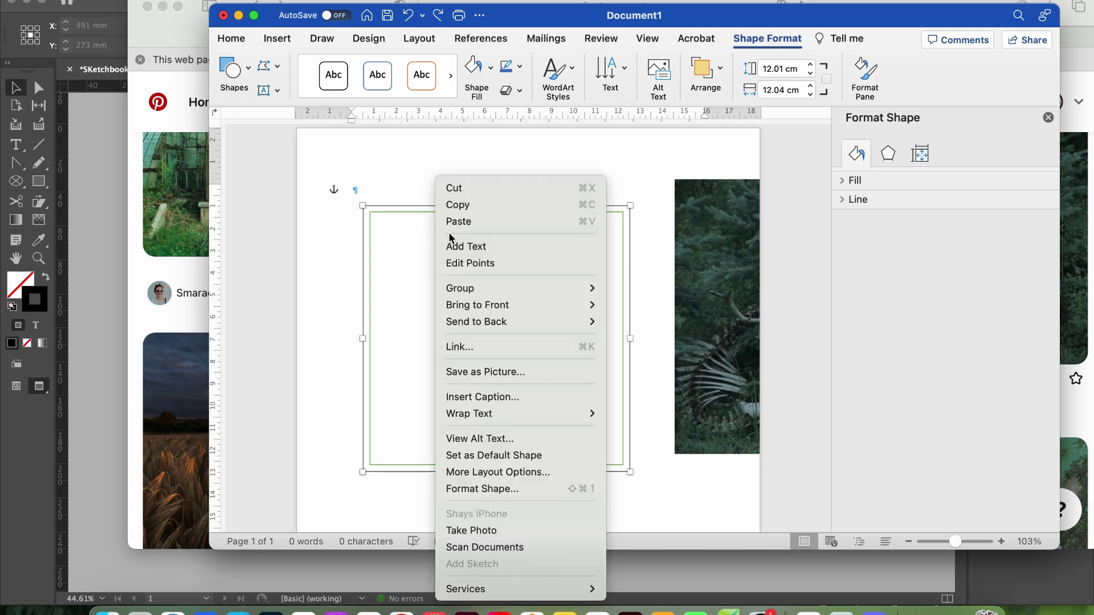
{"action": "mouse_move", "coordinate": [564, 299]}
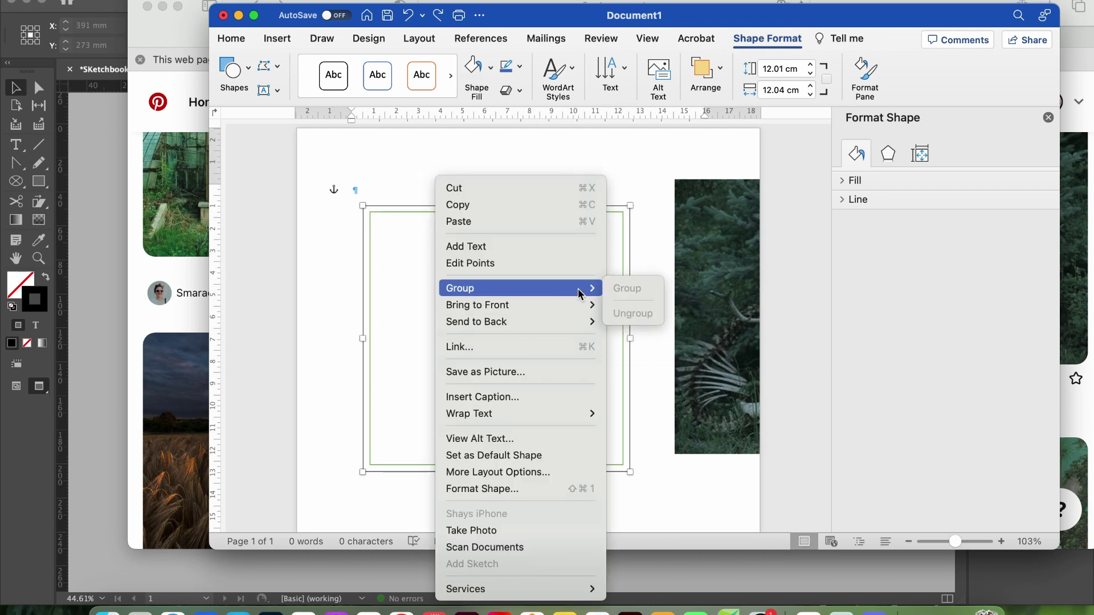
{"action": "left_click", "coordinate": [635, 400]}
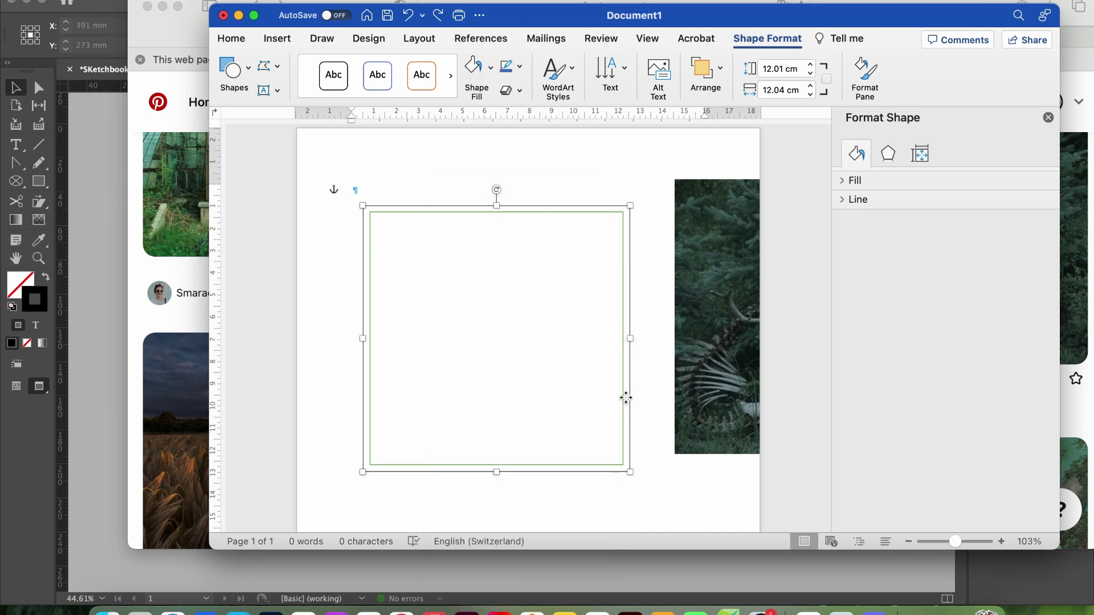
{"action": "left_click", "coordinate": [546, 176]}
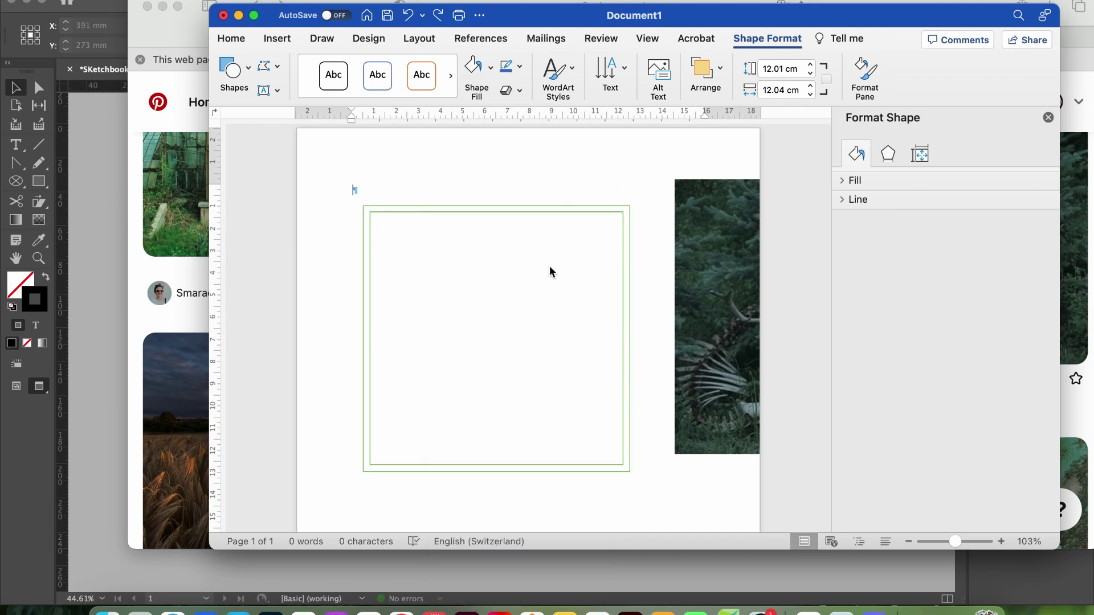
{"action": "key", "text": "super+a"}
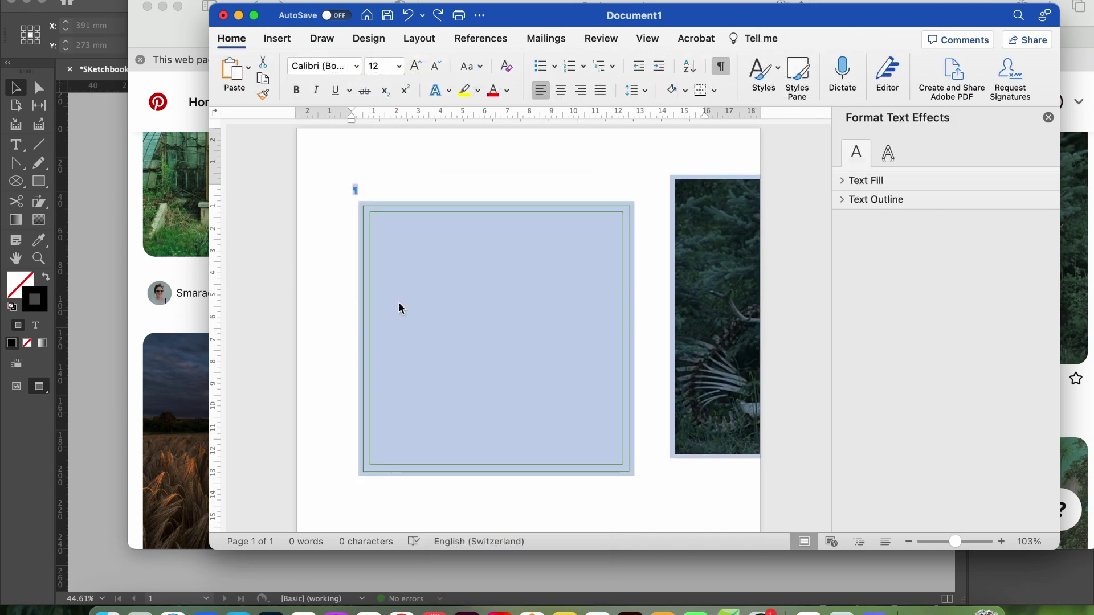
{"action": "left_click", "coordinate": [399, 308]}
{"action": "right_click", "coordinate": [399, 308]}
{"action": "mouse_move", "coordinate": [494, 293]}
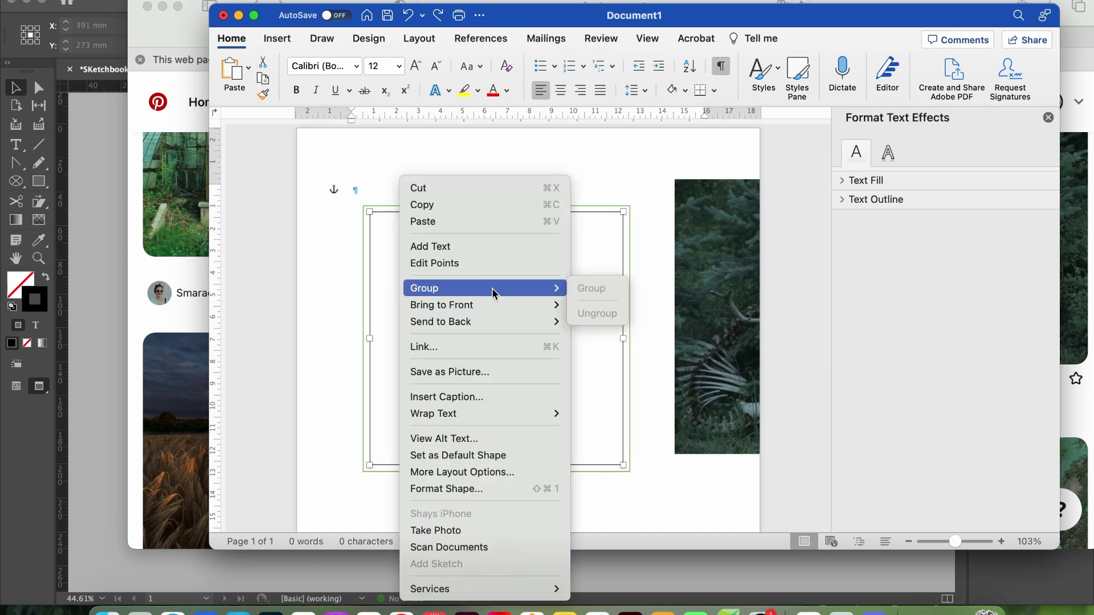
{"action": "left_click", "coordinate": [391, 302]}
{"action": "key", "text": "super+a"}
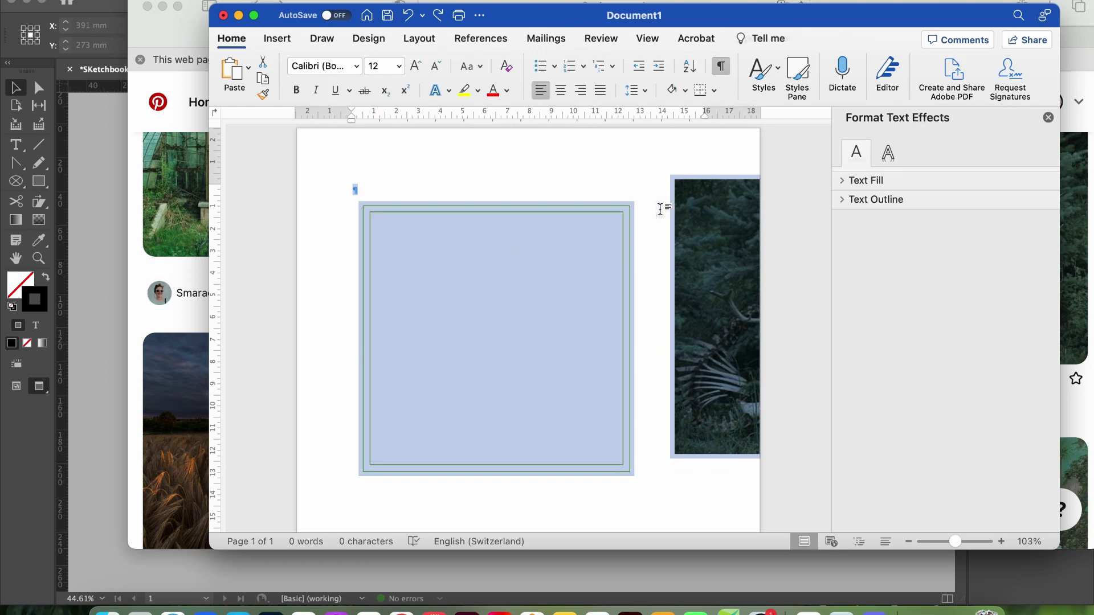
- Move the skeleton picture behind the left part of the nested squares
{"action": "left_click", "coordinate": [596, 220]}
{"action": "left_click_drag", "start_coordinate": [718, 207], "coordinate": [406, 228]}
- Switch to Safari and copy the image of the pale pink fuchsia flowers from the Pinterest pins
{"action": "left_click", "coordinate": [188, 294]}
{"action": "scroll", "coordinate": [574, 363], "scroll_direction": "down", "scroll_amount": 10}
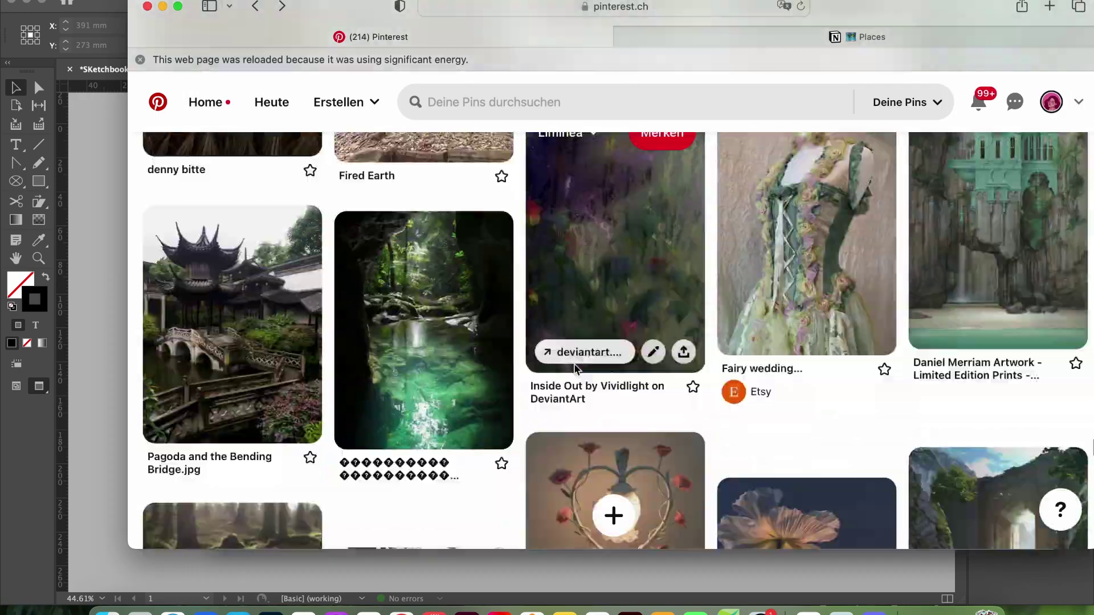
{"action": "scroll", "coordinate": [574, 363], "scroll_direction": "down", "scroll_amount": 10}
{"action": "scroll", "coordinate": [574, 363], "scroll_direction": "up", "scroll_amount": 10}
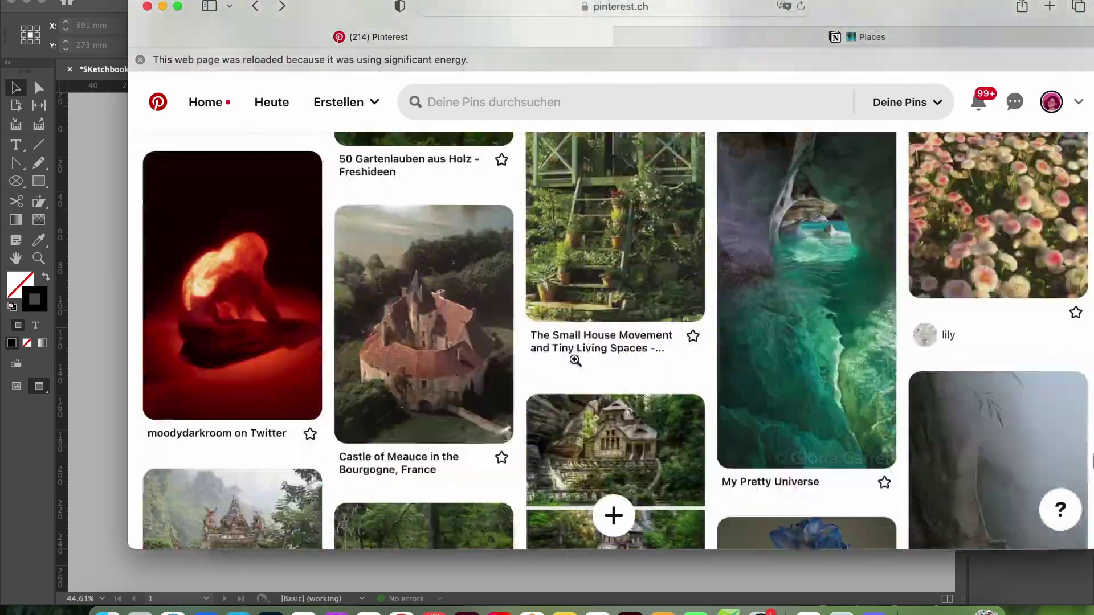
{"action": "scroll", "coordinate": [574, 359], "scroll_direction": "down", "scroll_amount": 3}
{"action": "scroll", "coordinate": [575, 359], "scroll_direction": "down", "scroll_amount": 15}
{"action": "scroll", "coordinate": [574, 359], "scroll_direction": "up", "scroll_amount": 8}
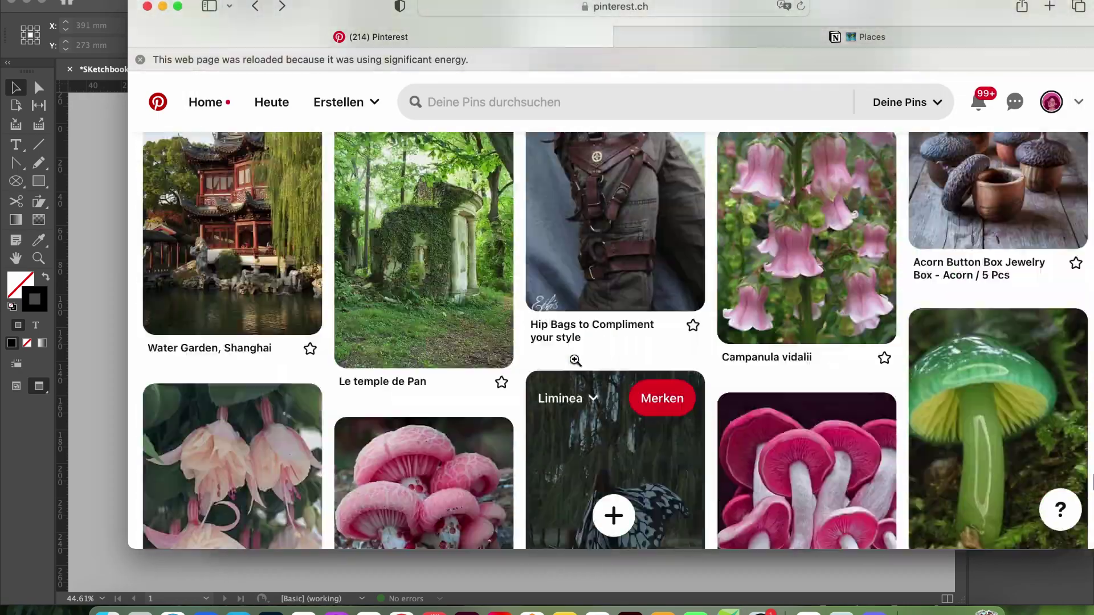
{"action": "scroll", "coordinate": [575, 360], "scroll_direction": "up", "scroll_amount": 15}
{"action": "right_click", "coordinate": [209, 248]}
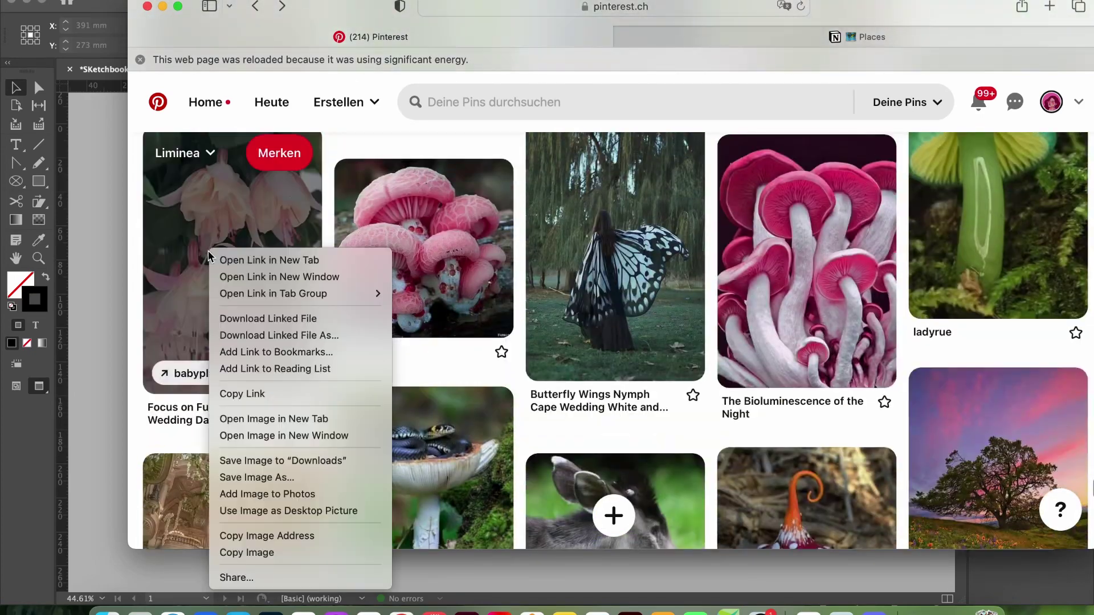
{"action": "left_click", "coordinate": [247, 552]}
- Switch to Word, paste the copied flower picture and change its text wrapping so it can be placed freely
{"action": "left_click", "coordinate": [809, 612]}
{"action": "right_click", "coordinate": [673, 266]}
{"action": "left_click", "coordinate": [716, 313]}
{"action": "left_click_drag", "start_coordinate": [473, 196], "coordinate": [580, 246]}
{"action": "left_click_drag", "start_coordinate": [517, 189], "coordinate": [643, 254]}
{"action": "right_click", "coordinate": [501, 193]}
{"action": "mouse_move", "coordinate": [562, 408]}
{"action": "left_click", "coordinate": [693, 507]}
- Position the flower picture behind the squares' upper-right corner, and shift the skeleton picture slightly left to cover their left side
{"action": "key", "text": "super+z"}
{"action": "right_click", "coordinate": [651, 165]}
{"action": "left_click", "coordinate": [592, 141]}
{"action": "right_click", "coordinate": [657, 267]}
{"action": "left_click", "coordinate": [698, 420]}
{"action": "left_click", "coordinate": [328, 239]}
{"action": "left_click_drag", "start_coordinate": [551, 288], "coordinate": [551, 247]}
{"action": "key", "text": "super+z"}
{"action": "left_click_drag", "start_coordinate": [641, 296], "coordinate": [648, 224]}
{"action": "left_click", "coordinate": [399, 240]}
{"action": "left_click_drag", "start_coordinate": [394, 209], "coordinate": [381, 209]}
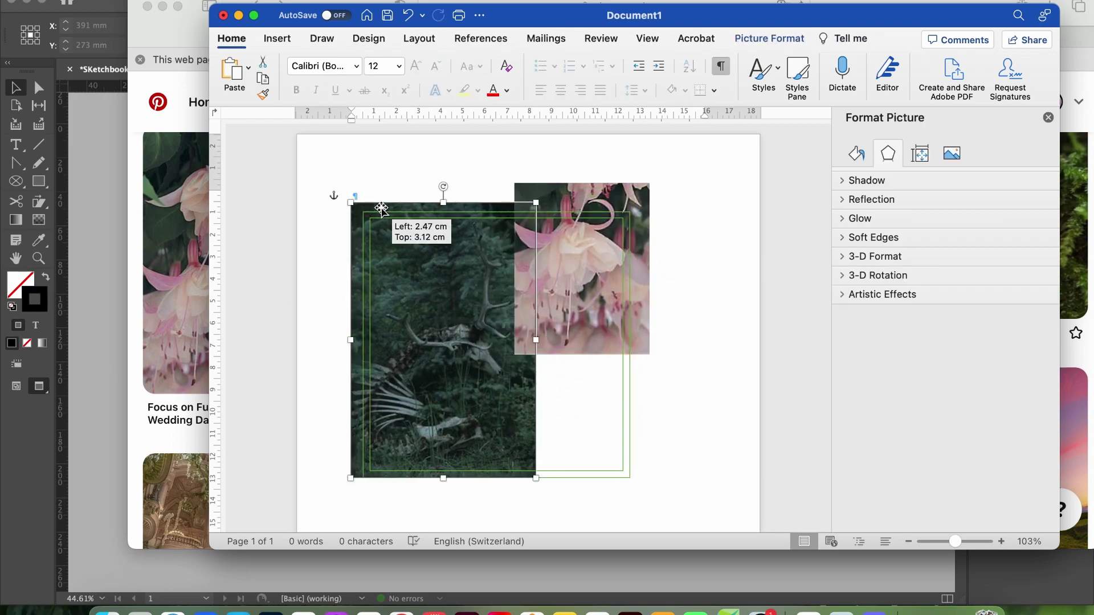
- Switch to Safari and copy the image of the green garden treehouse with stairs from the Pinterest pins
{"action": "key", "text": "super+Tab"}
{"action": "scroll", "coordinate": [589, 393], "scroll_direction": "down", "scroll_amount": 15}
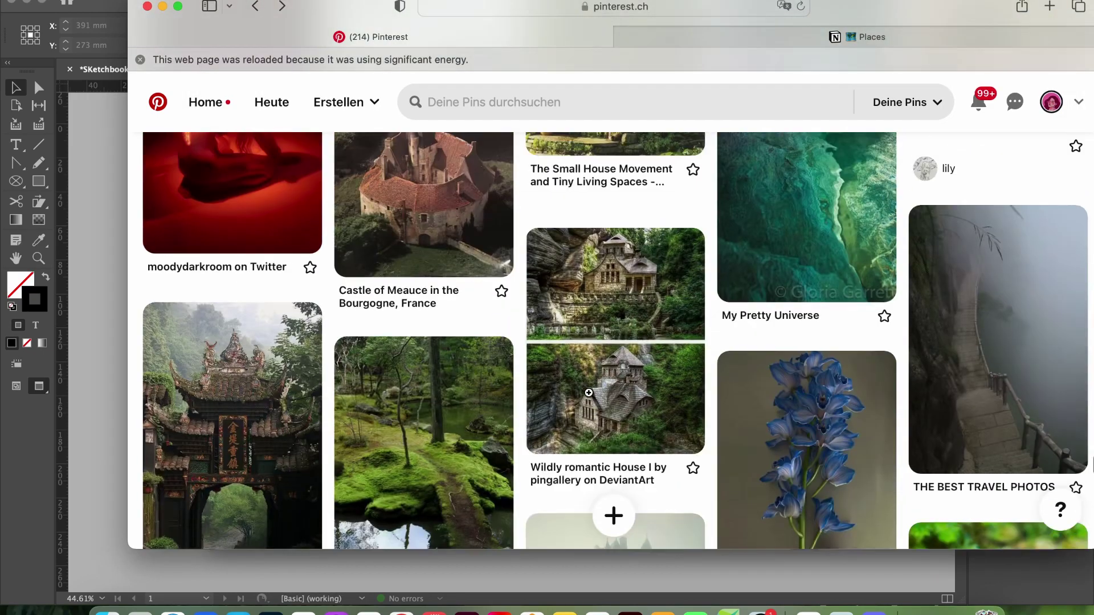
{"action": "scroll", "coordinate": [589, 393], "scroll_direction": "up", "scroll_amount": 5}
{"action": "scroll", "coordinate": [589, 393], "scroll_direction": "down", "scroll_amount": 9}
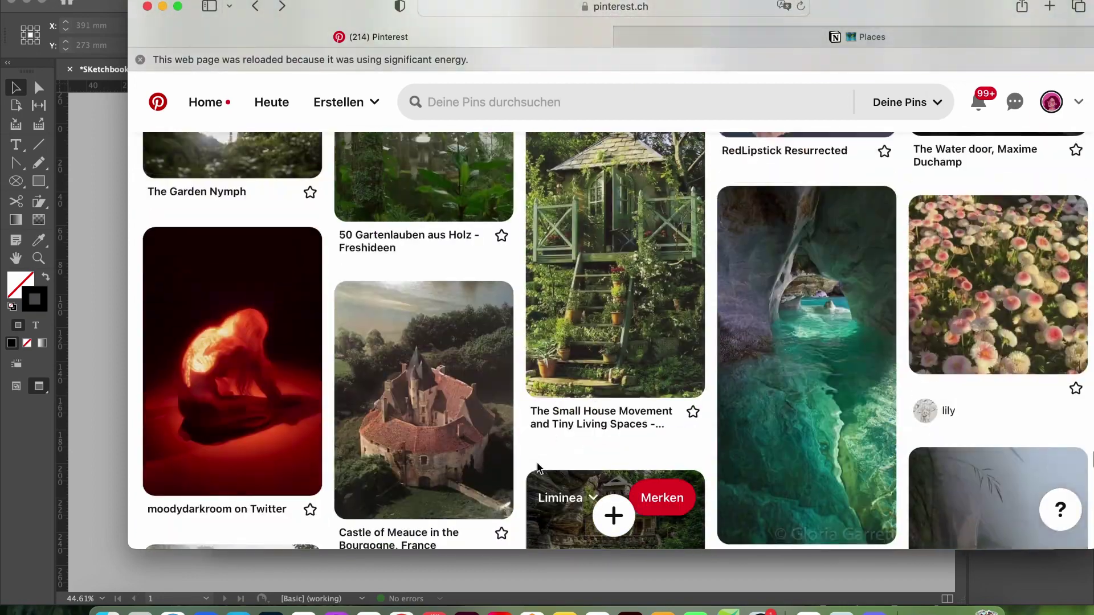
{"action": "scroll", "coordinate": [589, 393], "scroll_direction": "up", "scroll_amount": 2}
{"action": "right_click", "coordinate": [649, 245]}
{"action": "left_click", "coordinate": [717, 321]}
- Switch to Word, paste the treehouse picture and set its text wrapping so it sits behind the square outlines
{"action": "left_click", "coordinate": [805, 611]}
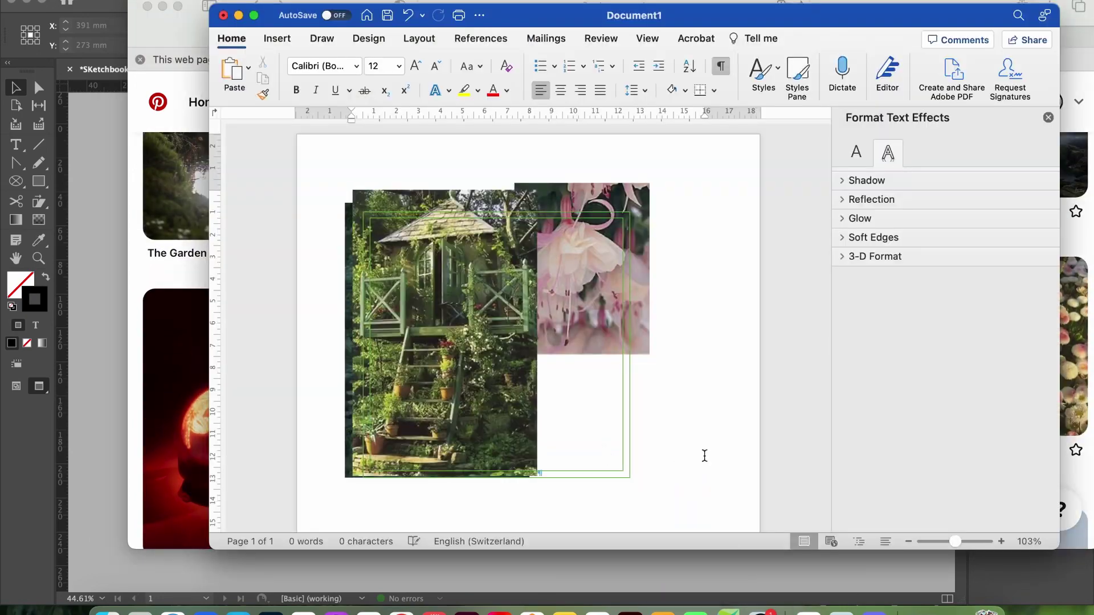
{"action": "right_click", "coordinate": [492, 197]}
{"action": "left_click", "coordinate": [678, 497]}
- Shrink the treehouse picture to about the flower picture's width, place it directly below the flowers, and deselect it
{"action": "left_click_drag", "start_coordinate": [469, 204], "coordinate": [568, 316]}
{"action": "left_click_drag", "start_coordinate": [452, 306], "coordinate": [498, 379]}
{"action": "scroll", "coordinate": [559, 324], "scroll_direction": "down", "scroll_amount": 7}
{"action": "scroll", "coordinate": [561, 342], "scroll_direction": "up", "scroll_amount": 3}
{"action": "left_click_drag", "start_coordinate": [569, 426], "coordinate": [581, 384]}
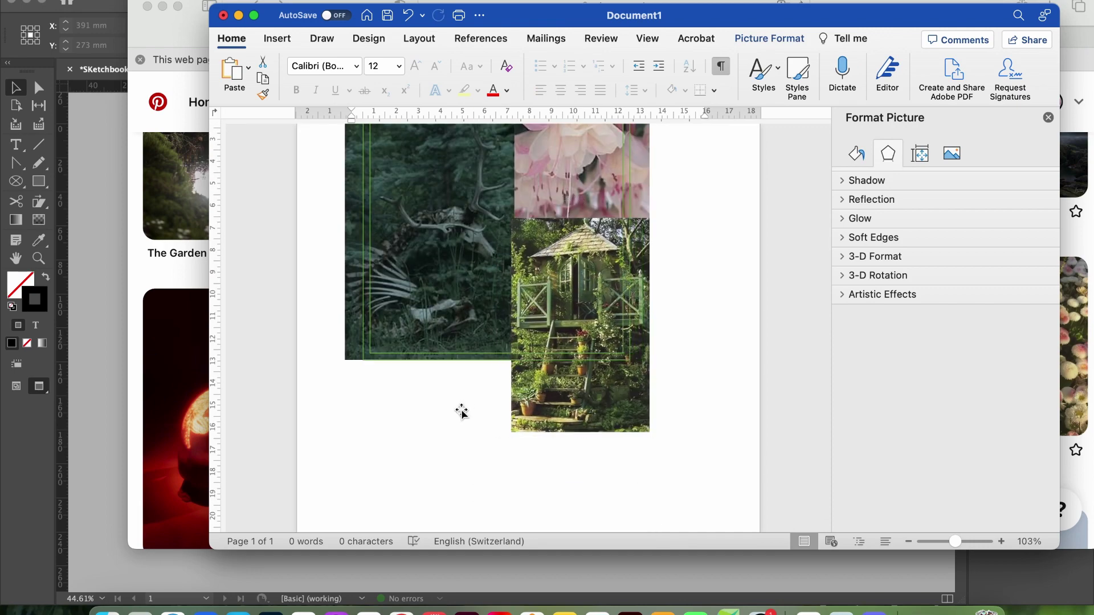
{"action": "left_click", "coordinate": [462, 412]}
{"action": "scroll", "coordinate": [456, 415], "scroll_direction": "up", "scroll_amount": 5}
{"action": "left_click", "coordinate": [621, 377]}
{"action": "left_click", "coordinate": [753, 354]}
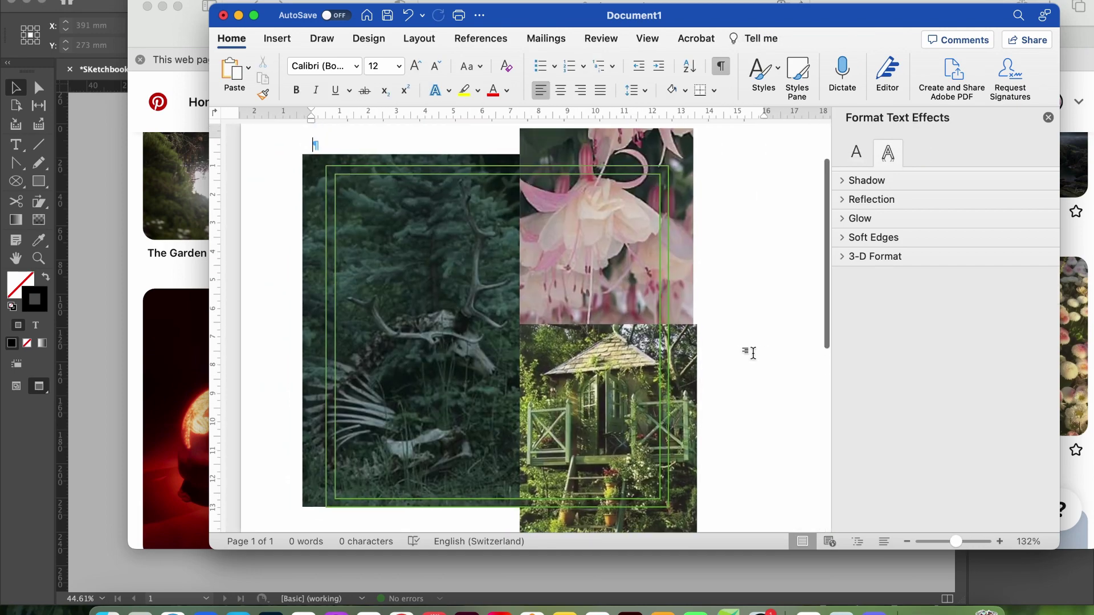
- Copy the image of the purple bracket mushrooms on a log from the Pinterest pins in Safari
{"action": "scroll", "coordinate": [753, 356], "scroll_direction": "down", "scroll_amount": 5}
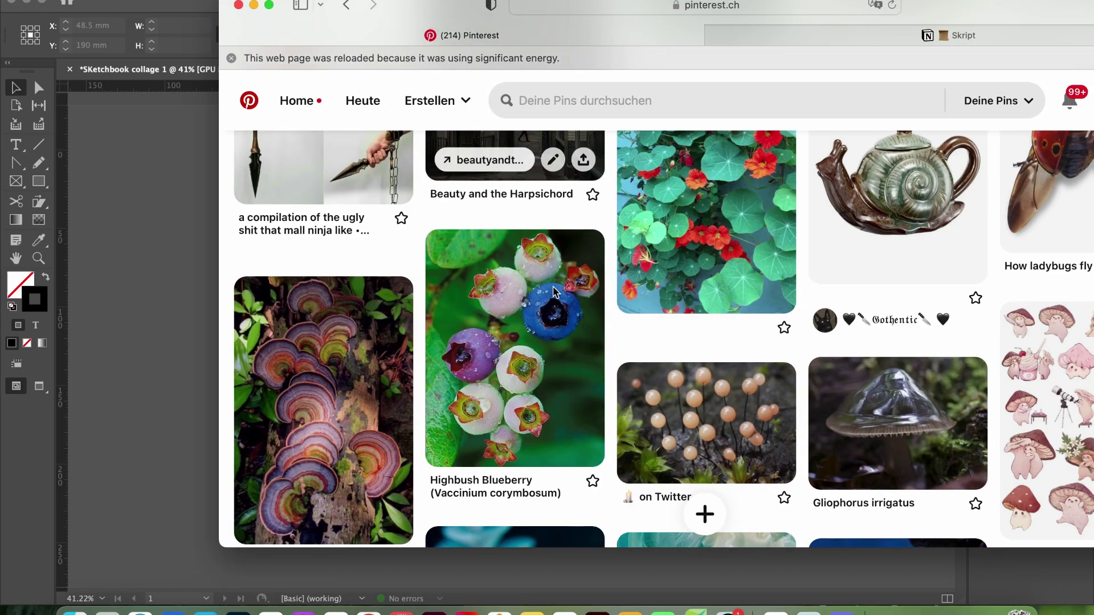
{"action": "scroll", "coordinate": [368, 328], "scroll_direction": "down", "scroll_amount": 2}
{"action": "right_click", "coordinate": [368, 327]}
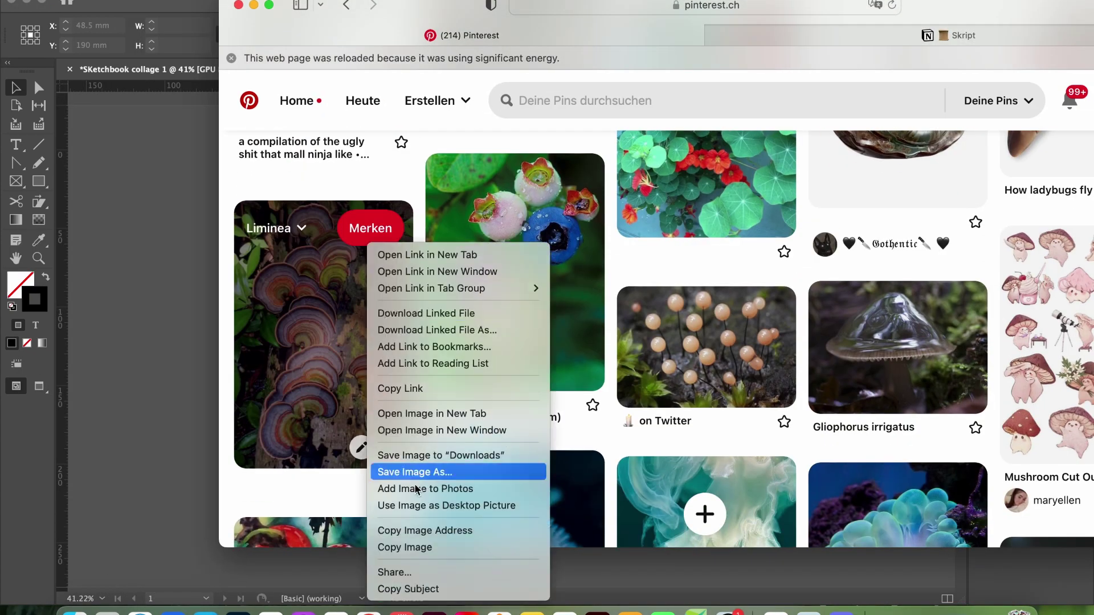
{"action": "left_click", "coordinate": [393, 550]}
- Paste the bracket mushroom image into the InDesign sketchbook collage, reposition it in preview mode, and return to Safari
{"action": "key", "text": "super+m"}
{"action": "right_click", "coordinate": [627, 283]}
{"action": "left_click", "coordinate": [665, 292]}
{"action": "left_click_drag", "start_coordinate": [700, 364], "coordinate": [740, 250]}
{"action": "key", "text": "w"}
{"action": "left_click_drag", "start_coordinate": [584, 481], "coordinate": [596, 561]}
{"action": "key", "text": "super+Tab"}
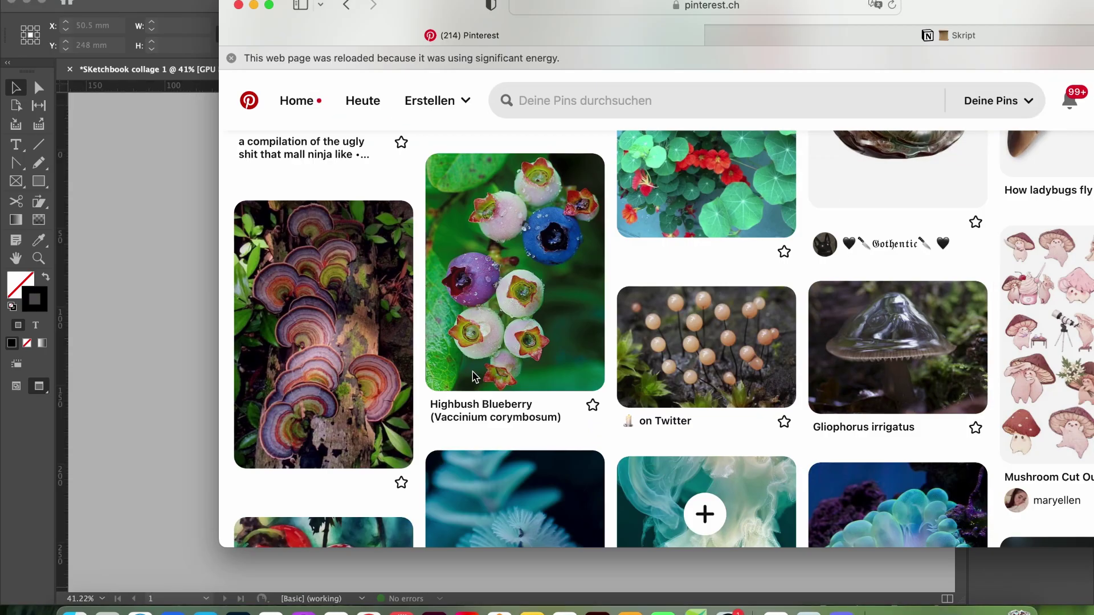
- Look through the Pinterest pins for another picture that suits the sketchbook collage
{"action": "scroll", "coordinate": [598, 307], "scroll_direction": "down", "scroll_amount": 10}
{"action": "scroll", "coordinate": [595, 308], "scroll_direction": "up", "scroll_amount": 5}
{"action": "scroll", "coordinate": [595, 308], "scroll_direction": "down", "scroll_amount": 2}
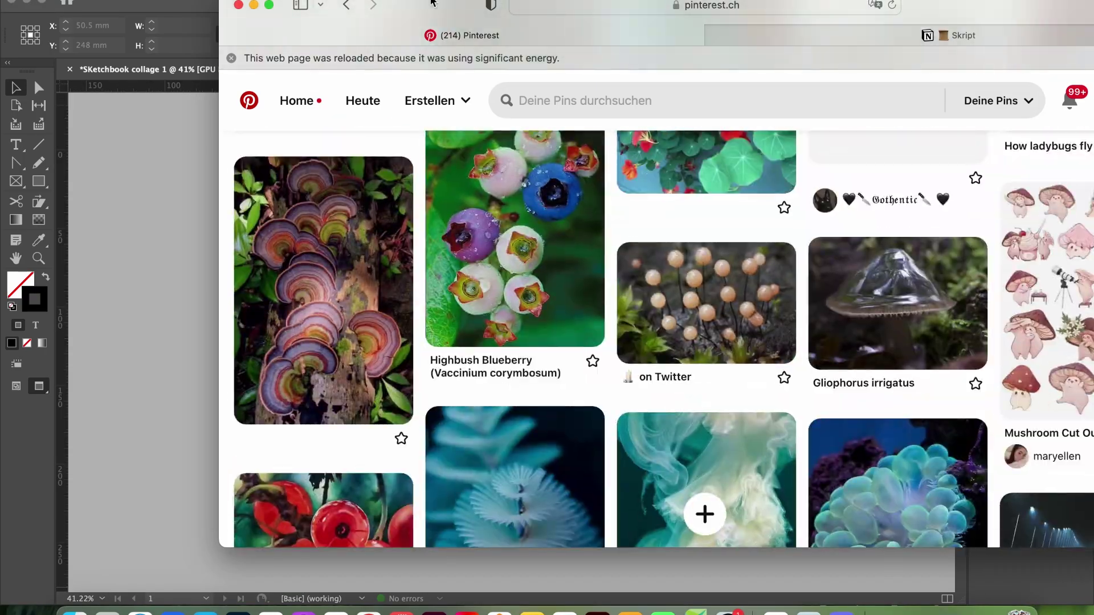
{"action": "scroll", "coordinate": [547, 307], "scroll_direction": "up", "scroll_amount": 6}
{"action": "scroll", "coordinate": [509, 311], "scroll_direction": "down", "scroll_amount": 15}
{"action": "scroll", "coordinate": [509, 310], "scroll_direction": "down", "scroll_amount": 12}
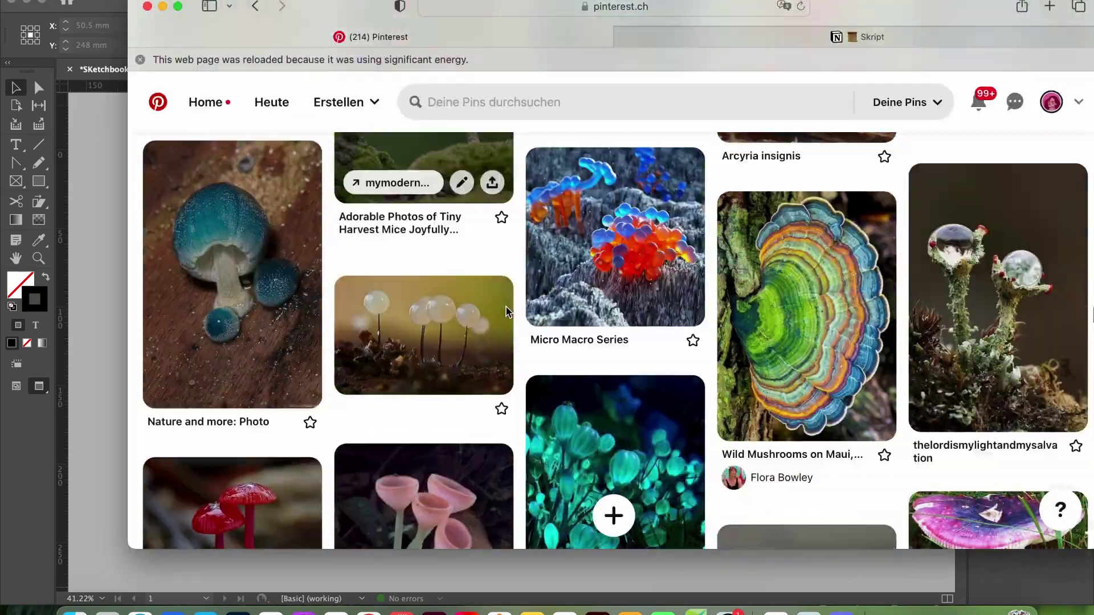
{"action": "scroll", "coordinate": [479, 370], "scroll_direction": "up", "scroll_amount": 4}
{"action": "scroll", "coordinate": [474, 421], "scroll_direction": "down", "scroll_amount": 4}
{"action": "scroll", "coordinate": [456, 370], "scroll_direction": "down", "scroll_amount": 1}
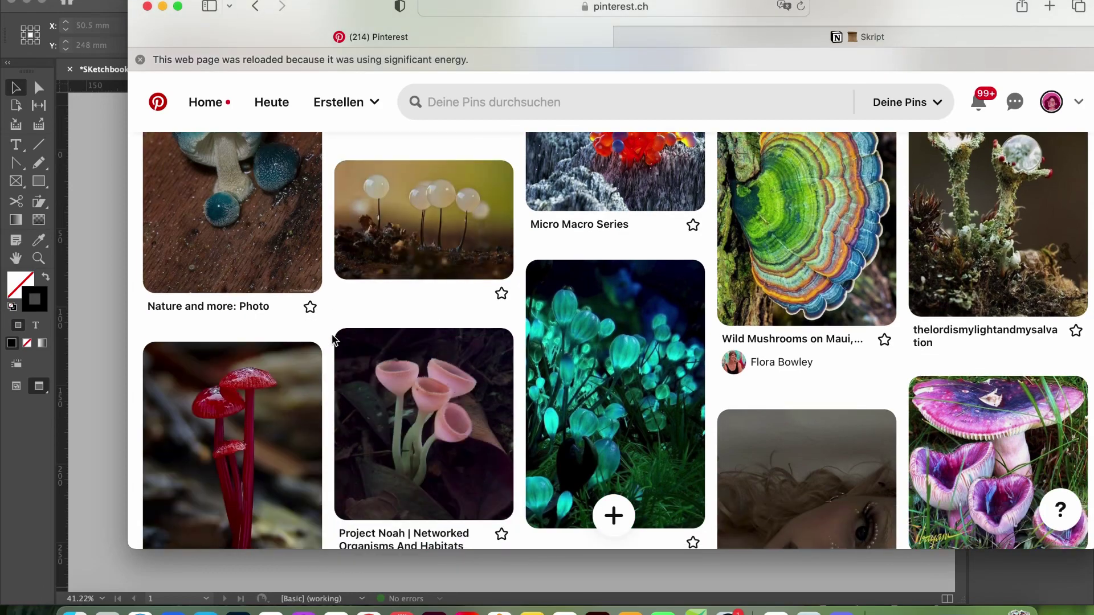
{"action": "scroll", "coordinate": [513, 296], "scroll_direction": "up", "scroll_amount": 3}
{"action": "scroll", "coordinate": [579, 280], "scroll_direction": "down", "scroll_amount": 15}
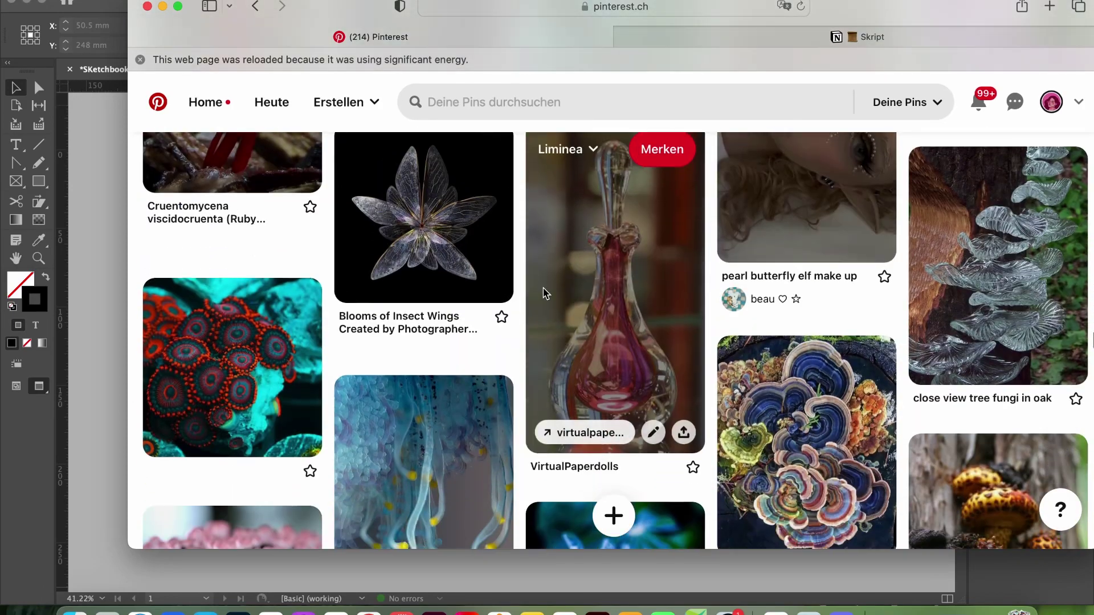
{"action": "scroll", "coordinate": [503, 358], "scroll_direction": "up", "scroll_amount": 1}
{"action": "scroll", "coordinate": [513, 368], "scroll_direction": "down", "scroll_amount": 10}
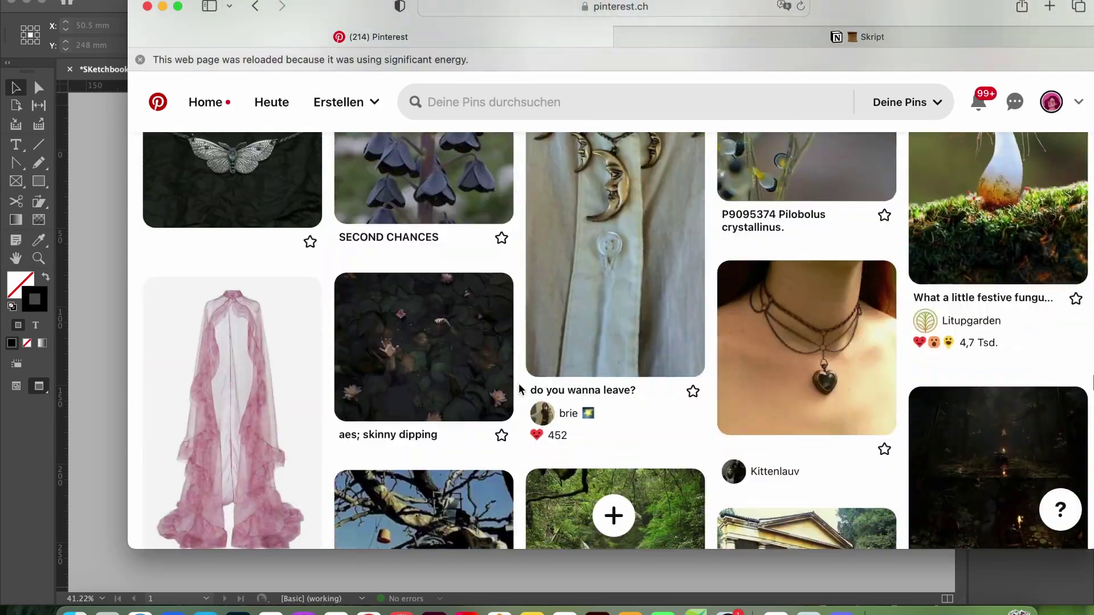
{"action": "scroll", "coordinate": [523, 377], "scroll_direction": "down", "scroll_amount": 15}
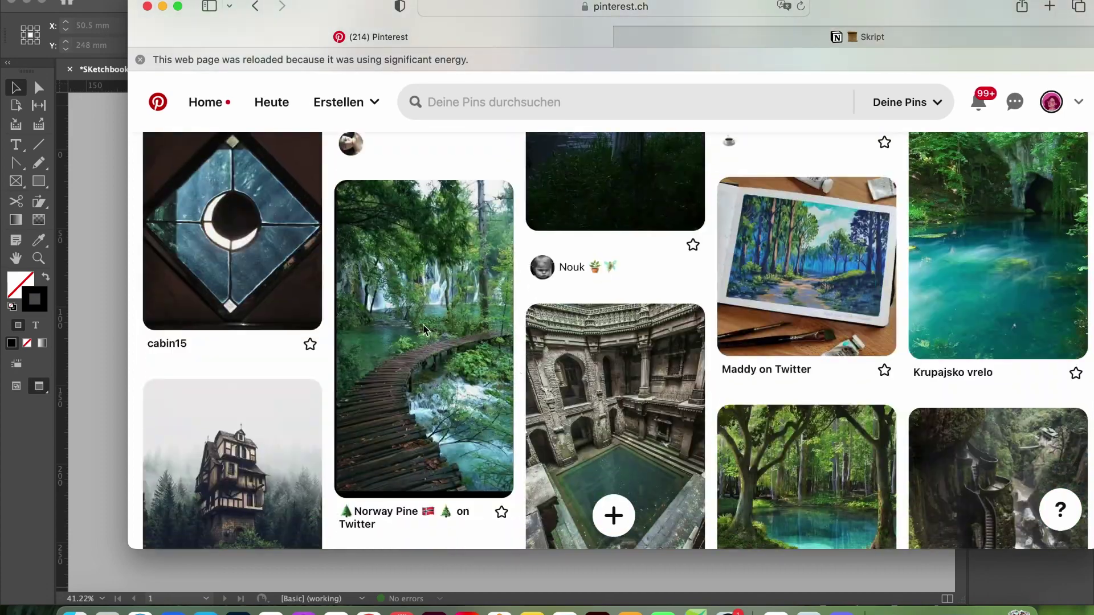
- Copy the crescent moon window image captioned cabin15 from the Pinterest pins and paste it into the InDesign collage
{"action": "right_click", "coordinate": [265, 244]}
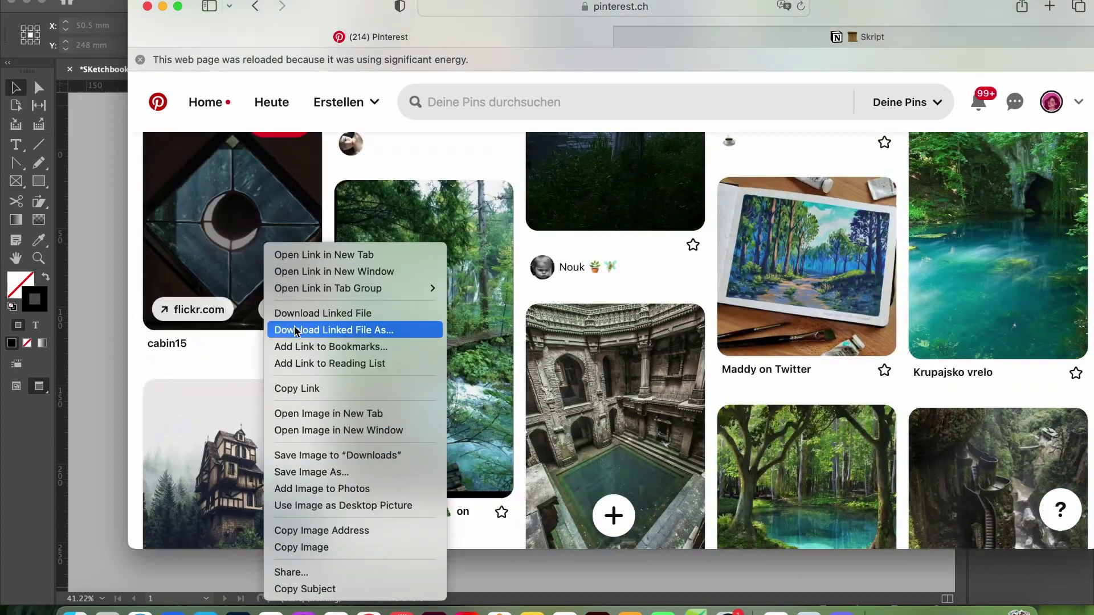
{"action": "key", "text": "Escape"}
{"action": "scroll", "coordinate": [420, 228], "scroll_direction": "up", "scroll_amount": 2}
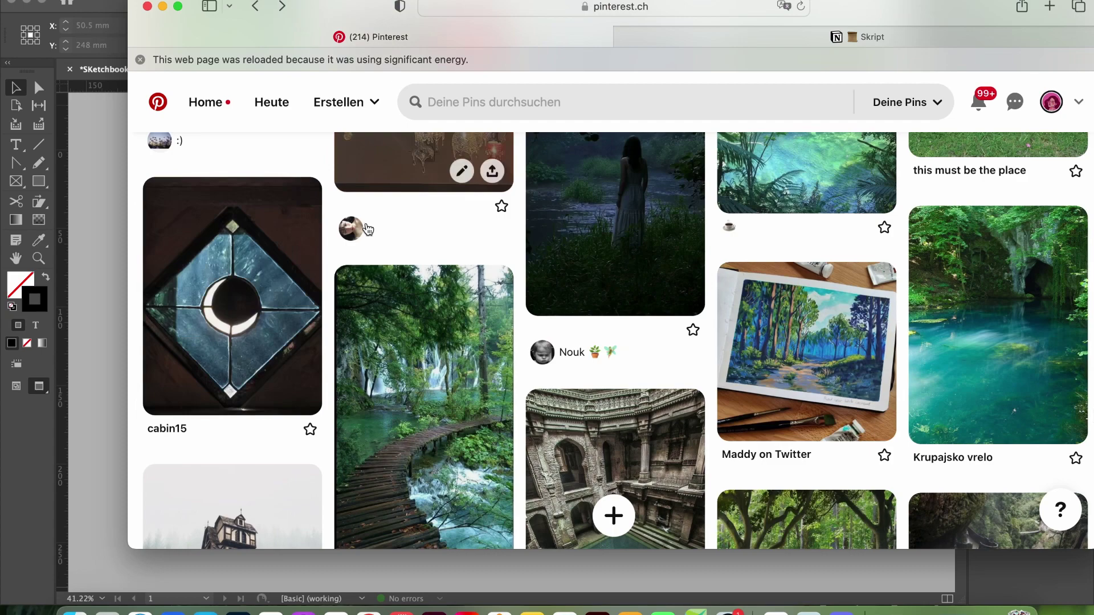
{"action": "scroll", "coordinate": [456, 303], "scroll_direction": "down", "scroll_amount": 5}
{"action": "scroll", "coordinate": [456, 304], "scroll_direction": "down", "scroll_amount": 5}
{"action": "left_click", "coordinate": [110, 288]}
{"action": "key", "text": "super+v"}
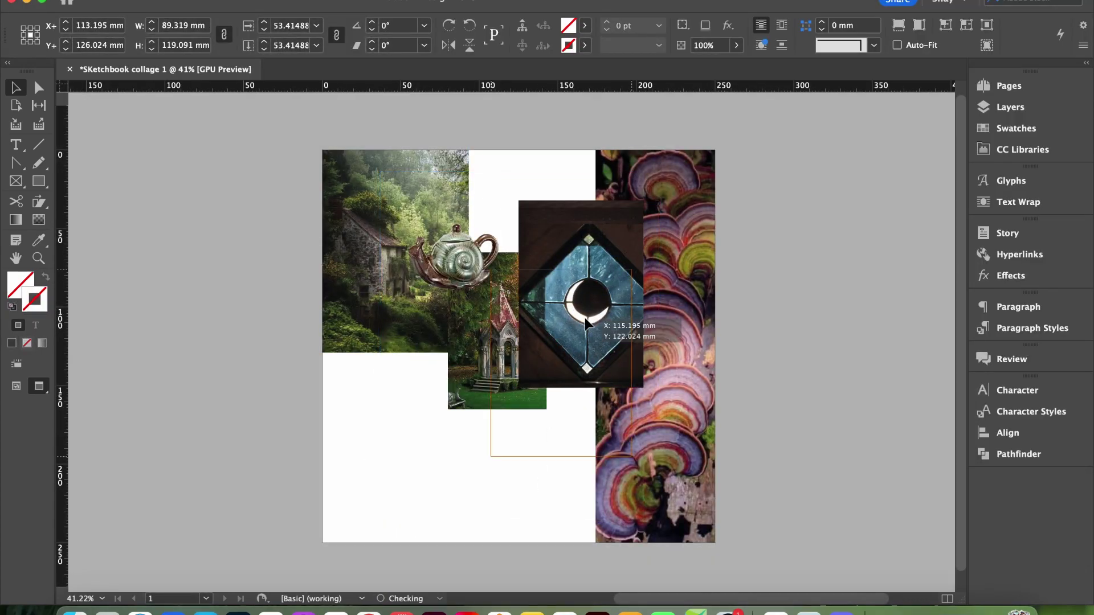
- Shrink the moon window picture to about 46 mm wide and place it over the cottage picture's lower-right corner, beside the gazebo picture
{"action": "left_click_drag", "start_coordinate": [587, 324], "coordinate": [483, 391]}
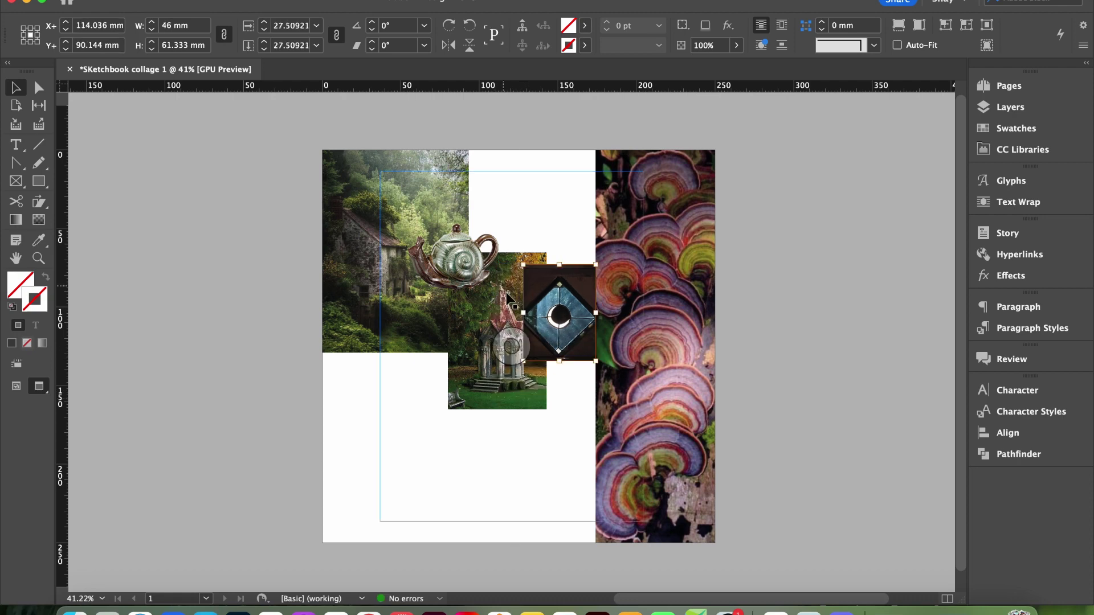
{"action": "right_click", "coordinate": [540, 308]}
{"action": "left_click_drag", "start_coordinate": [578, 290], "coordinate": [578, 268]}
{"action": "mouse_move", "coordinate": [600, 188]}
{"action": "left_mouse_down"}
{"action": "mouse_move", "coordinate": [564, 300]}
{"action": "mouse_move", "coordinate": [605, 188]}
{"action": "left_mouse_up"}
{"action": "left_click_drag", "start_coordinate": [441, 364], "coordinate": [441, 387]}
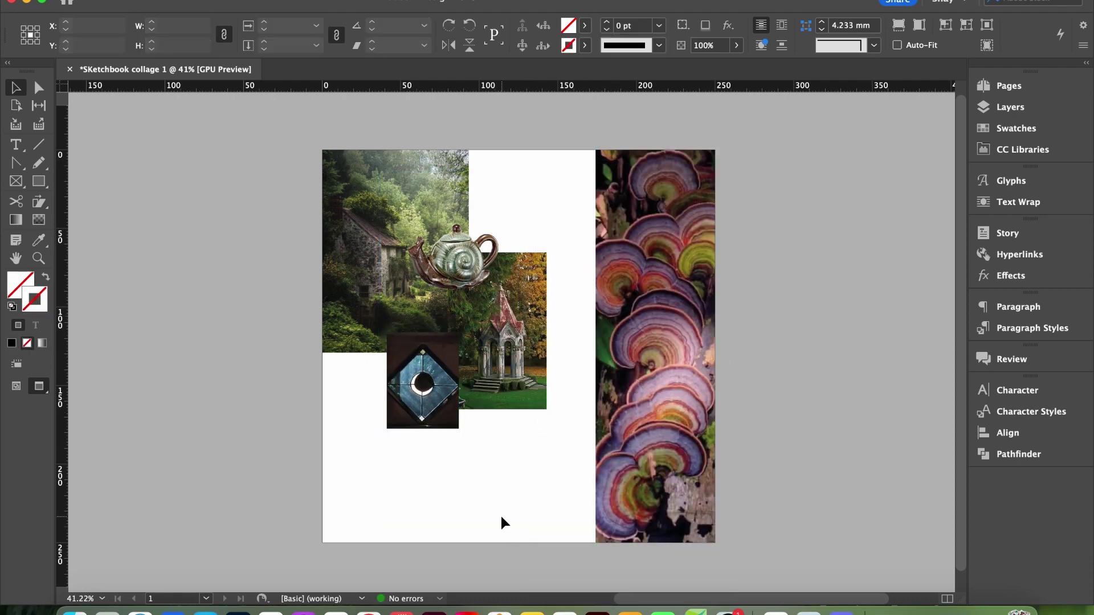
{"action": "left_click", "coordinate": [500, 520]}
- Switch to Safari and copy the image of the green overgrown room with tall paned windows from the Pinterest pins
{"action": "key", "text": "super+Tab"}
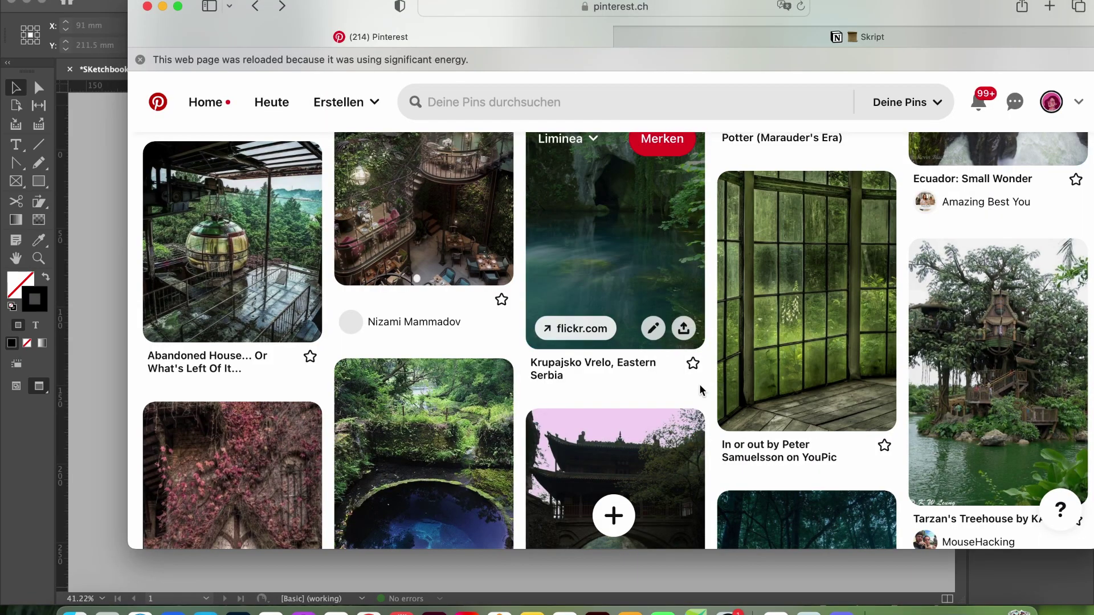
{"action": "right_click", "coordinate": [833, 257]}
{"action": "left_click", "coordinate": [877, 564]}
{"action": "scroll", "coordinate": [457, 315], "scroll_direction": "down", "scroll_amount": 3}
{"action": "scroll", "coordinate": [455, 310], "scroll_direction": "up", "scroll_amount": 1}
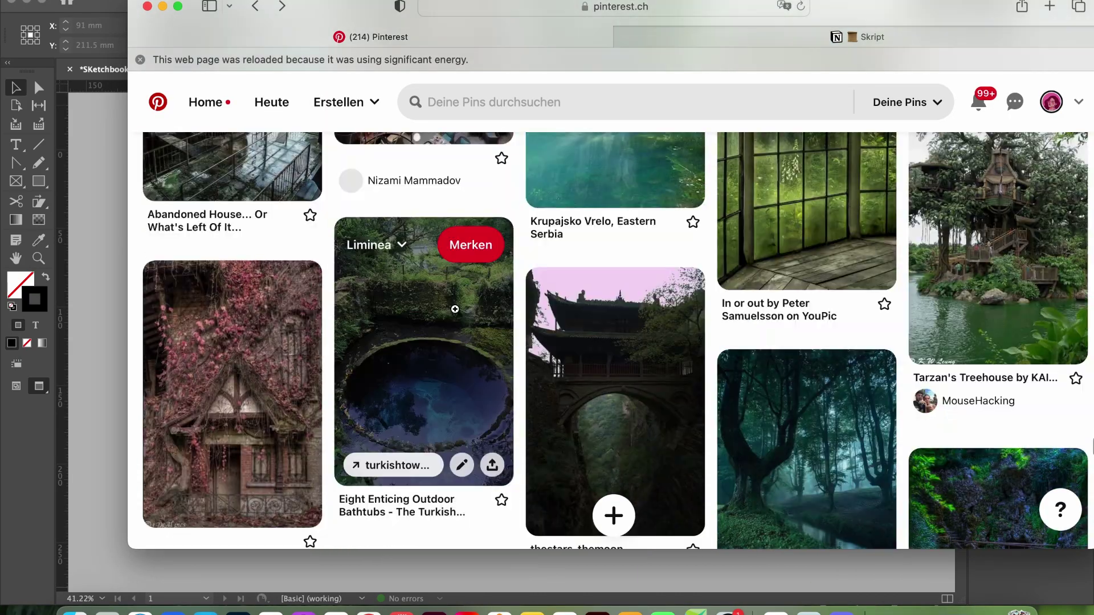
- Paste the green window picture into the InDesign collage, shrink it to about 94 mm wide and place it below the cottage picture
{"action": "key", "text": "super+Tab"}
{"action": "key", "text": "super+v"}
{"action": "left_click_drag", "start_coordinate": [383, 540], "coordinate": [434, 439]}
{"action": "right_click", "coordinate": [405, 464]}
{"action": "mouse_move", "coordinate": [450, 355]}
{"action": "left_click", "coordinate": [630, 414]}
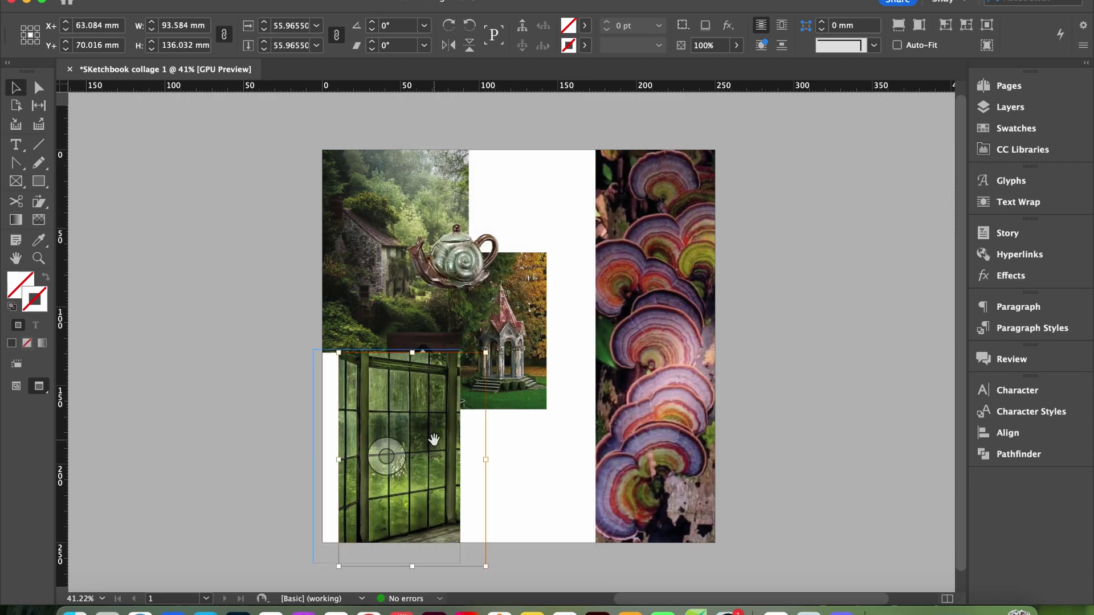
{"action": "right_click", "coordinate": [434, 439]}
{"action": "mouse_move", "coordinate": [525, 357]}
{"action": "left_click", "coordinate": [708, 349]}
- Move the green window picture to the bottom of the layer stack and make it fill its frame proportionally from the page's left edge
{"action": "left_click", "coordinate": [1010, 107]}
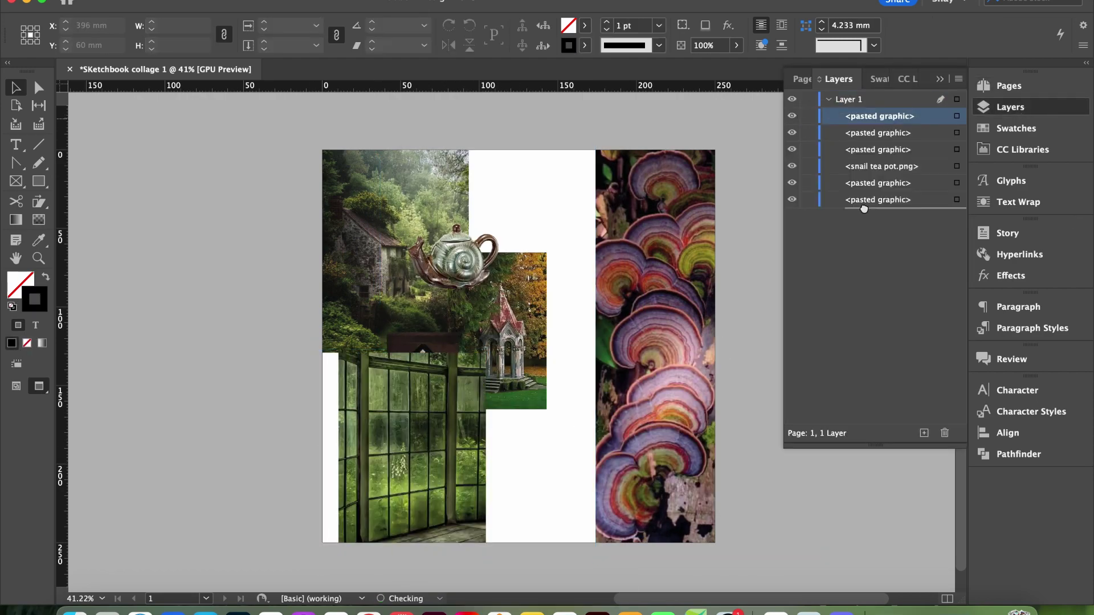
{"action": "left_click_drag", "start_coordinate": [864, 209], "coordinate": [864, 207]}
{"action": "right_click", "coordinate": [372, 507]}
{"action": "mouse_move", "coordinate": [542, 338]}
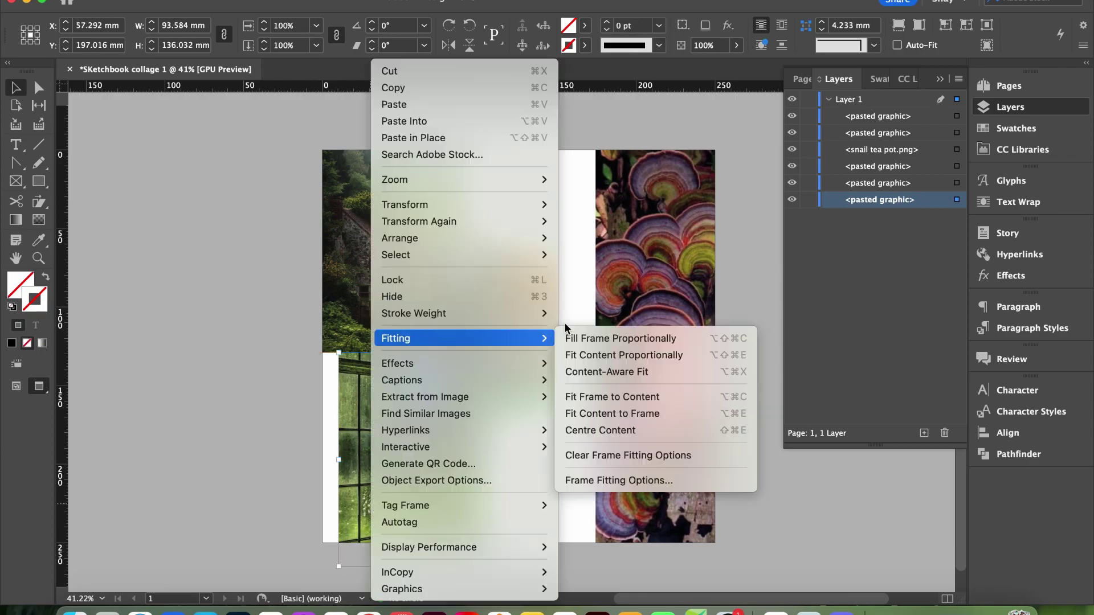
{"action": "left_click", "coordinate": [605, 338]}
{"action": "left_click", "coordinate": [221, 415]}
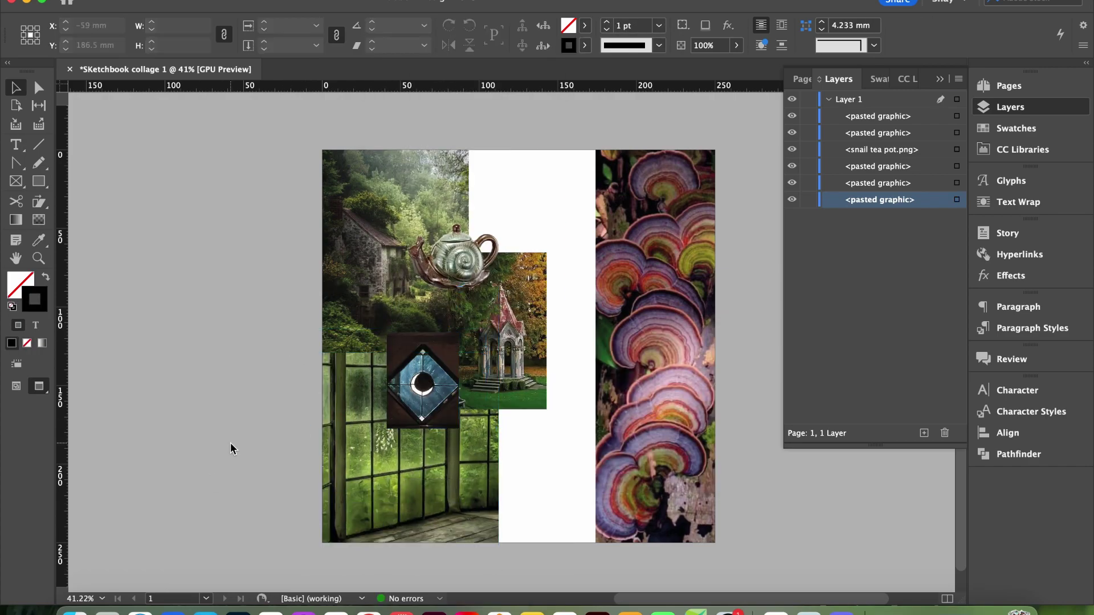
- Switch to Safari and copy the image of the brick house covered in red ivy from the Pinterest pins
{"action": "key", "text": "super+Tab"}
{"action": "scroll", "coordinate": [306, 426], "scroll_direction": "down", "scroll_amount": 10}
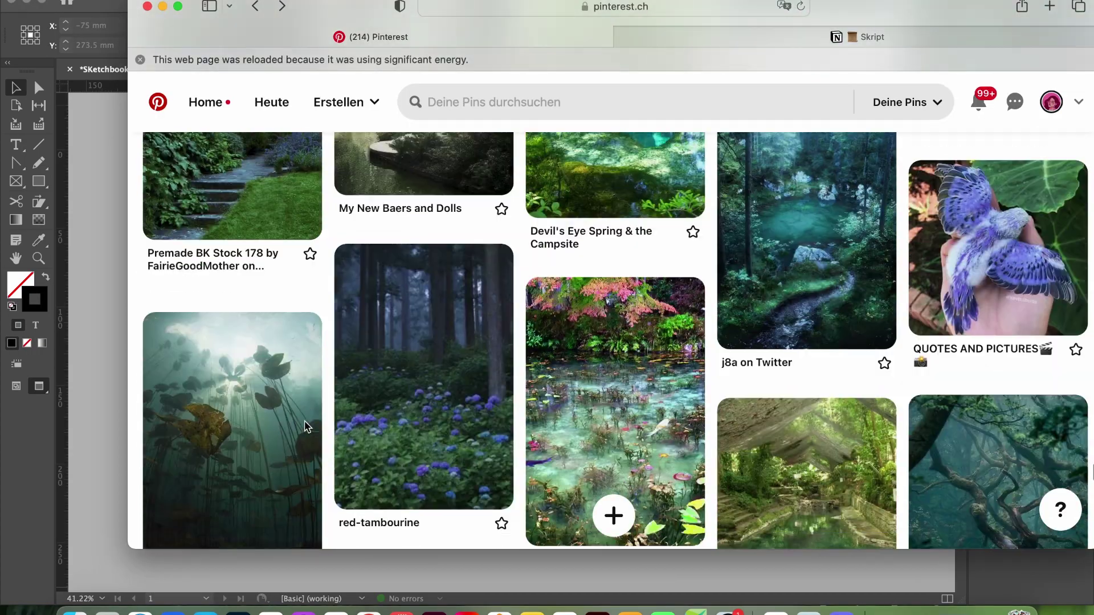
{"action": "scroll", "coordinate": [306, 426], "scroll_direction": "down", "scroll_amount": 3}
{"action": "scroll", "coordinate": [291, 406], "scroll_direction": "up", "scroll_amount": 10}
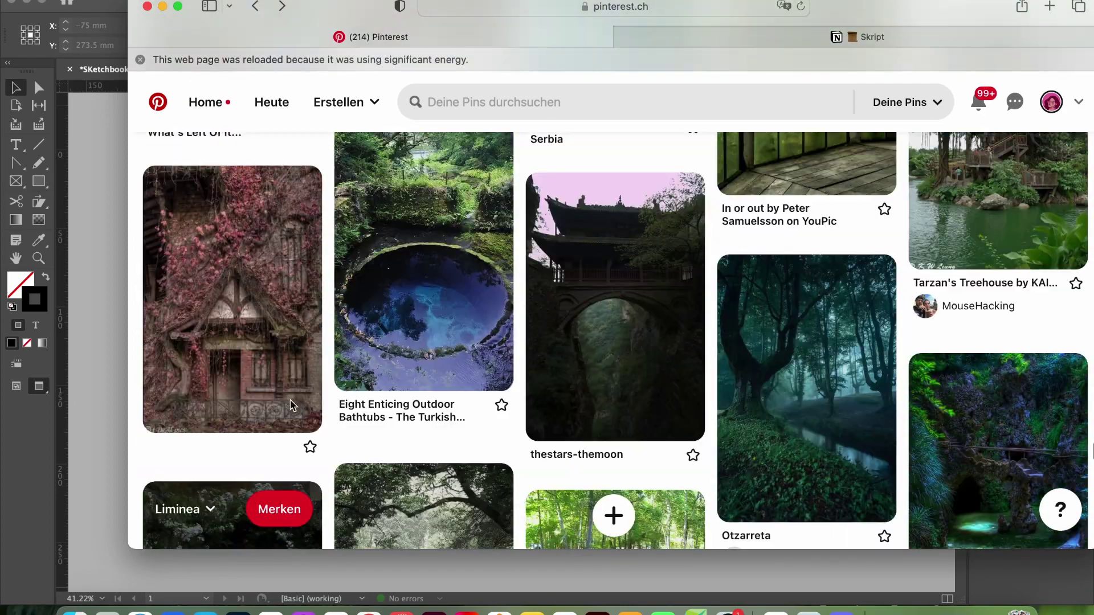
{"action": "scroll", "coordinate": [292, 405], "scroll_direction": "up", "scroll_amount": 4}
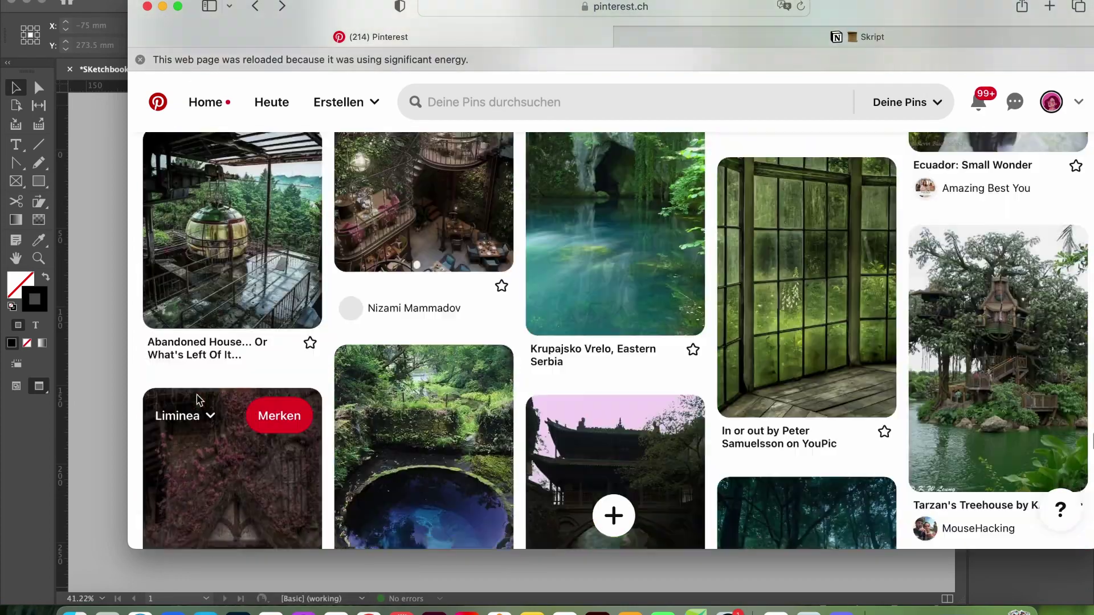
{"action": "scroll", "coordinate": [205, 393], "scroll_direction": "down", "scroll_amount": 4}
{"action": "right_click", "coordinate": [213, 246]}
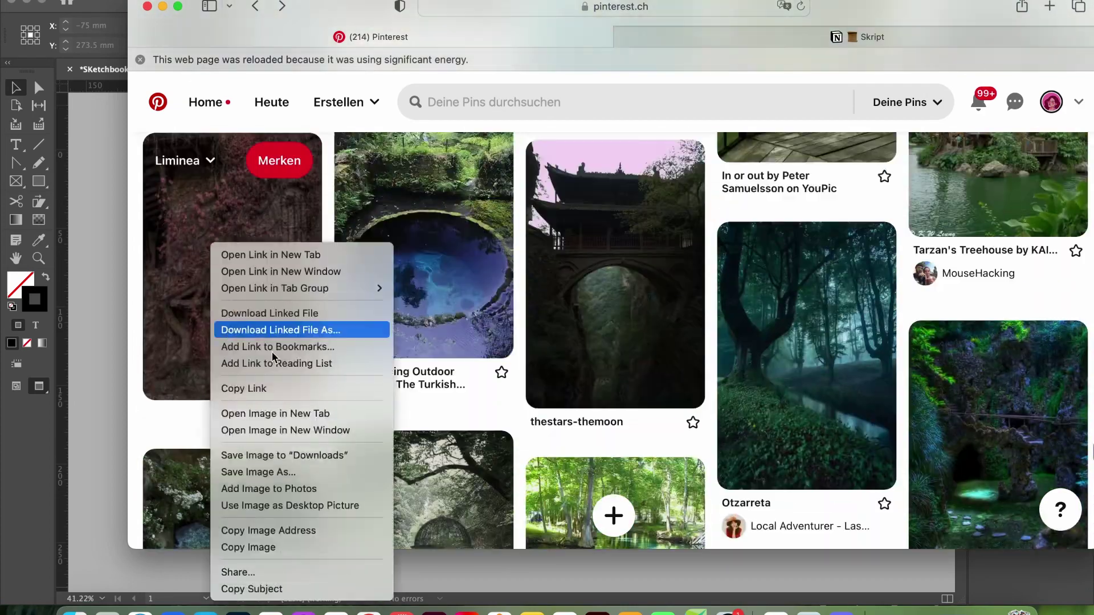
{"action": "left_click", "coordinate": [255, 547]}
- Paste the ivy house picture into the InDesign collage, shrink it to about 111 mm wide at the page's lower edge and layer it behind the gazebo
{"action": "key", "text": "super+Tab"}
{"action": "right_click", "coordinate": [244, 384]}
{"action": "left_click", "coordinate": [268, 394]}
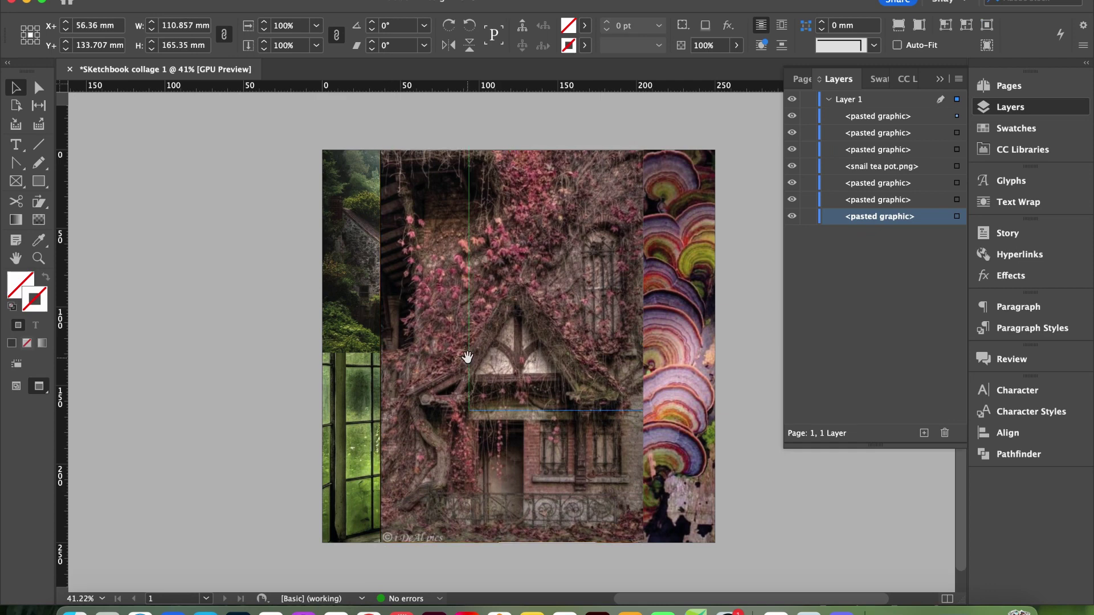
{"action": "left_click_drag", "start_coordinate": [467, 358], "coordinate": [578, 428]}
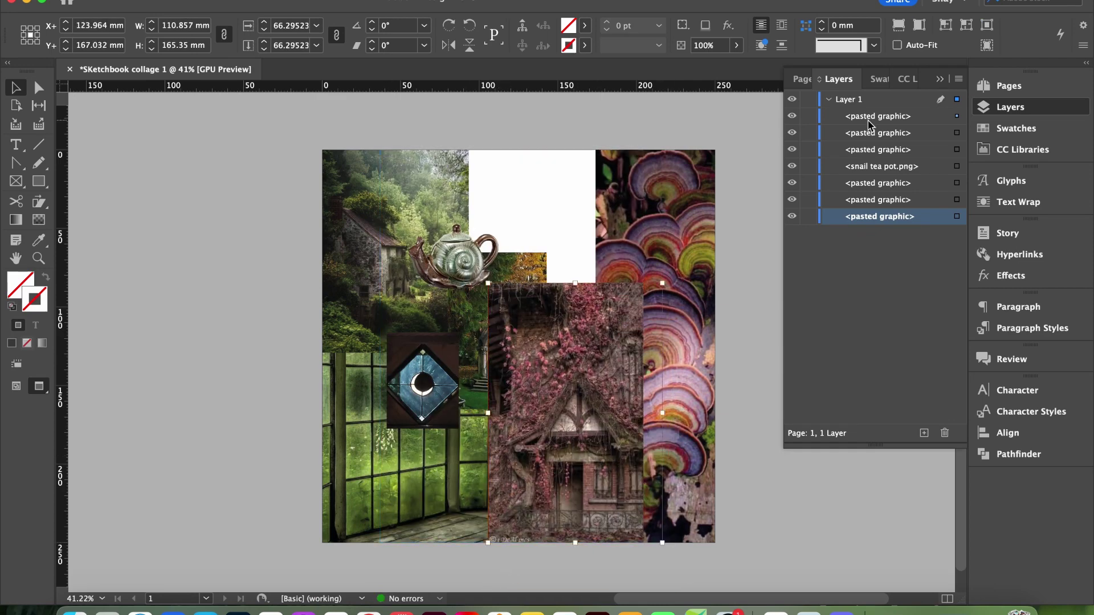
{"action": "left_click_drag", "start_coordinate": [870, 124], "coordinate": [845, 208]}
- Move the bracket mushroom picture to the bottom of the layer stack and shift the ivy house picture slightly down
{"action": "left_click", "coordinate": [792, 182]}
{"action": "left_click", "coordinate": [792, 182]}
{"action": "left_click", "coordinate": [792, 132]}
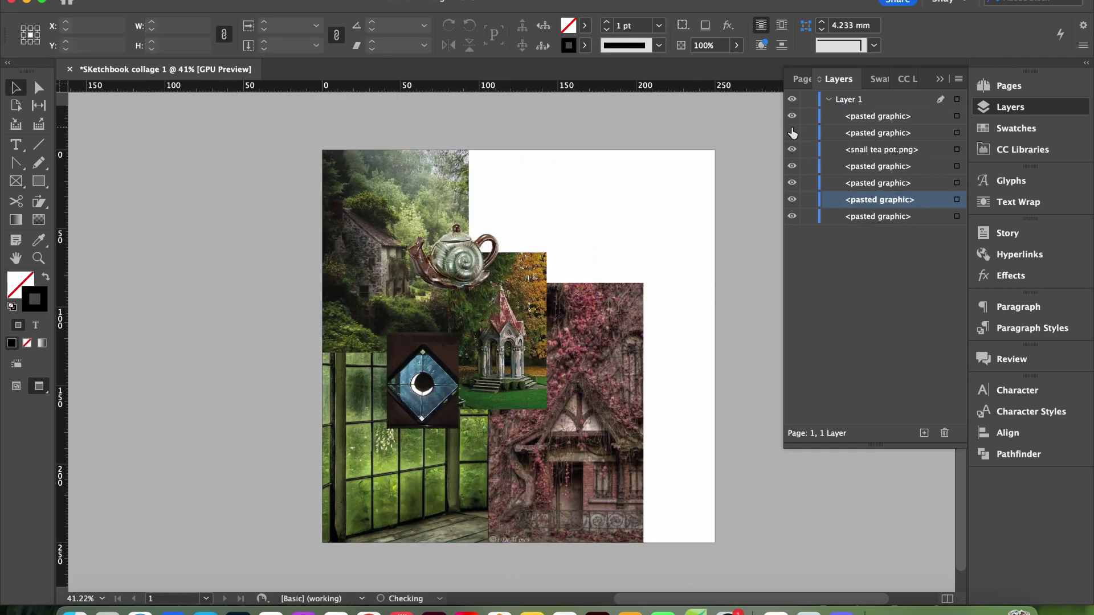
{"action": "left_click", "coordinate": [793, 132]}
{"action": "left_click_drag", "start_coordinate": [857, 135], "coordinate": [848, 223]}
{"action": "left_click_drag", "start_coordinate": [581, 454], "coordinate": [582, 464]}
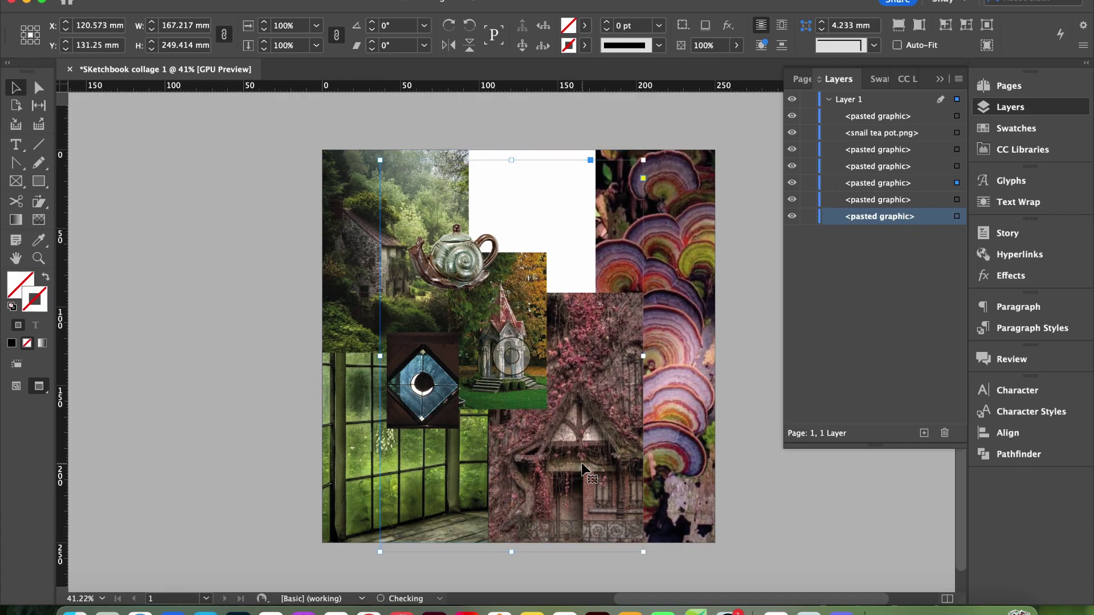
{"action": "left_click", "coordinate": [278, 424]}
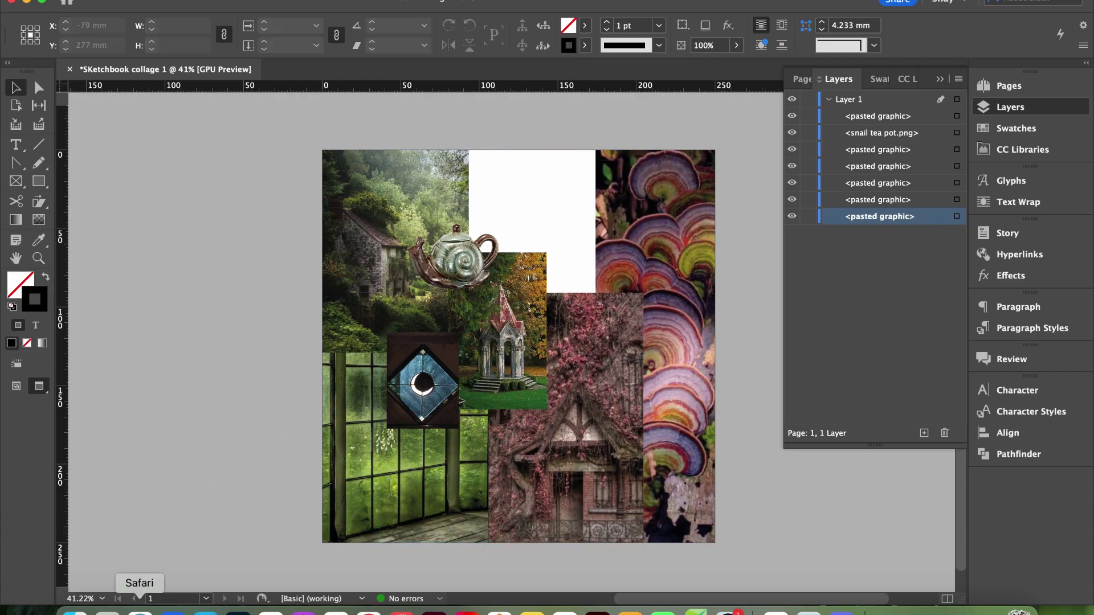
- Switch to Safari and copy the image of the twisted tree in a teal forest from the Pinterest pins
{"action": "key", "text": "super+Tab"}
{"action": "scroll", "coordinate": [285, 277], "scroll_direction": "down", "scroll_amount": 5}
{"action": "scroll", "coordinate": [287, 278], "scroll_direction": "down", "scroll_amount": 10}
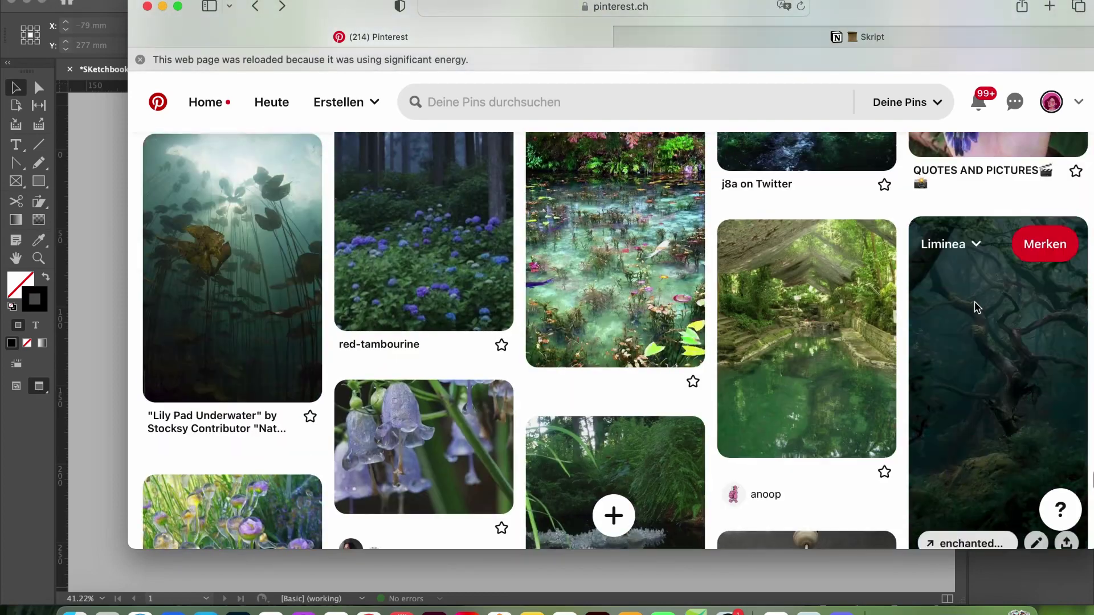
{"action": "right_click", "coordinate": [978, 308]}
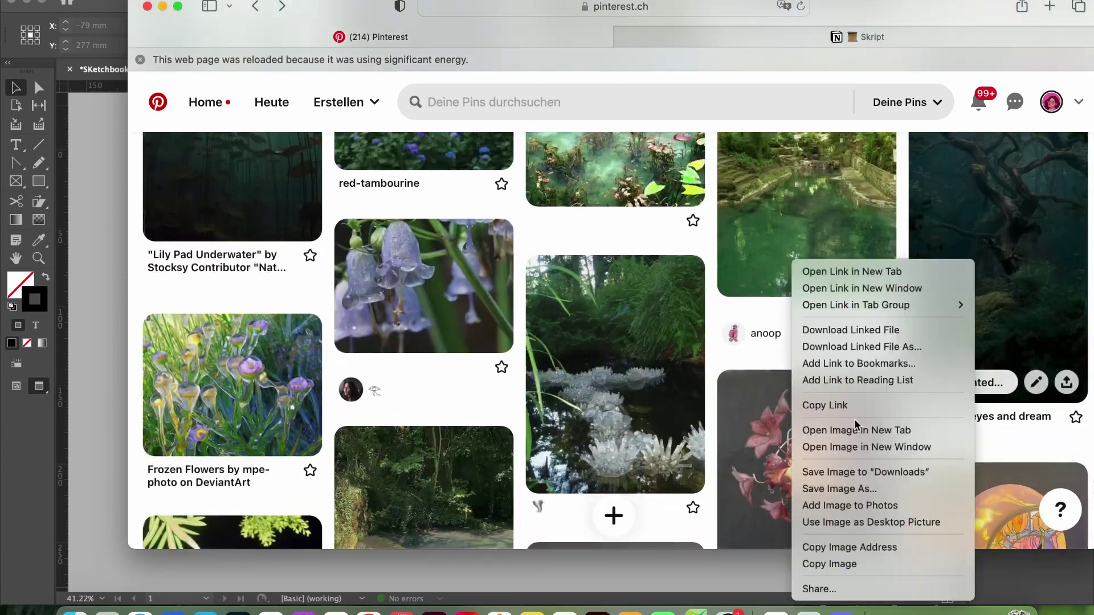
{"action": "left_click", "coordinate": [826, 564]}
- Paste the twisted tree picture into the InDesign collage, shrink it to about 79 mm wide and place it above the ivy house
{"action": "key", "text": "super+Tab"}
{"action": "right_click", "coordinate": [268, 303]}
{"action": "left_click", "coordinate": [296, 315]}
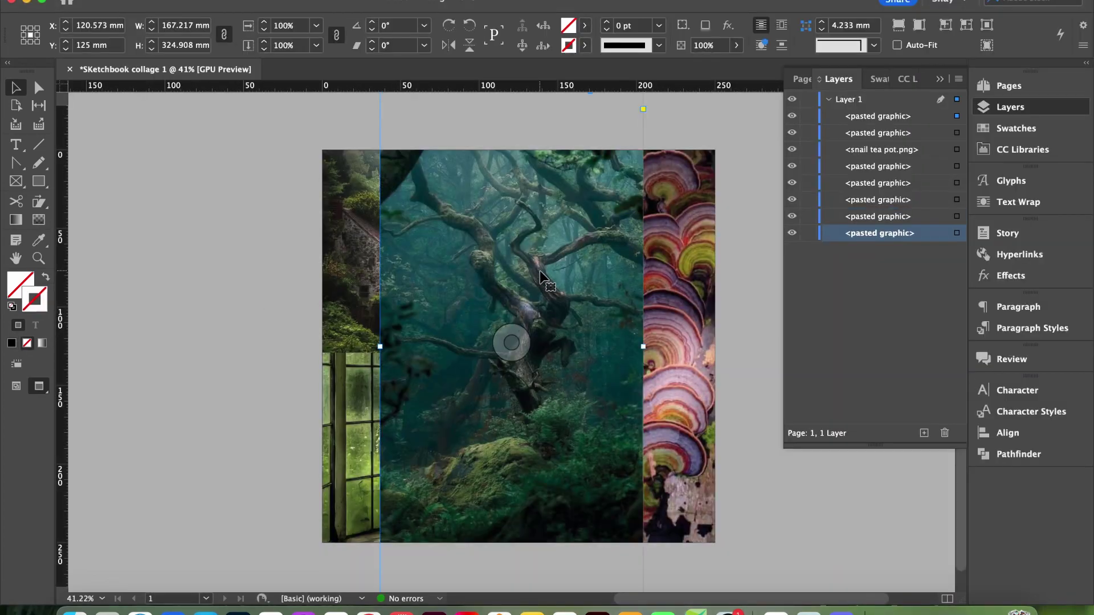
{"action": "scroll", "coordinate": [410, 535], "scroll_direction": "down", "scroll_amount": 1}
{"action": "double_click", "coordinate": [408, 534]}
{"action": "left_click_drag", "start_coordinate": [392, 580], "coordinate": [531, 311]}
{"action": "left_click_drag", "start_coordinate": [608, 212], "coordinate": [638, 232]}
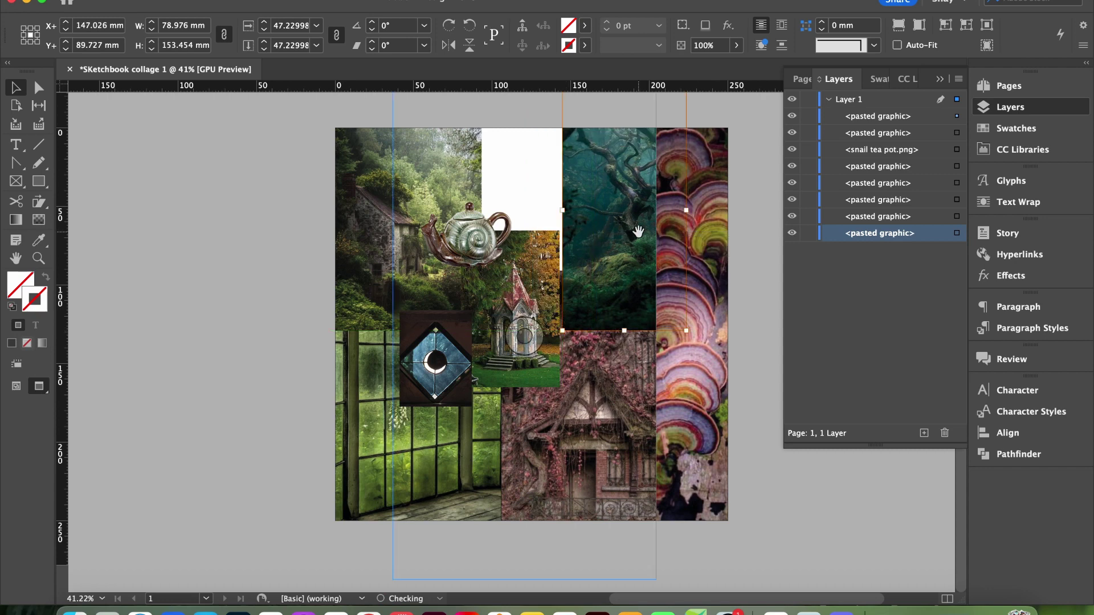
- Fit the frame to the twisted tree picture, align it with the gazebo picture's right edge and crop its height to about 140 mm
{"action": "right_click", "coordinate": [624, 231]}
{"action": "left_click", "coordinate": [849, 433]}
{"action": "left_click", "coordinate": [774, 574]}
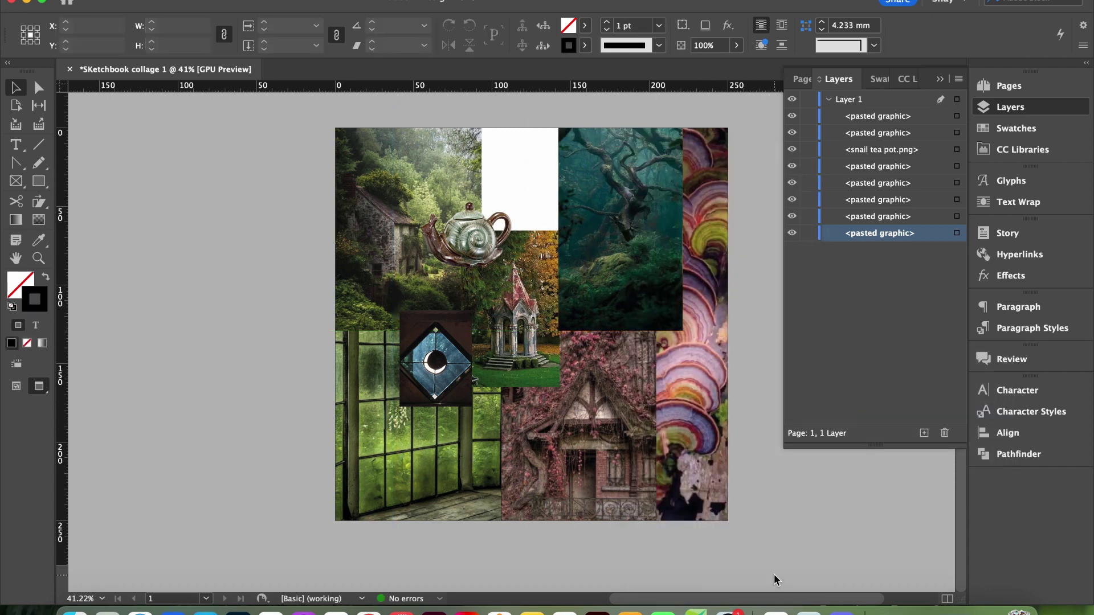
{"action": "left_click_drag", "start_coordinate": [650, 298], "coordinate": [644, 298]}
{"action": "left_click", "coordinate": [792, 589]}
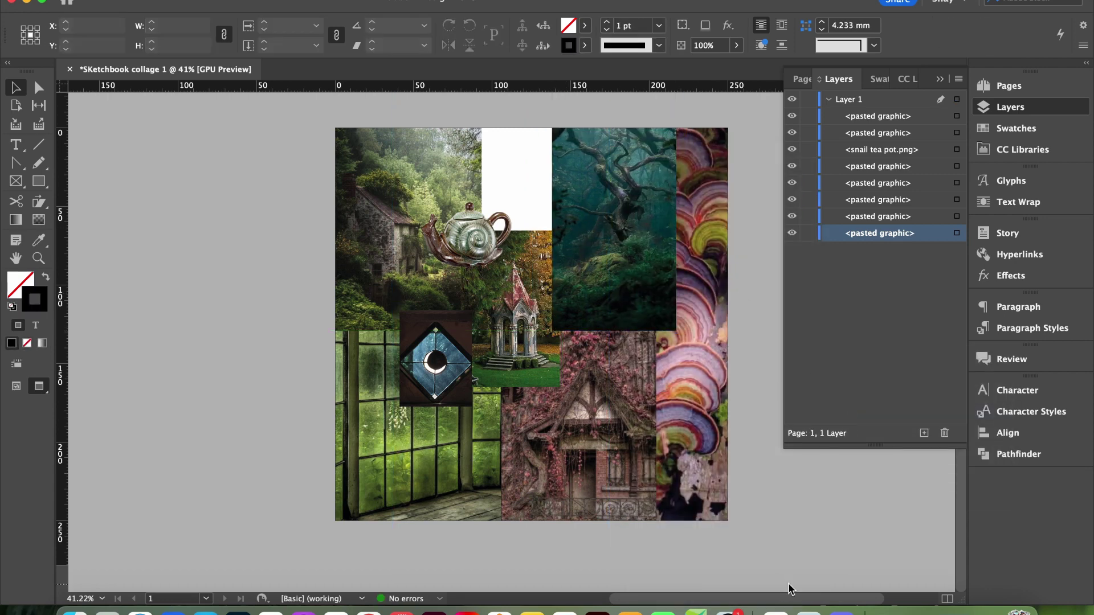
{"action": "left_click_drag", "start_coordinate": [614, 168], "coordinate": [620, 165]}
{"action": "left_click_drag", "start_coordinate": [620, 329], "coordinate": [620, 307]}
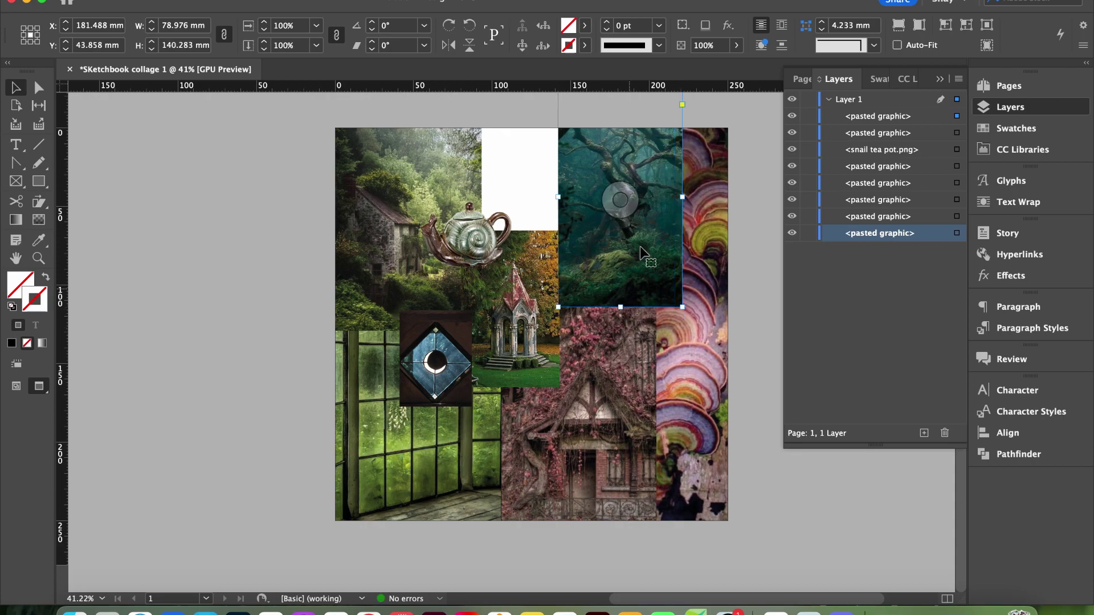
{"action": "left_click", "coordinate": [753, 280]}
- Switch to Safari and copy the iridescent spider web image from the Pinterest pins
{"action": "left_click", "coordinate": [140, 612]}
{"action": "scroll", "coordinate": [623, 398], "scroll_direction": "down", "scroll_amount": 10}
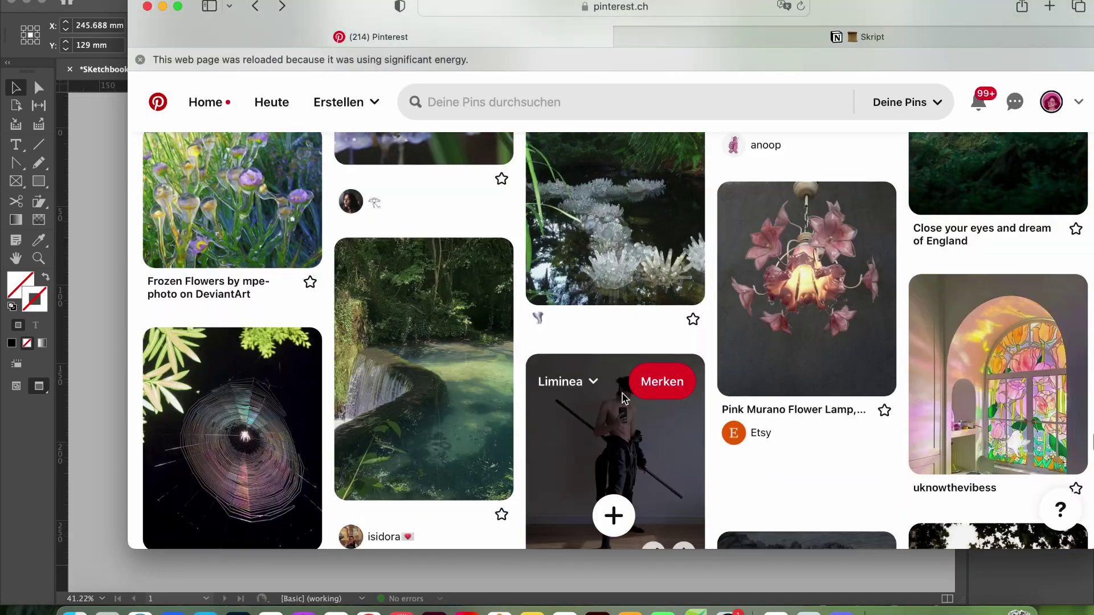
{"action": "scroll", "coordinate": [623, 397], "scroll_direction": "down", "scroll_amount": 20}
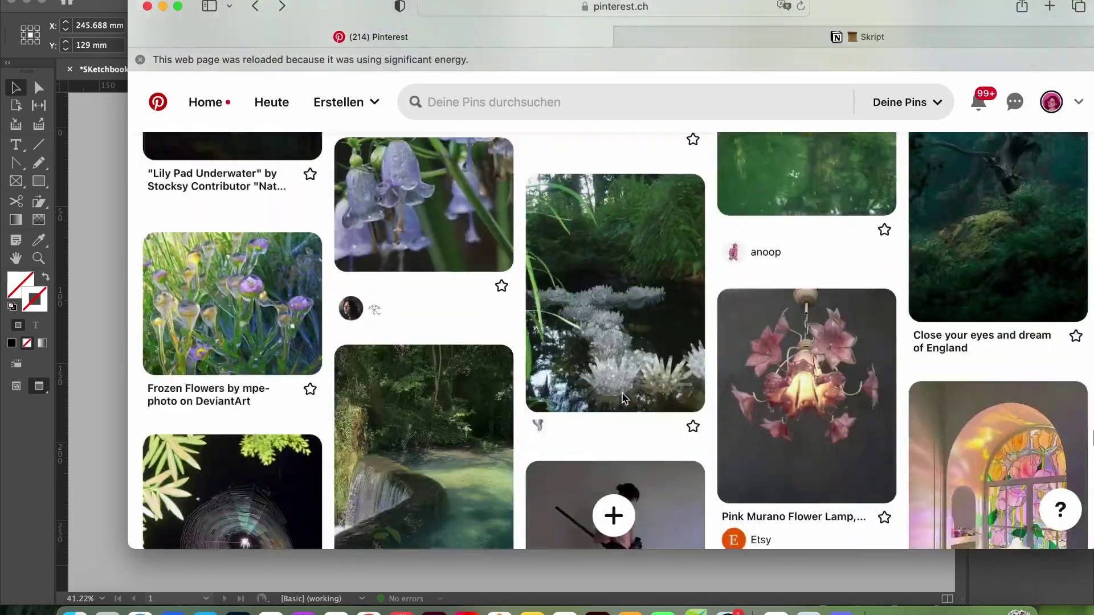
{"action": "right_click", "coordinate": [284, 392]}
{"action": "left_click", "coordinate": [319, 548]}
- Return to InDesign, paste the spider web picture into the collage and shrink it to about 81 mm wide
{"action": "left_click", "coordinate": [94, 442]}
{"action": "right_click", "coordinate": [255, 400]}
{"action": "left_click", "coordinate": [304, 105]}
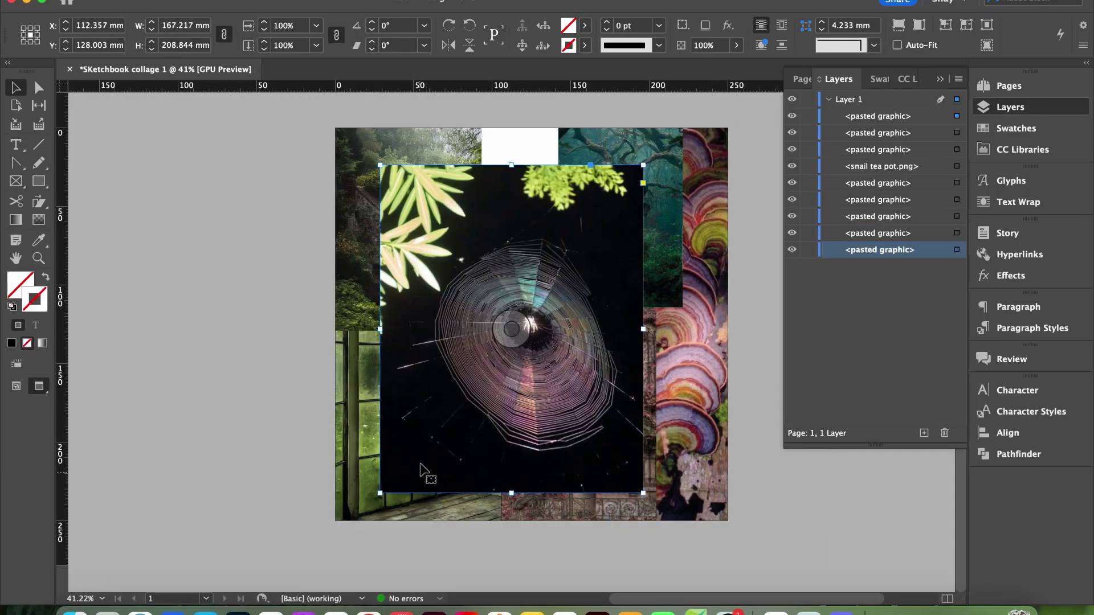
{"action": "left_click_drag", "start_coordinate": [380, 493], "coordinate": [491, 305]}
{"action": "left_click_drag", "start_coordinate": [494, 361], "coordinate": [518, 330]}
- Fit the frame to the spider web picture and crop its lower edge to a height of about 87 mm
{"action": "right_click", "coordinate": [544, 330]}
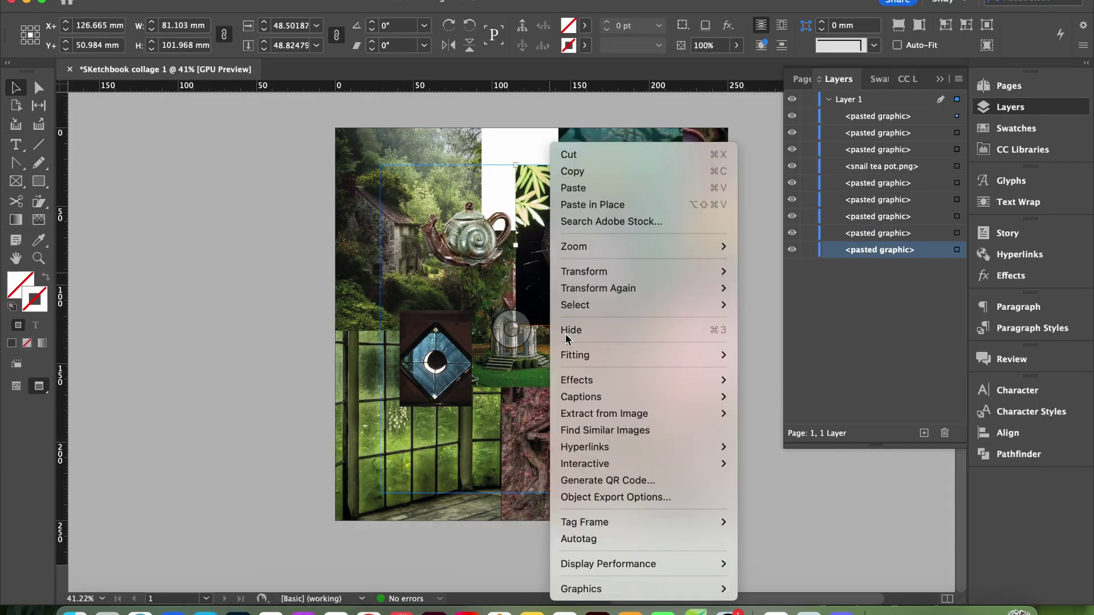
{"action": "left_click", "coordinate": [721, 328]}
{"action": "right_click", "coordinate": [598, 257]}
{"action": "mouse_move", "coordinate": [639, 354]}
{"action": "left_click", "coordinate": [849, 354]}
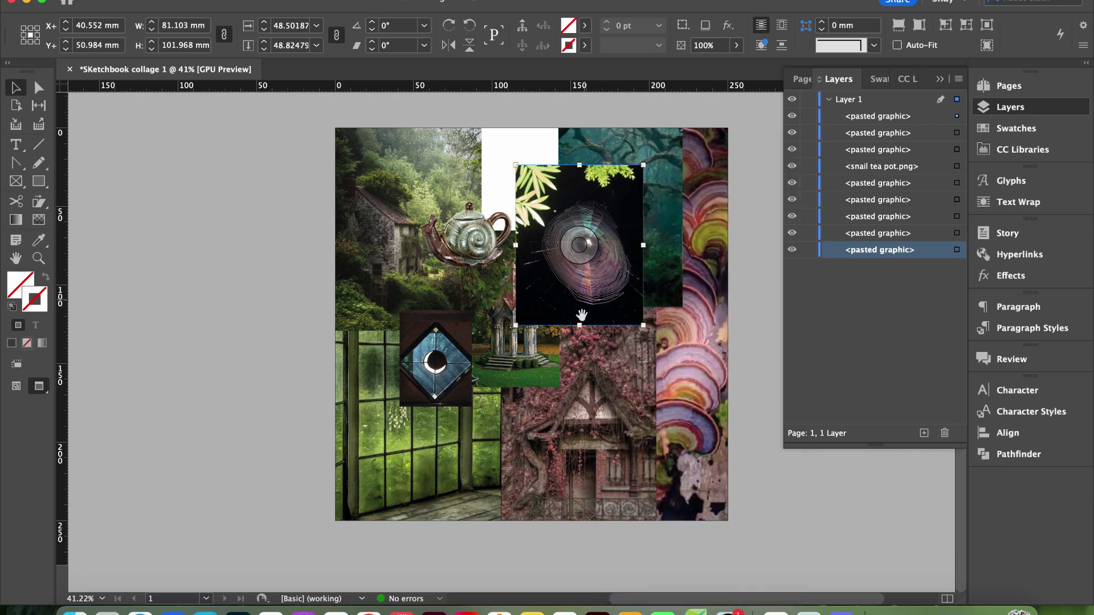
{"action": "left_click", "coordinate": [580, 326]}
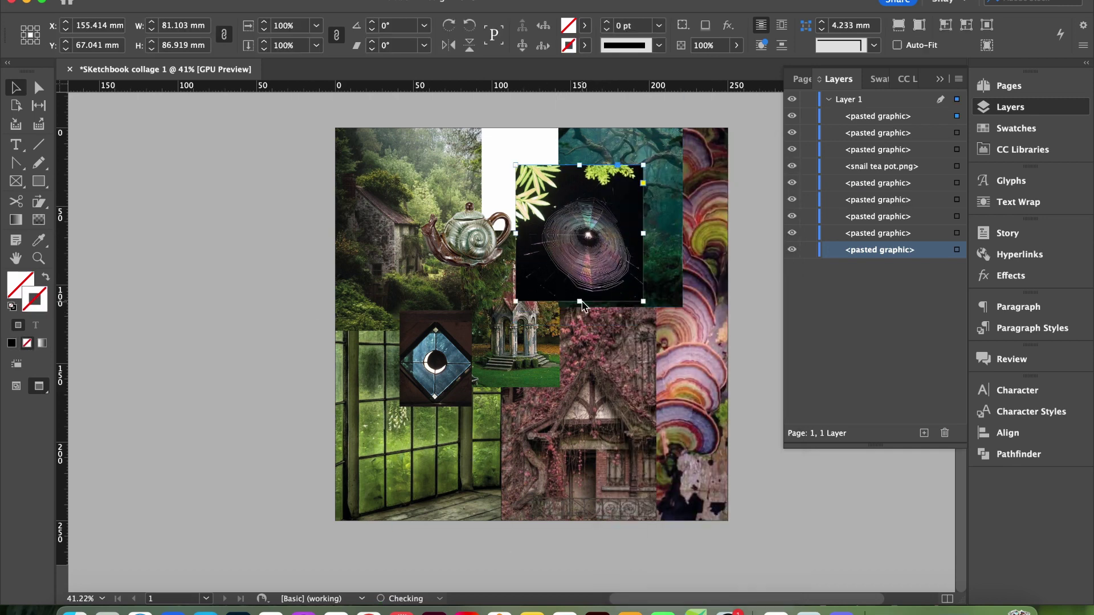
- Move the spider web picture over the bracket mushrooms' edge and crop its frame to a small square
{"action": "left_click_drag", "start_coordinate": [582, 239], "coordinate": [653, 298]}
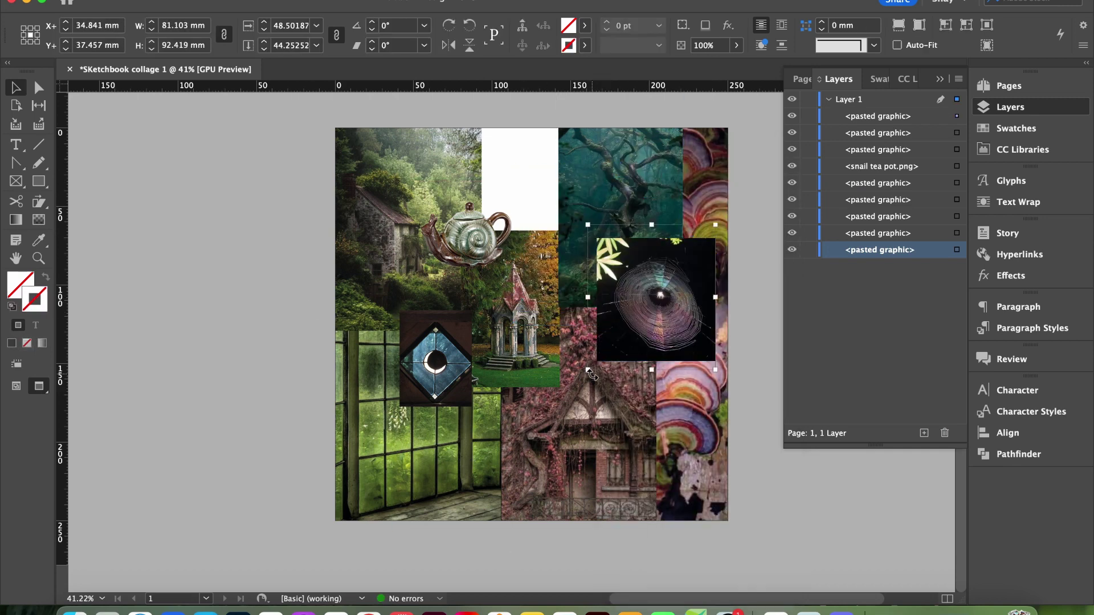
{"action": "left_click", "coordinate": [598, 360]}
{"action": "left_click_drag", "start_coordinate": [597, 362], "coordinate": [636, 319]}
- Scale the spider web image down inside its frame and place it where the twisted tree, ivy house and mushroom pictures meet
{"action": "right_click", "coordinate": [655, 308]}
{"action": "double_click", "coordinate": [655, 308]}
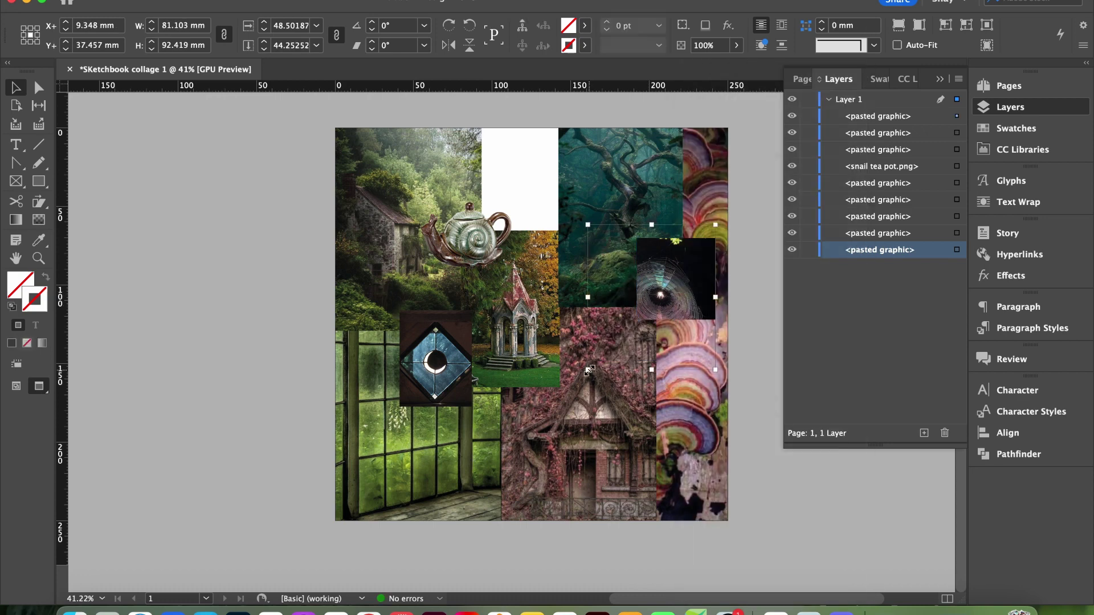
{"action": "left_click_drag", "start_coordinate": [590, 371], "coordinate": [619, 335]}
{"action": "left_click_drag", "start_coordinate": [701, 303], "coordinate": [684, 318]}
{"action": "left_click", "coordinate": [844, 495]}
{"action": "left_click", "coordinate": [907, 561]}
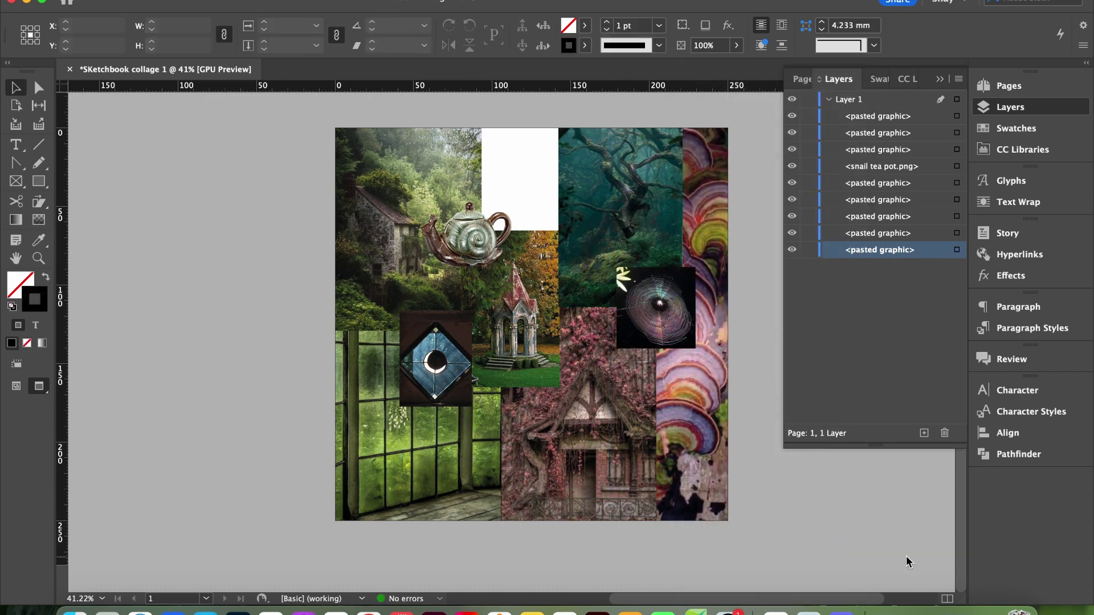
- Switch to Safari and copy the image of the pink-plumed creatures in glass jars from the Pinterest pins
{"action": "key", "text": "super+Tab"}
{"action": "scroll", "coordinate": [747, 464], "scroll_direction": "down", "scroll_amount": 15}
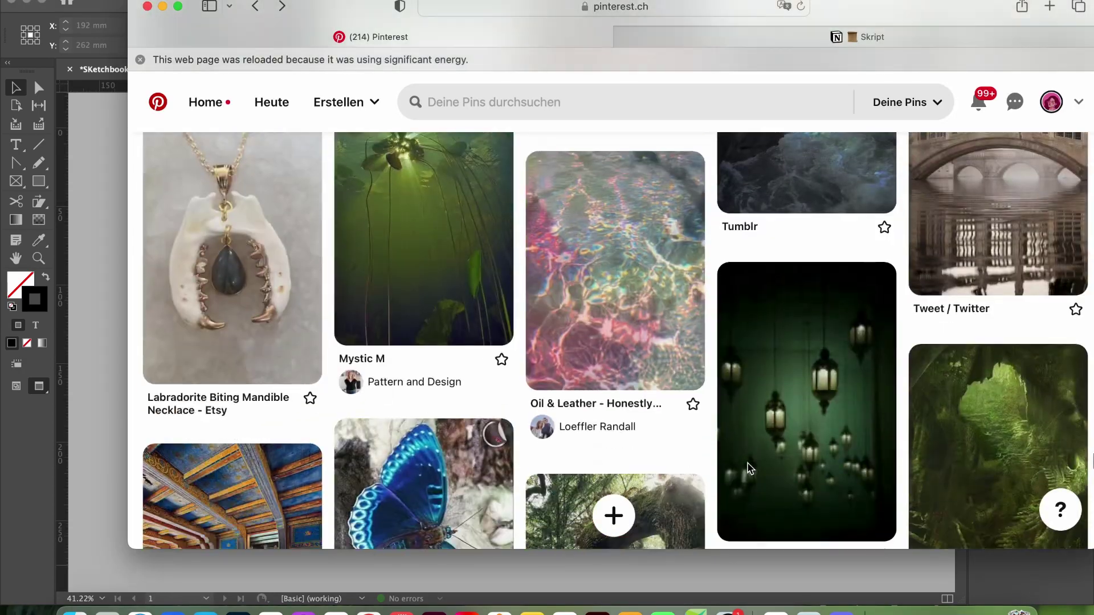
{"action": "scroll", "coordinate": [747, 463], "scroll_direction": "down", "scroll_amount": 5}
{"action": "scroll", "coordinate": [696, 515], "scroll_direction": "down", "scroll_amount": 6}
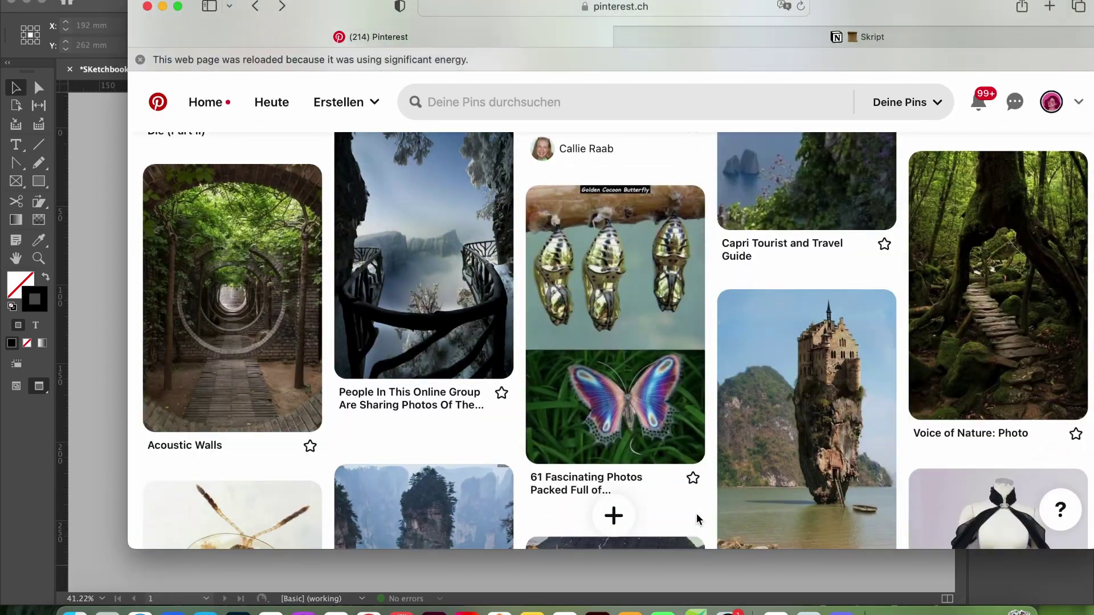
{"action": "scroll", "coordinate": [696, 516], "scroll_direction": "down", "scroll_amount": 4}
{"action": "scroll", "coordinate": [699, 520], "scroll_direction": "down", "scroll_amount": 15}
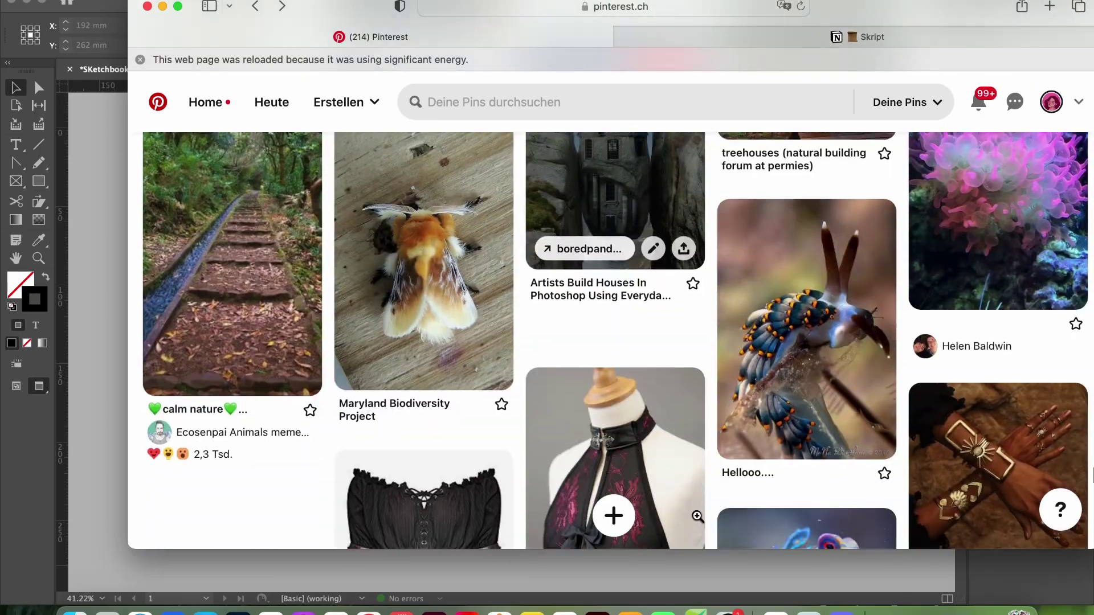
{"action": "scroll", "coordinate": [698, 522], "scroll_direction": "down", "scroll_amount": 15}
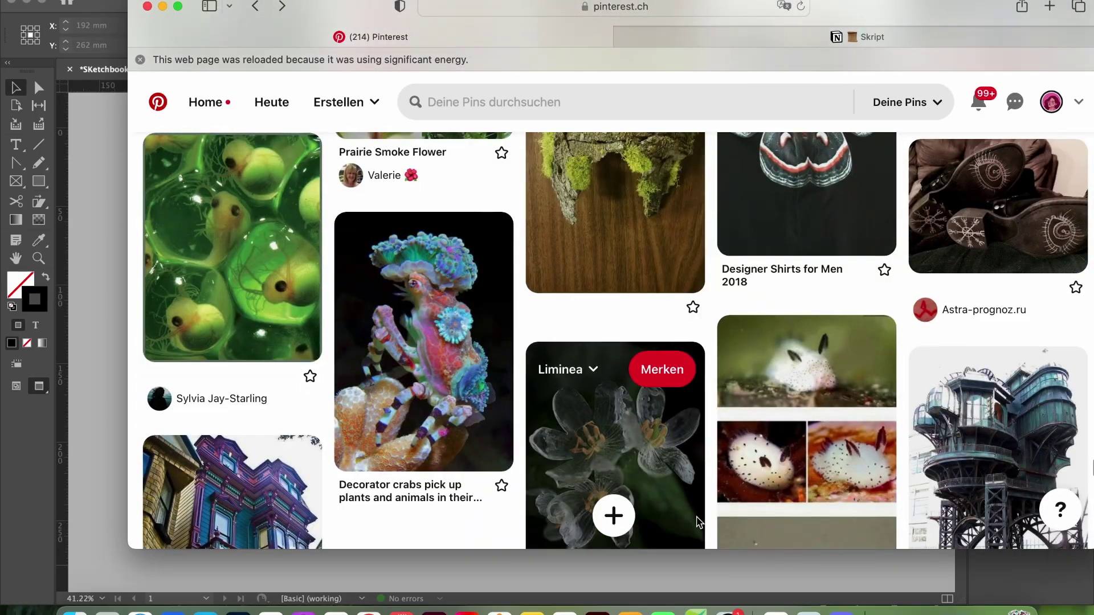
{"action": "scroll", "coordinate": [697, 522], "scroll_direction": "down", "scroll_amount": 15}
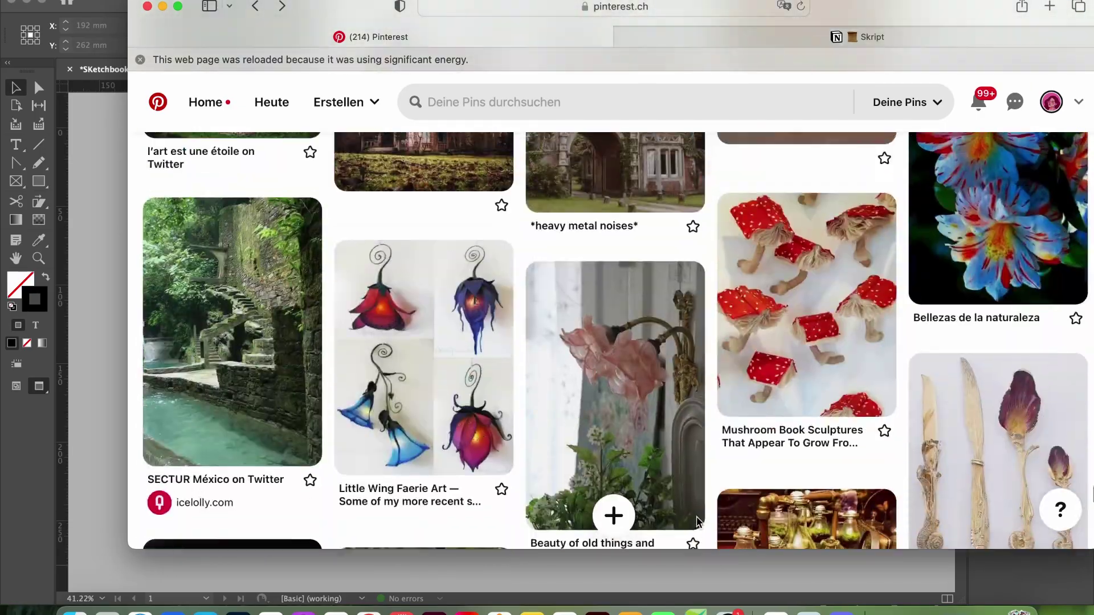
{"action": "scroll", "coordinate": [697, 520], "scroll_direction": "down", "scroll_amount": 2}
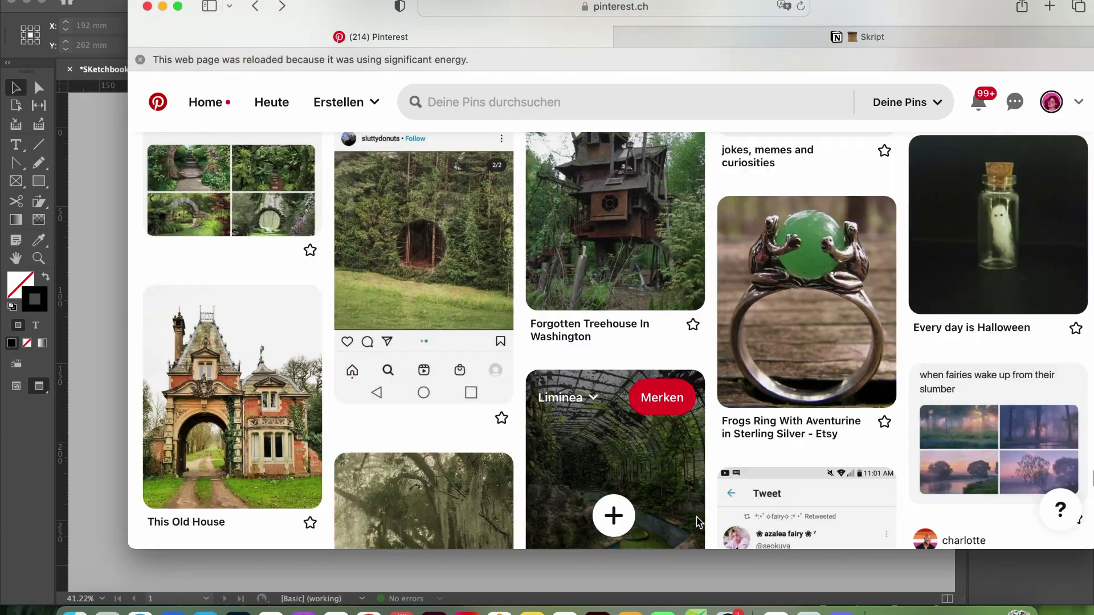
{"action": "scroll", "coordinate": [665, 516], "scroll_direction": "up", "scroll_amount": 10}
{"action": "right_click", "coordinate": [231, 240]}
{"action": "left_click", "coordinate": [273, 490]}
- Paste the jar creatures picture into the InDesign collage, shrink it to about 96 mm wide and fit its frame to the content
{"action": "left_click", "coordinate": [102, 423]}
{"action": "right_click", "coordinate": [180, 383]}
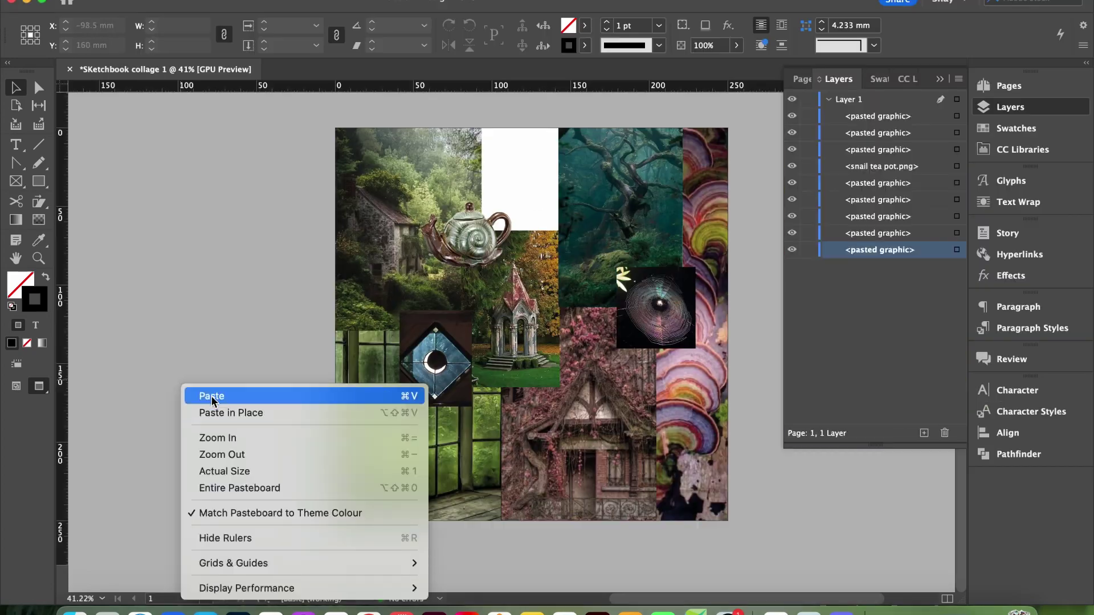
{"action": "left_click", "coordinate": [211, 397]}
{"action": "double_click", "coordinate": [447, 420]}
{"action": "left_click_drag", "start_coordinate": [380, 517], "coordinate": [491, 357]}
{"action": "left_click_drag", "start_coordinate": [572, 253], "coordinate": [529, 187]}
{"action": "right_click", "coordinate": [530, 187]}
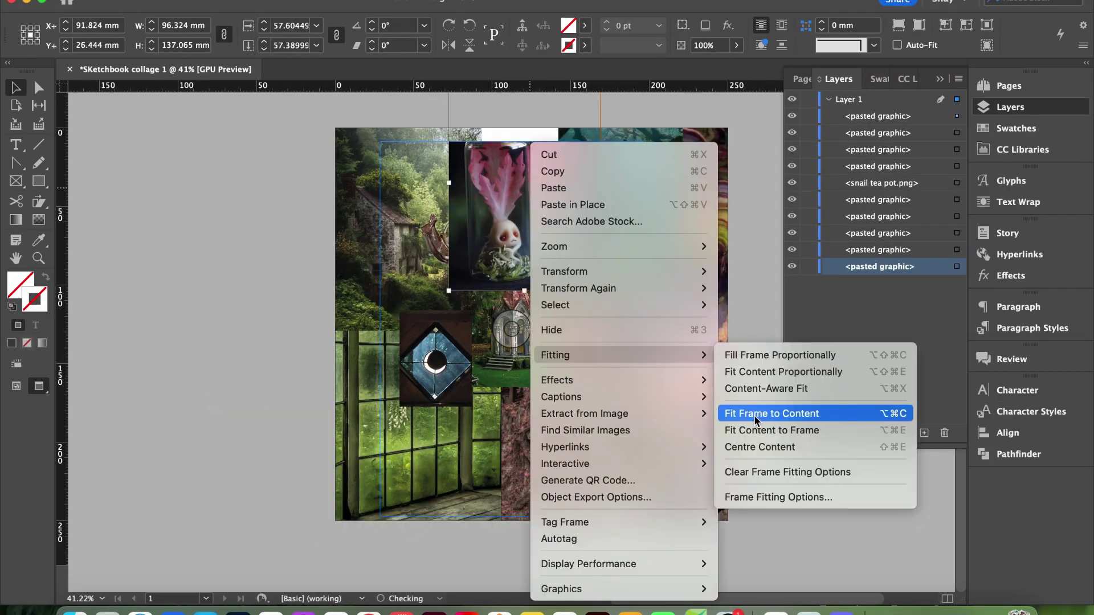
{"action": "left_click", "coordinate": [758, 344]}
{"action": "left_click", "coordinate": [758, 240]}
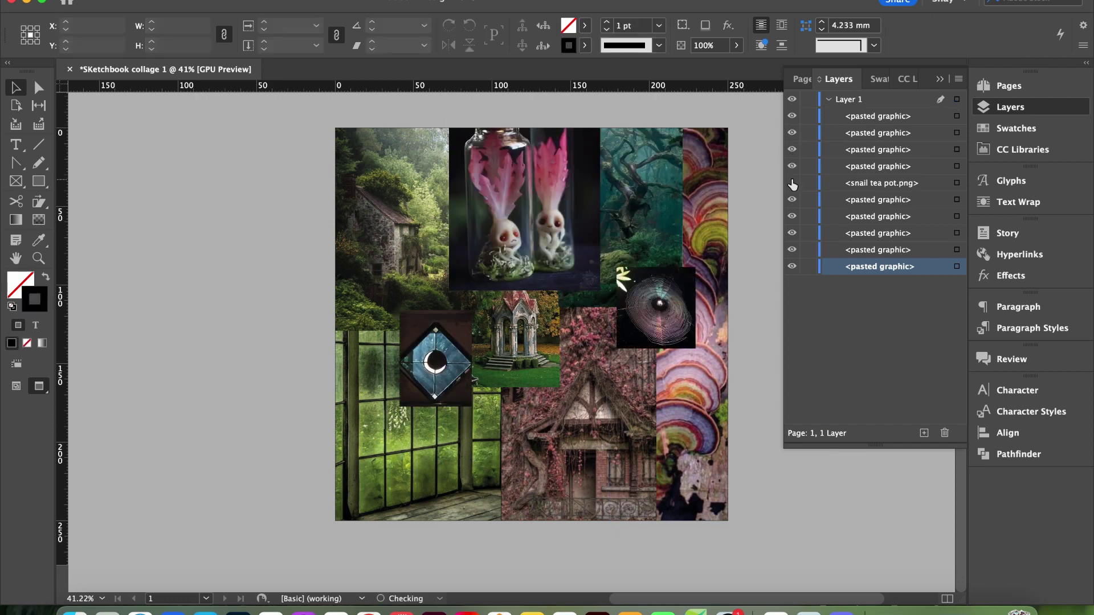
- Send the jar creatures picture behind the teapot into the page's upper white gap and shrink its image to about 66 mm wide
{"action": "left_click_drag", "start_coordinate": [864, 115], "coordinate": [871, 208]}
{"action": "left_click_drag", "start_coordinate": [529, 175], "coordinate": [520, 123]}
{"action": "double_click", "coordinate": [519, 128]}
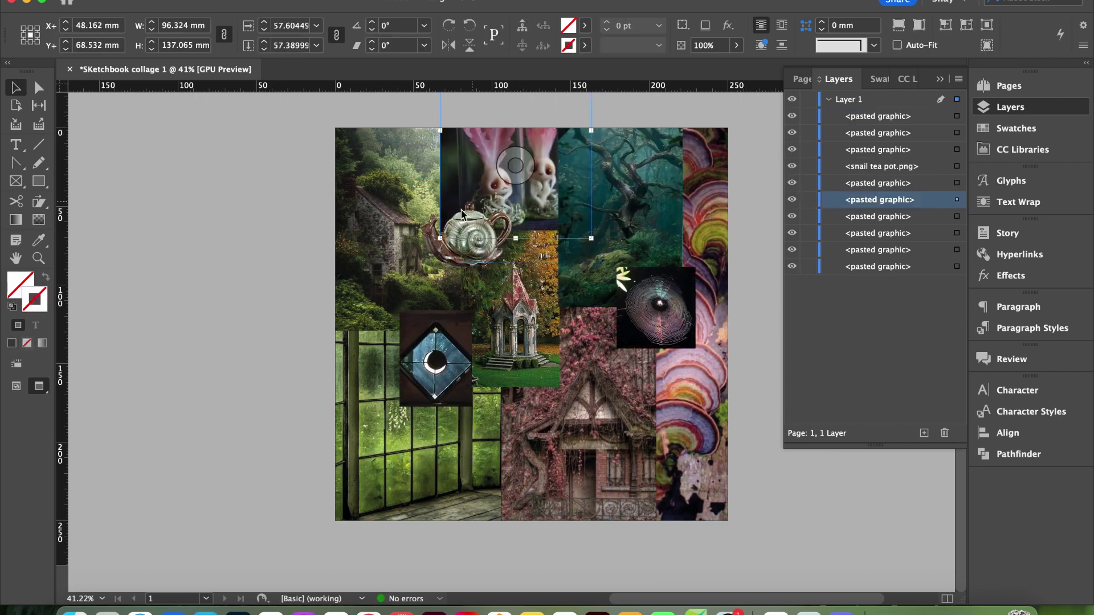
{"action": "left_click_drag", "start_coordinate": [440, 239], "coordinate": [487, 171]}
{"action": "left_click_drag", "start_coordinate": [536, 139], "coordinate": [527, 205]}
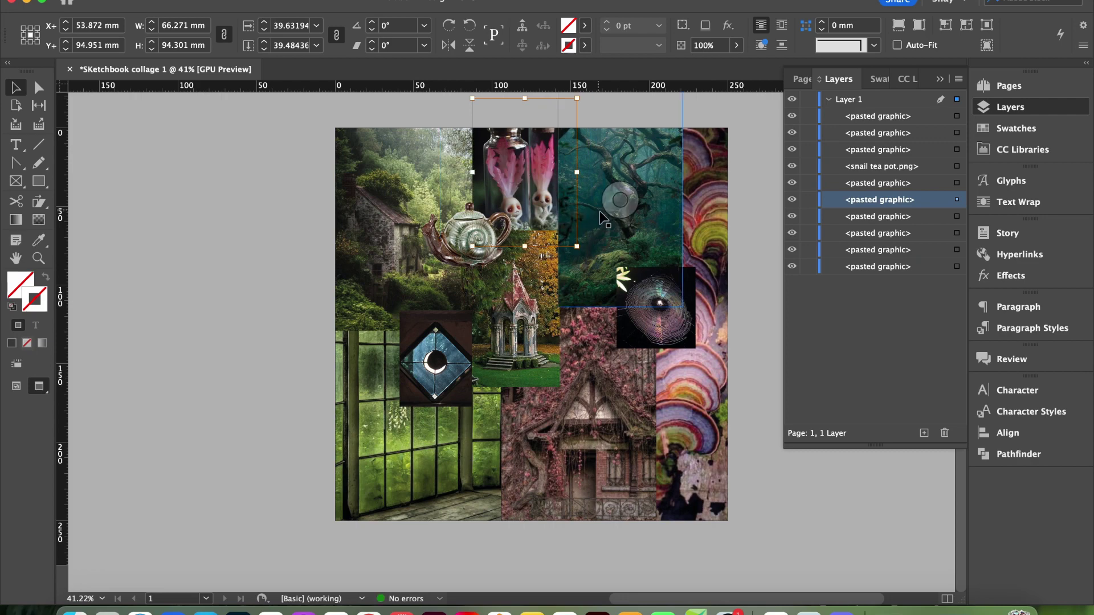
- Move the twisted tree behind the jar creatures picture, then shrink and reposition the jar image to fill the gap beside it
{"action": "left_click_drag", "start_coordinate": [878, 133], "coordinate": [858, 212]}
{"action": "left_click", "coordinate": [511, 146]}
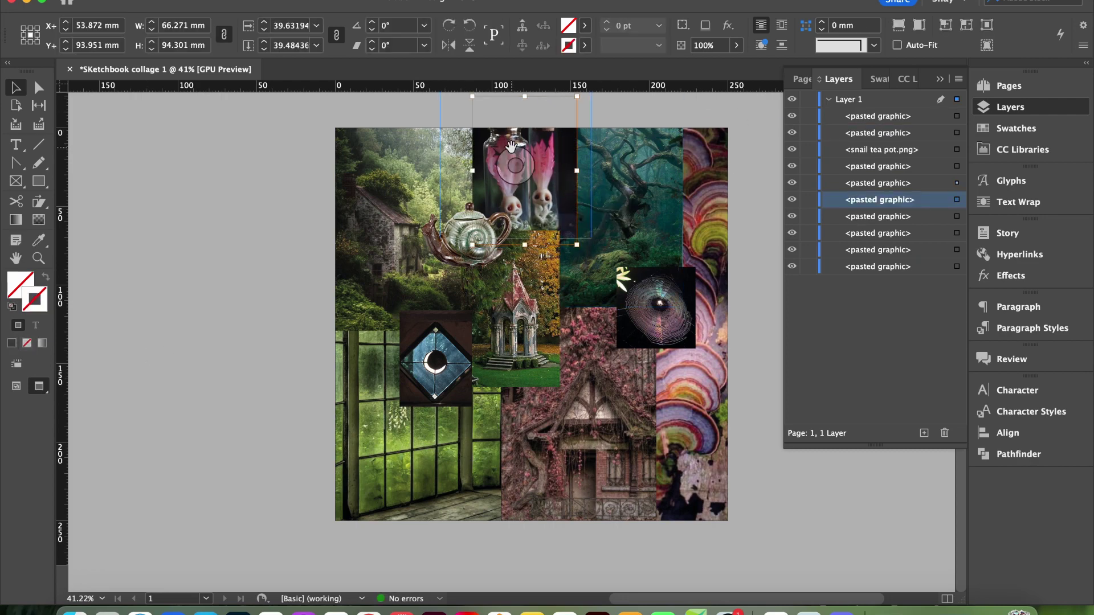
{"action": "left_click_drag", "start_coordinate": [472, 246], "coordinate": [487, 225]}
{"action": "left_click_drag", "start_coordinate": [558, 153], "coordinate": [553, 169]}
{"action": "left_click", "coordinate": [280, 194]}
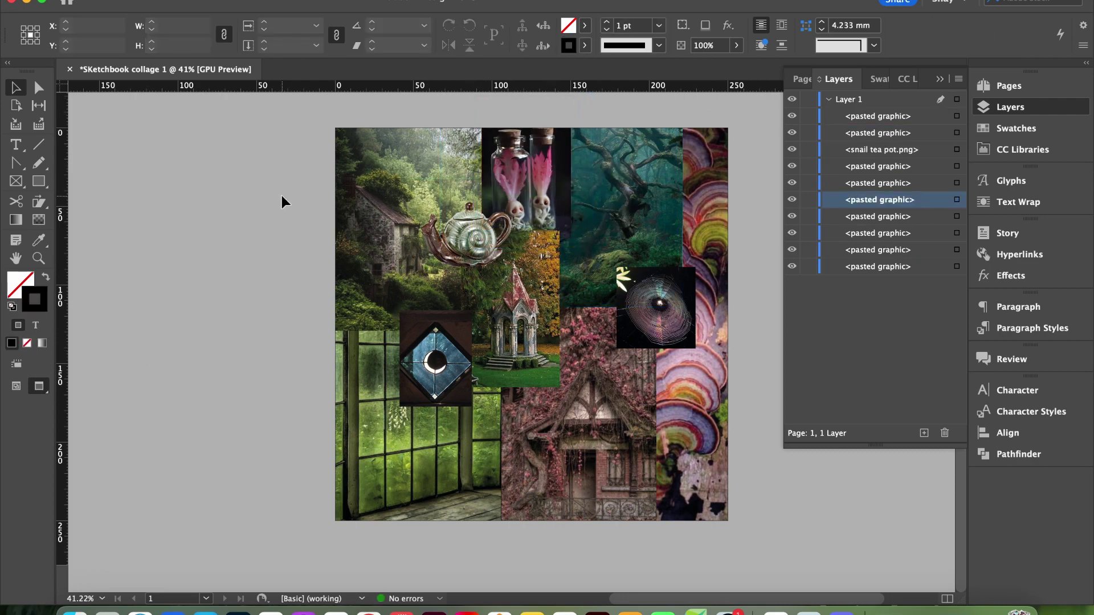
- Switch to Safari and copy the mossy forest image titled The Garden Nymph from the Pinterest pins
{"action": "left_click", "coordinate": [140, 612]}
{"action": "scroll", "coordinate": [555, 343], "scroll_direction": "down", "scroll_amount": 20}
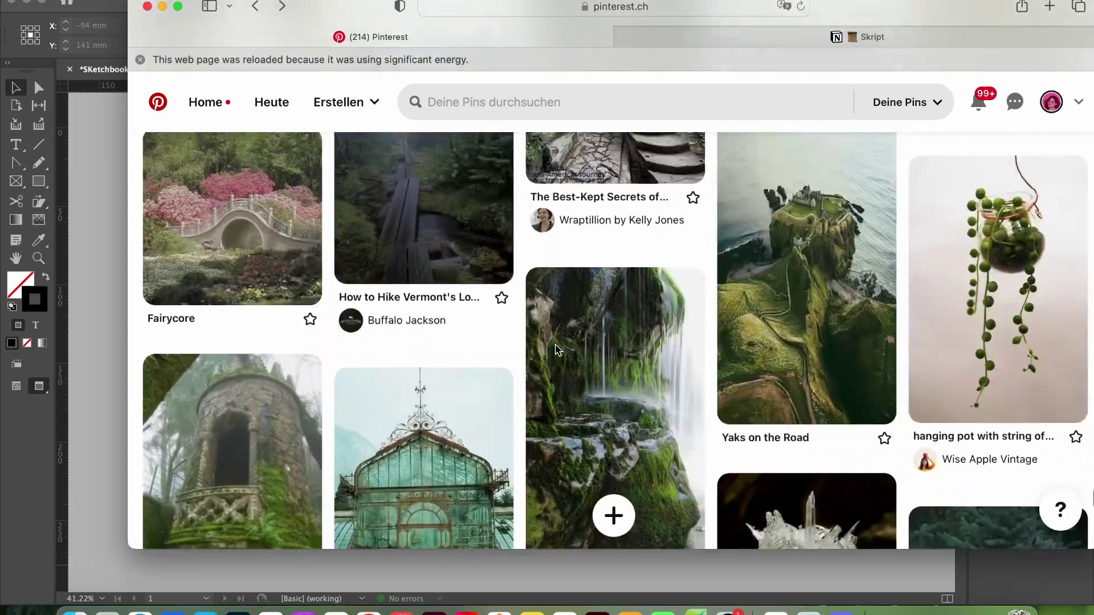
{"action": "scroll", "coordinate": [556, 349], "scroll_direction": "down", "scroll_amount": 10}
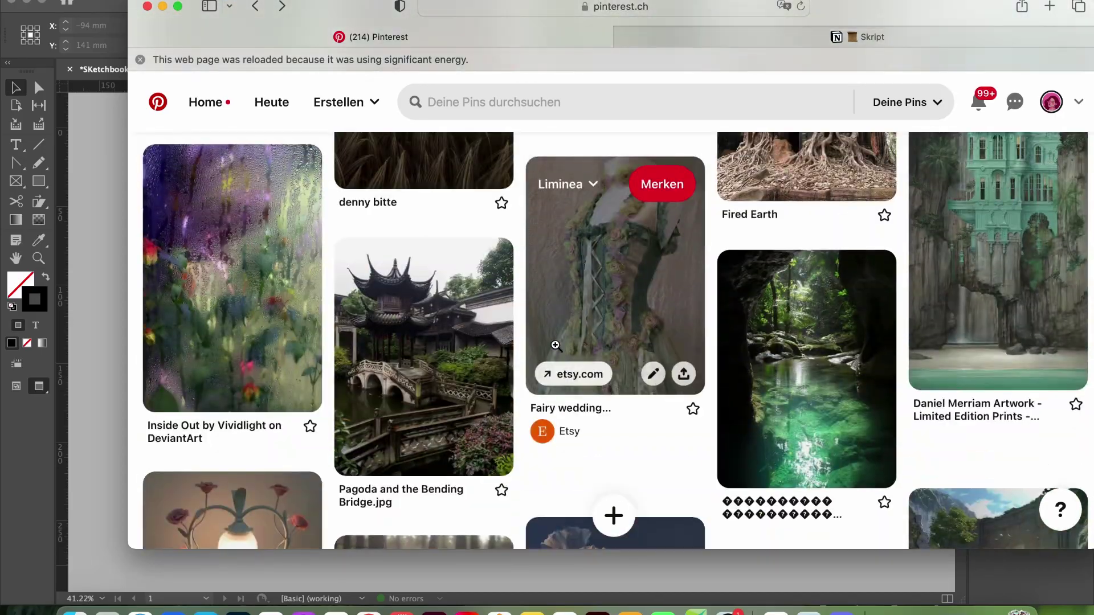
{"action": "scroll", "coordinate": [556, 346], "scroll_direction": "up", "scroll_amount": 5}
{"action": "scroll", "coordinate": [450, 324], "scroll_direction": "down", "scroll_amount": 10}
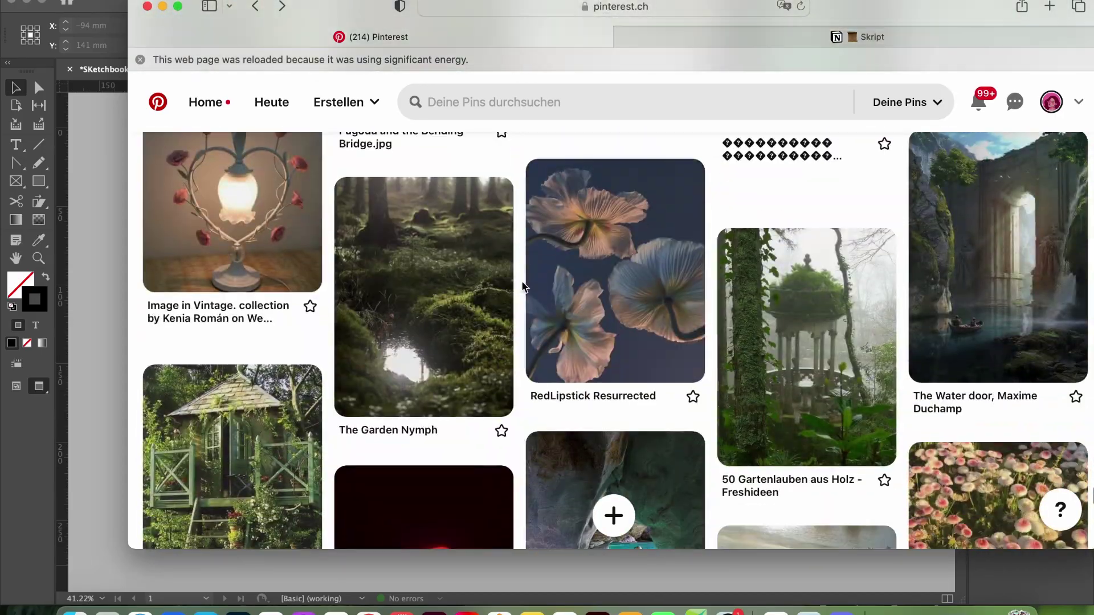
{"action": "scroll", "coordinate": [523, 286], "scroll_direction": "down", "scroll_amount": 5}
{"action": "scroll", "coordinate": [524, 287], "scroll_direction": "up", "scroll_amount": 6}
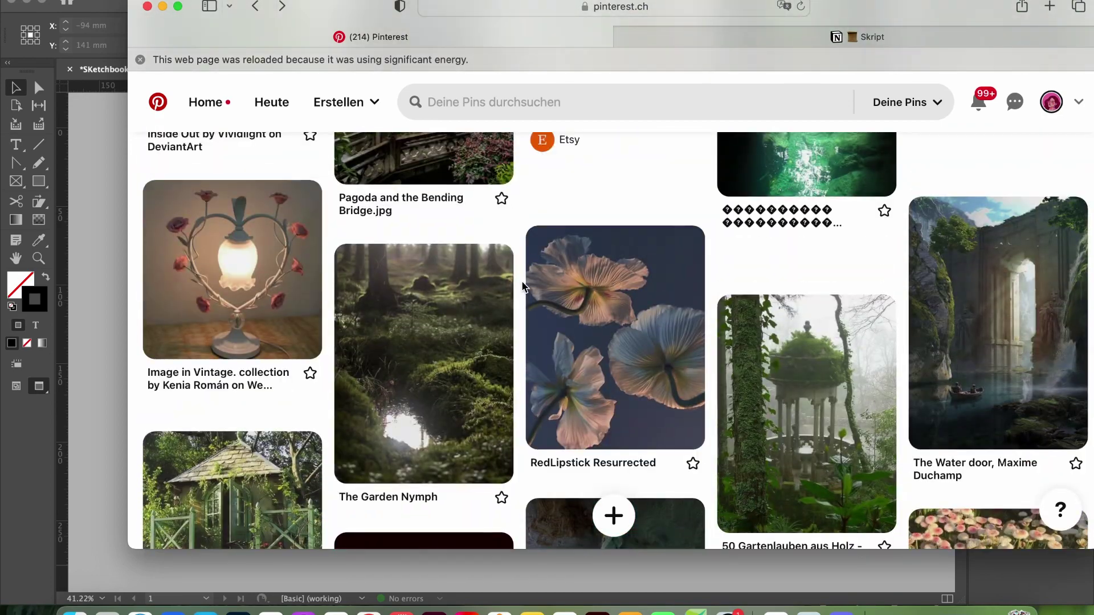
{"action": "scroll", "coordinate": [524, 286], "scroll_direction": "down", "scroll_amount": 8}
{"action": "scroll", "coordinate": [523, 287], "scroll_direction": "up", "scroll_amount": 7}
{"action": "right_click", "coordinate": [481, 260]}
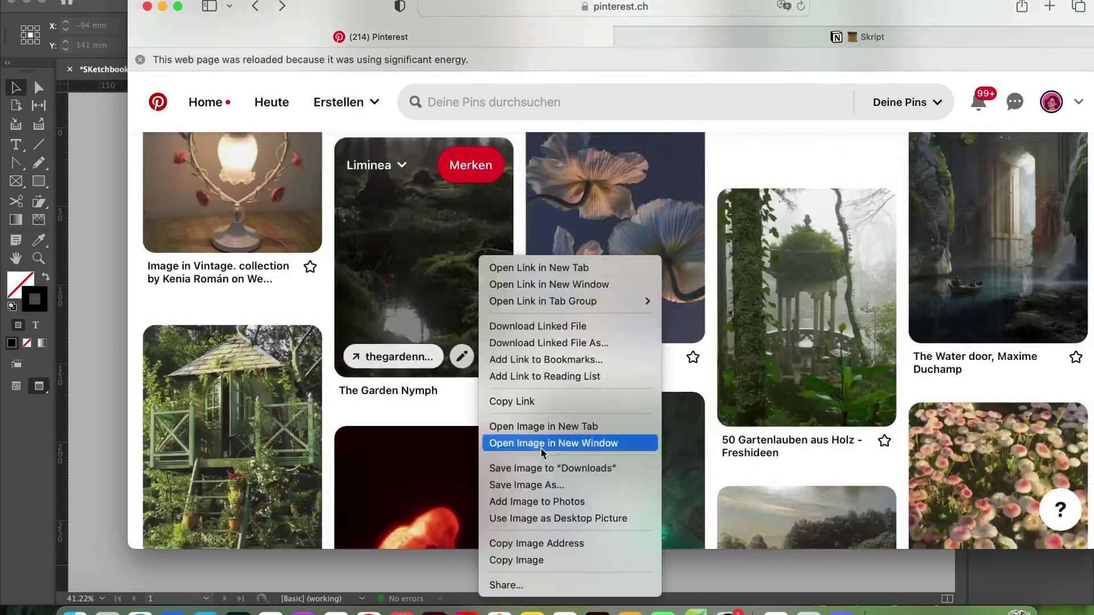
{"action": "left_click", "coordinate": [529, 560]}
- Switch back to InDesign, draw a 42 mm circular frame near the round window picture and turn off the preview display
{"action": "key", "text": "super+Tab"}
{"action": "left_click", "coordinate": [24, 188]}
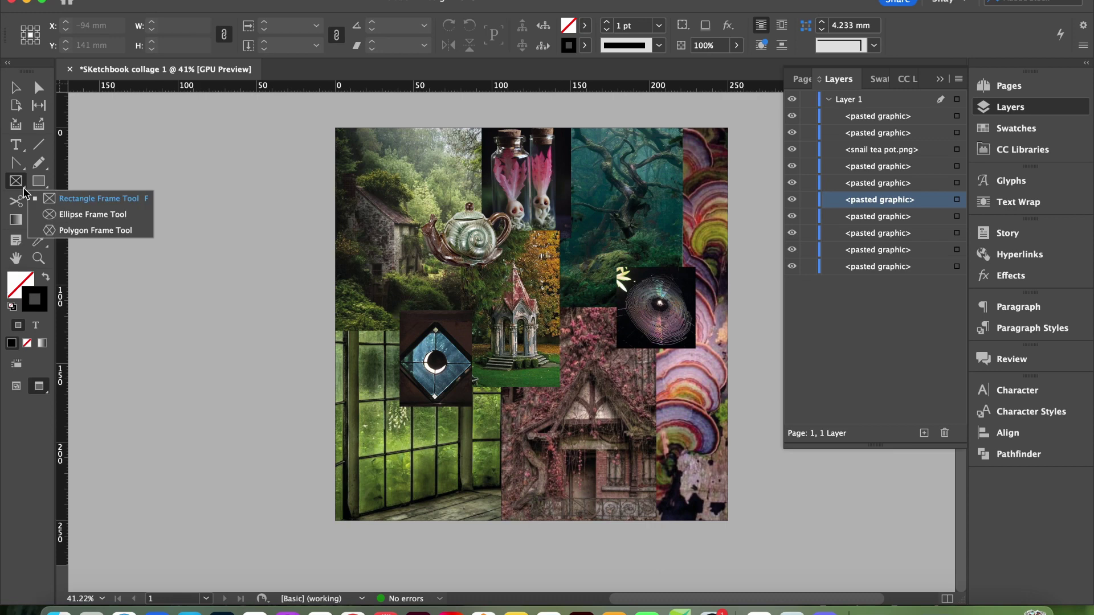
{"action": "left_click", "coordinate": [80, 214]}
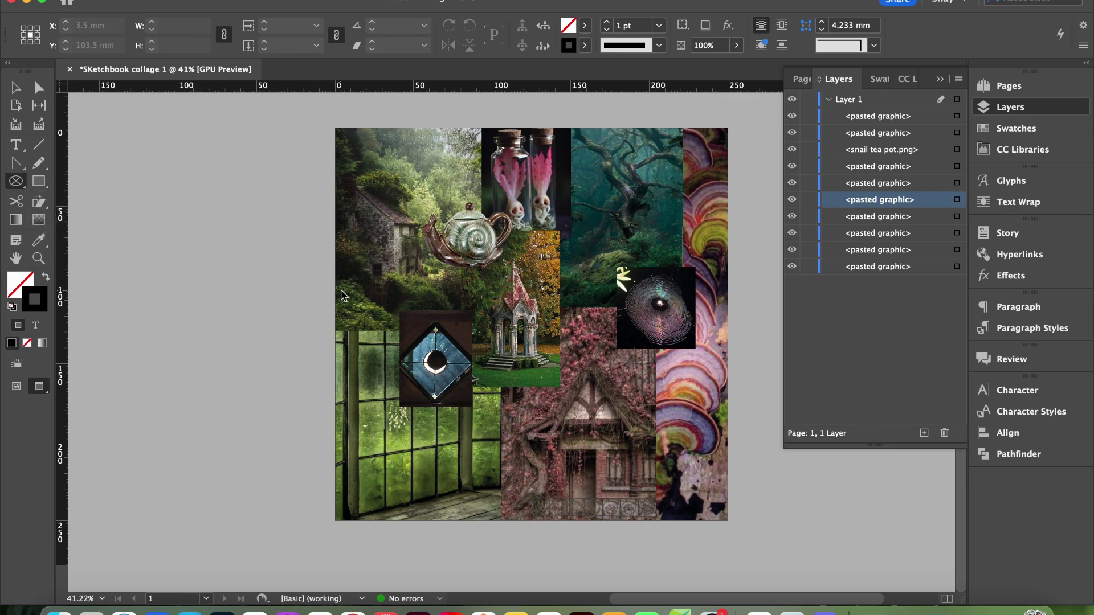
{"action": "left_click_drag", "start_coordinate": [370, 307], "coordinate": [440, 374]}
{"action": "key", "text": "w"}
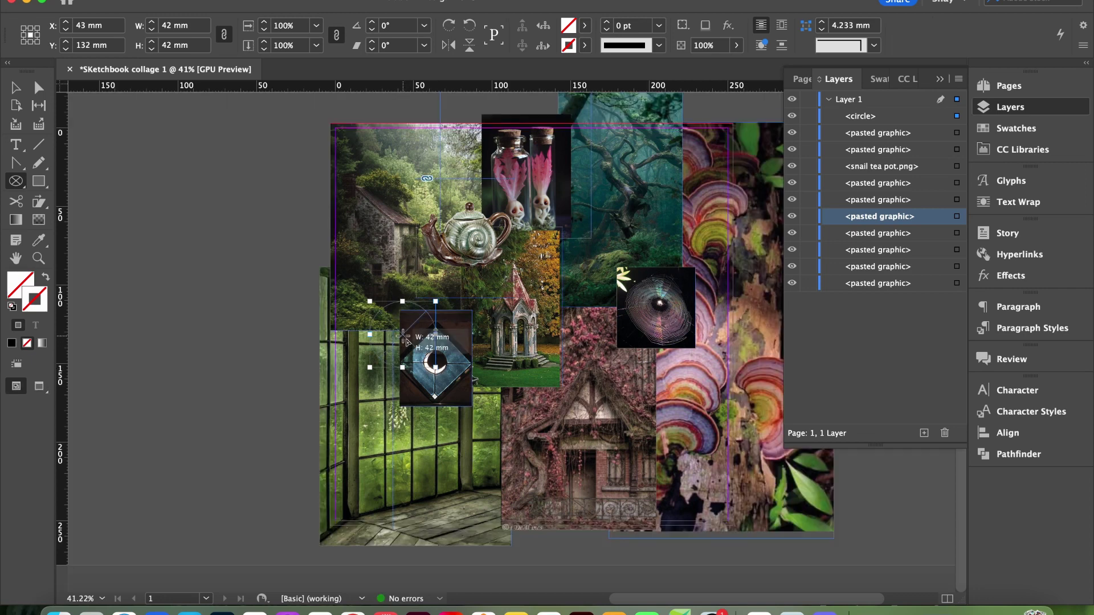
- Move the circular frame to X 150 mm, Y 64.858 mm, overlapping the twisted tree, and paste the mossy forest image into it
{"action": "left_click_drag", "start_coordinate": [403, 336], "coordinate": [525, 426]}
{"action": "key", "text": "super+z"}
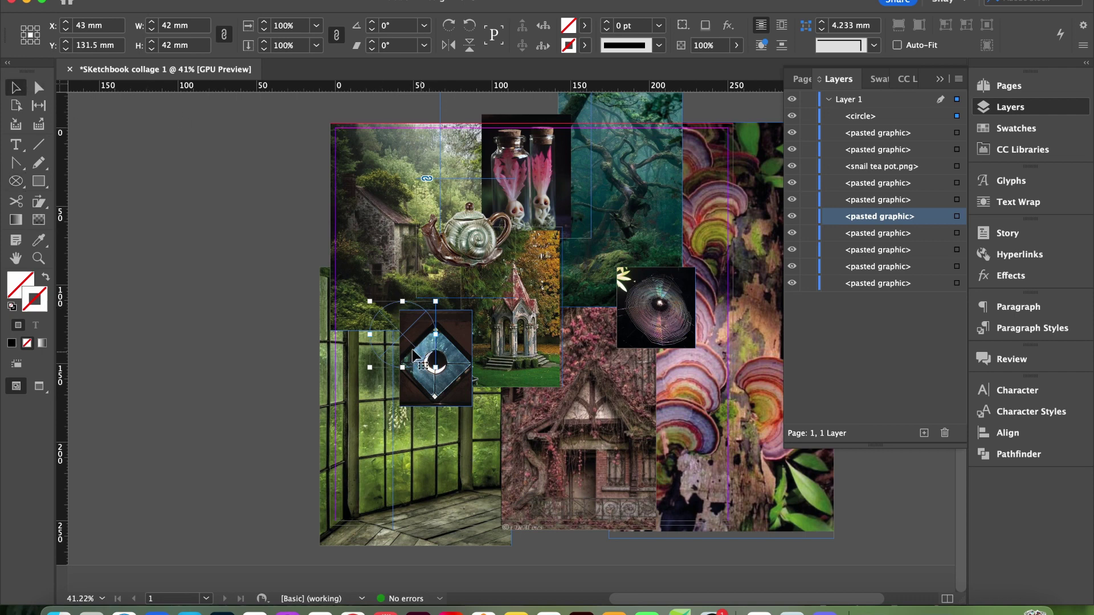
{"action": "left_click_drag", "start_coordinate": [538, 412], "coordinate": [577, 308]}
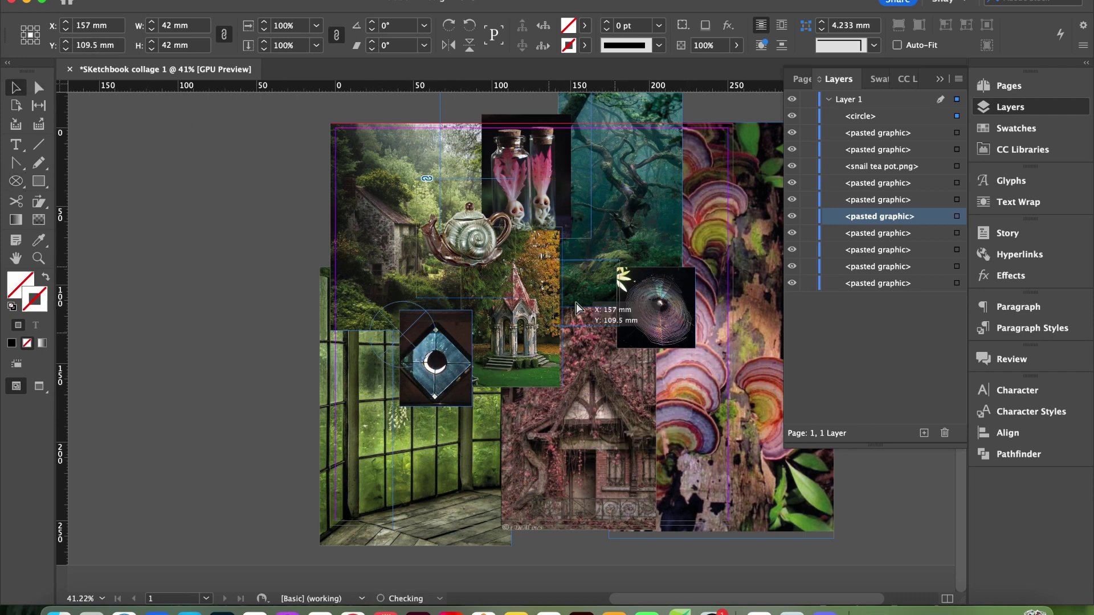
{"action": "left_click_drag", "start_coordinate": [565, 241], "coordinate": [567, 235]}
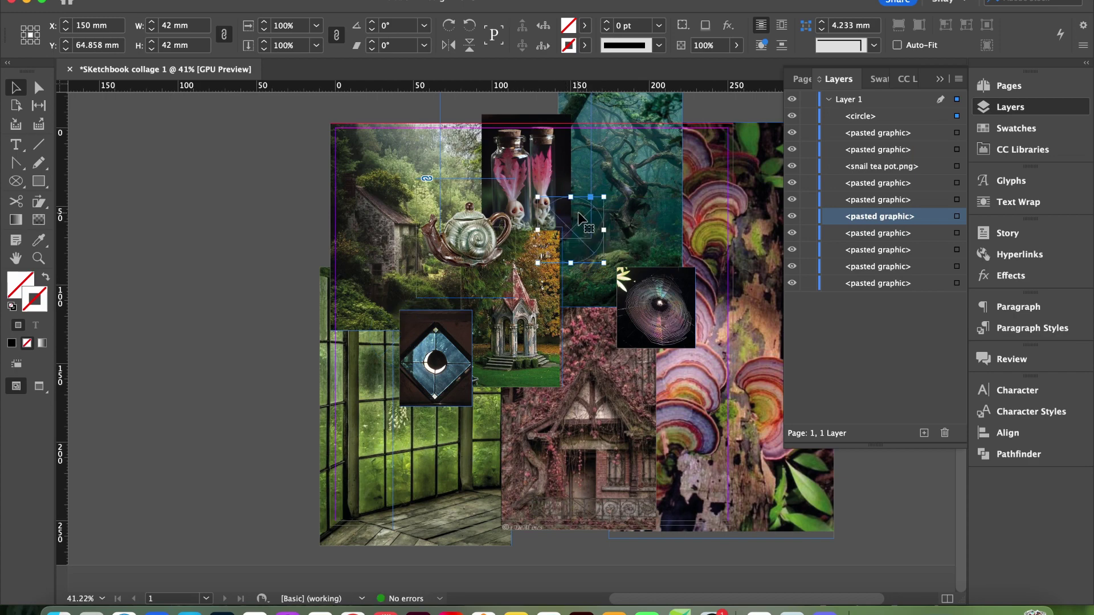
{"action": "right_click", "coordinate": [571, 227]}
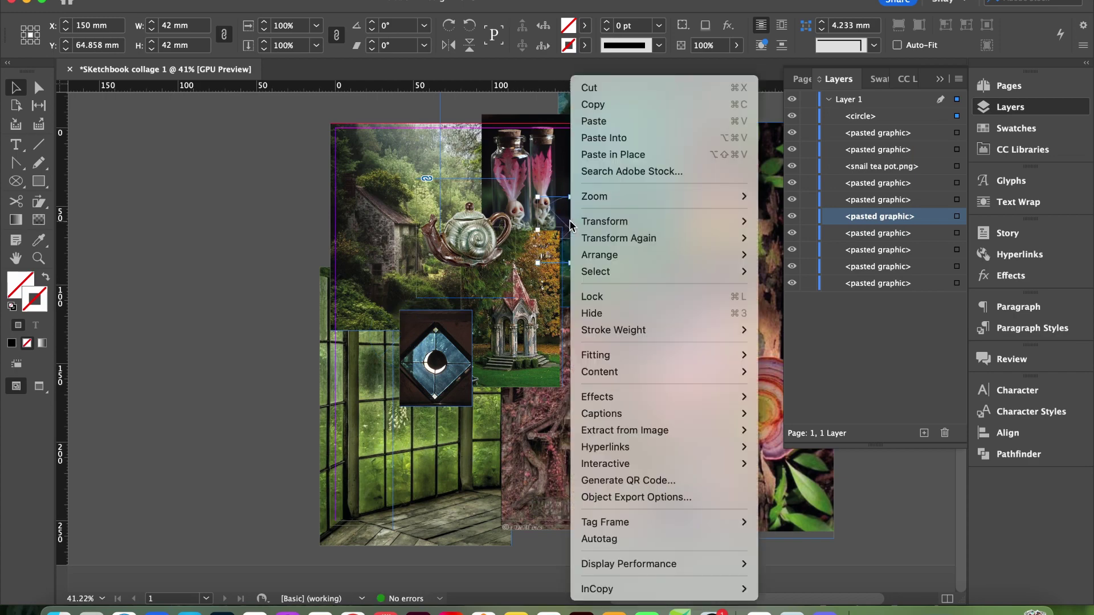
{"action": "left_click", "coordinate": [611, 139]}
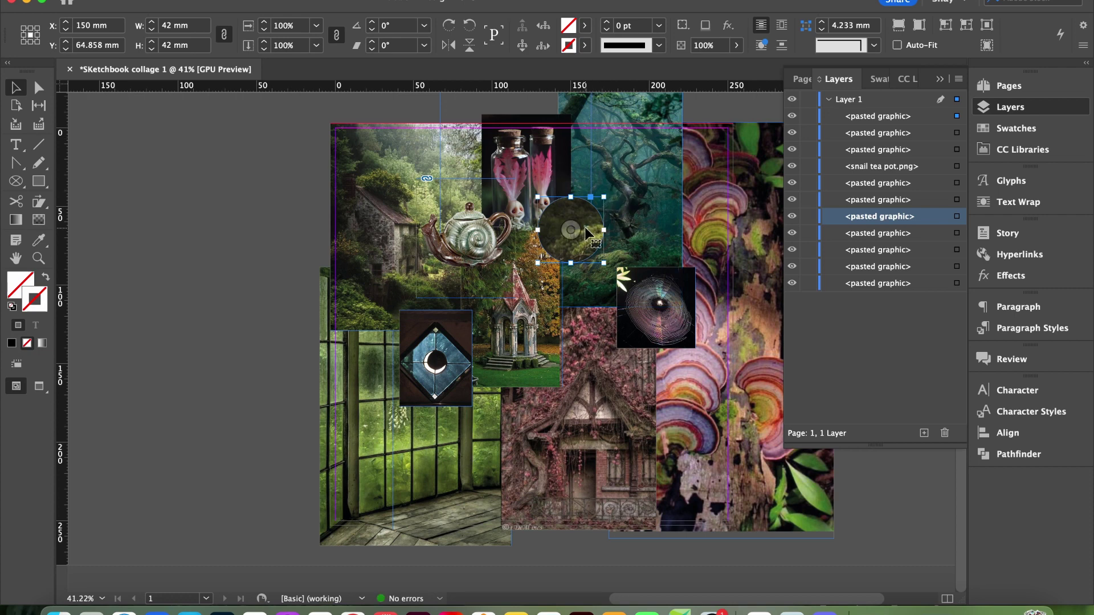
- Move the circular forest frame down over the vine-covered house and scale the picture inside it to about 72%
{"action": "left_click_drag", "start_coordinate": [587, 232], "coordinate": [588, 449]}
{"action": "scroll", "coordinate": [589, 449], "scroll_direction": "up", "scroll_amount": 2}
{"action": "double_click", "coordinate": [593, 433]}
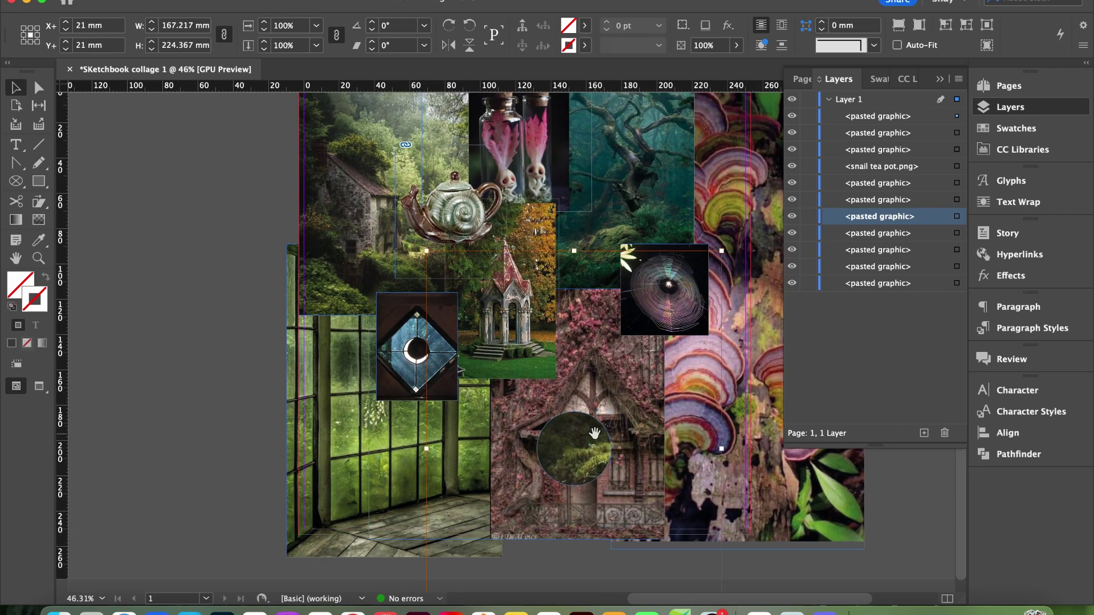
{"action": "scroll", "coordinate": [465, 462], "scroll_direction": "down", "scroll_amount": 1}
{"action": "scroll", "coordinate": [465, 462], "scroll_direction": "right", "scroll_amount": 1}
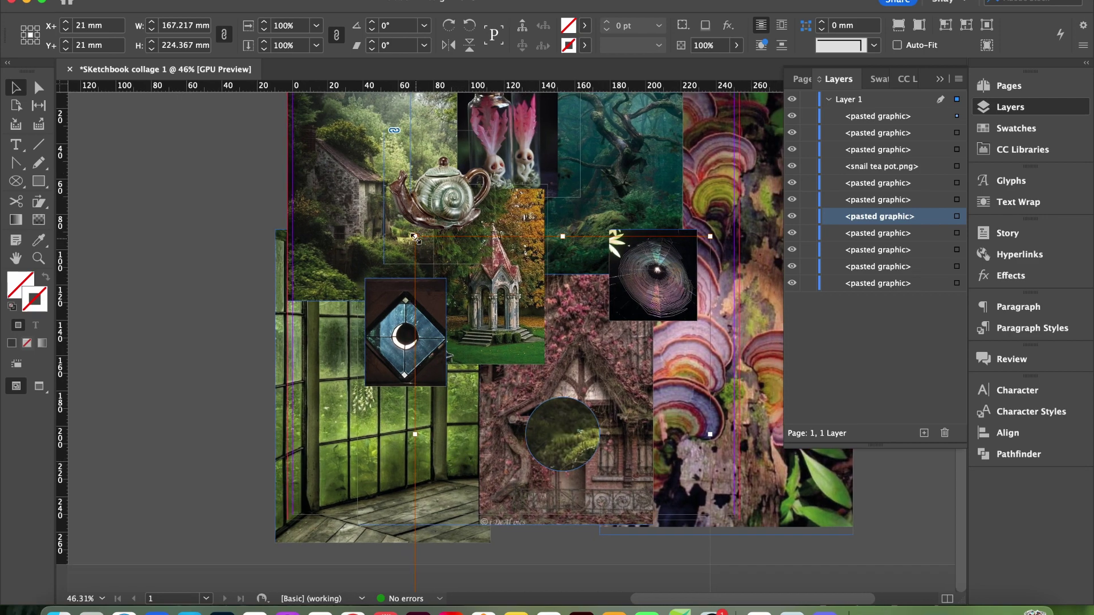
{"action": "left_click_drag", "start_coordinate": [416, 238], "coordinate": [520, 348]}
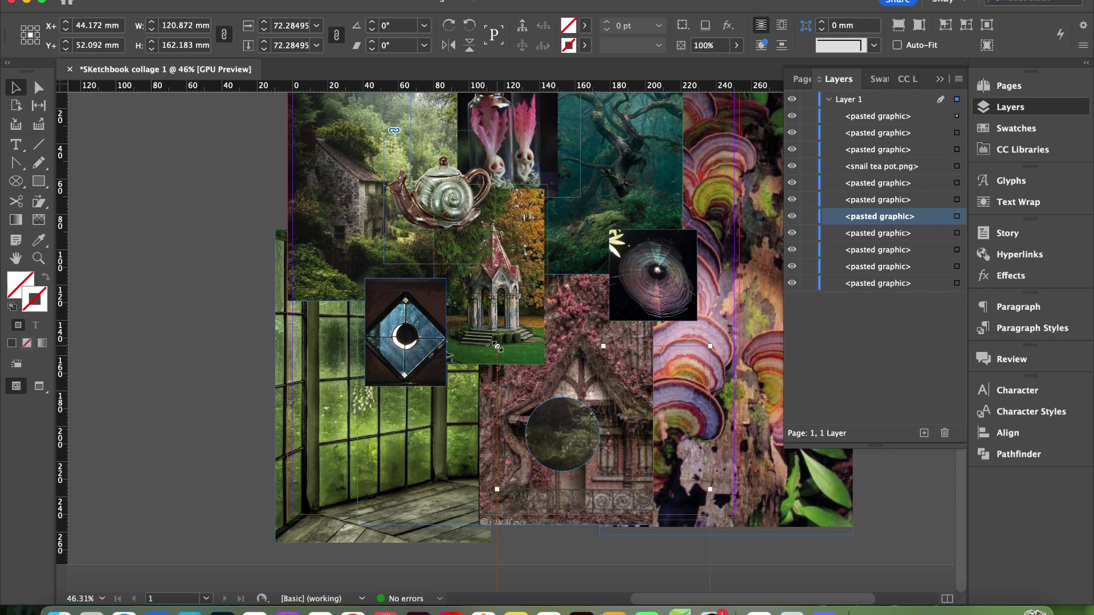
{"action": "left_click_drag", "start_coordinate": [497, 347], "coordinate": [582, 462]}
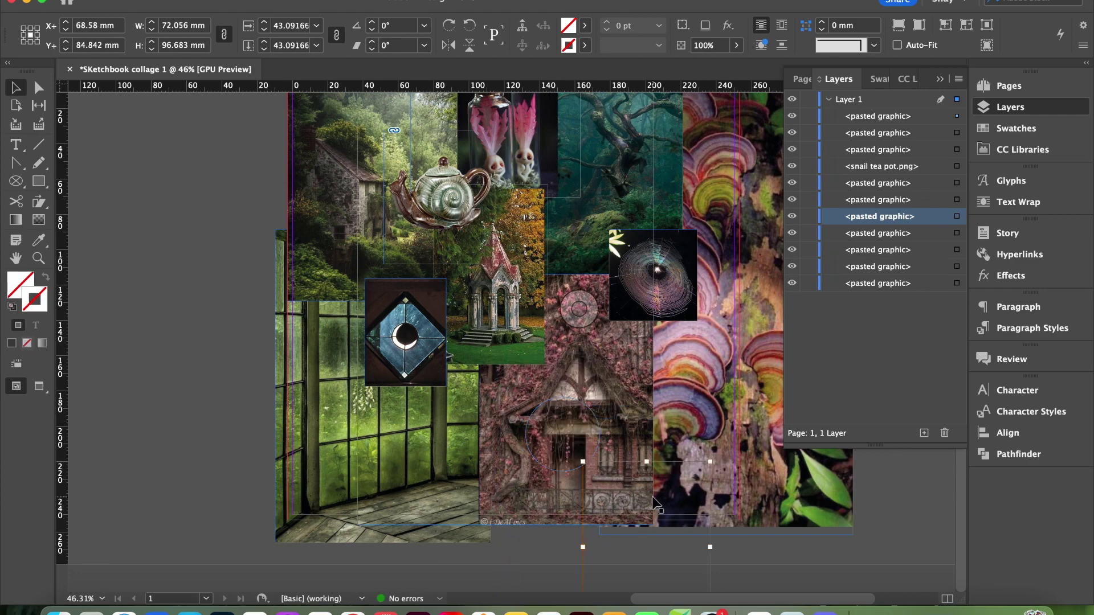
{"action": "left_click_drag", "start_coordinate": [653, 497], "coordinate": [576, 414]}
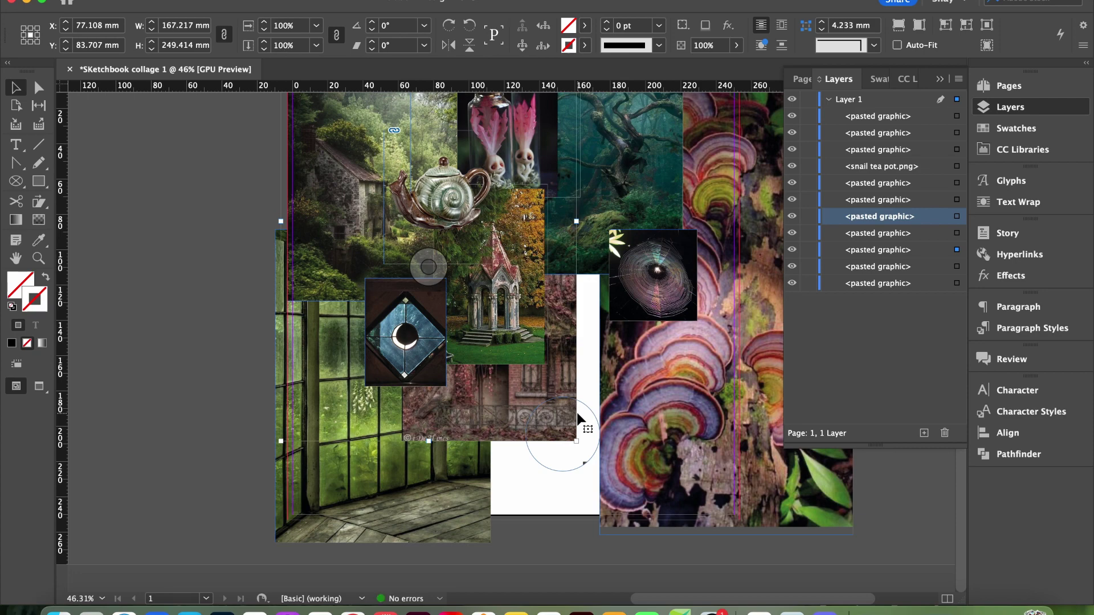
{"action": "key", "text": "super+z"}
{"action": "left_click", "coordinate": [598, 447]}
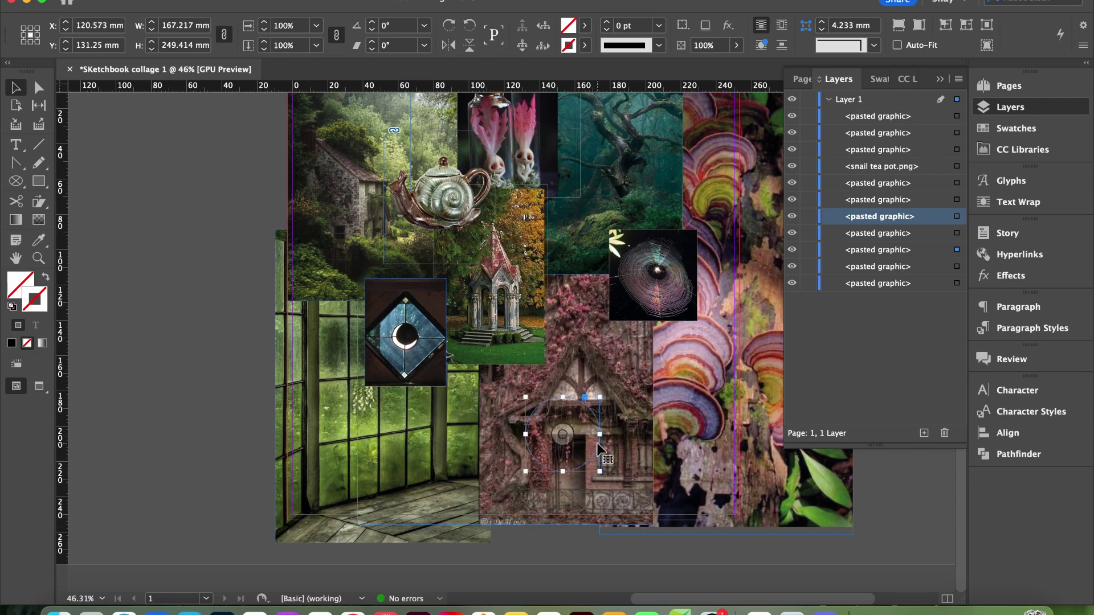
{"action": "key", "text": "super+t"}
{"action": "key", "text": "super+alt+v"}
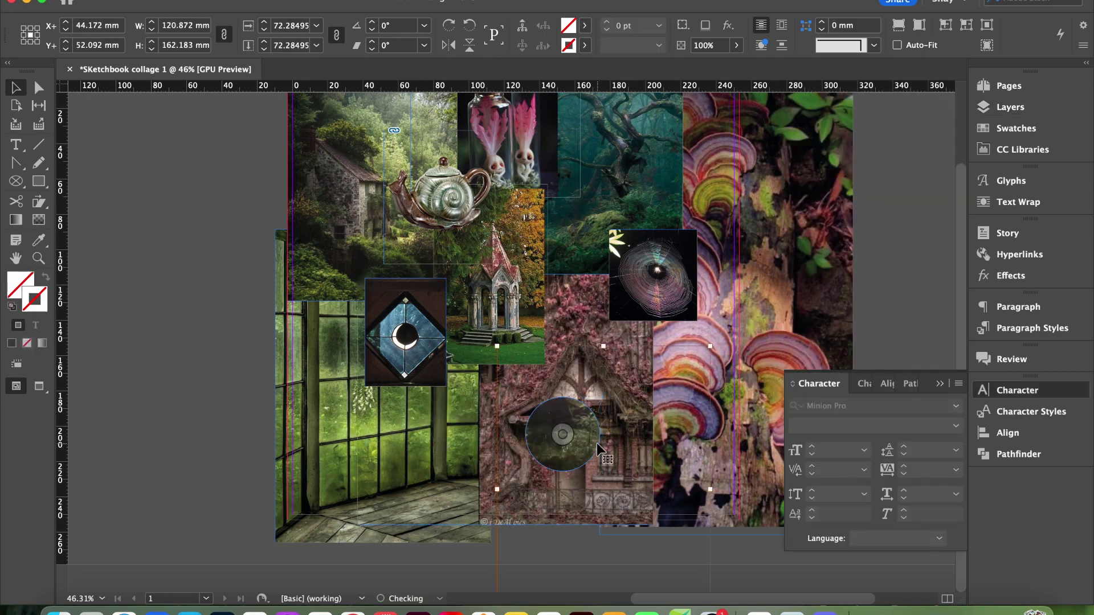
- Scale the forest picture inside the circle down to about 37% and reposition it so the bright water patch shows
{"action": "left_click_drag", "start_coordinate": [581, 427], "coordinate": [581, 428]}
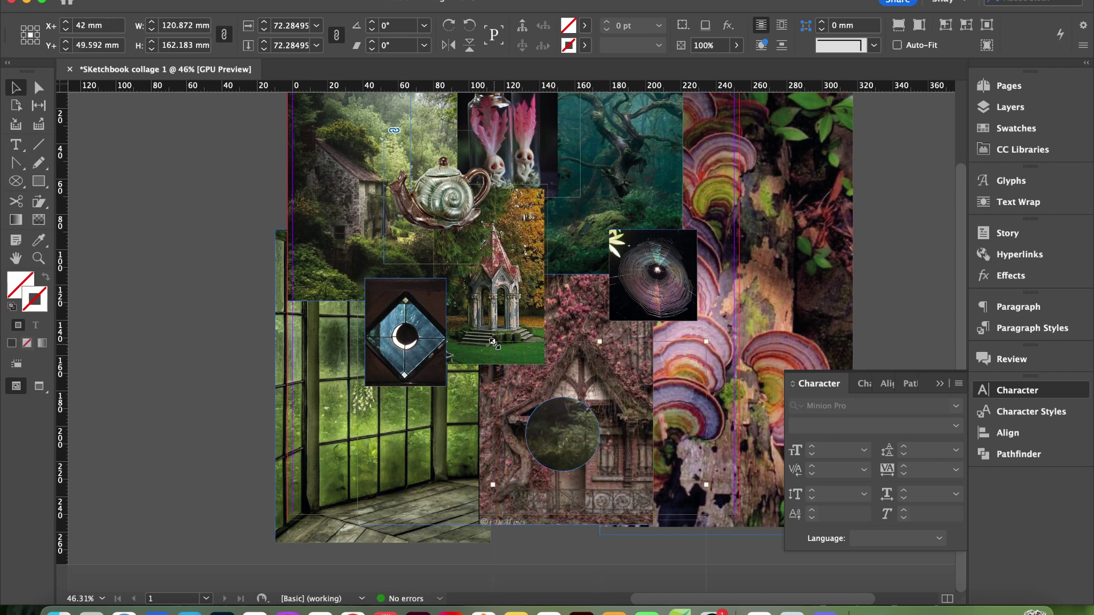
{"action": "left_click_drag", "start_coordinate": [494, 343], "coordinate": [526, 387]}
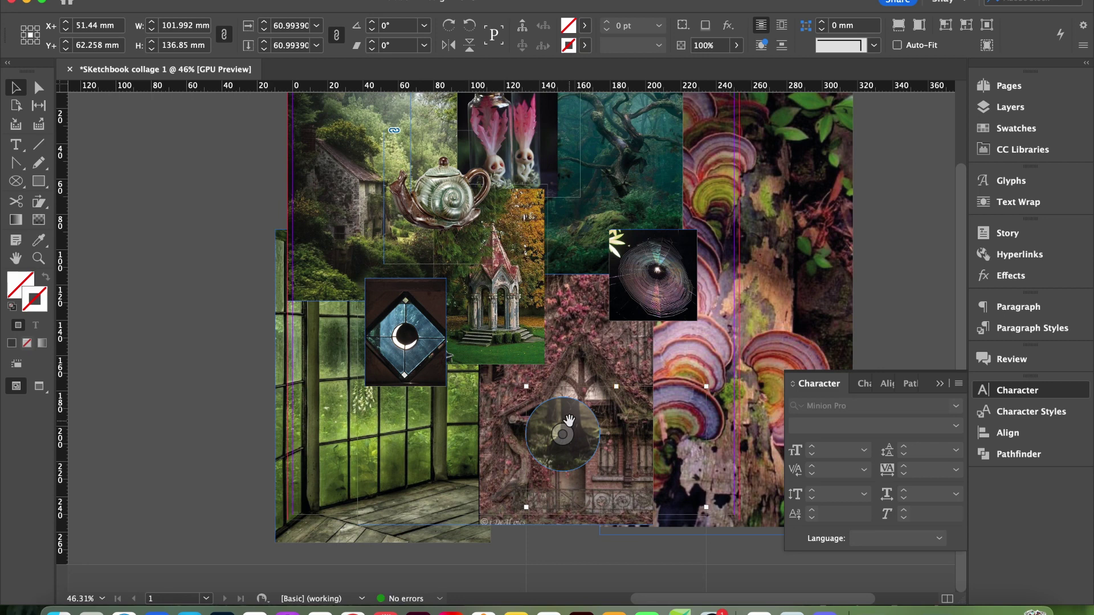
{"action": "left_click_drag", "start_coordinate": [574, 422], "coordinate": [530, 383]}
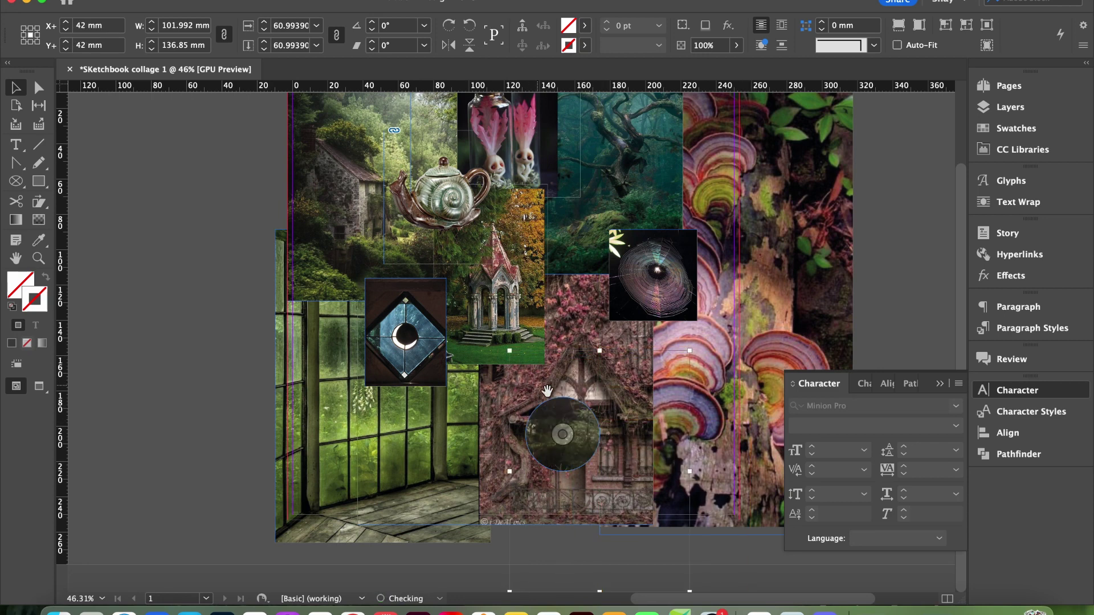
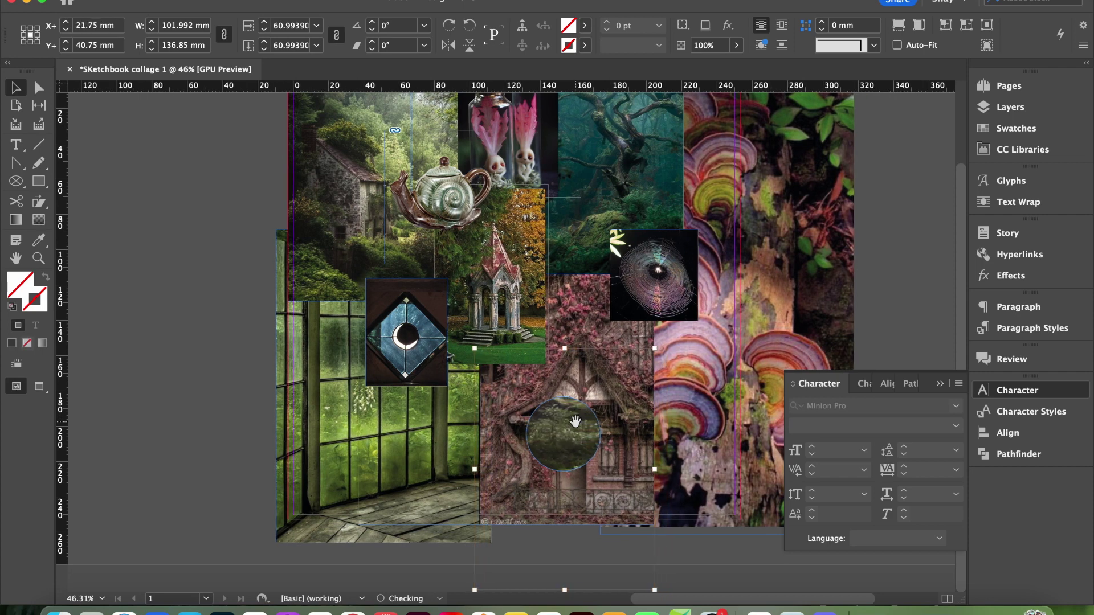
{"action": "scroll", "coordinate": [576, 421], "scroll_direction": "right", "scroll_amount": 1}
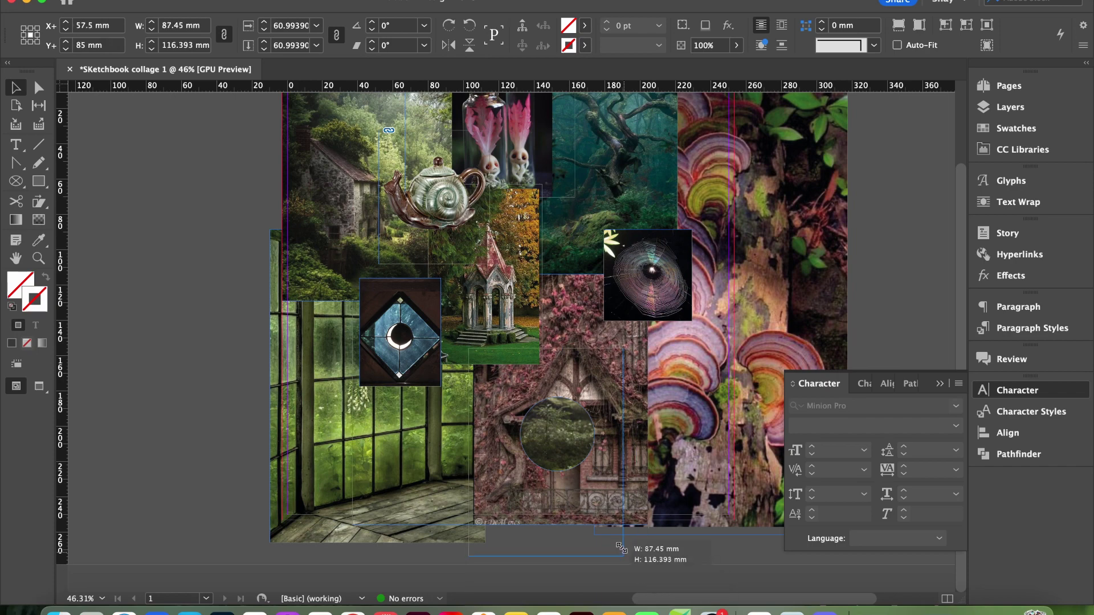
{"action": "left_click_drag", "start_coordinate": [621, 547], "coordinate": [600, 523]}
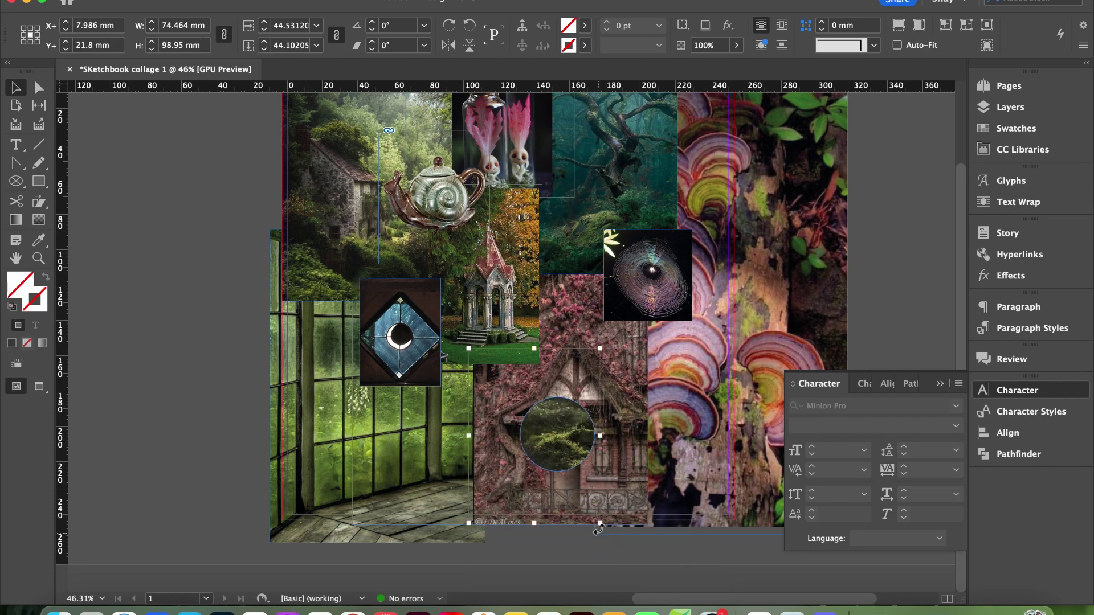
{"action": "left_click_drag", "start_coordinate": [583, 478], "coordinate": [579, 448]}
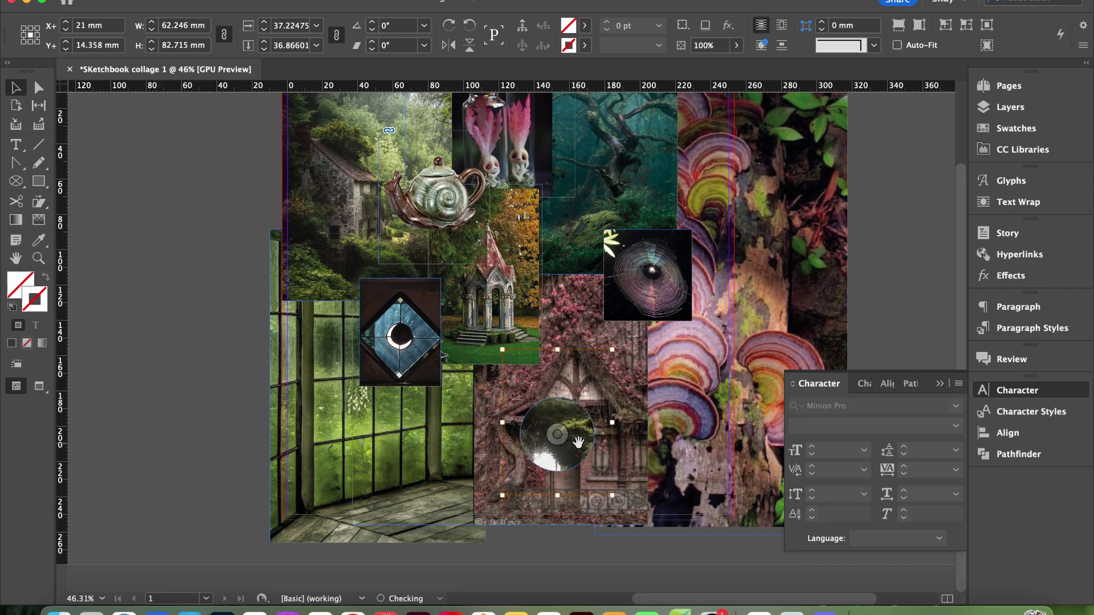
{"action": "left_click", "coordinate": [552, 552]}
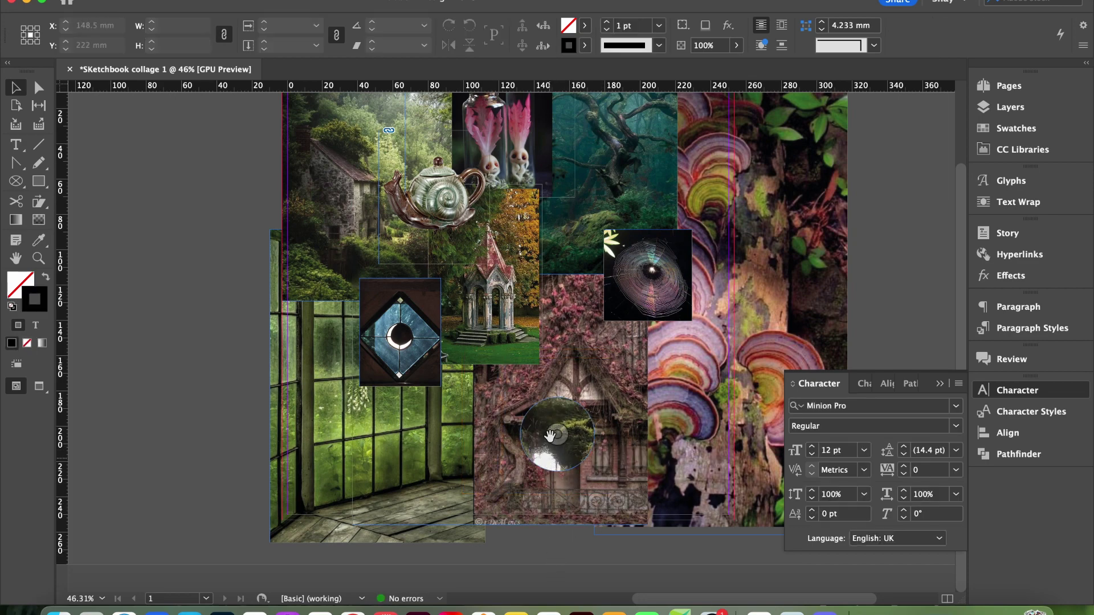
- Move the forest circle back up to overlap the twisted tree beside the jar creatures, then preview the page without guides
{"action": "left_click_drag", "start_coordinate": [559, 421], "coordinate": [563, 173]}
{"action": "left_click", "coordinate": [203, 395]}
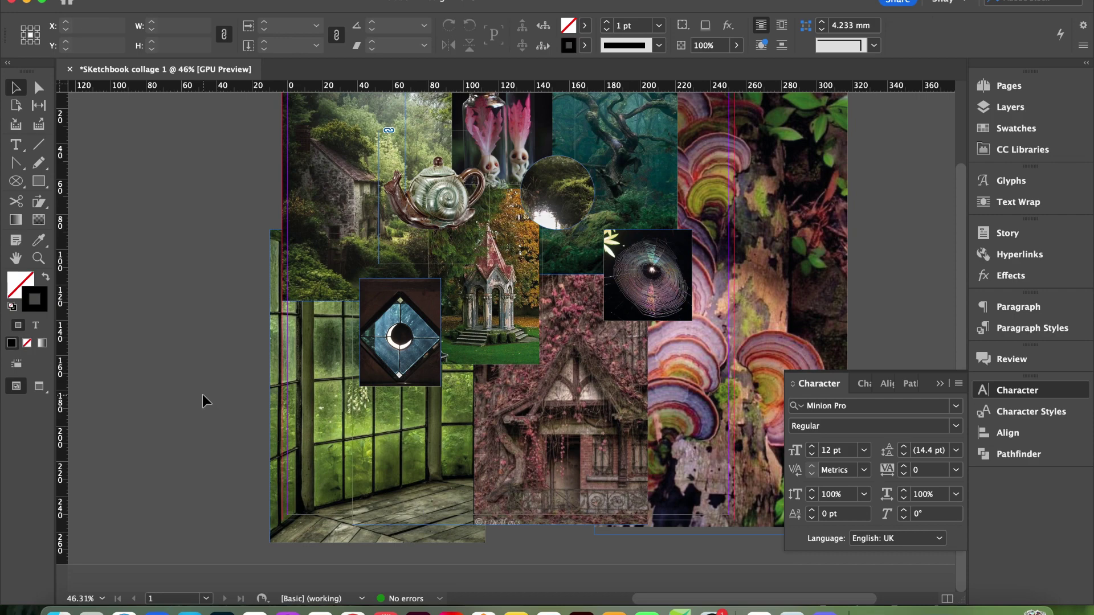
{"action": "key", "text": "w"}
{"action": "scroll", "coordinate": [203, 395], "scroll_direction": "down", "scroll_amount": 3}
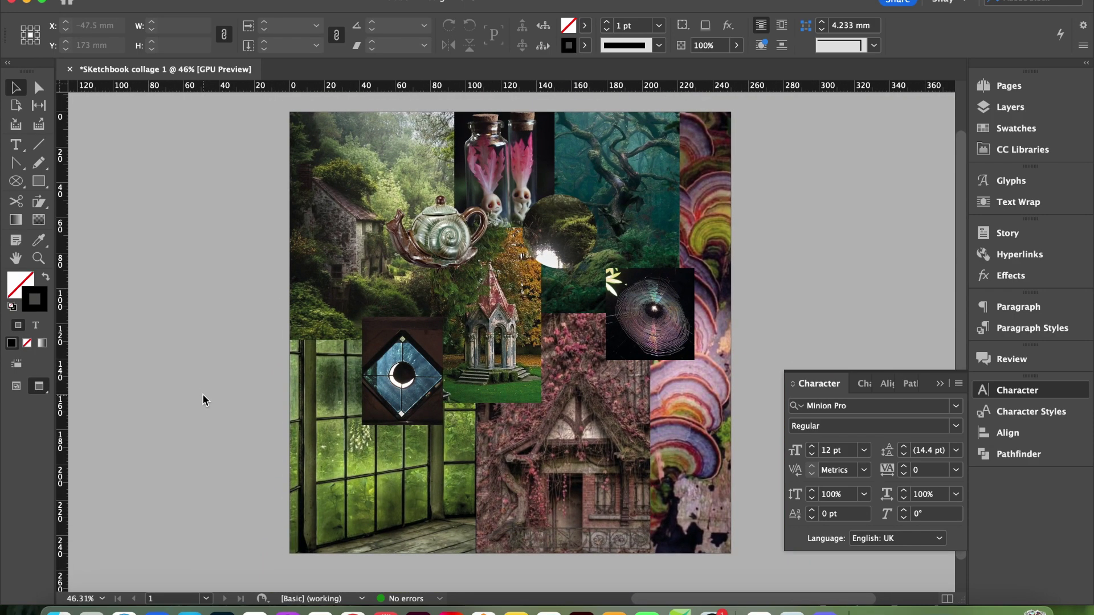
- Copy the spider web picture and paste it into a new circular frame about 61 mm wide over the vine-covered house
{"action": "right_click", "coordinate": [674, 306]}
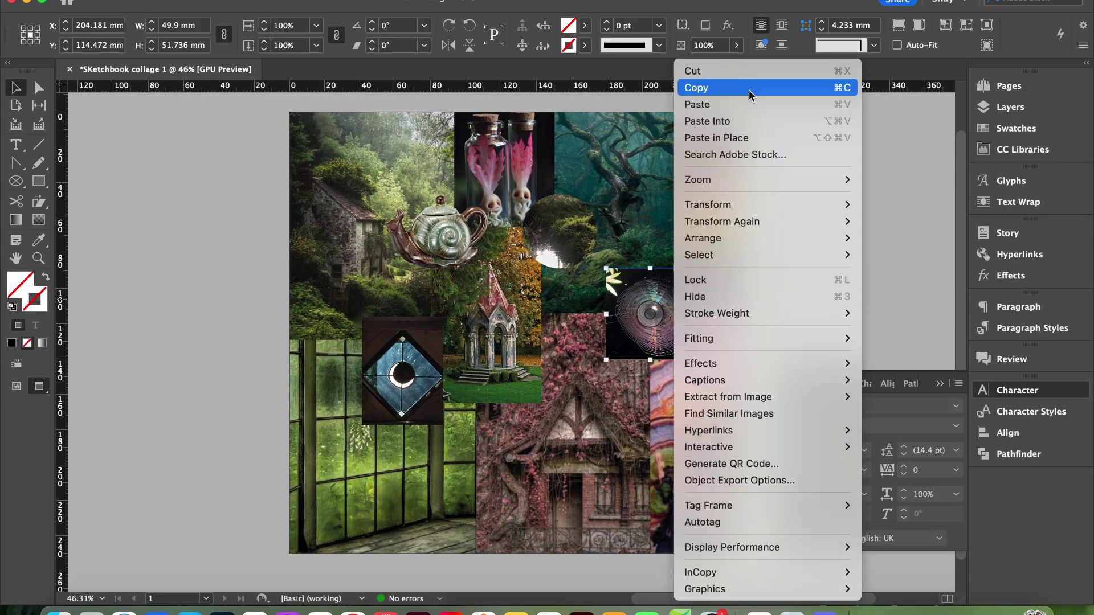
{"action": "left_click", "coordinate": [749, 90]}
{"action": "key", "text": "l"}
{"action": "left_click_drag", "start_coordinate": [578, 409], "coordinate": [685, 516]}
{"action": "right_click", "coordinate": [602, 440]}
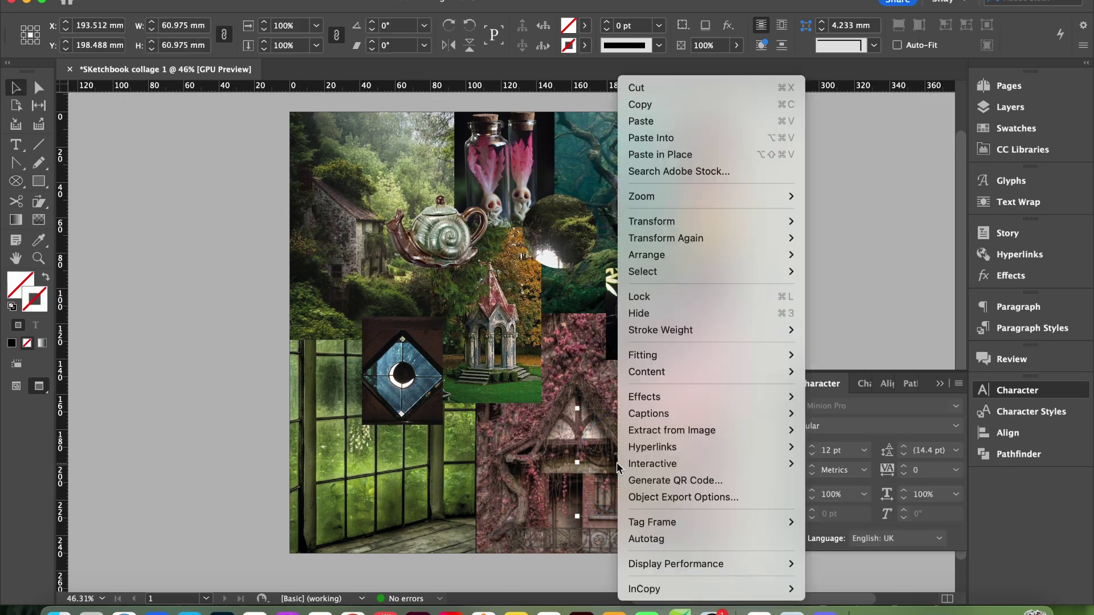
{"action": "left_click", "coordinate": [638, 137]}
- Shrink the web circle to 52.75 mm, centre the web inside, move it to the square web picture's former place and preview the page
{"action": "scroll", "coordinate": [632, 447], "scroll_direction": "up", "scroll_amount": 5}
{"action": "scroll", "coordinate": [609, 546], "scroll_direction": "down", "scroll_amount": 3}
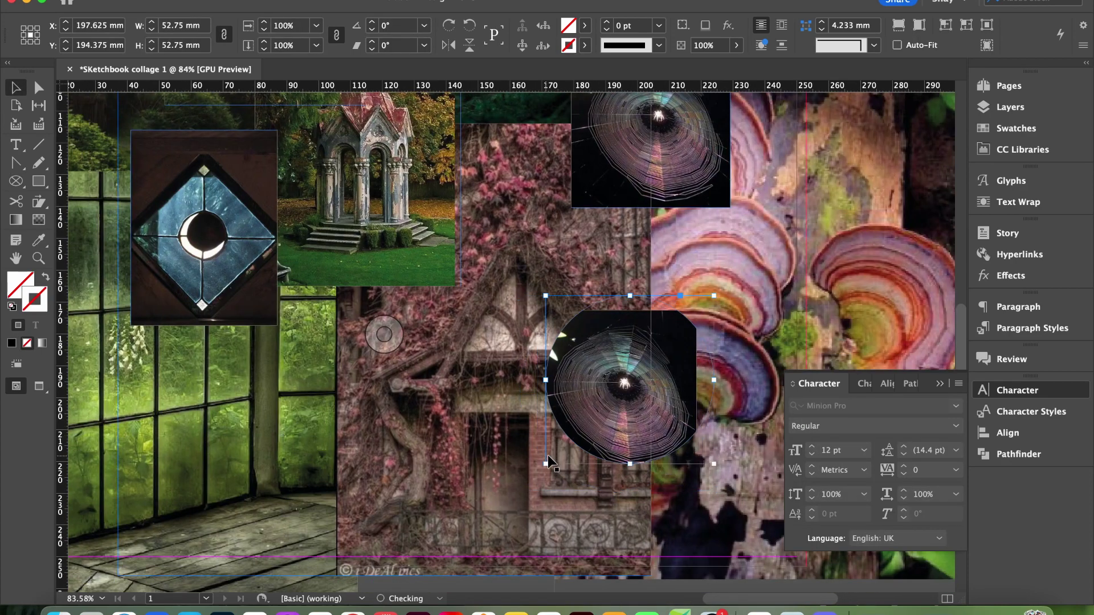
{"action": "left_click_drag", "start_coordinate": [622, 367], "coordinate": [681, 376]}
{"action": "scroll", "coordinate": [622, 430], "scroll_direction": "down", "scroll_amount": 5}
{"action": "left_click_drag", "start_coordinate": [622, 430], "coordinate": [649, 303]}
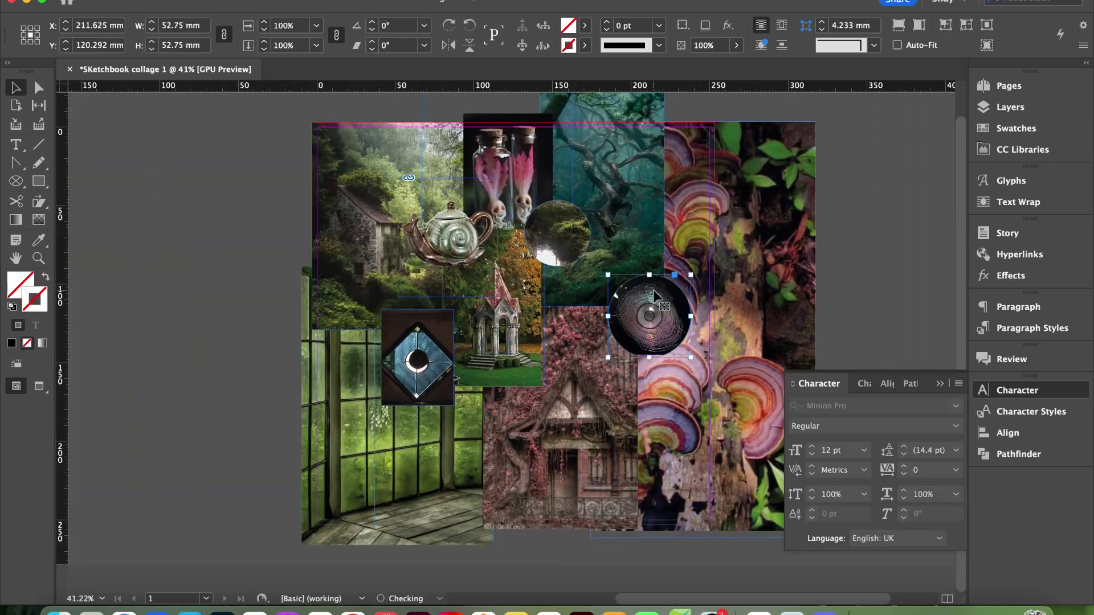
{"action": "key", "text": "w"}
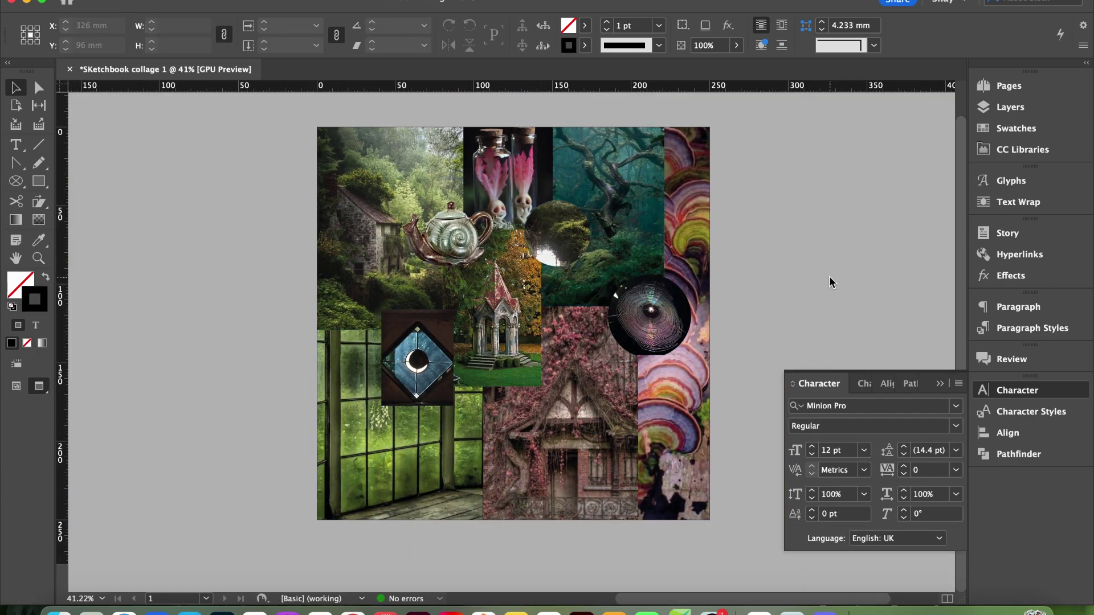
- Switch to Safari and open the pin Sarah Duyer's Creepy Pottery Looks Like it Will Crawl Away on Pinterest
{"action": "key", "text": "super+Tab"}
{"action": "scroll", "coordinate": [570, 380], "scroll_direction": "down", "scroll_amount": 15}
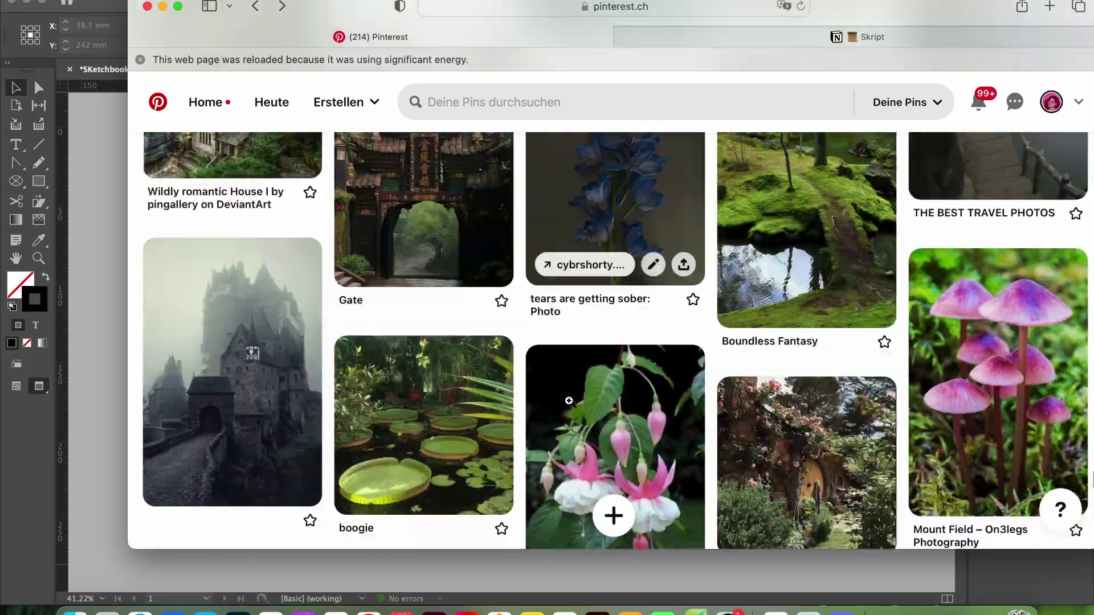
{"action": "scroll", "coordinate": [570, 380], "scroll_direction": "down", "scroll_amount": 20}
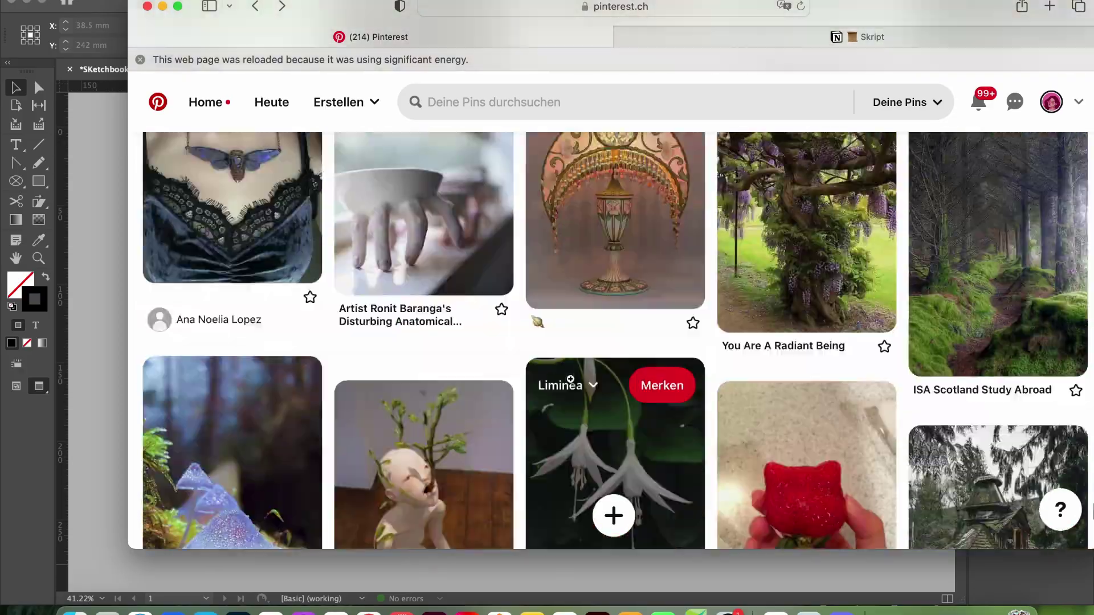
{"action": "scroll", "coordinate": [572, 382], "scroll_direction": "down", "scroll_amount": 5}
{"action": "scroll", "coordinate": [571, 379], "scroll_direction": "down", "scroll_amount": 5}
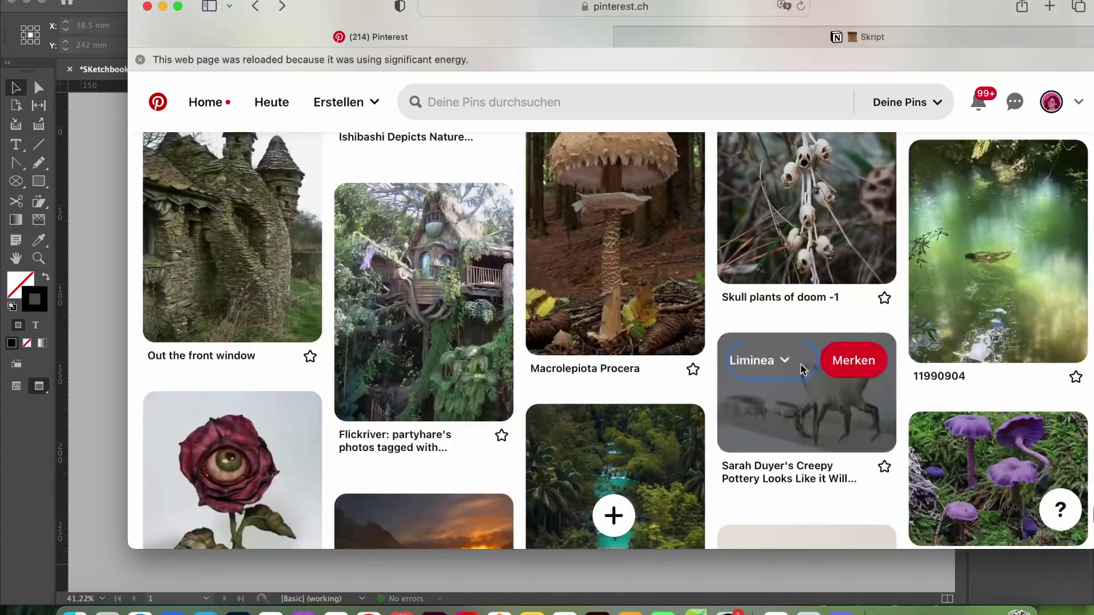
{"action": "left_click", "coordinate": [798, 399]}
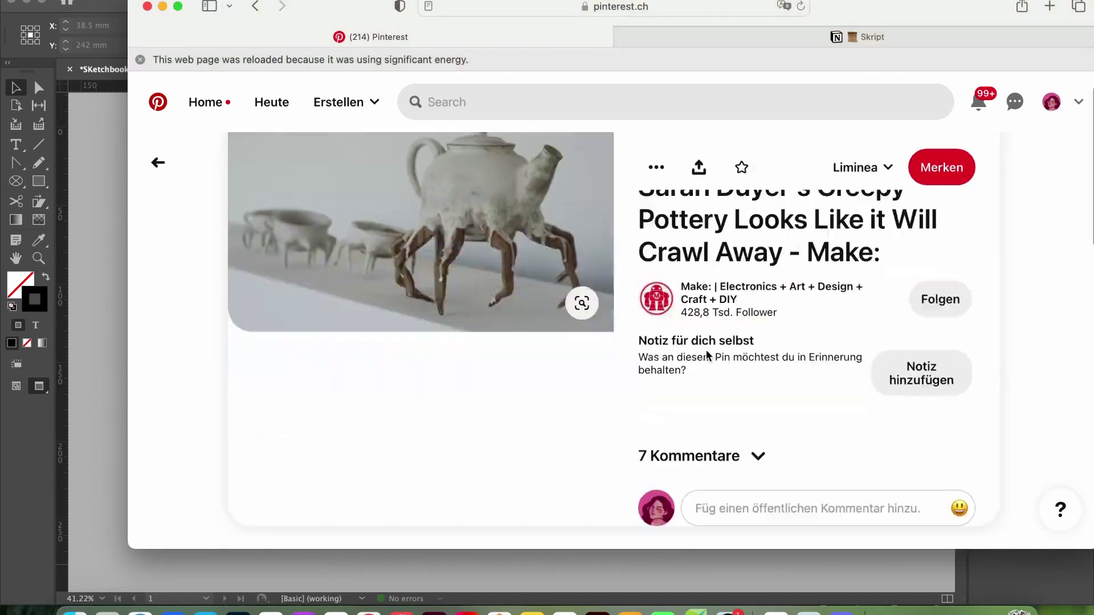
- Browse the related pins and save the framed winged fairy and the ceramic cups with fingers to the Liminea board
{"action": "scroll", "coordinate": [706, 350], "scroll_direction": "down", "scroll_amount": 10}
{"action": "scroll", "coordinate": [705, 350], "scroll_direction": "down", "scroll_amount": 3}
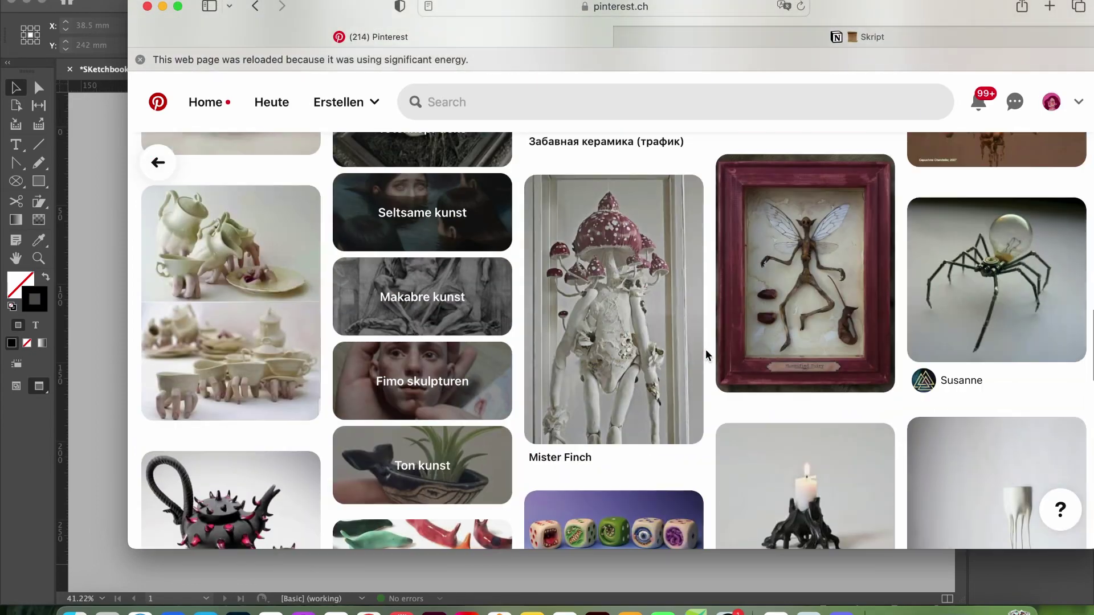
{"action": "scroll", "coordinate": [269, 351], "scroll_direction": "down", "scroll_amount": 10}
{"action": "scroll", "coordinate": [268, 351], "scroll_direction": "up", "scroll_amount": 6}
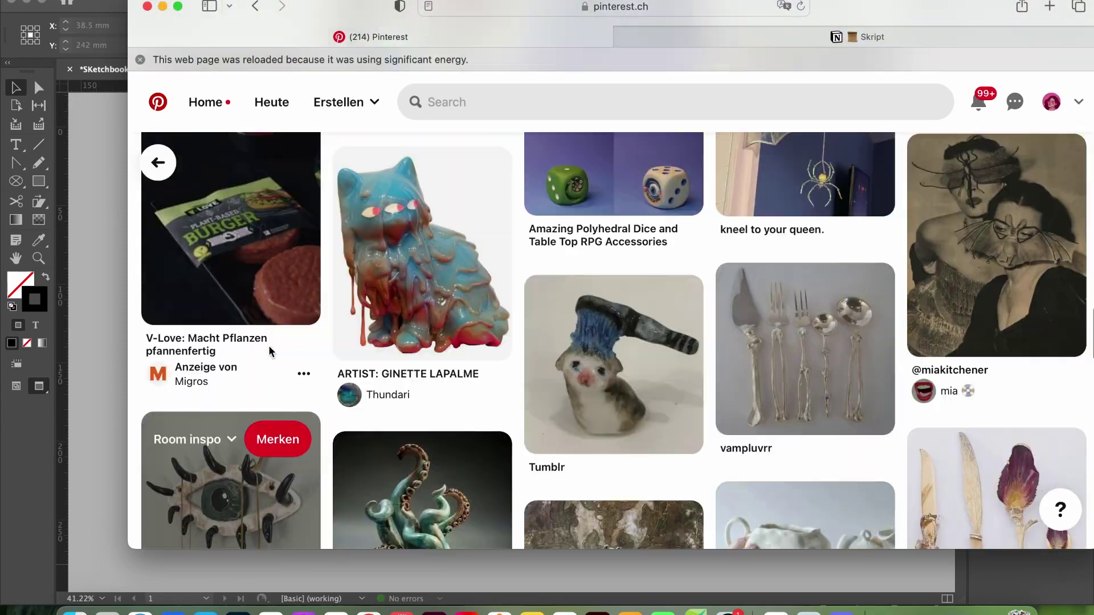
{"action": "scroll", "coordinate": [268, 346], "scroll_direction": "up", "scroll_amount": 6}
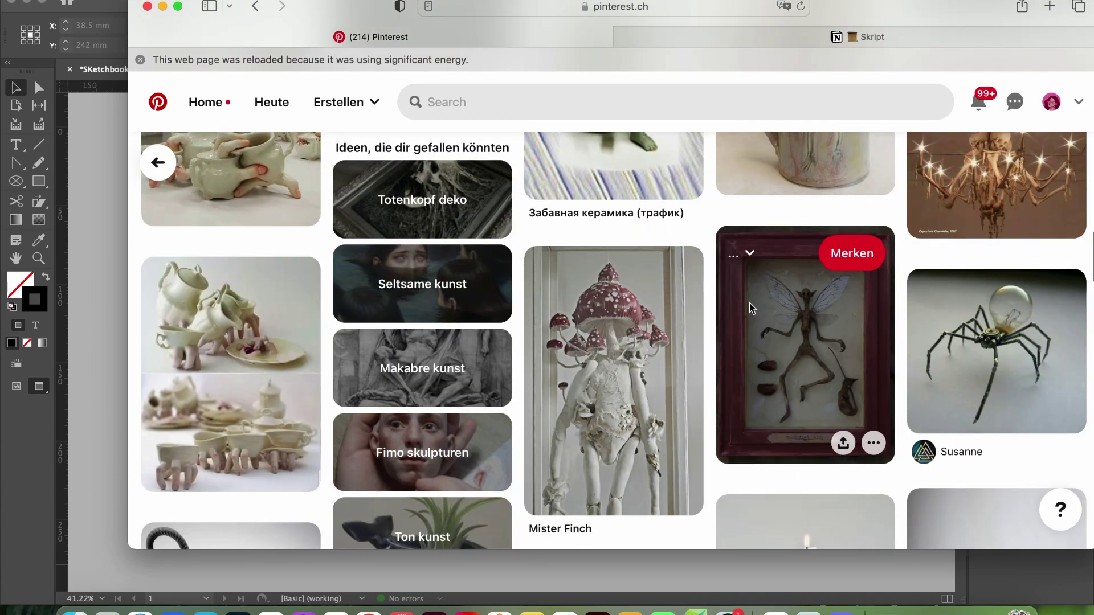
{"action": "type", "text": "lim"}
{"action": "left_click", "coordinate": [668, 355]}
{"action": "scroll", "coordinate": [288, 335], "scroll_direction": "up", "scroll_amount": 2}
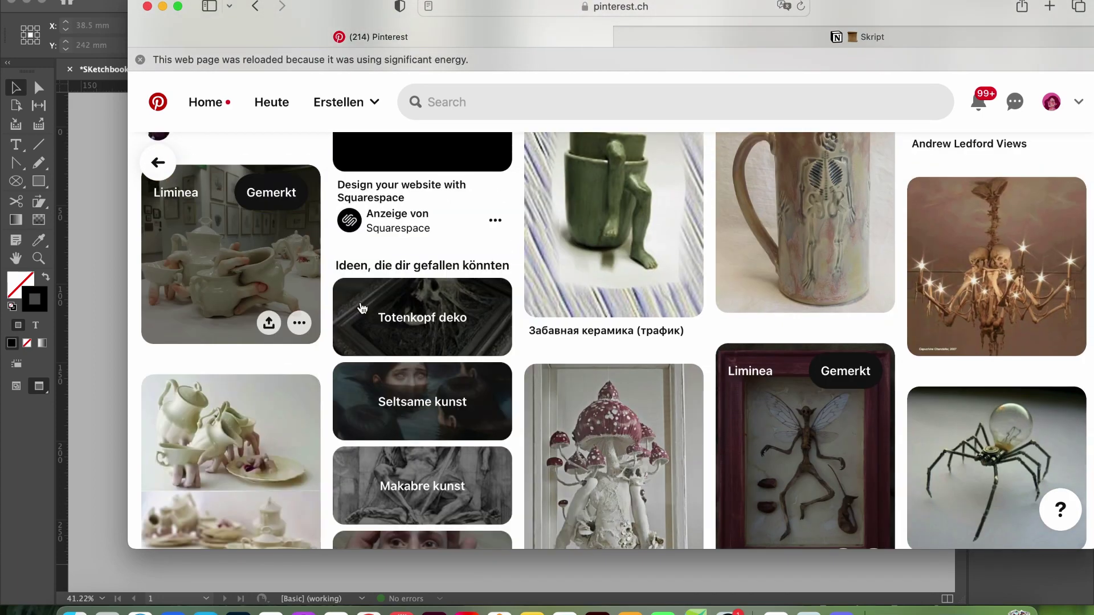
- Browse the pins related to the fingered ceramics and copy the image of the dark red teapot with crawling legs
{"action": "left_click", "coordinate": [251, 387]}
{"action": "right_click", "coordinate": [496, 354]}
{"action": "scroll", "coordinate": [647, 315], "scroll_direction": "down", "scroll_amount": 10}
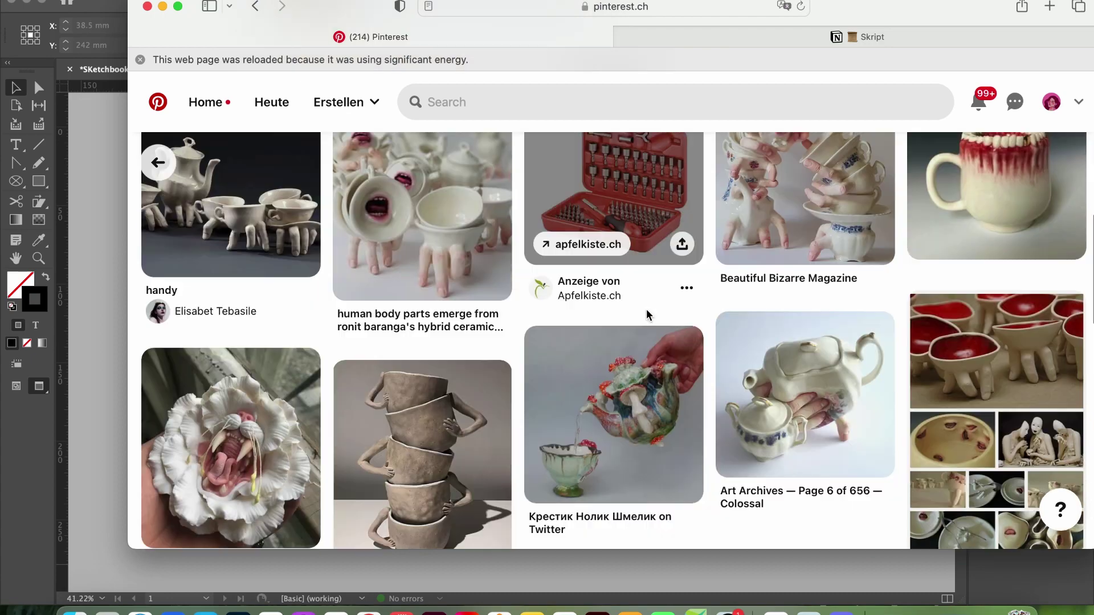
{"action": "scroll", "coordinate": [648, 315], "scroll_direction": "down", "scroll_amount": 10}
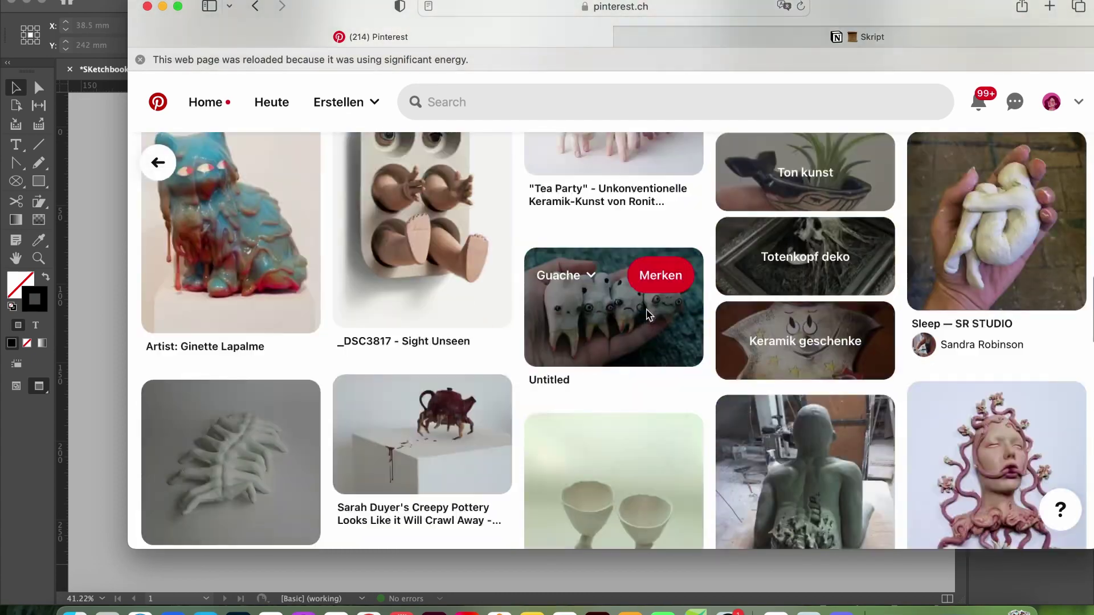
{"action": "scroll", "coordinate": [647, 314], "scroll_direction": "down", "scroll_amount": 2}
{"action": "left_click", "coordinate": [481, 368]}
{"action": "right_click", "coordinate": [519, 293]}
{"action": "left_click", "coordinate": [554, 439]}
- Paste the crawling teapot picture into the InDesign collage, shrink it to about 60.2 × 42 mm and place it in the page's lower right corner
{"action": "left_click", "coordinate": [98, 408]}
{"action": "right_click", "coordinate": [300, 411]}
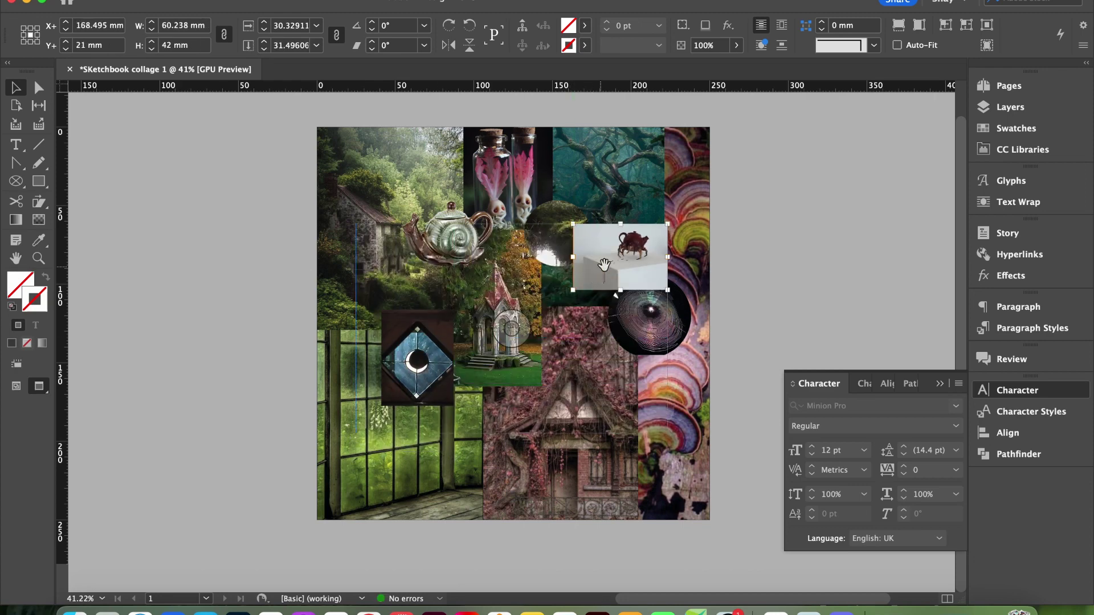
{"action": "right_click", "coordinate": [604, 265]}
{"action": "left_click", "coordinate": [854, 371]}
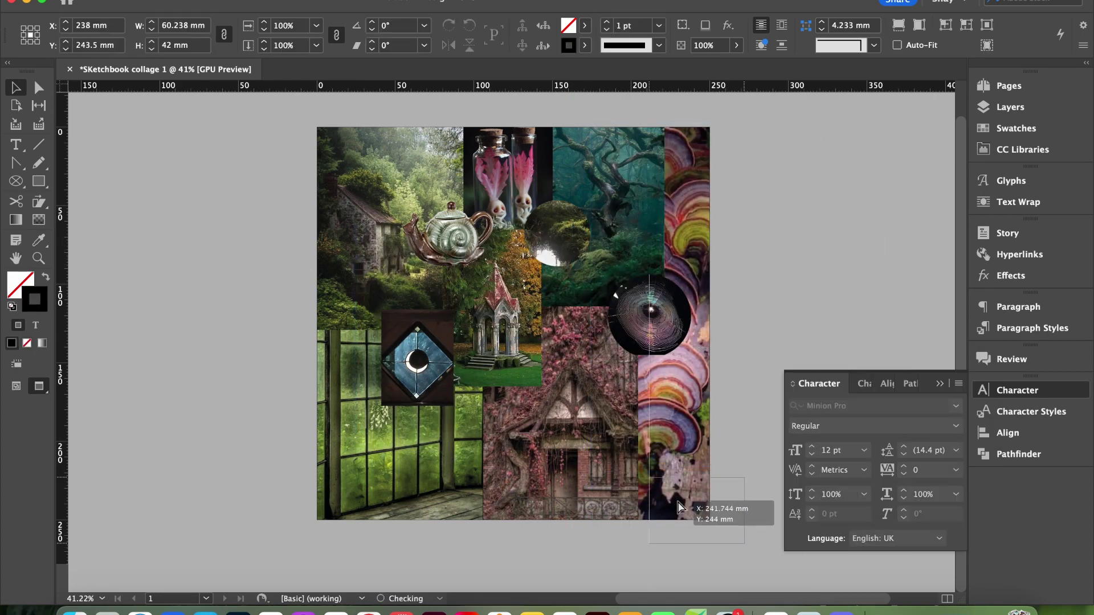
{"action": "left_click_drag", "start_coordinate": [652, 483], "coordinate": [692, 476]}
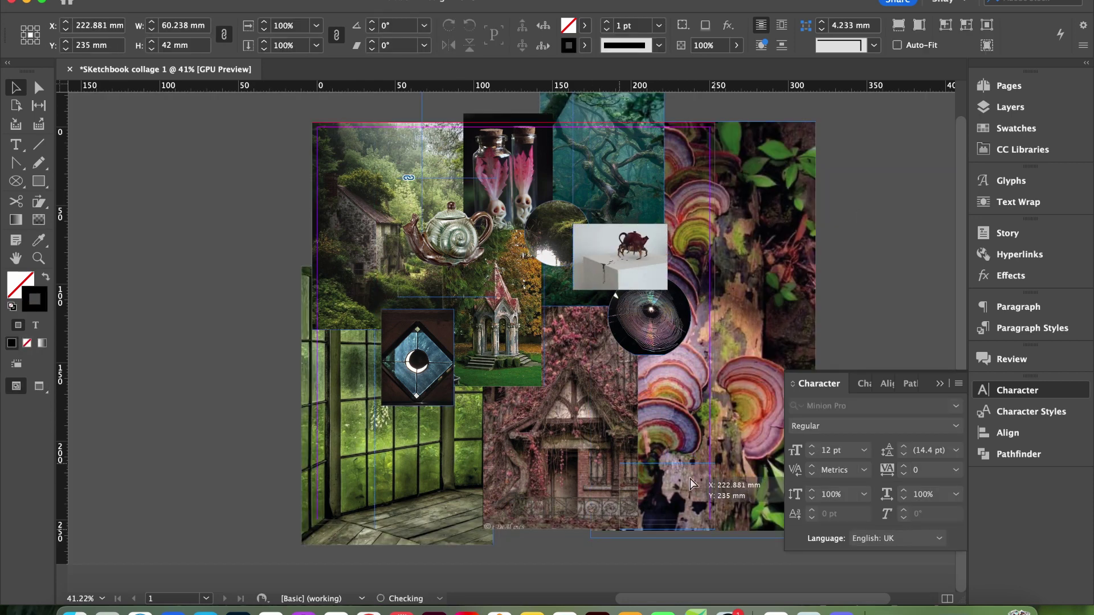
{"action": "key", "text": "w"}
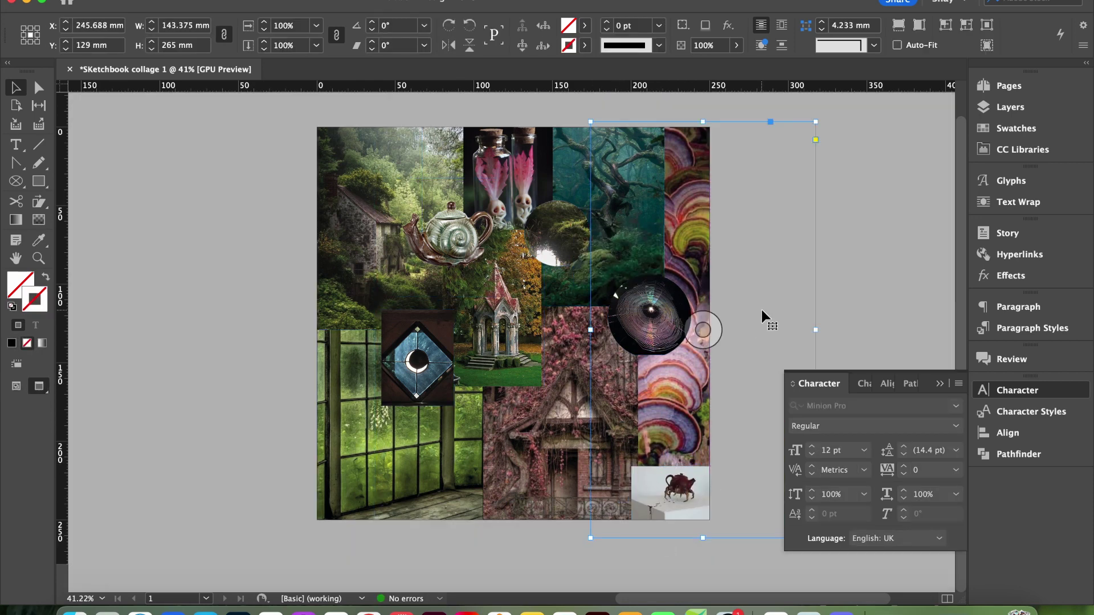
{"action": "left_click", "coordinate": [851, 228]}
- Switch to Safari, return to the Liminea board and copy the image of the white mug with a red glazed, toothed rim
{"action": "key", "text": "super+Tab"}
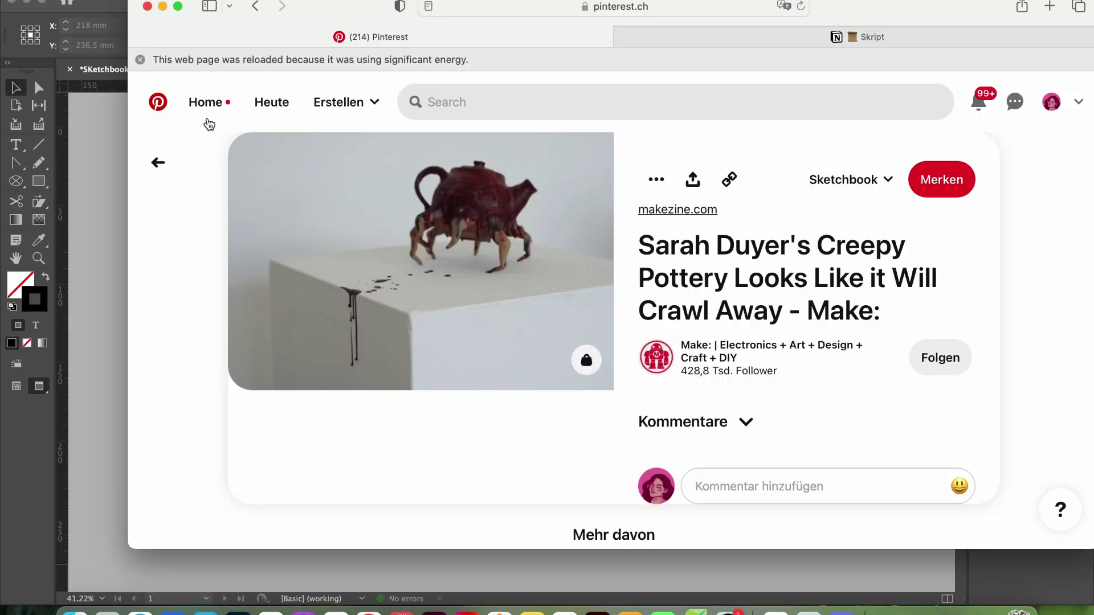
{"action": "left_click", "coordinate": [256, 7]}
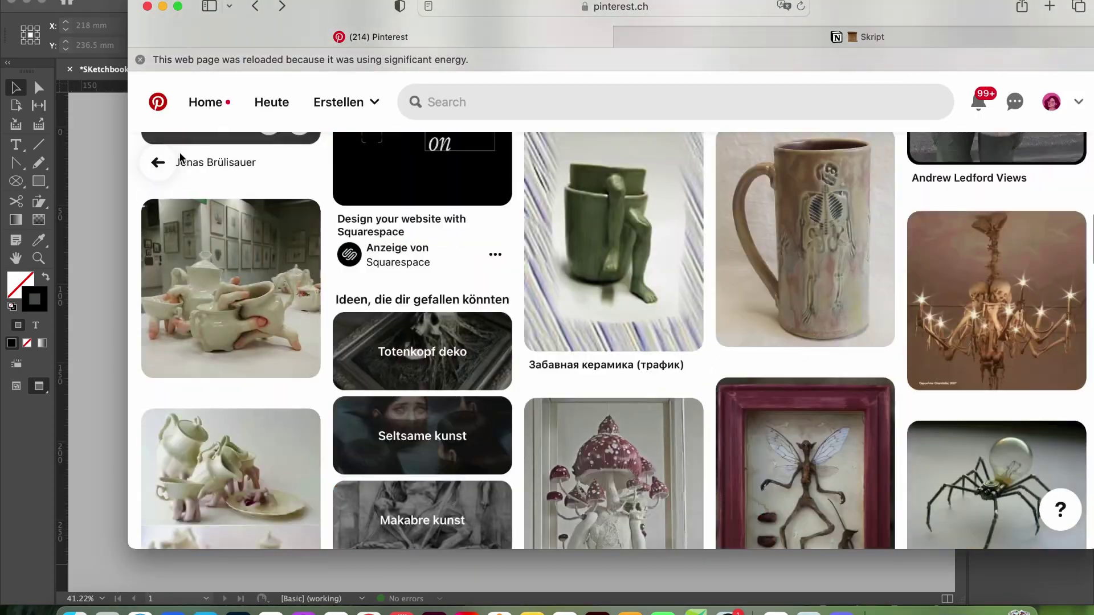
{"action": "scroll", "coordinate": [289, 322], "scroll_direction": "down", "scroll_amount": 20}
{"action": "scroll", "coordinate": [288, 322], "scroll_direction": "up", "scroll_amount": 20}
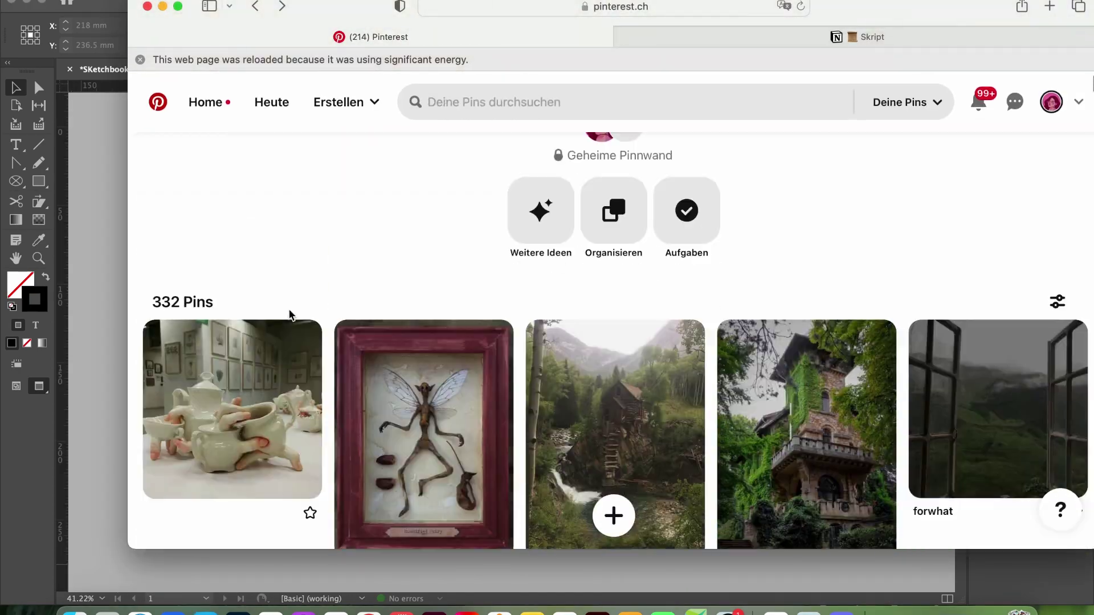
{"action": "scroll", "coordinate": [289, 313], "scroll_direction": "down", "scroll_amount": 4}
{"action": "scroll", "coordinate": [290, 315], "scroll_direction": "up", "scroll_amount": 1}
{"action": "scroll", "coordinate": [342, 441], "scroll_direction": "down", "scroll_amount": 20}
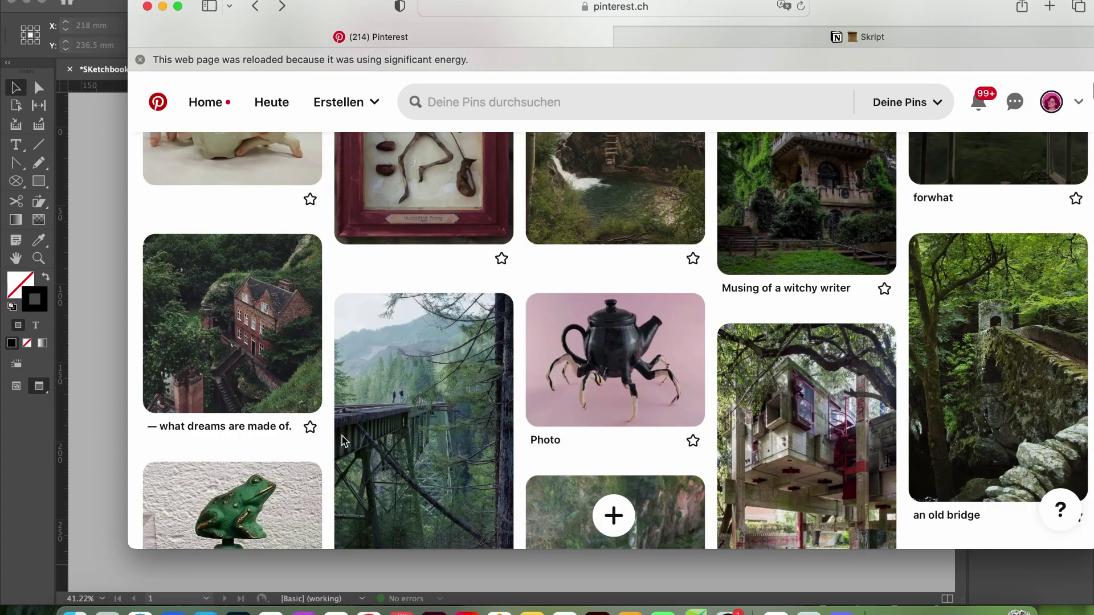
{"action": "scroll", "coordinate": [415, 309], "scroll_direction": "up", "scroll_amount": 5}
{"action": "scroll", "coordinate": [414, 308], "scroll_direction": "up", "scroll_amount": 5}
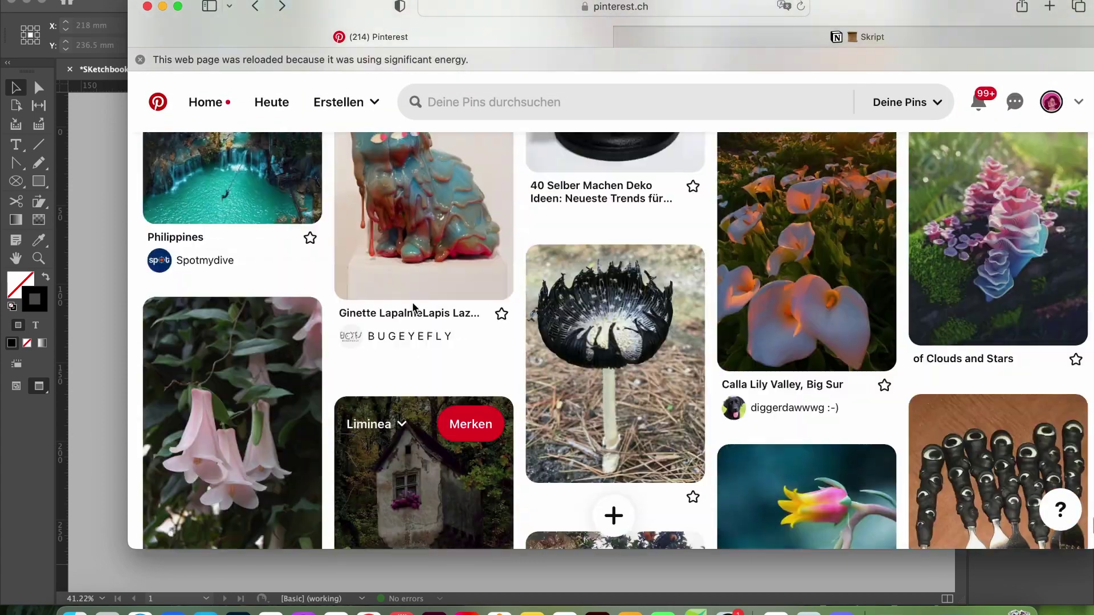
{"action": "scroll", "coordinate": [415, 308], "scroll_direction": "down", "scroll_amount": 5}
{"action": "right_click", "coordinate": [293, 399]}
{"action": "left_click", "coordinate": [330, 528]}
- Paste the toothed mug picture into the InDesign collage and shrink it to about 69.4 mm square
{"action": "key", "text": "super+Tab"}
{"action": "right_click", "coordinate": [240, 456]}
{"action": "left_click", "coordinate": [279, 397]}
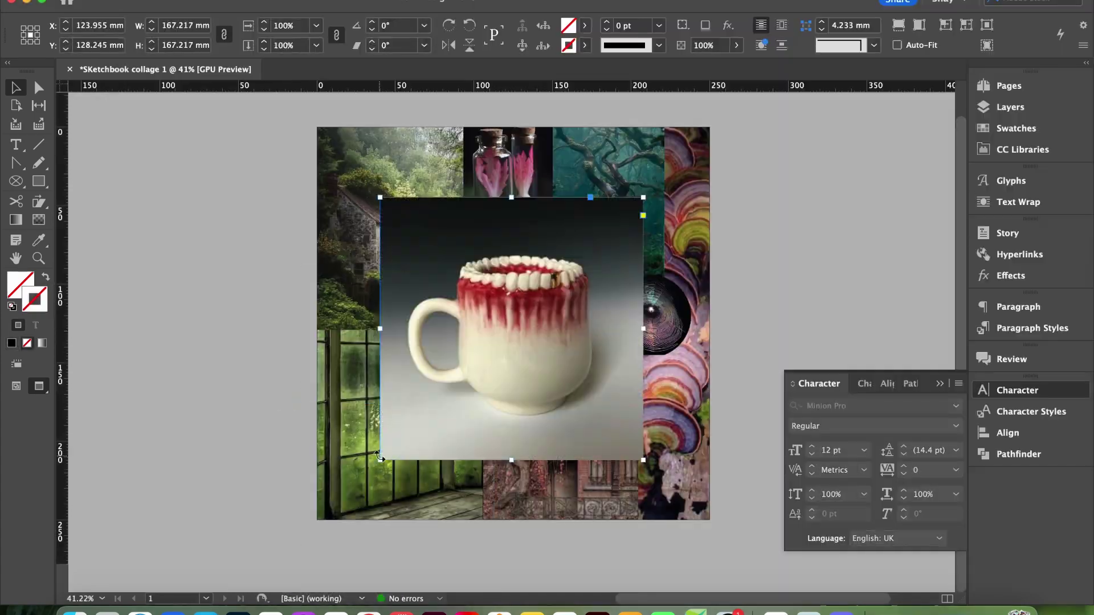
{"action": "left_click_drag", "start_coordinate": [380, 460], "coordinate": [534, 306]}
{"action": "right_click", "coordinate": [595, 248]}
{"action": "mouse_move", "coordinate": [675, 359]}
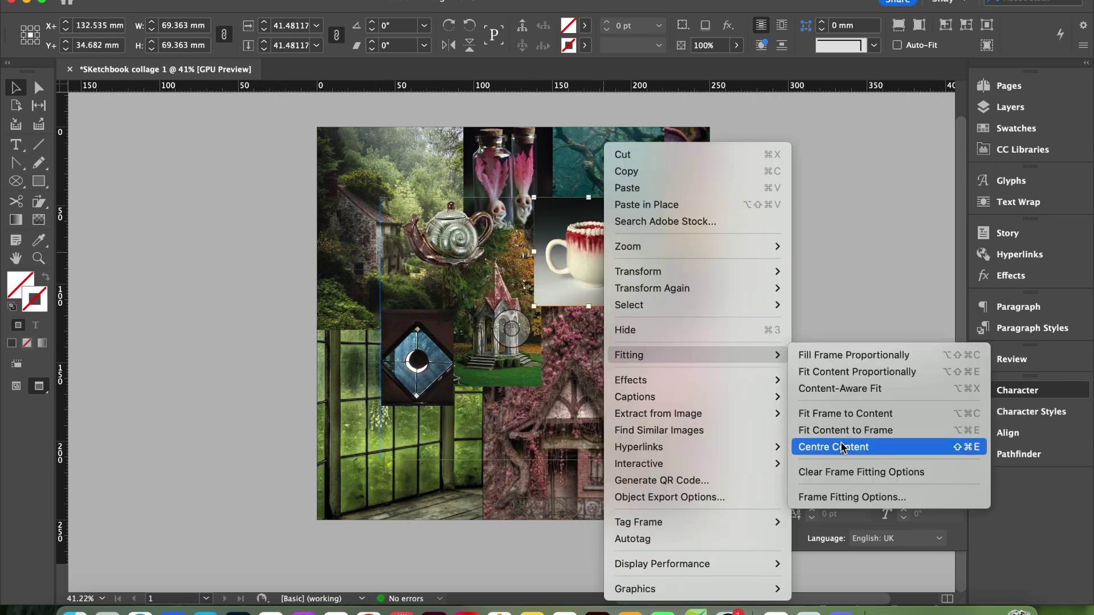
{"action": "left_click", "coordinate": [843, 447]}
{"action": "key", "text": "super+z"}
- Move the mug picture to the page's lower right corner and reduce it until its left edge meets the pink house picture
{"action": "left_click", "coordinate": [916, 217]}
{"action": "left_click_drag", "start_coordinate": [611, 226], "coordinate": [683, 444]}
{"action": "left_click", "coordinate": [861, 235]}
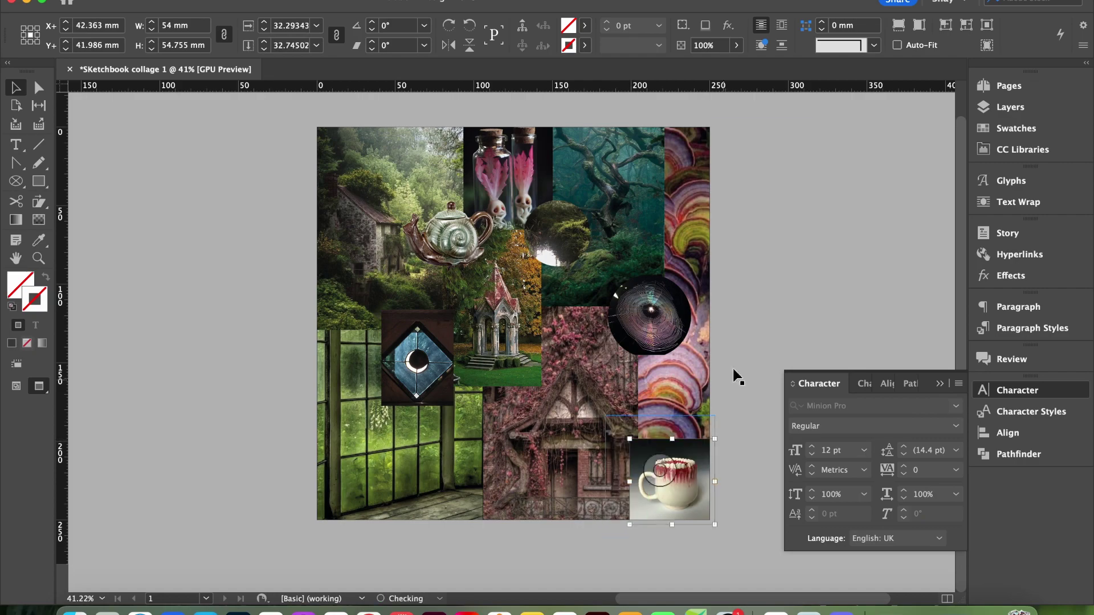
{"action": "left_click", "coordinate": [809, 203]}
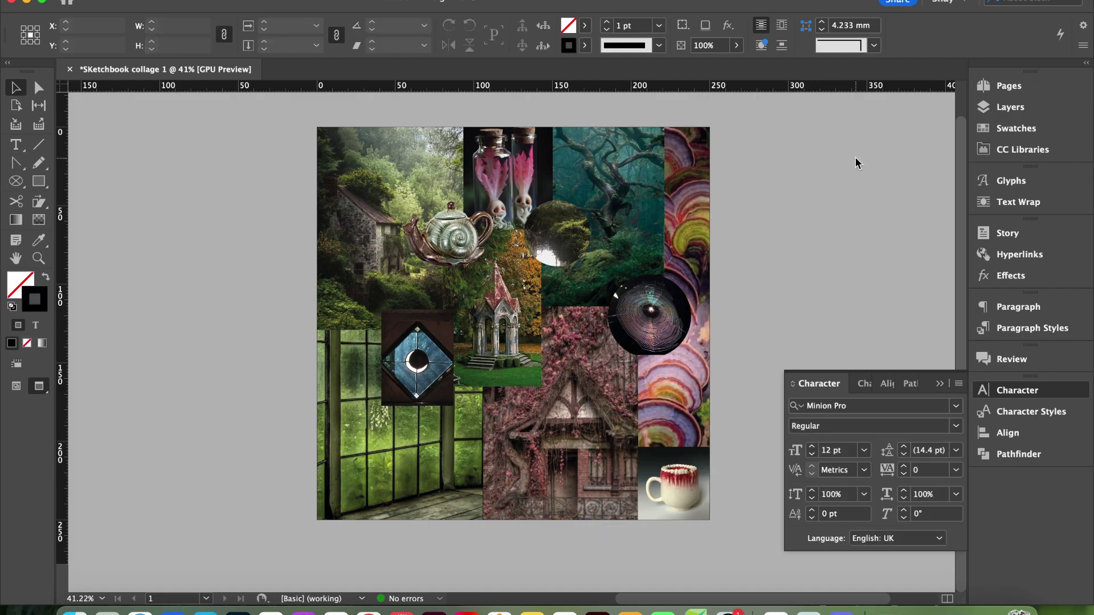
- Switch to Safari, browse the Liminea board and copy the image of the Tufted deer pin
{"action": "left_click", "coordinate": [173, 612]}
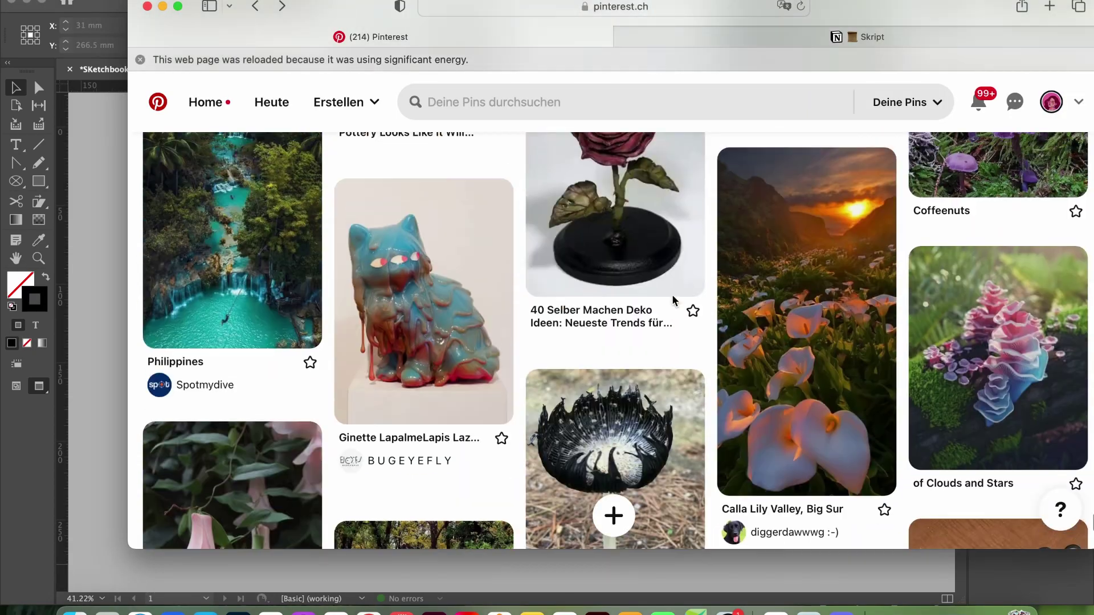
{"action": "scroll", "coordinate": [676, 301], "scroll_direction": "down", "scroll_amount": 10}
{"action": "scroll", "coordinate": [674, 300], "scroll_direction": "up", "scroll_amount": 5}
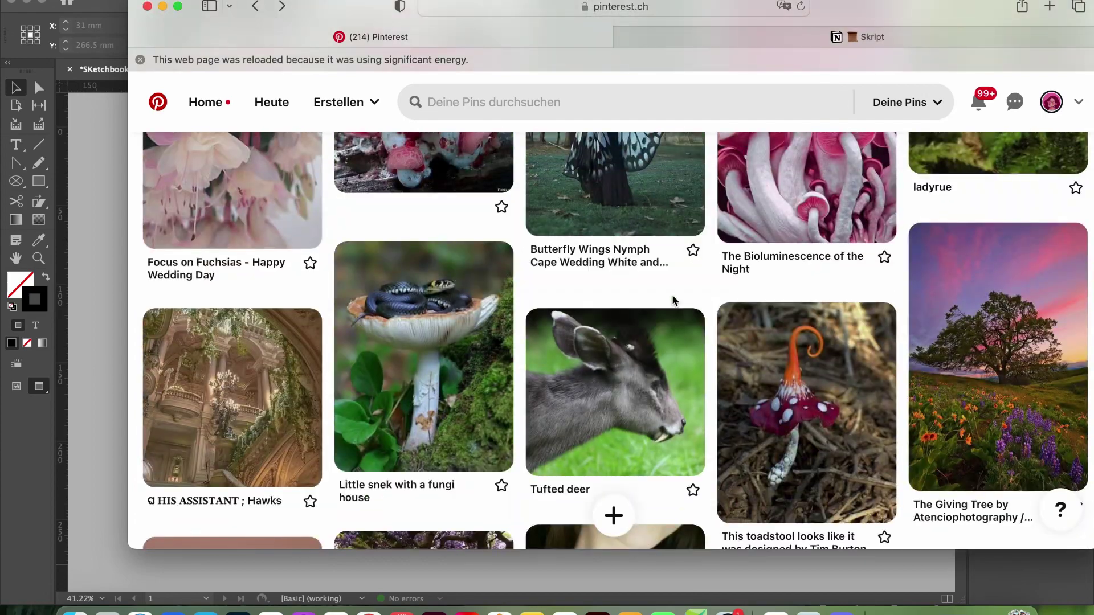
{"action": "scroll", "coordinate": [672, 294], "scroll_direction": "up", "scroll_amount": 10}
{"action": "scroll", "coordinate": [661, 319], "scroll_direction": "down", "scroll_amount": 11}
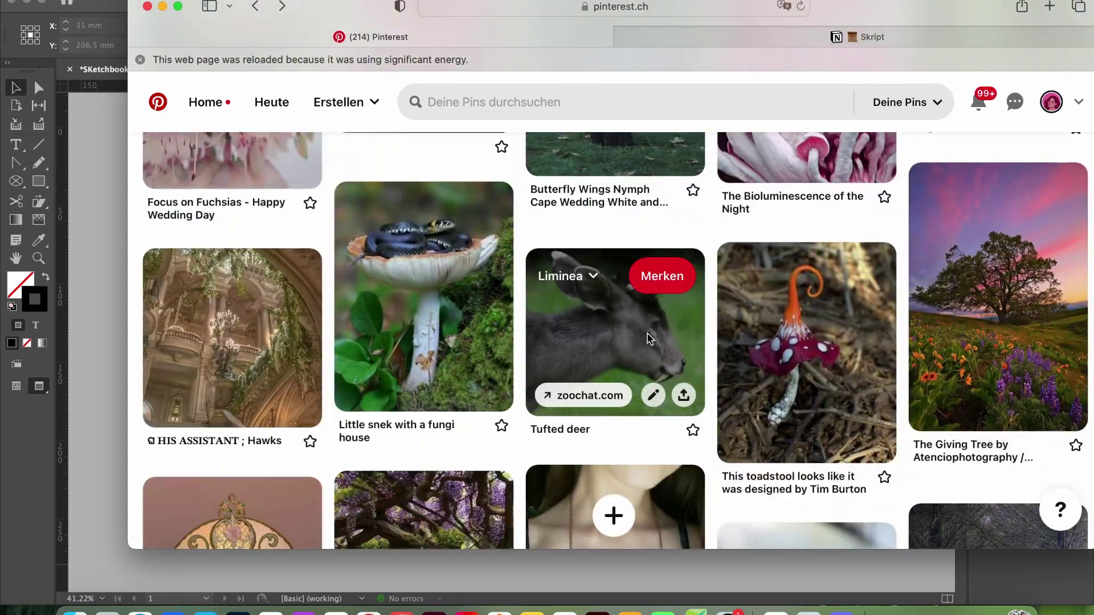
{"action": "right_click", "coordinate": [649, 338]}
{"action": "left_click", "coordinate": [672, 546]}
- Paste the deer picture into the InDesign collage, shrink it to about 33.8 × 31.7 mm and fit its frame to the content
{"action": "left_click", "coordinate": [97, 379]}
{"action": "key", "text": "super+v"}
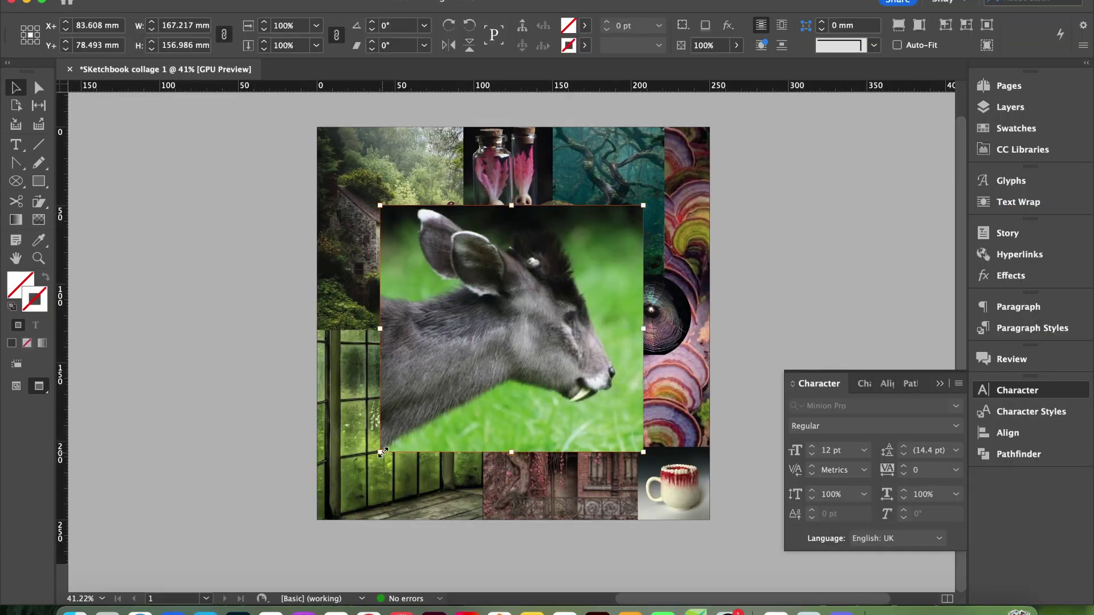
{"action": "left_click_drag", "start_coordinate": [381, 453], "coordinate": [497, 342]}
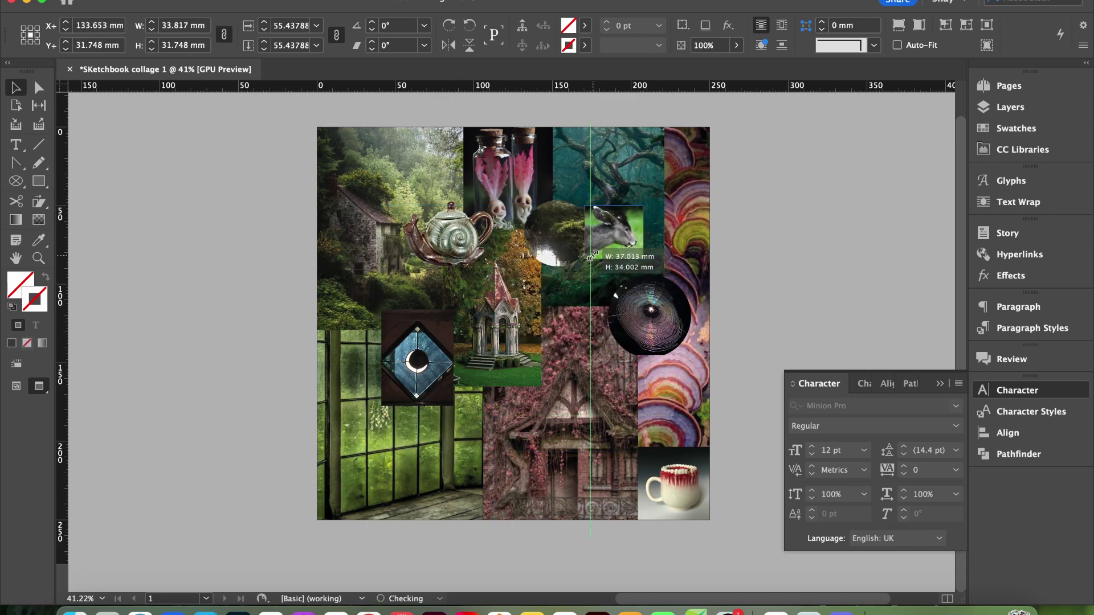
{"action": "right_click", "coordinate": [623, 233]}
{"action": "mouse_move", "coordinate": [652, 356]}
{"action": "left_click", "coordinate": [880, 415]}
- Move the deer picture to the page's left edge, over the top of the green window picture, and deselect it
{"action": "left_click_drag", "start_coordinate": [631, 235], "coordinate": [630, 357]}
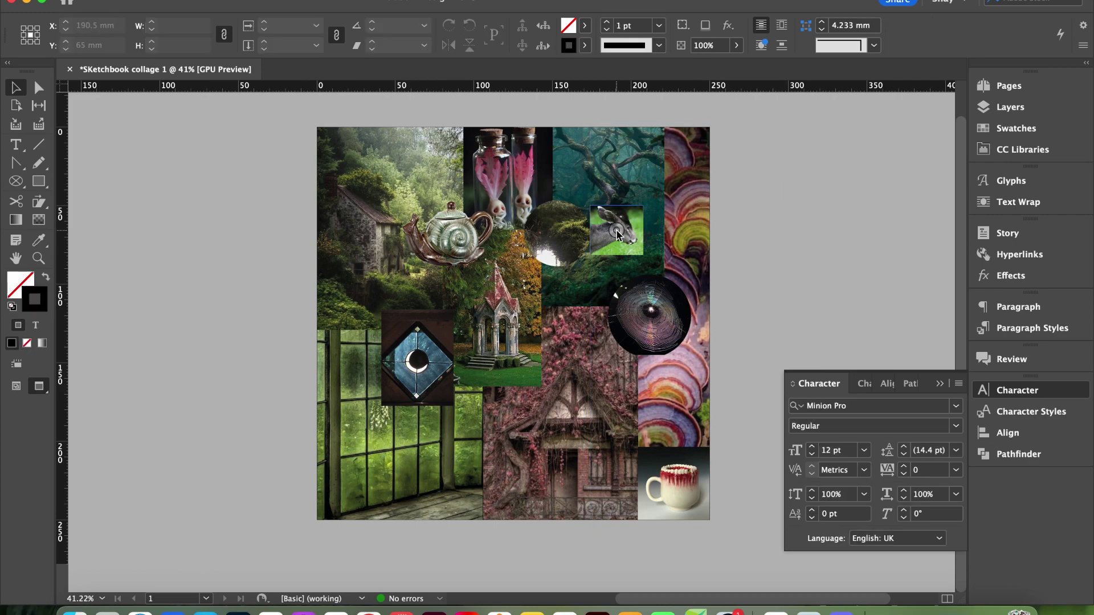
{"action": "left_click_drag", "start_coordinate": [599, 238], "coordinate": [359, 317]}
{"action": "key", "text": "super+shift+a"}
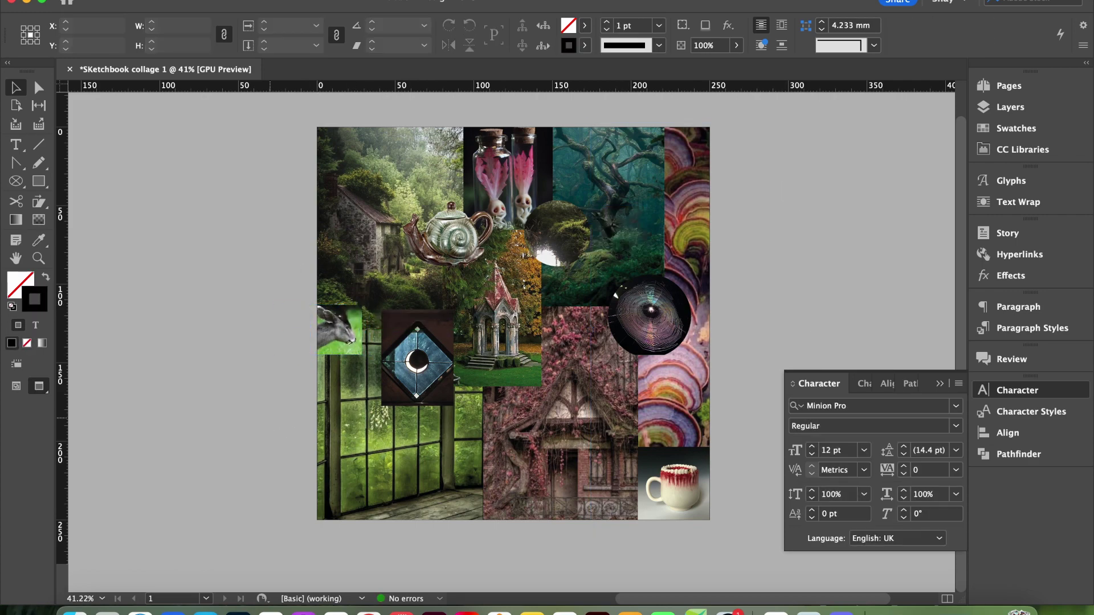
{"action": "scroll", "coordinate": [340, 325], "scroll_direction": "up", "scroll_amount": 5}
{"action": "right_click", "coordinate": [435, 318]}
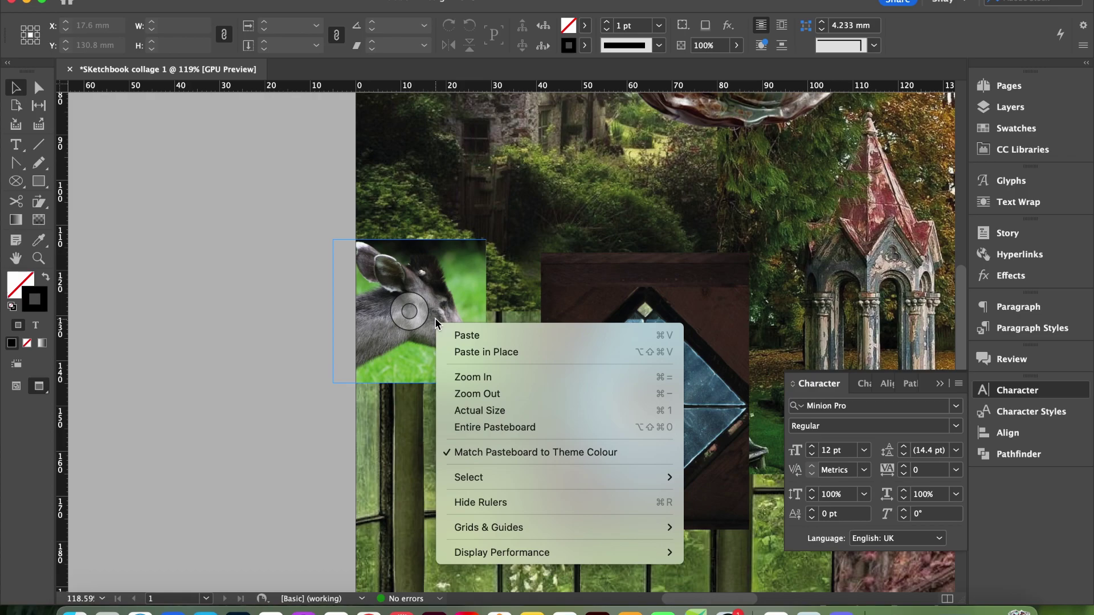
{"action": "key", "text": "Escape"}
{"action": "scroll", "coordinate": [183, 291], "scroll_direction": "down", "scroll_amount": 5}
{"action": "scroll", "coordinate": [283, 315], "scroll_direction": "up", "scroll_amount": 3}
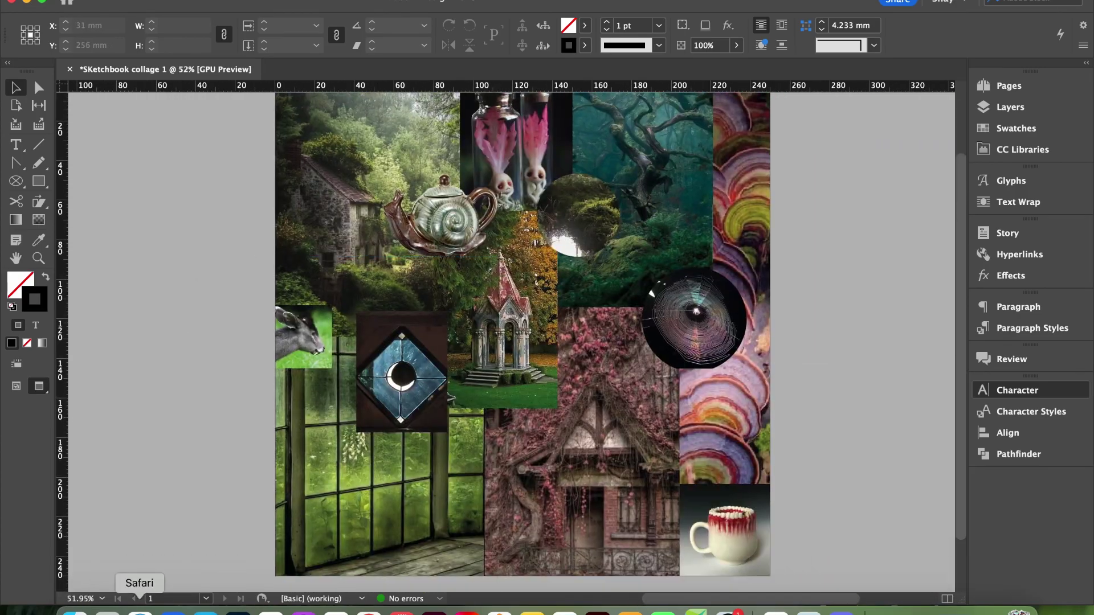
- Switch to Safari, browse the Liminea board and copy the image of the purple mushrooms in green moss
{"action": "left_click", "coordinate": [140, 609]}
{"action": "scroll", "coordinate": [671, 399], "scroll_direction": "up", "scroll_amount": 3}
{"action": "scroll", "coordinate": [670, 308], "scroll_direction": "down", "scroll_amount": 5}
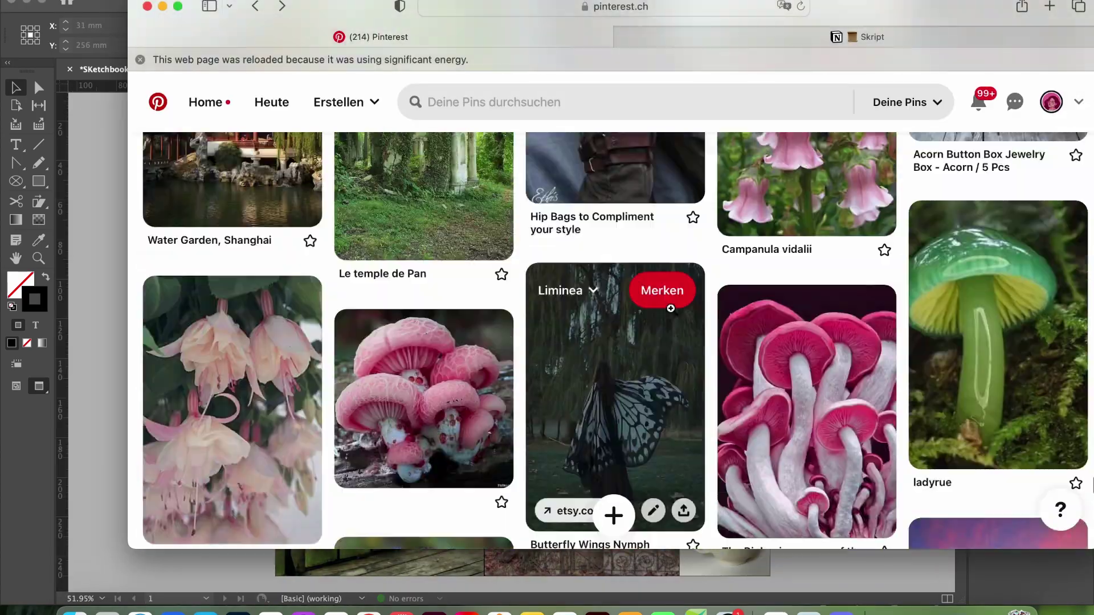
{"action": "scroll", "coordinate": [670, 308], "scroll_direction": "up", "scroll_amount": 5}
{"action": "scroll", "coordinate": [671, 308], "scroll_direction": "down", "scroll_amount": 5}
{"action": "scroll", "coordinate": [671, 308], "scroll_direction": "up", "scroll_amount": 5}
{"action": "right_click", "coordinate": [862, 245]}
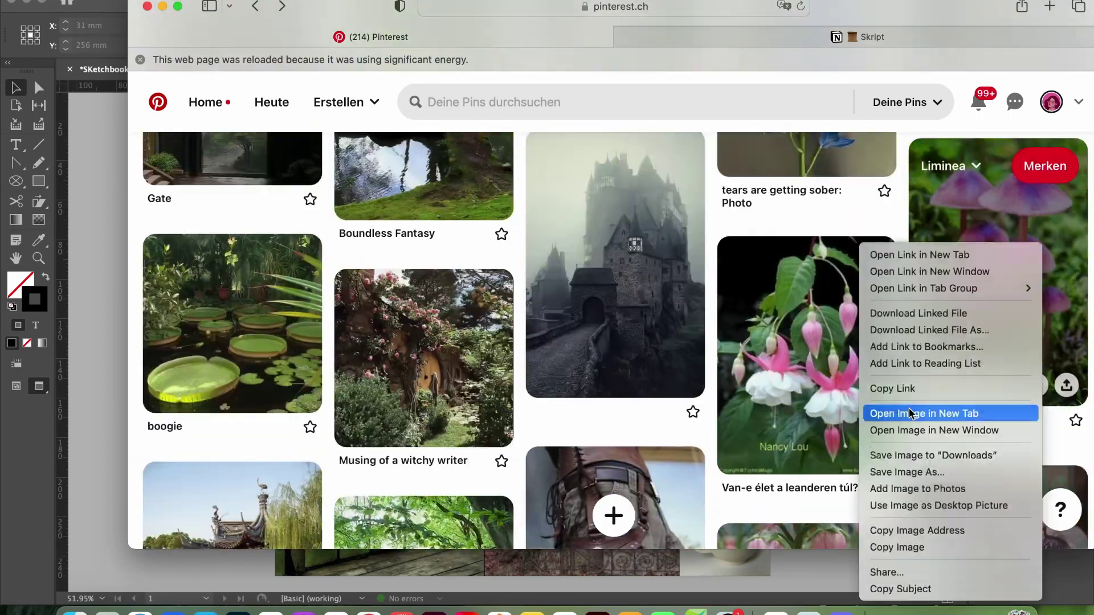
{"action": "left_click", "coordinate": [897, 547]}
- Paste the purple mushroom picture into the InDesign collage, shrink it to about 45.7 × 68.4 mm and move it between the green windows and pink house
{"action": "left_click", "coordinate": [105, 313]}
{"action": "key", "text": "super+v"}
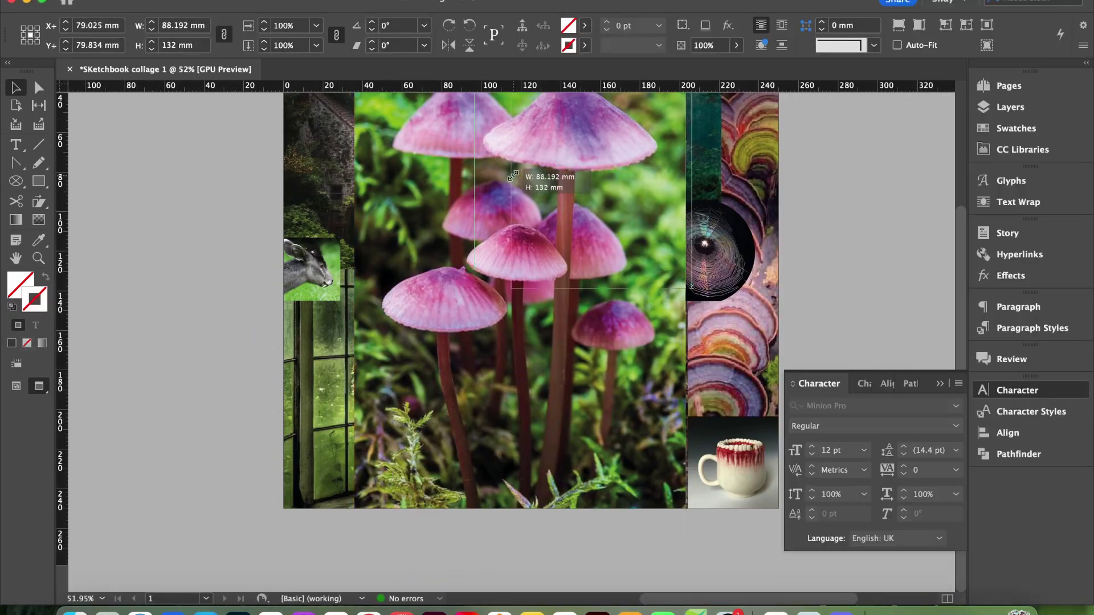
{"action": "scroll", "coordinate": [513, 176], "scroll_direction": "up", "scroll_amount": 5}
{"action": "left_click_drag", "start_coordinate": [513, 176], "coordinate": [567, 315]}
{"action": "scroll", "coordinate": [570, 313], "scroll_direction": "down", "scroll_amount": 5}
{"action": "left_click_drag", "start_coordinate": [630, 219], "coordinate": [483, 467]}
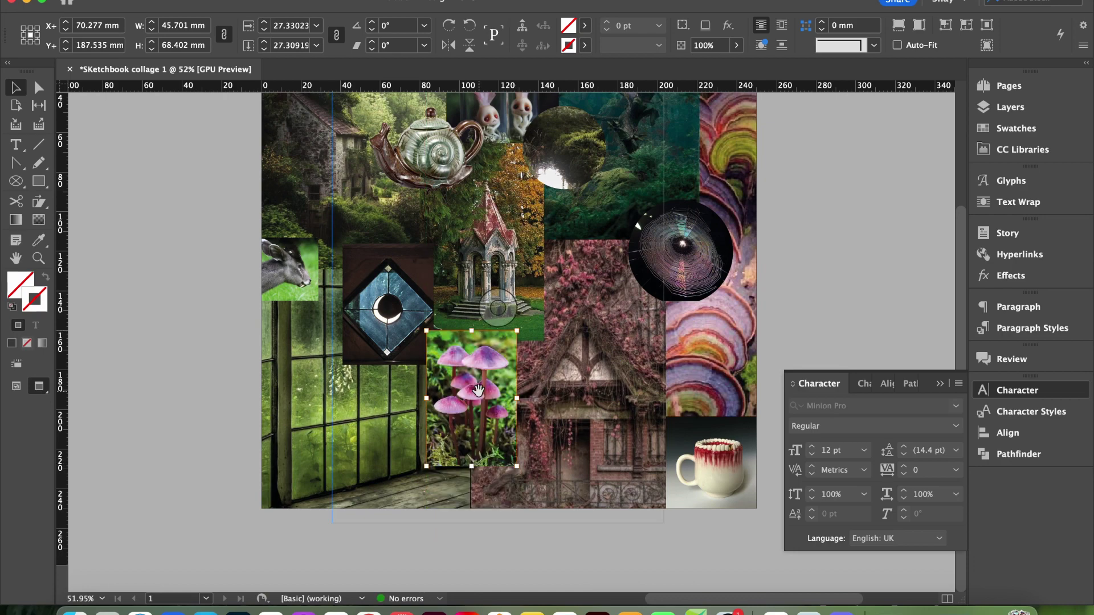
- Move the mushroom picture up from the page's lower edge so it overlaps the lower corner of the diamond window picture
{"action": "left_click", "coordinate": [521, 576]}
{"action": "scroll", "coordinate": [521, 575], "scroll_direction": "up", "scroll_amount": 5}
{"action": "scroll", "coordinate": [521, 576], "scroll_direction": "down", "scroll_amount": 5}
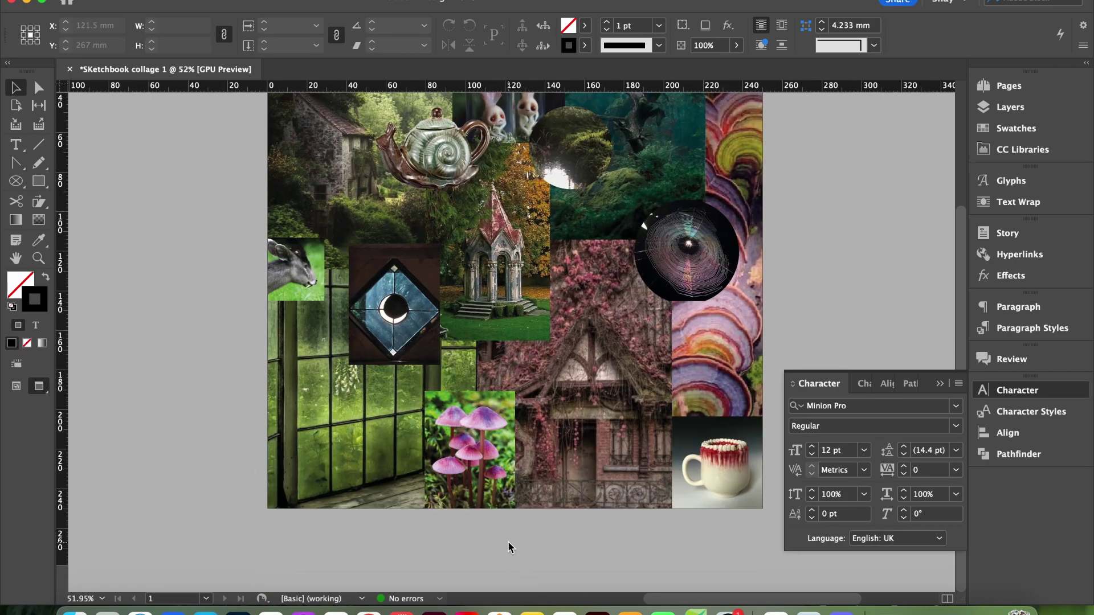
{"action": "scroll", "coordinate": [508, 542], "scroll_direction": "up", "scroll_amount": 6}
{"action": "scroll", "coordinate": [505, 513], "scroll_direction": "down", "scroll_amount": 4}
{"action": "left_click_drag", "start_coordinate": [503, 509], "coordinate": [494, 438]}
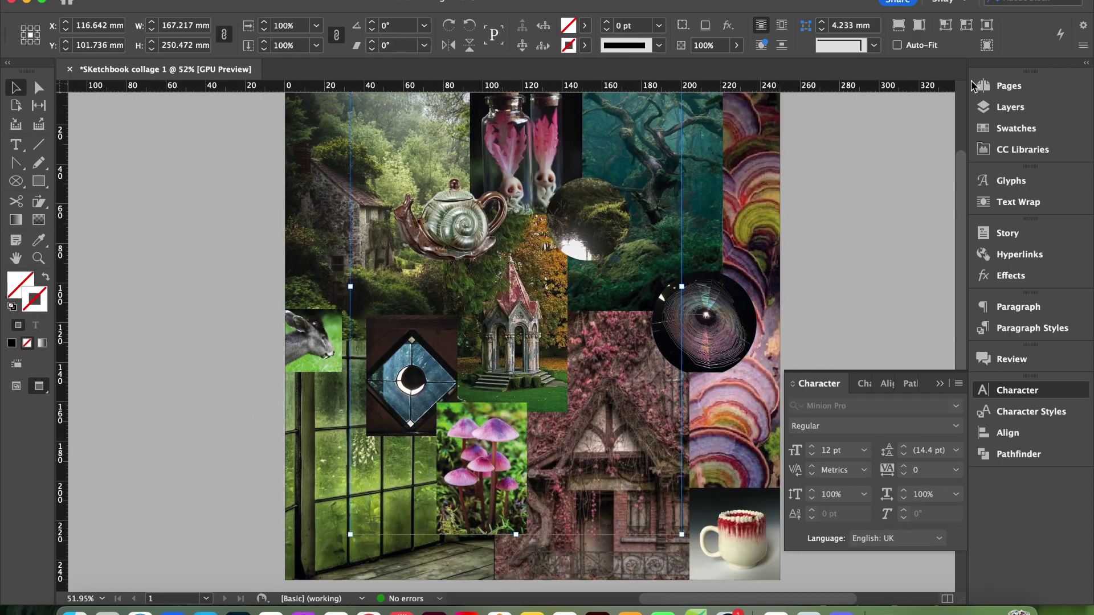
- Fit the mushroom frame to its content and move its layer directly above snail tea pot.png, behind the diamond window picture
{"action": "left_click", "coordinate": [995, 107]}
{"action": "right_click", "coordinate": [501, 473]}
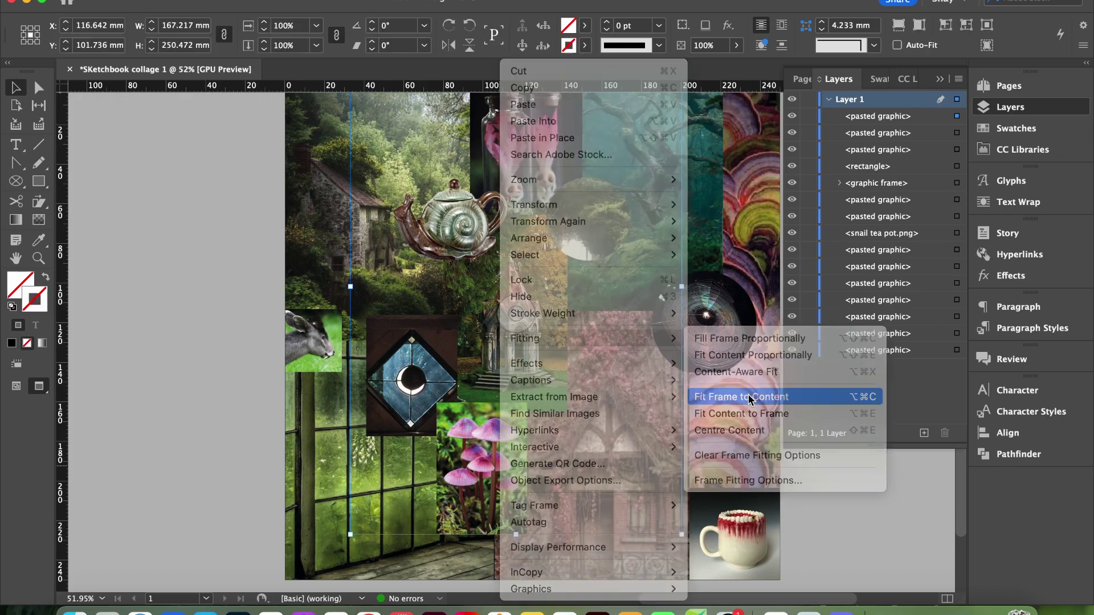
{"action": "left_click", "coordinate": [741, 391]}
{"action": "left_click", "coordinate": [228, 435]}
{"action": "scroll", "coordinate": [228, 434], "scroll_direction": "right", "scroll_amount": 3}
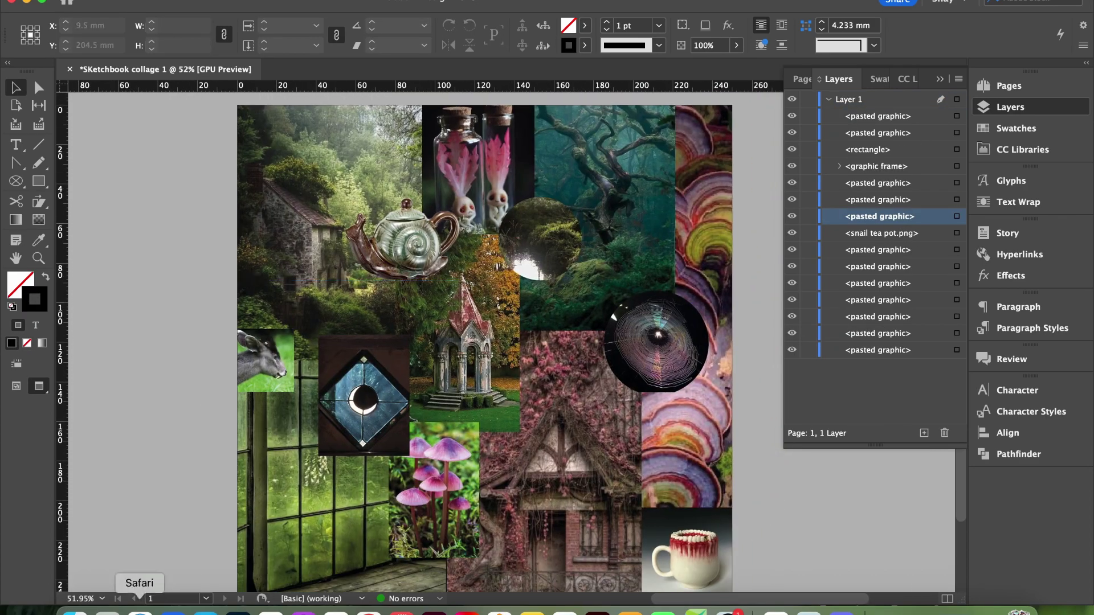
- Switch to Safari, open the pin Focus on Fuchsias - Happy Wedding Day and return to the Liminea board
{"action": "left_click", "coordinate": [140, 610]}
{"action": "scroll", "coordinate": [468, 380], "scroll_direction": "down", "scroll_amount": 5}
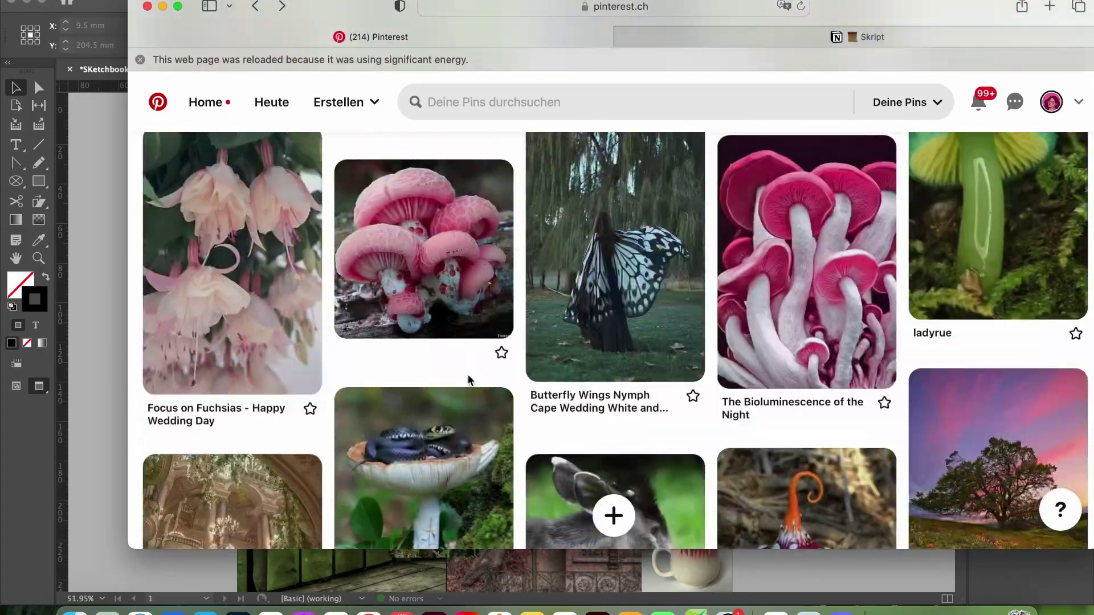
{"action": "scroll", "coordinate": [468, 381], "scroll_direction": "up", "scroll_amount": 2}
{"action": "left_click", "coordinate": [205, 394]}
{"action": "right_click", "coordinate": [206, 395]}
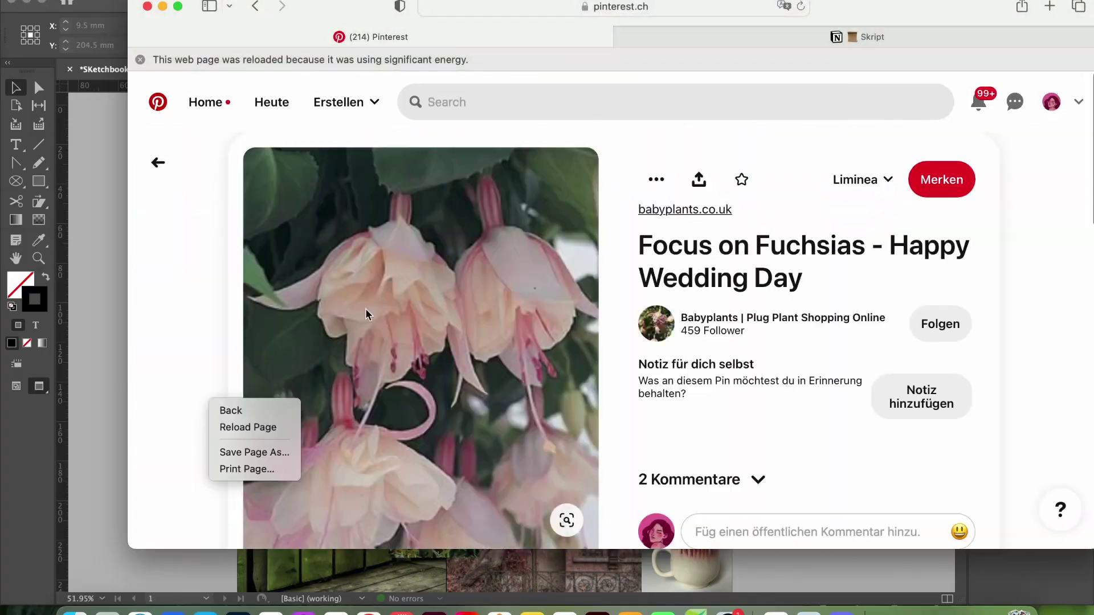
{"action": "right_click", "coordinate": [412, 357]}
{"action": "left_click", "coordinate": [446, 473]}
{"action": "left_click", "coordinate": [158, 163]}
- Browse the Liminea board for further pictures that could suit the collage
{"action": "scroll", "coordinate": [411, 393], "scroll_direction": "down", "scroll_amount": 20}
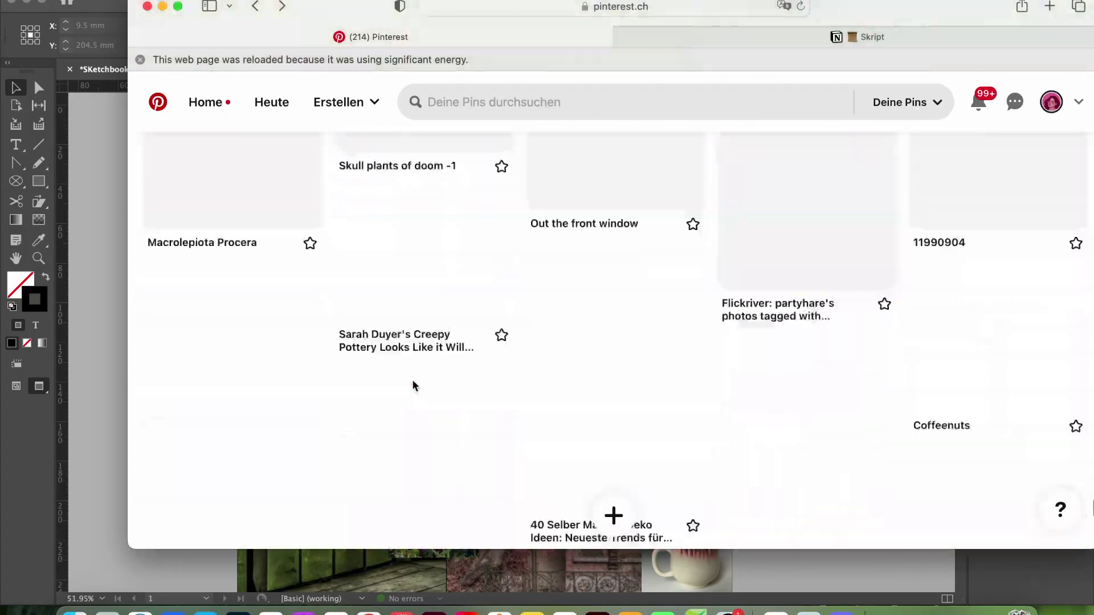
{"action": "scroll", "coordinate": [414, 385], "scroll_direction": "up", "scroll_amount": 20}
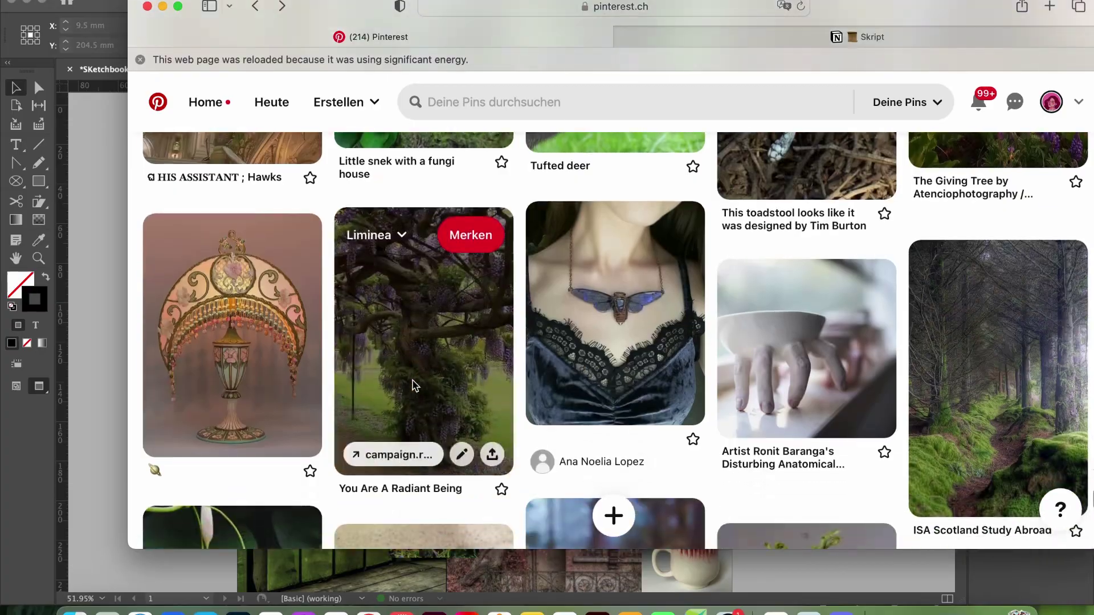
{"action": "scroll", "coordinate": [413, 389], "scroll_direction": "up", "scroll_amount": 2}
{"action": "scroll", "coordinate": [324, 466], "scroll_direction": "down", "scroll_amount": 15}
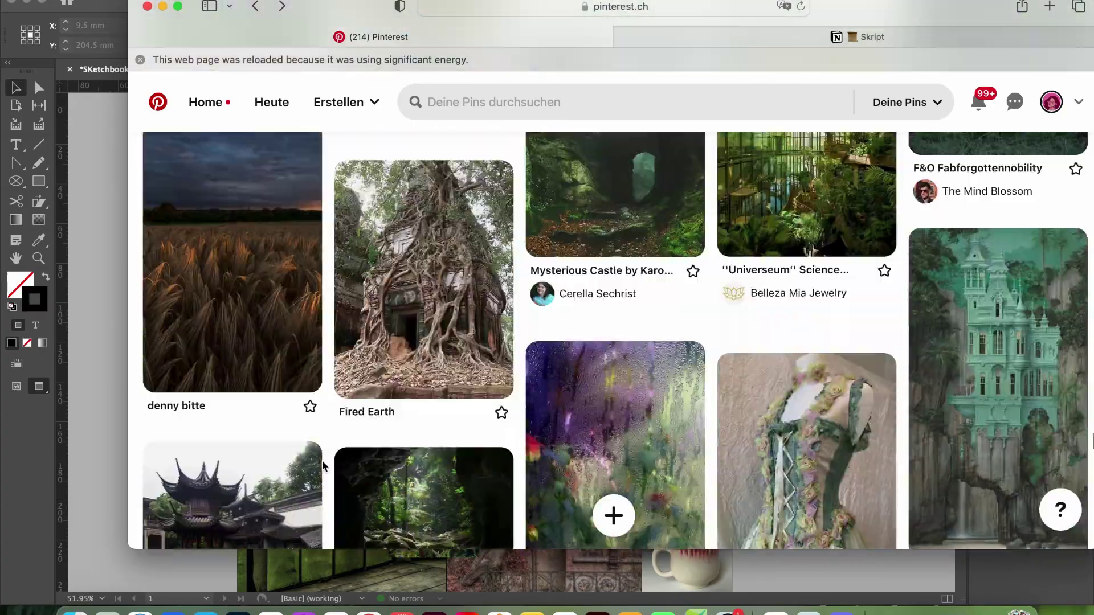
{"action": "scroll", "coordinate": [323, 466], "scroll_direction": "down", "scroll_amount": 5}
- Switch back to InDesign and delete the deer picture at the collage's outer edge above the green windows
{"action": "key", "text": "super+Tab"}
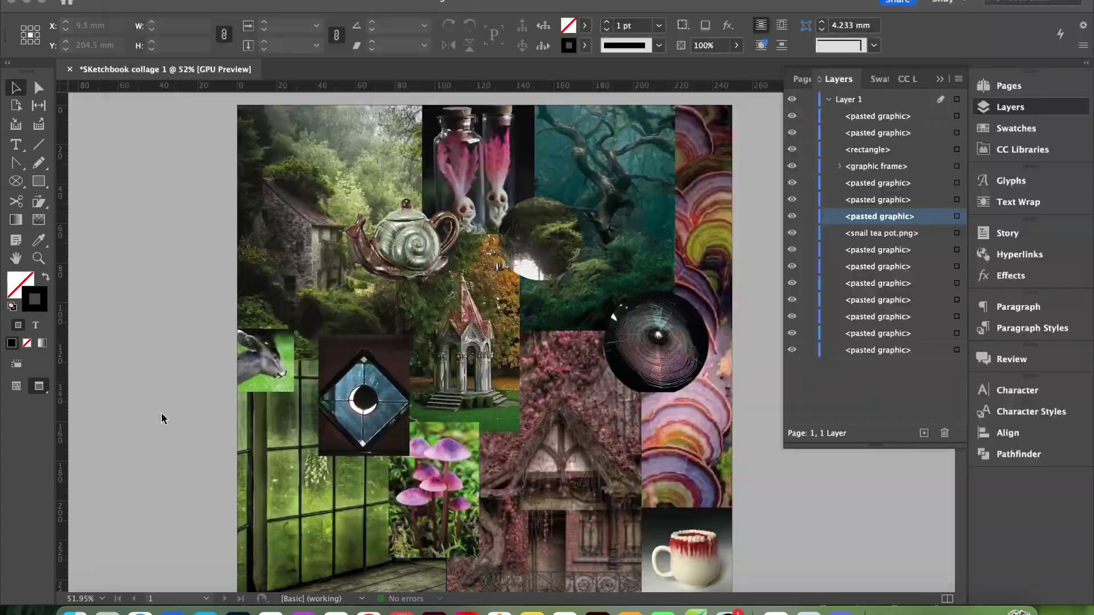
{"action": "scroll", "coordinate": [166, 416], "scroll_direction": "down", "scroll_amount": 3}
{"action": "key", "text": "Delete"}
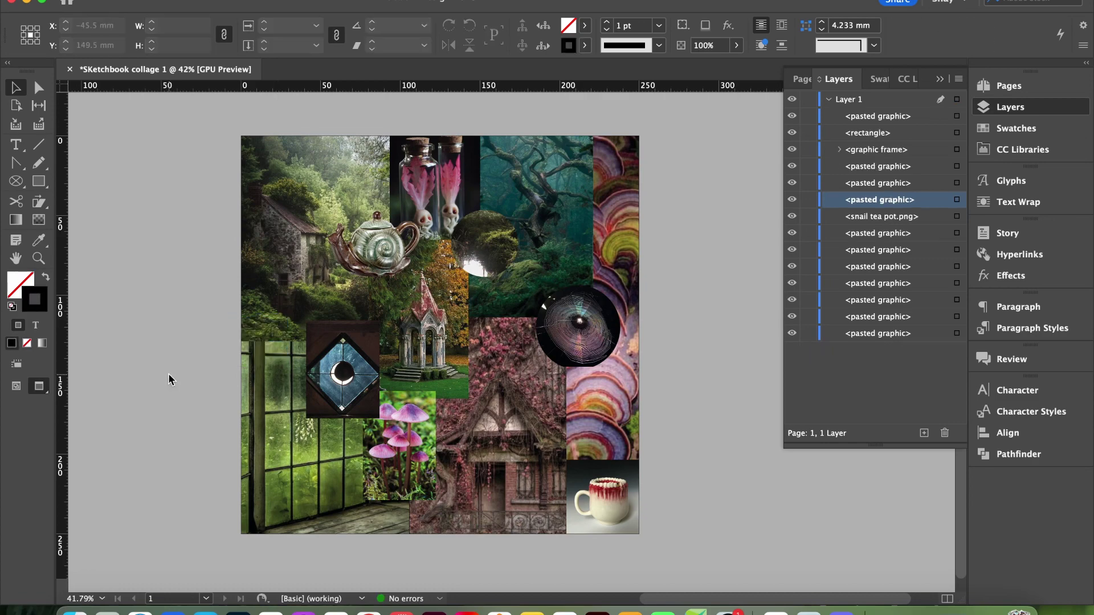
- Save the document as SKetchbook collage 1 in the Art folder, using the InDesign 2023 document format
{"action": "scroll", "coordinate": [168, 374], "scroll_direction": "up", "scroll_amount": 3}
{"action": "scroll", "coordinate": [168, 374], "scroll_direction": "down", "scroll_amount": 2}
{"action": "key", "text": "super+s"}
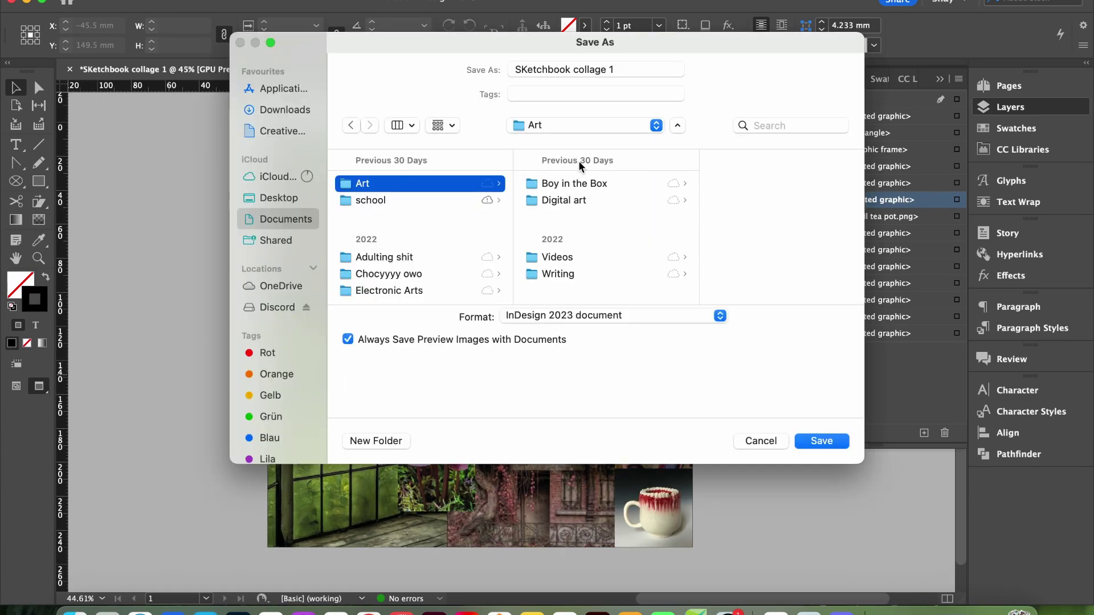
{"action": "left_click", "coordinate": [815, 444]}
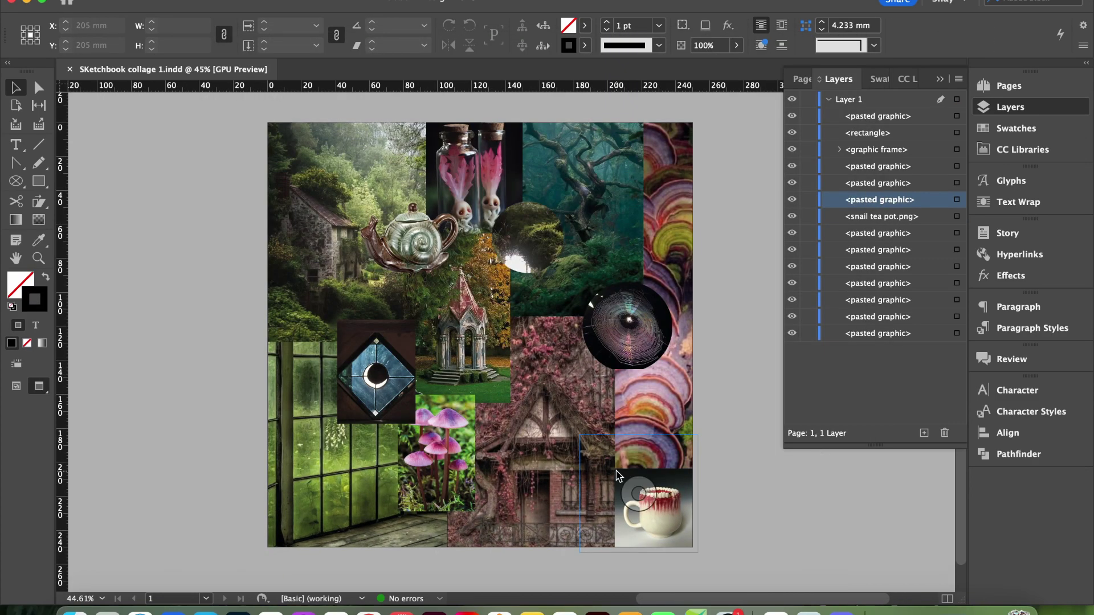
- Export the collage as a JPEG named SKetchbook collage 1 to the Art folder with the default export options
{"action": "left_click", "coordinate": [103, 1]}
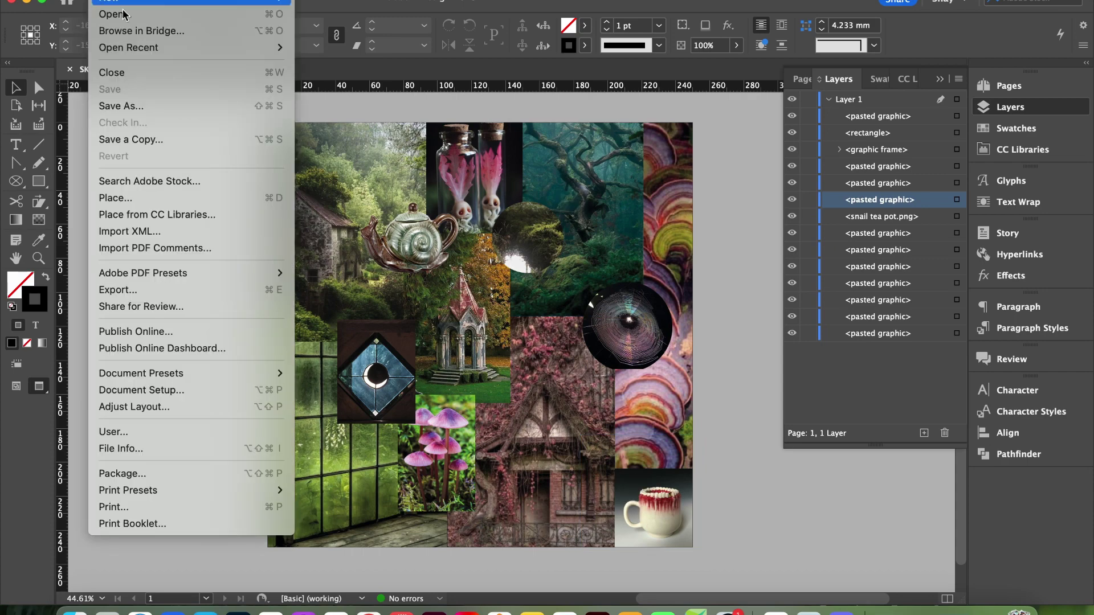
{"action": "left_click", "coordinate": [155, 291]}
{"action": "left_click", "coordinate": [592, 358]}
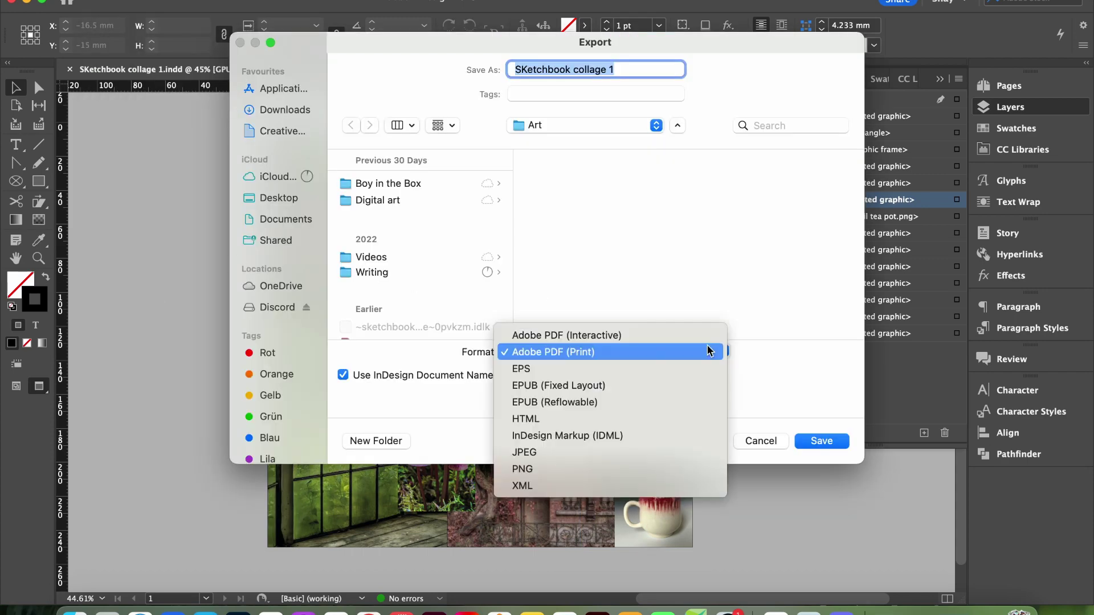
{"action": "left_click", "coordinate": [589, 457]}
{"action": "key", "text": "Return"}
{"action": "key", "text": "Return"}
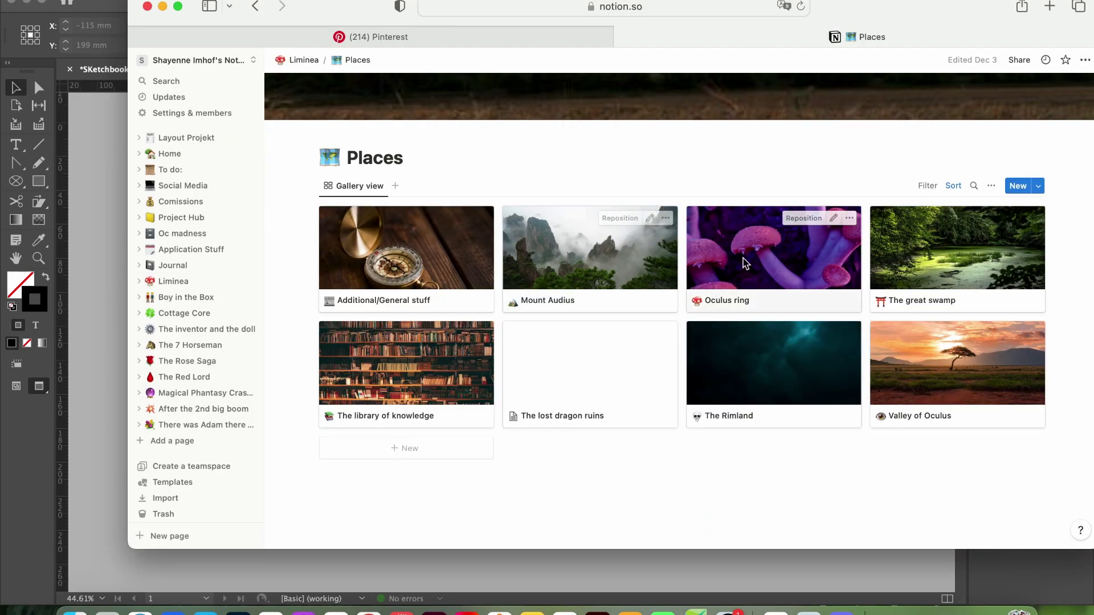
- Switch to Notion in Safari, open the Oculus ring page from Places and add an empty bullet under the existing list
{"action": "left_click", "coordinate": [764, 245]}
{"action": "left_click", "coordinate": [630, 398]}
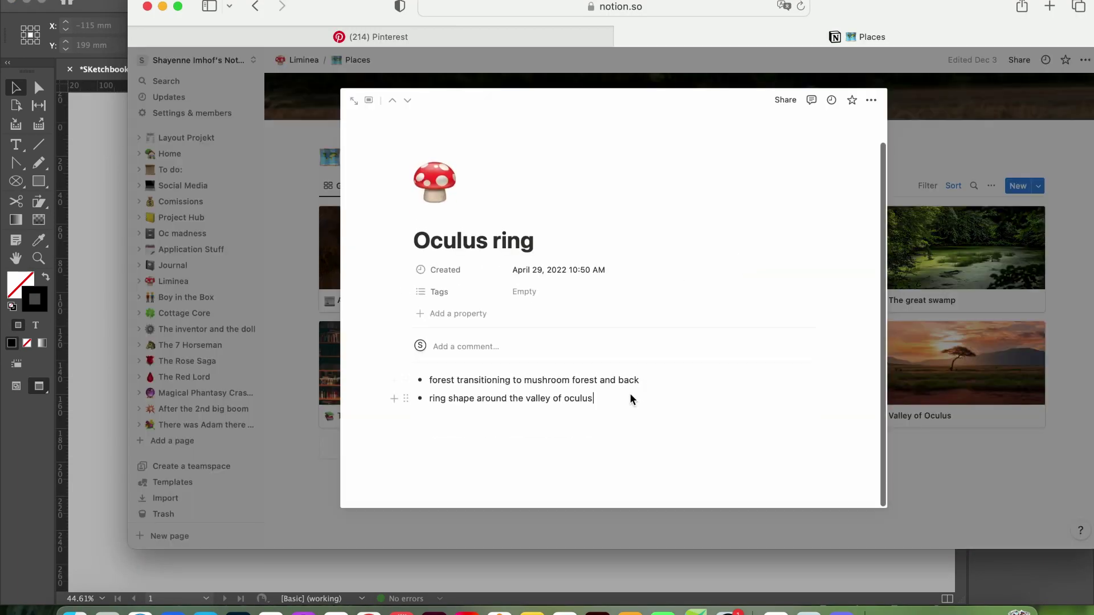
{"action": "left_click", "coordinate": [406, 416]}
{"action": "left_click", "coordinate": [360, 368]}
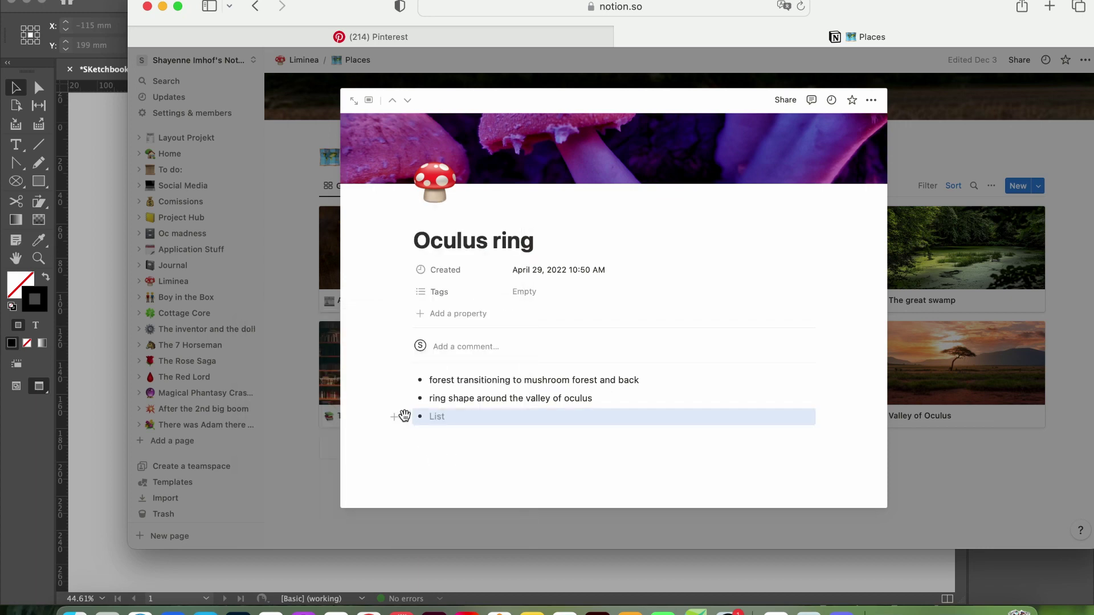
- Add an image block below the empty bullet on the Oculus ring page and open its file upload
{"action": "left_click", "coordinate": [394, 417]}
{"action": "scroll", "coordinate": [481, 352], "scroll_direction": "down", "scroll_amount": 10}
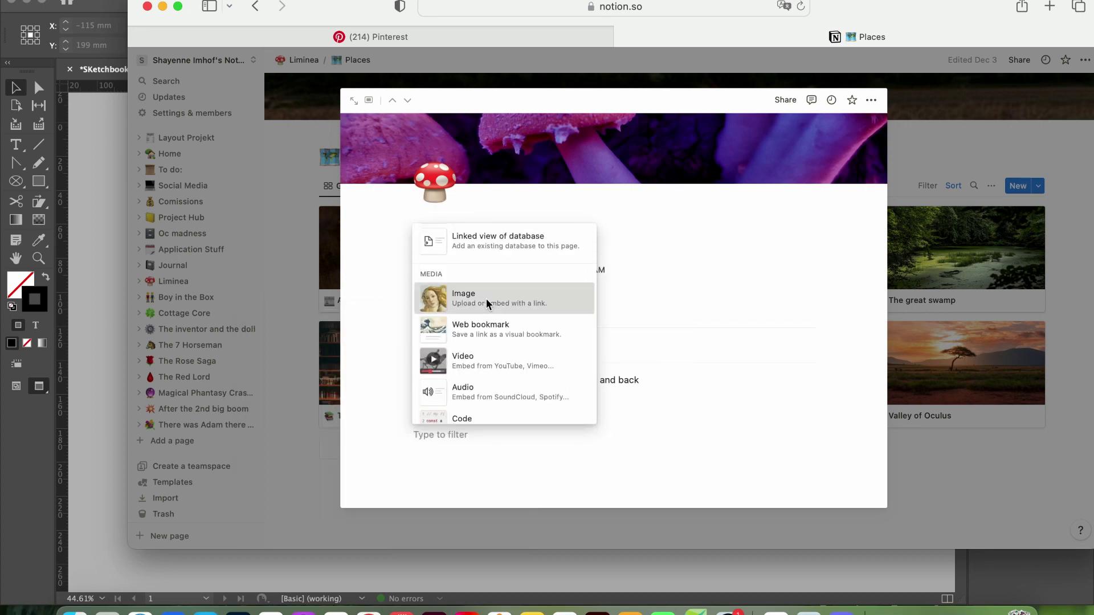
{"action": "left_click", "coordinate": [487, 299]}
{"action": "left_click", "coordinate": [614, 493]}
- Insert the exported collage image from the Art folder in Documents into the Oculus ring page
{"action": "left_click", "coordinate": [399, 301]}
{"action": "left_click", "coordinate": [713, 165]}
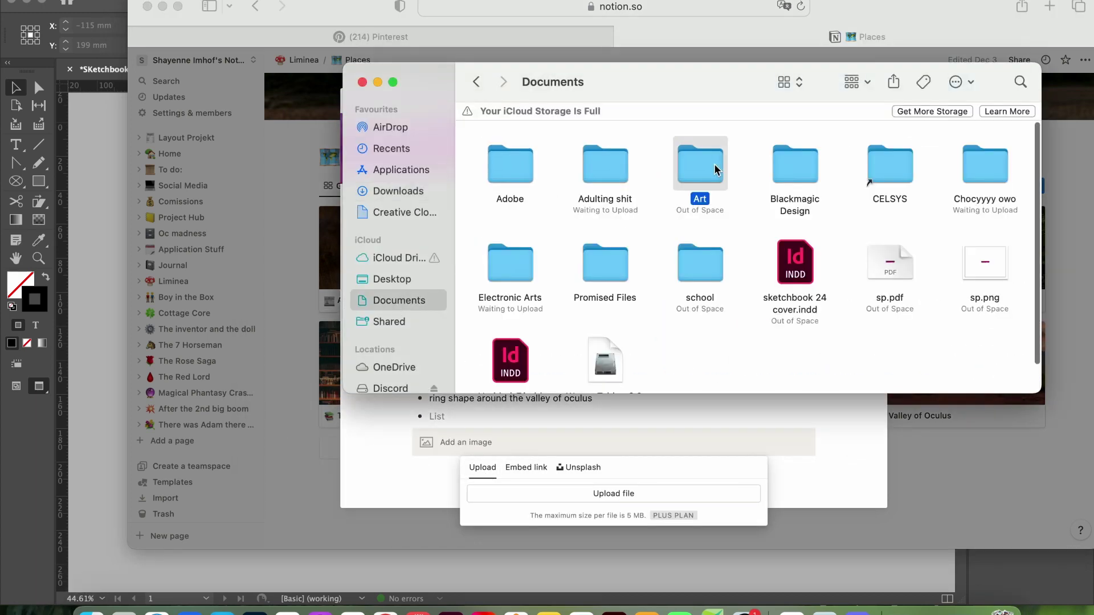
{"action": "double_click", "coordinate": [715, 169]}
{"action": "left_click_drag", "start_coordinate": [587, 256], "coordinate": [587, 462]}
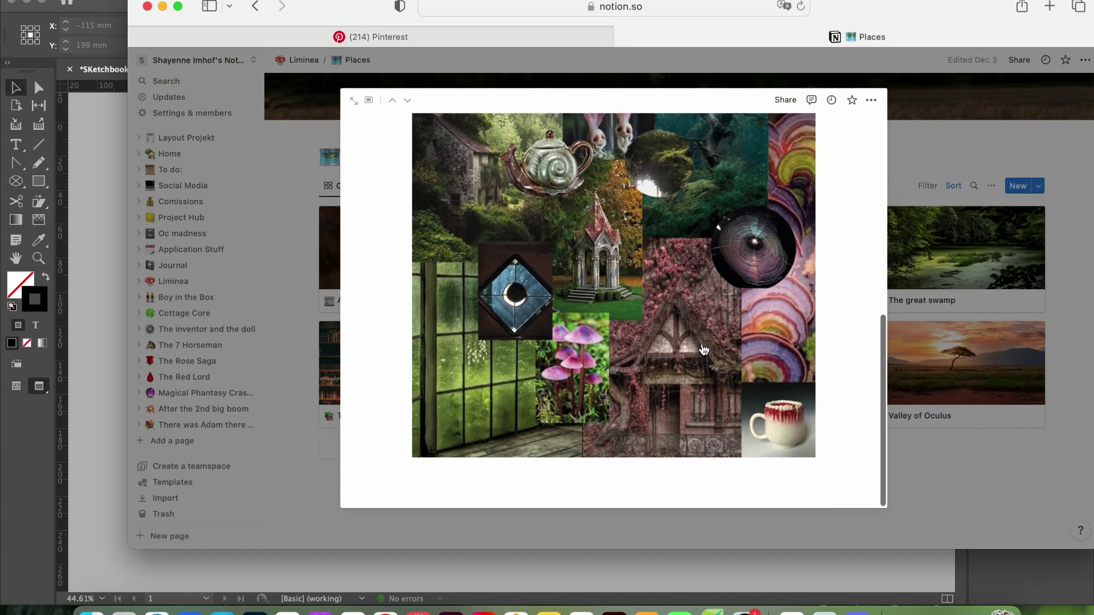
{"action": "scroll", "coordinate": [703, 348], "scroll_direction": "up", "scroll_amount": 3}
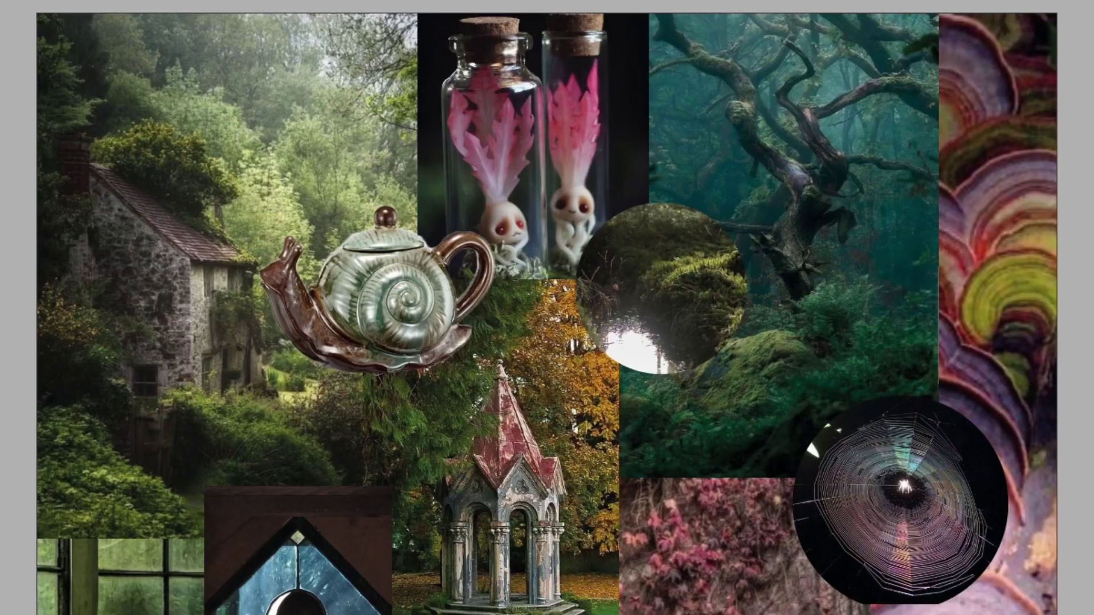